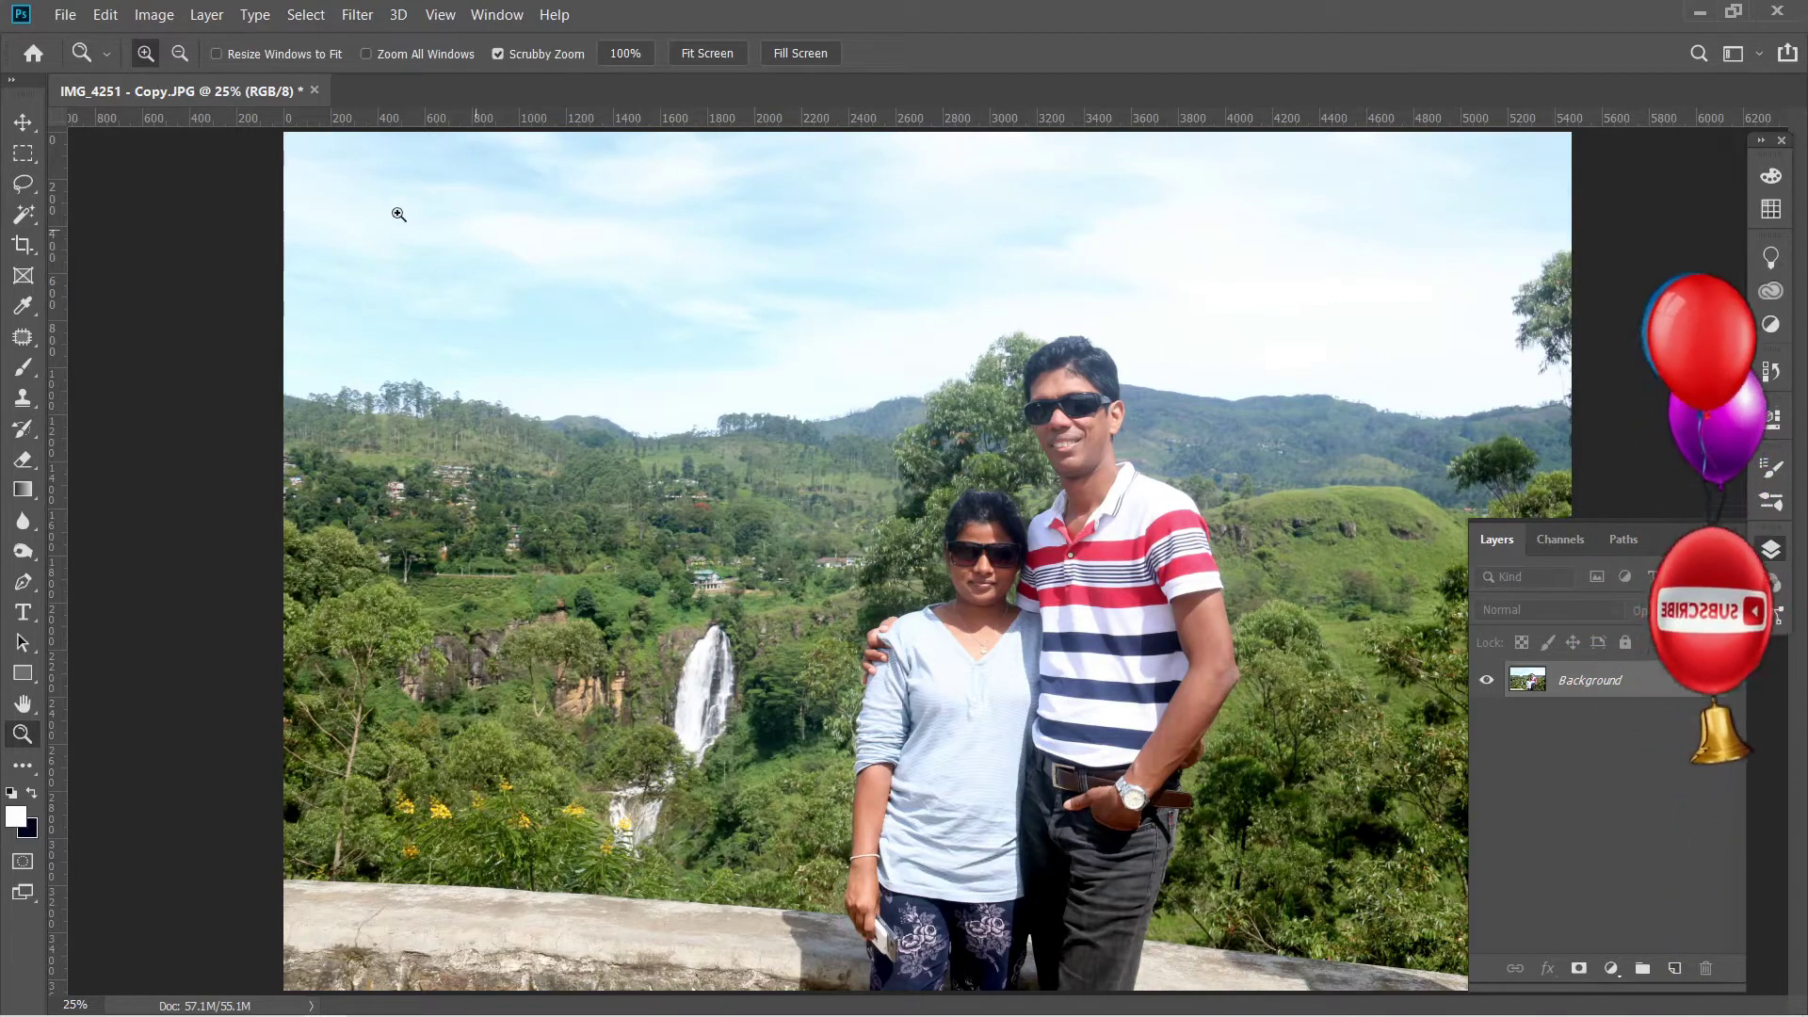
Set the ruler units to pixels
right_click(368, 121)
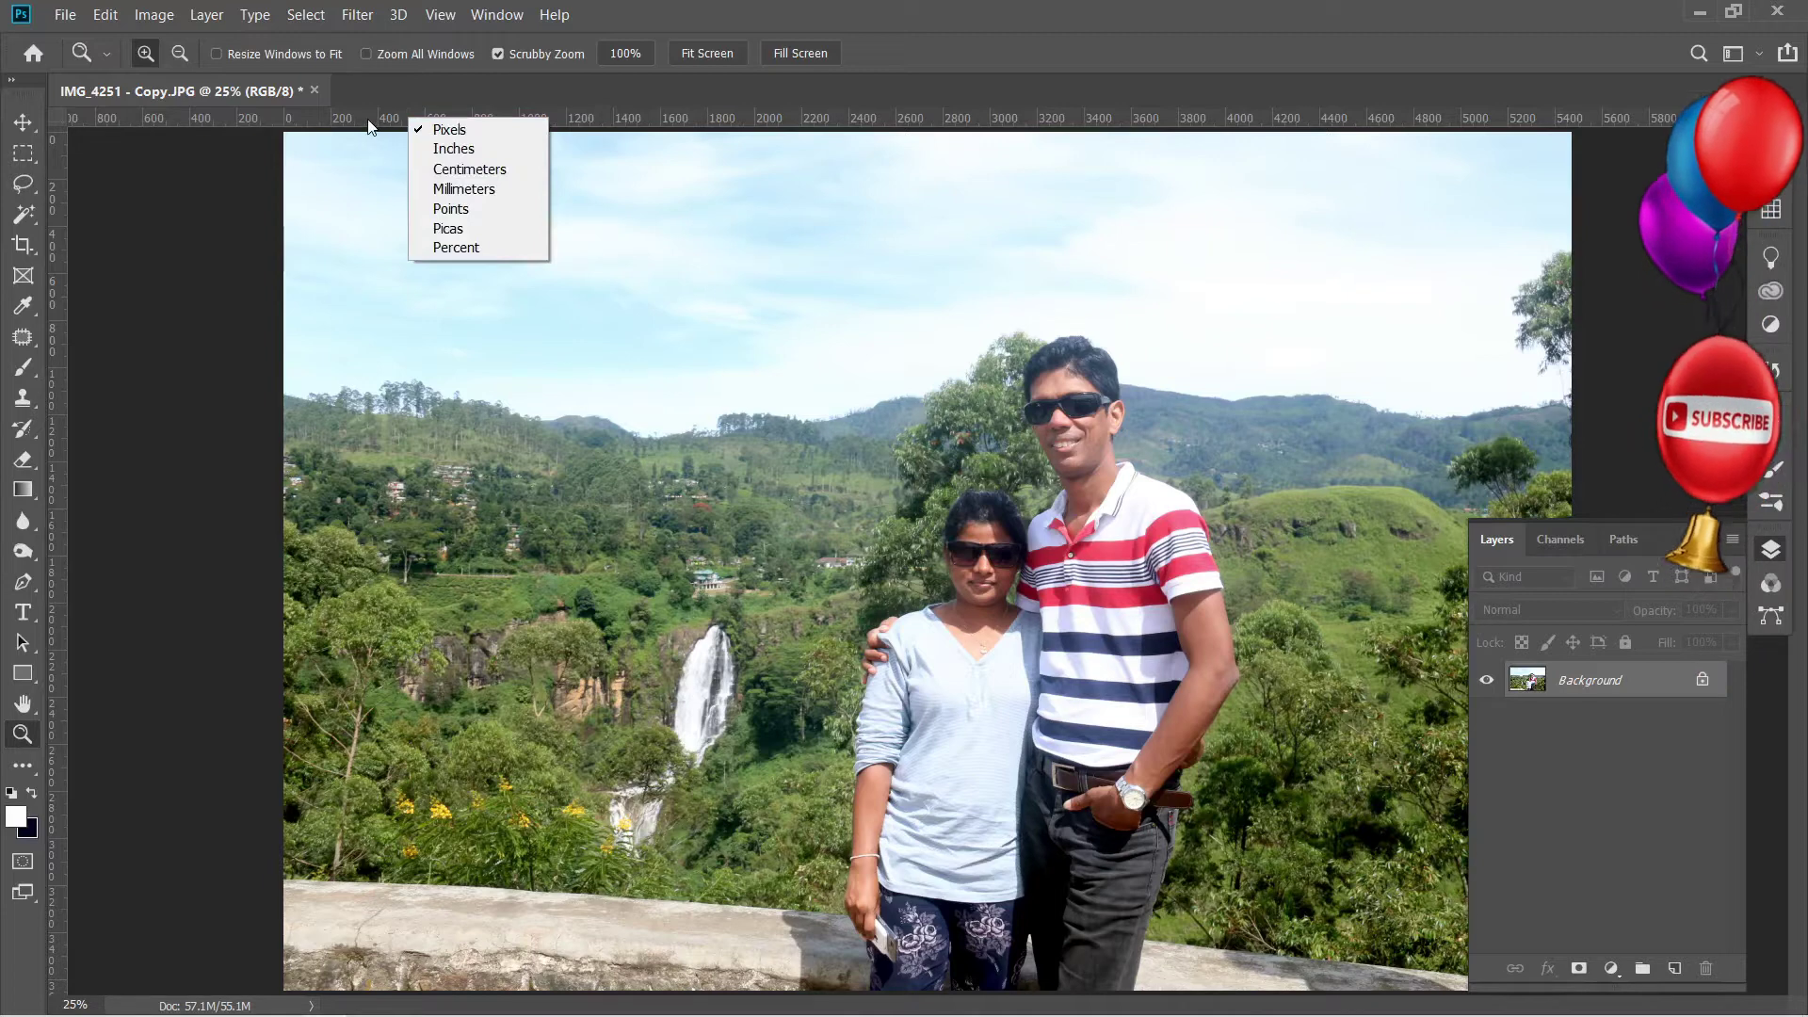
left_click(345, 122)
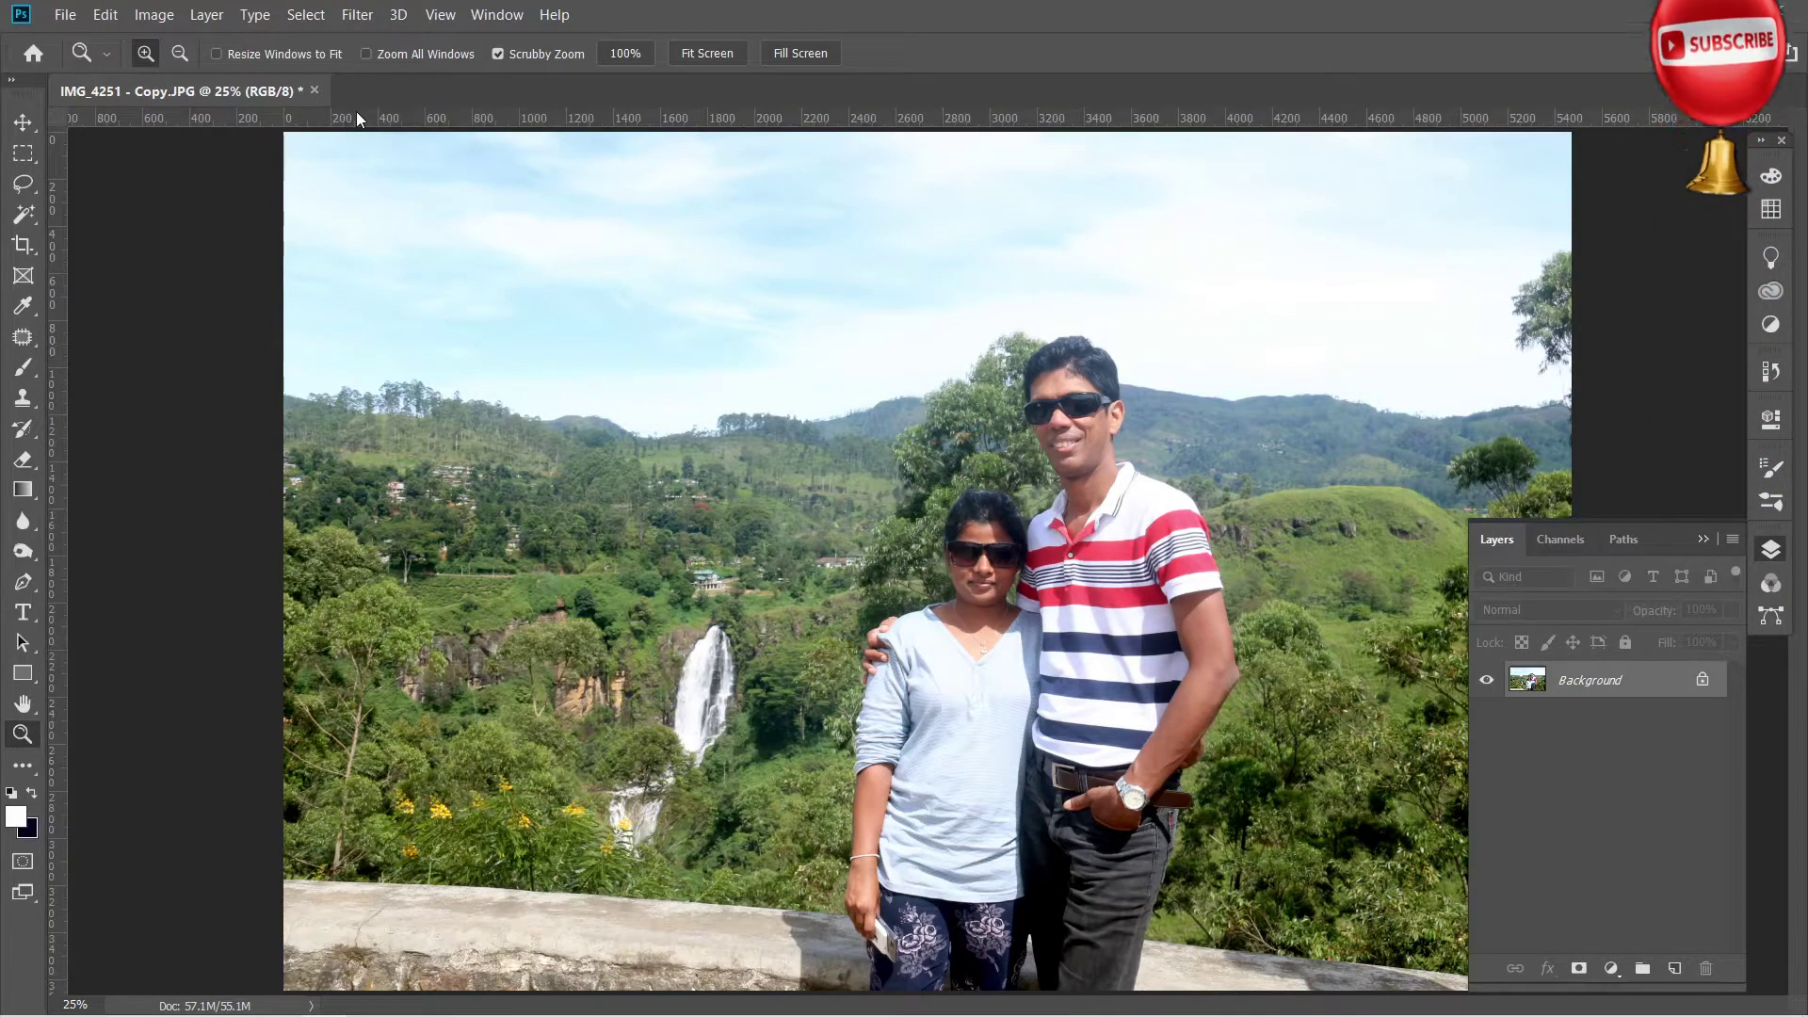
right_click(357, 114)
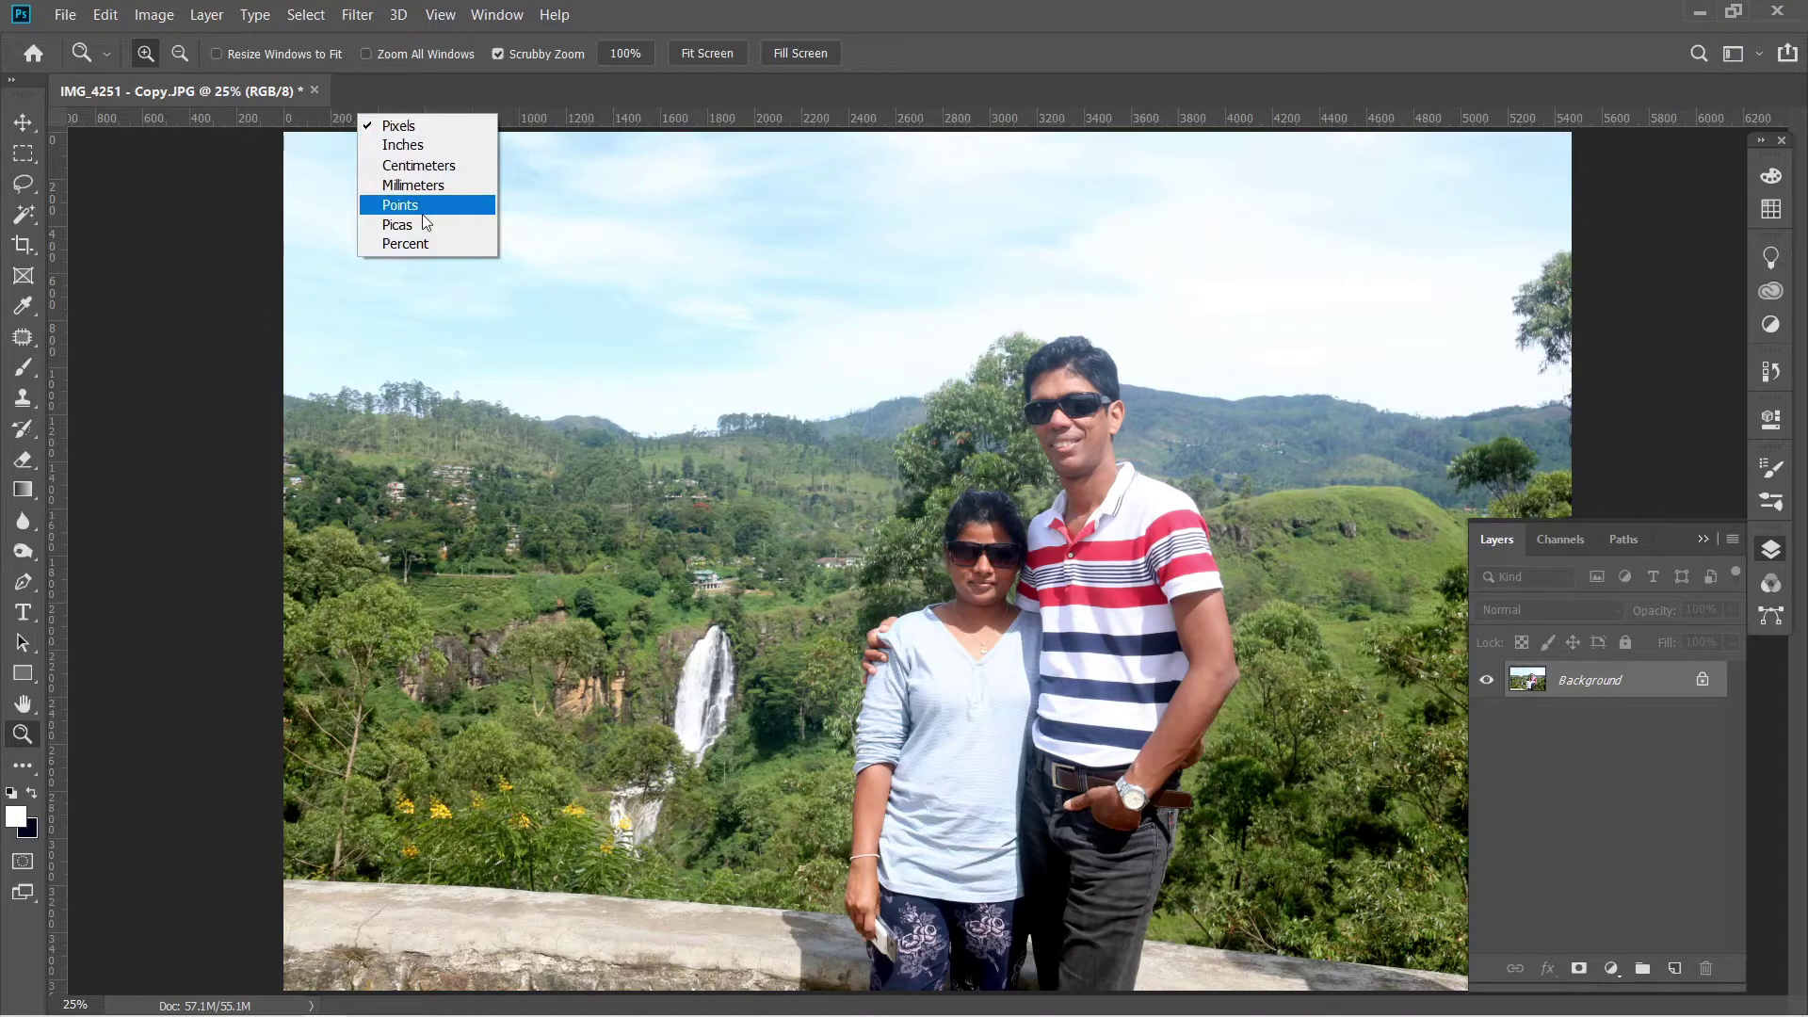
left_click(419, 128)
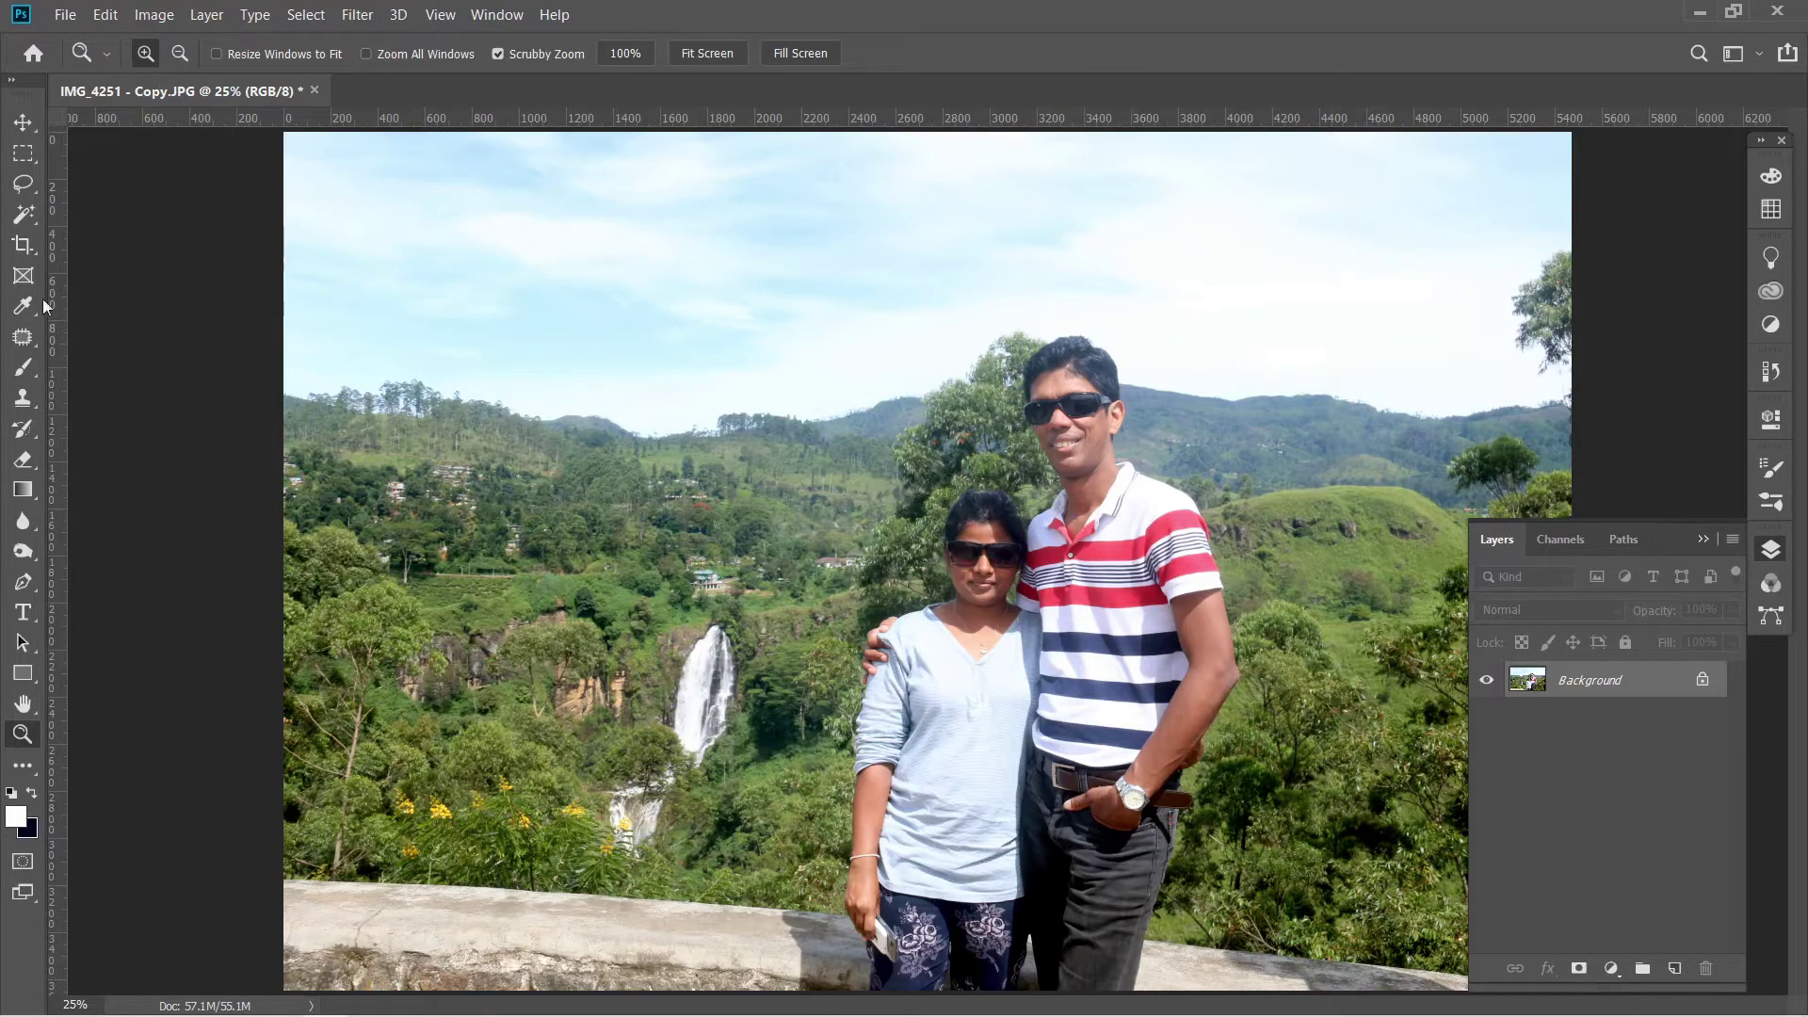
Crop the photo around the couple to 500 x 500 px at 500 px/in using W x H x Resolution, and view it at 100%
left_click(23, 246)
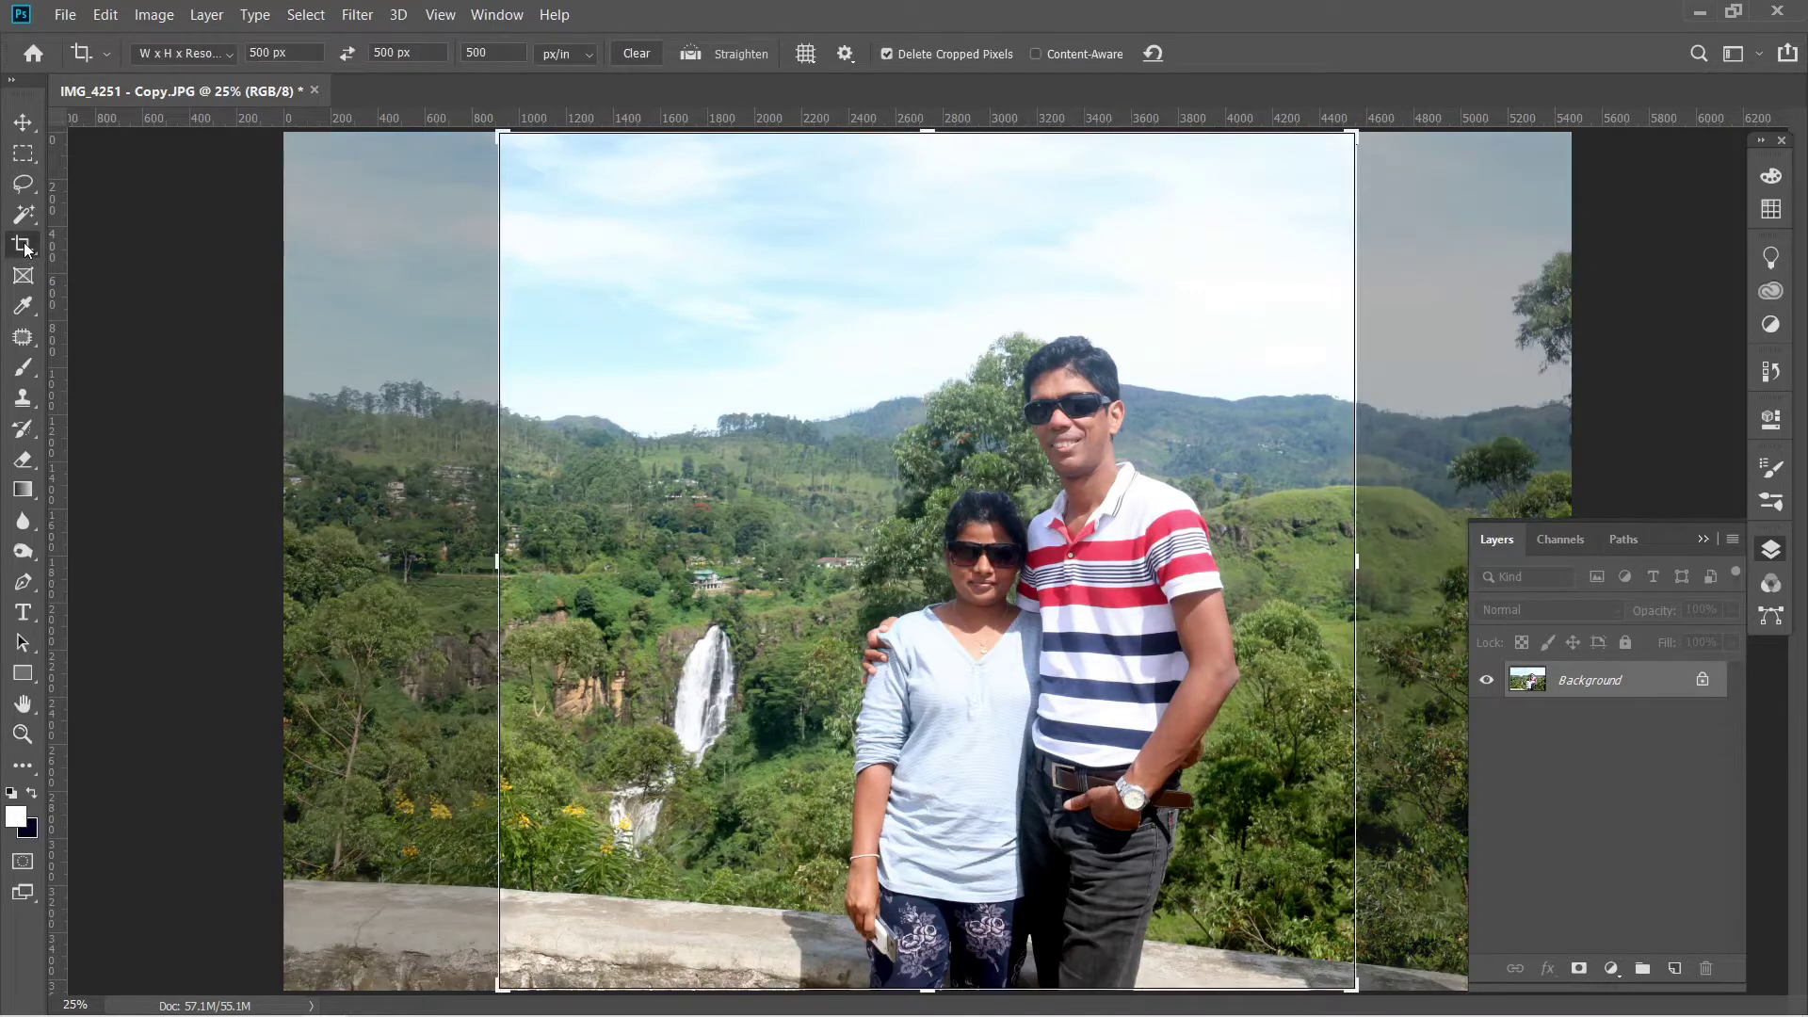
left_click(228, 54)
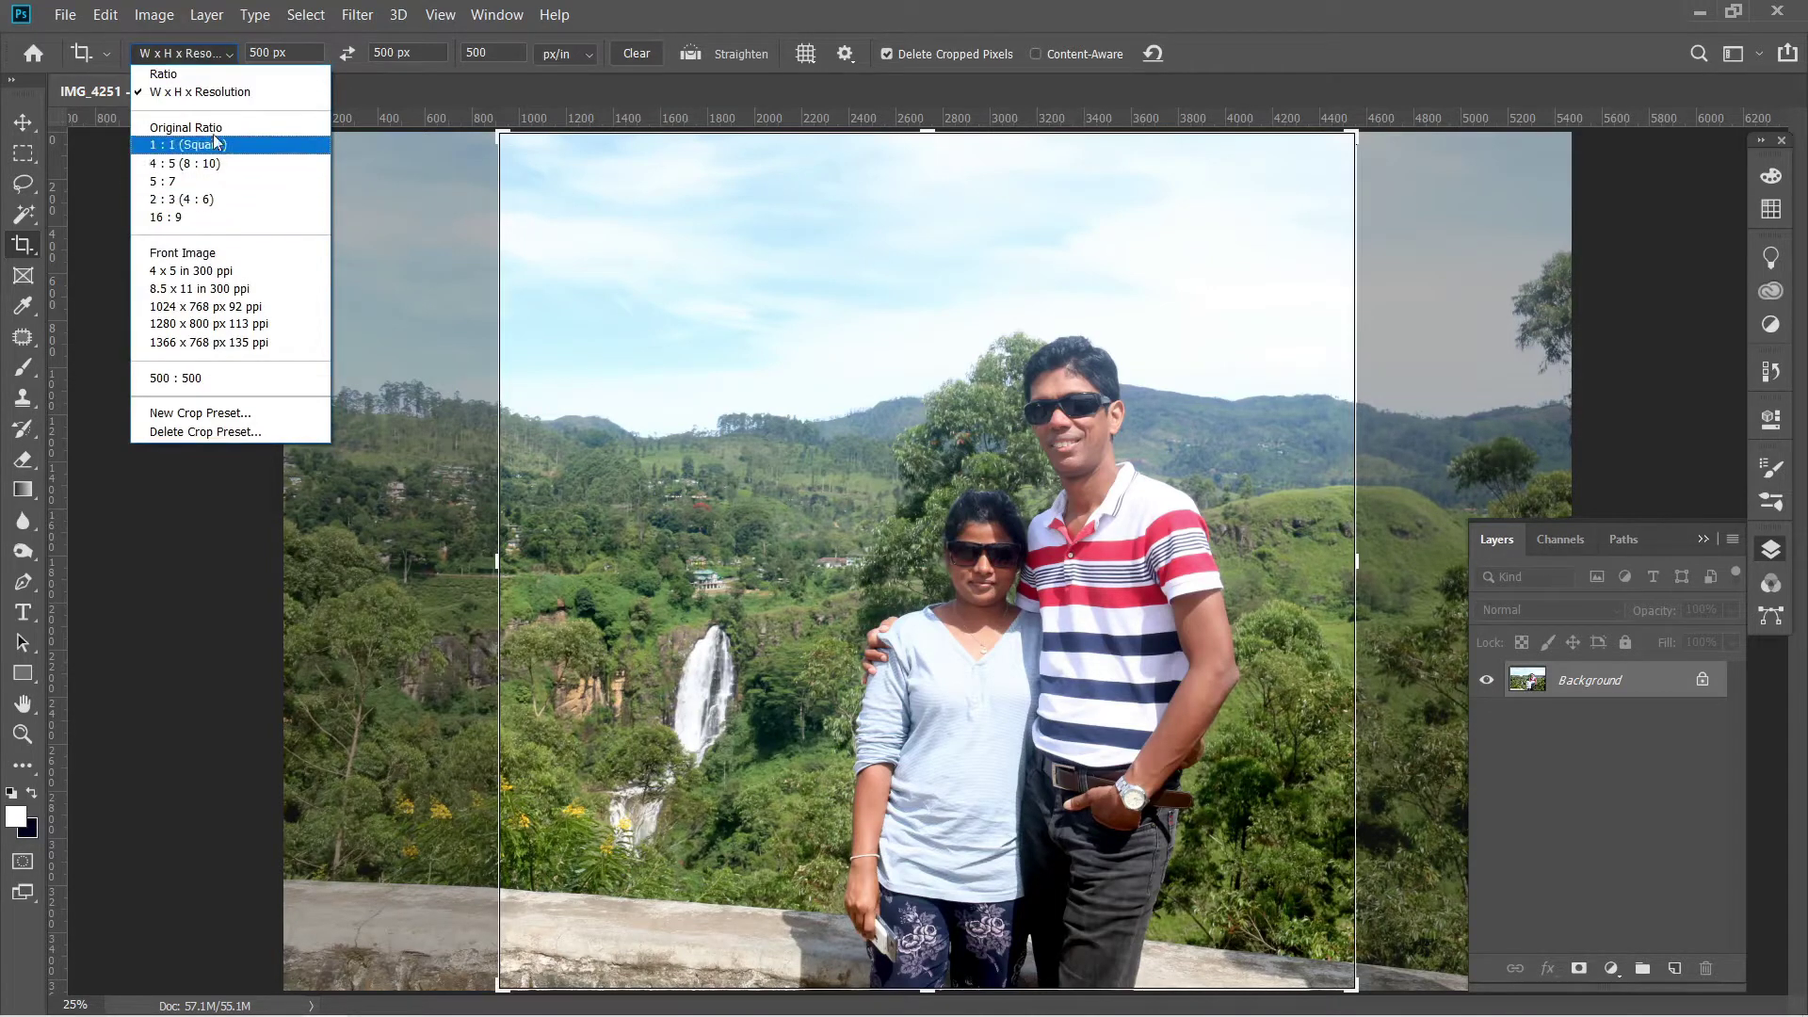
left_click(260, 100)
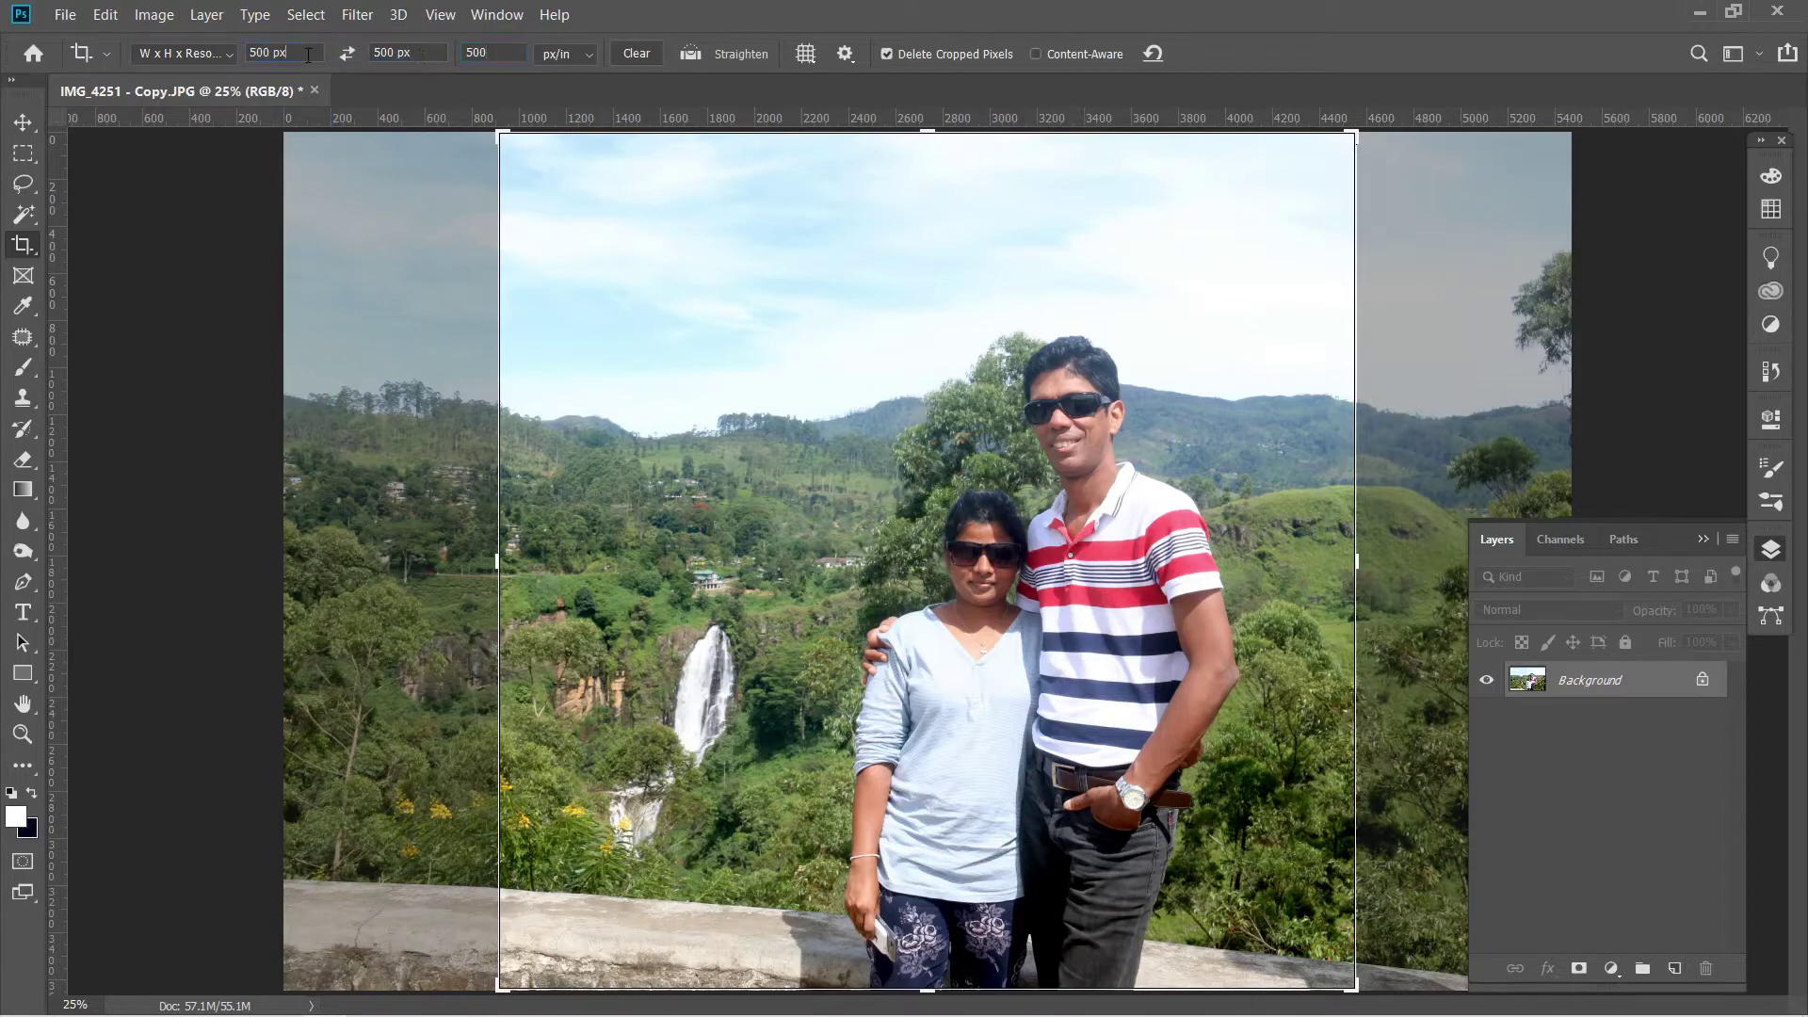
left_click(512, 53)
left_click_drag(497, 137, 533, 207)
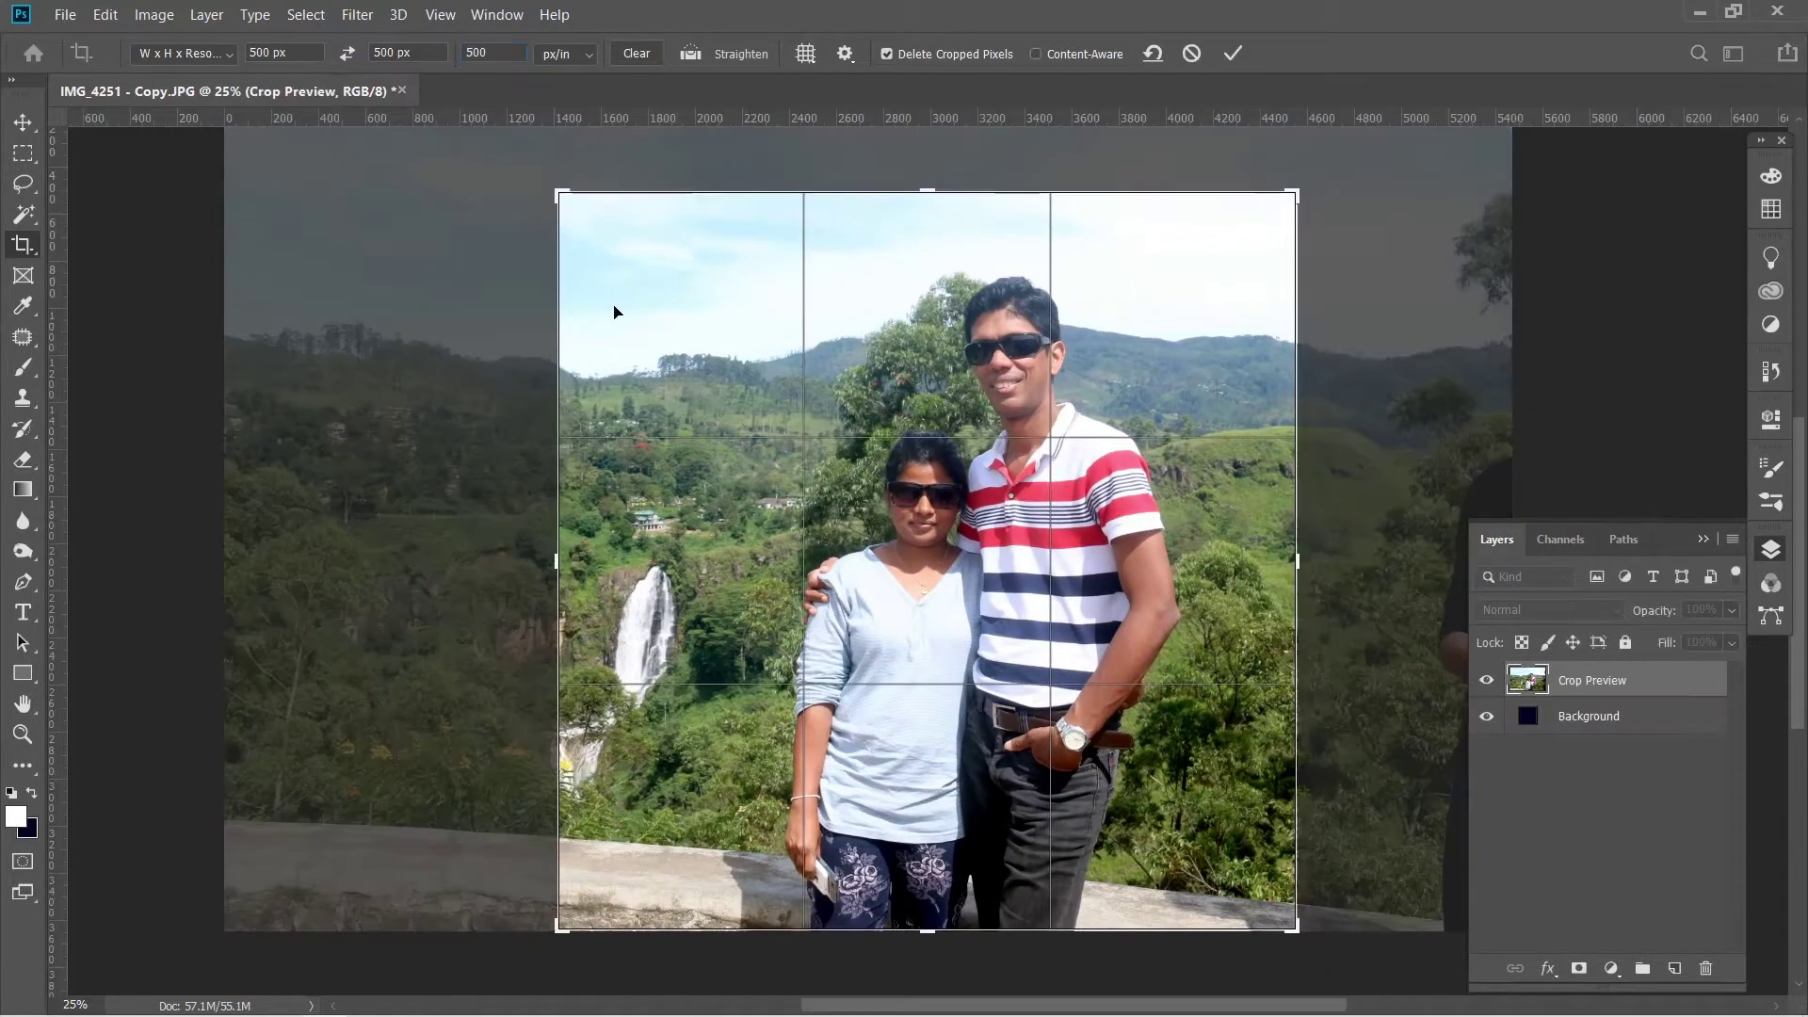
left_click_drag(644, 337, 613, 339)
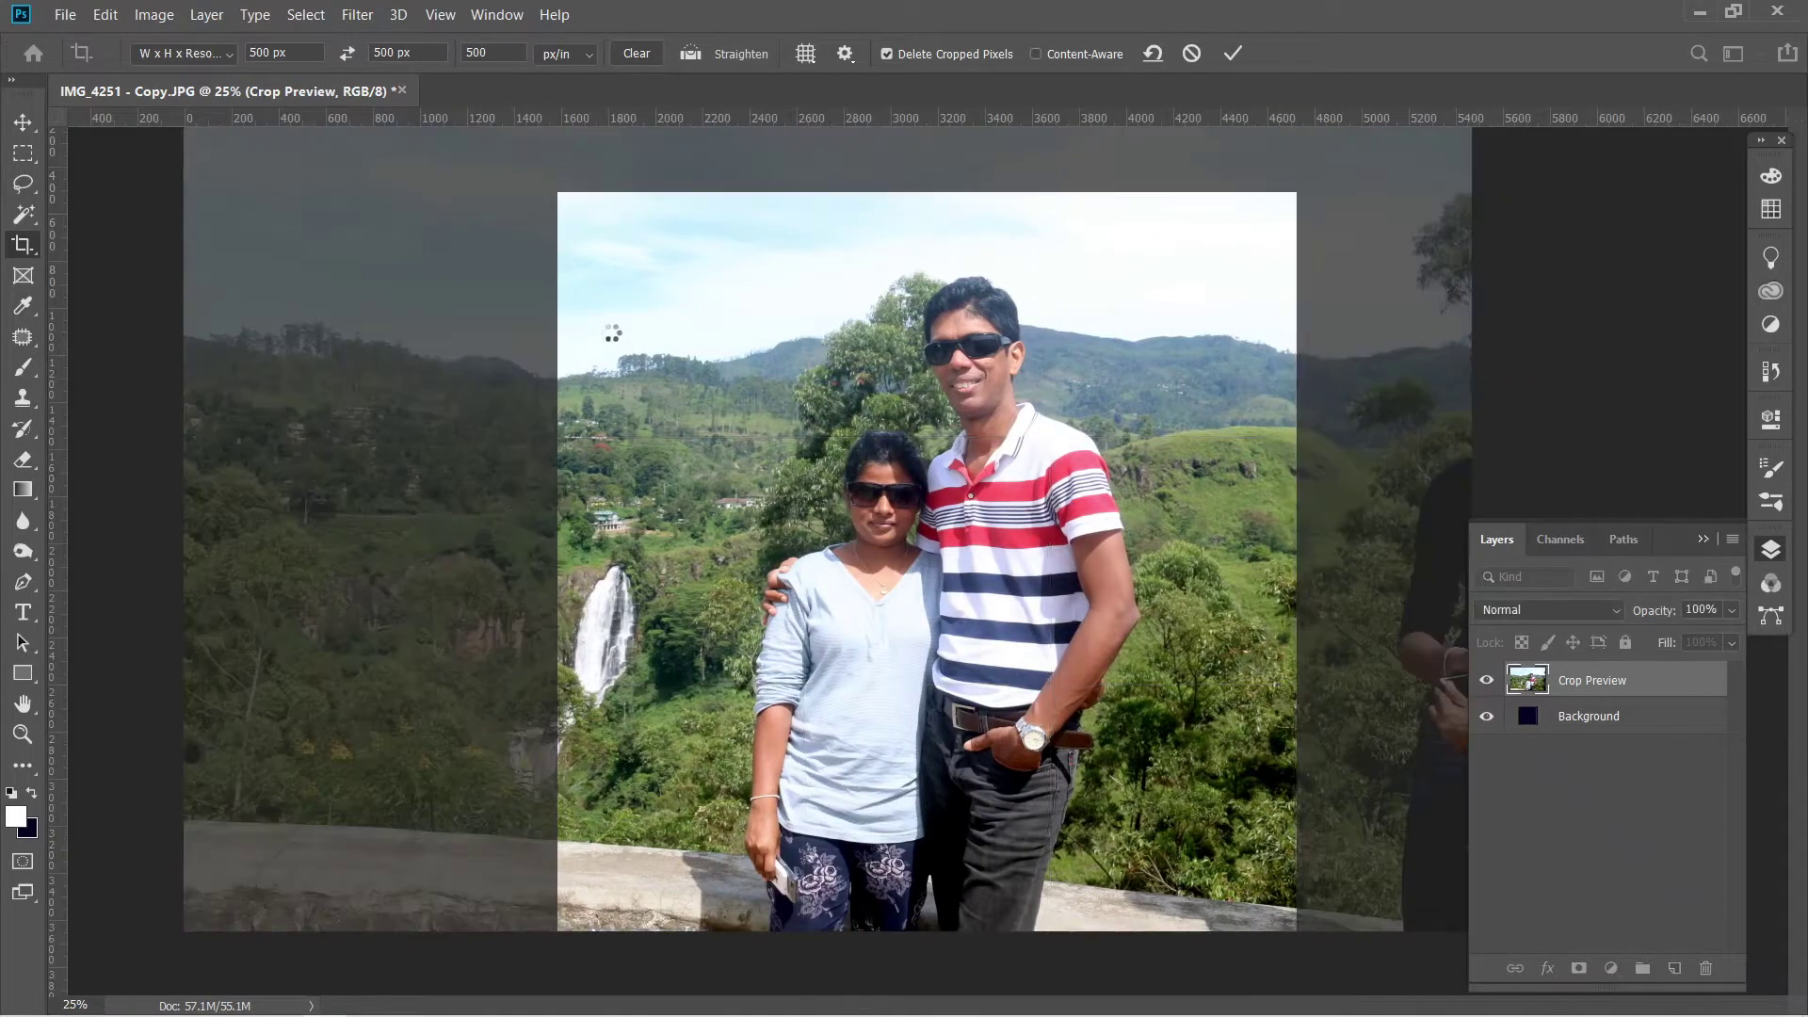
key("Return")
key("z")
right_click(909, 567)
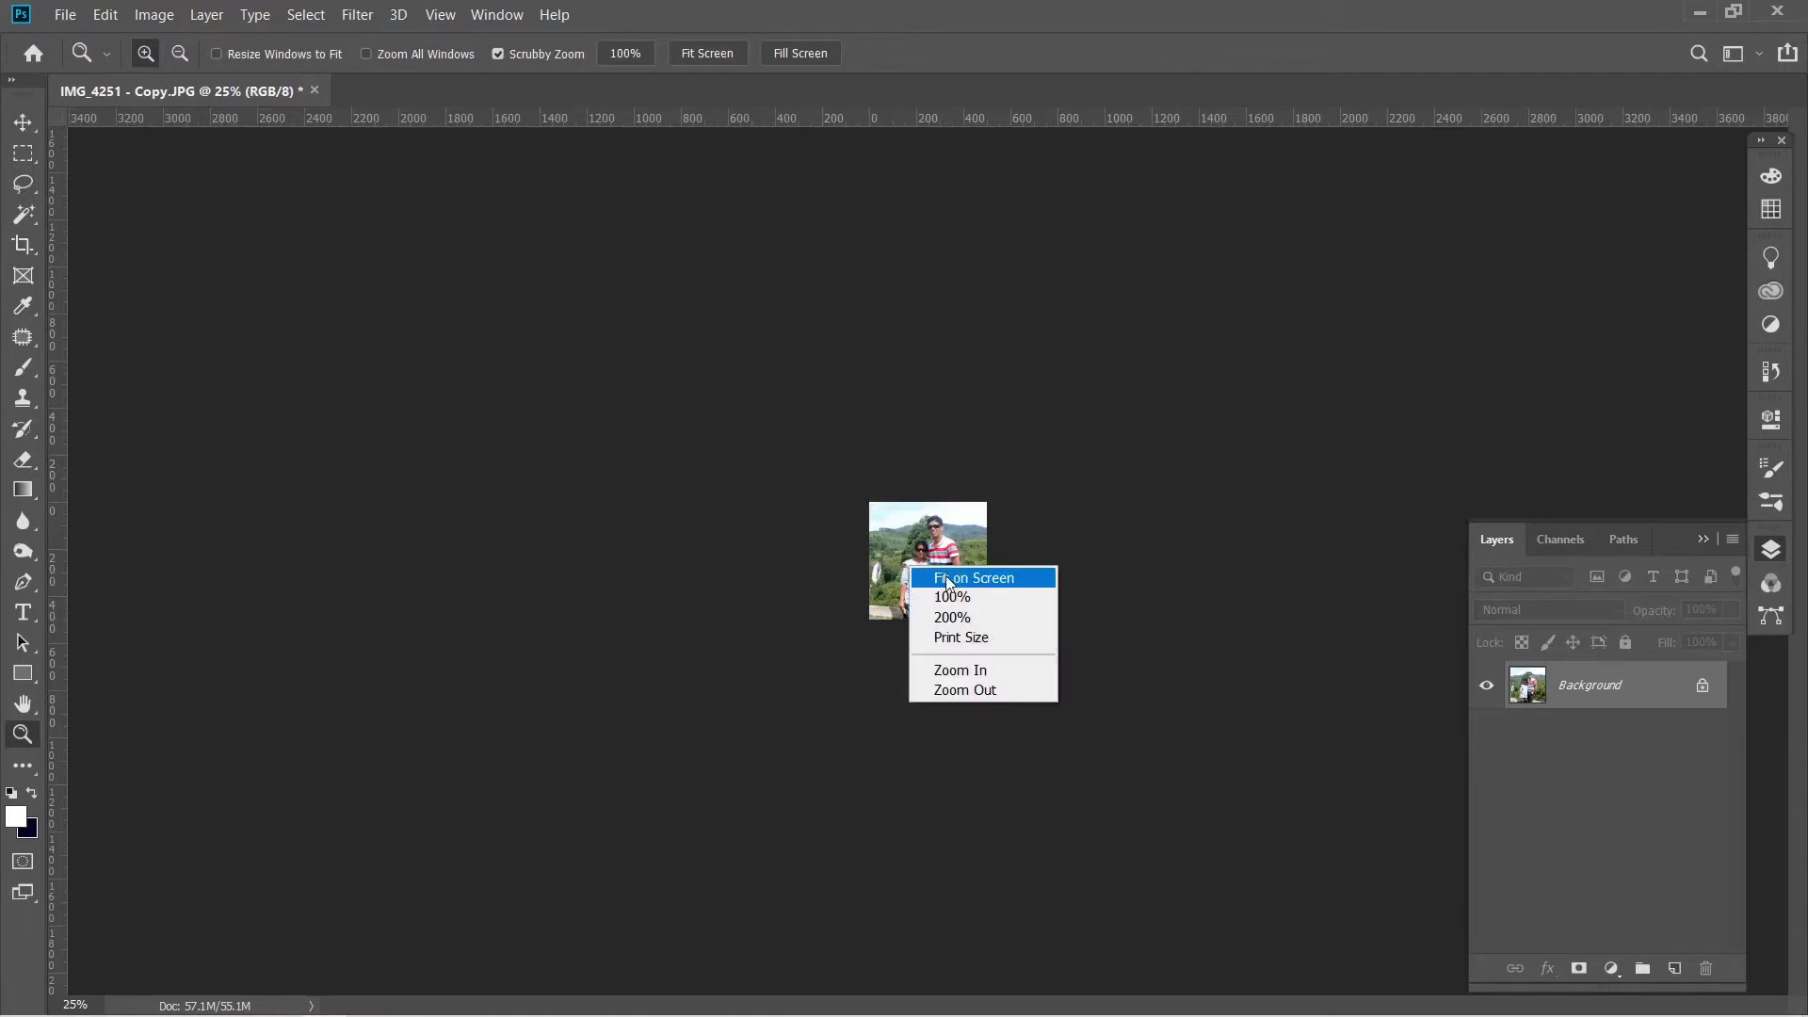
left_click(949, 600)
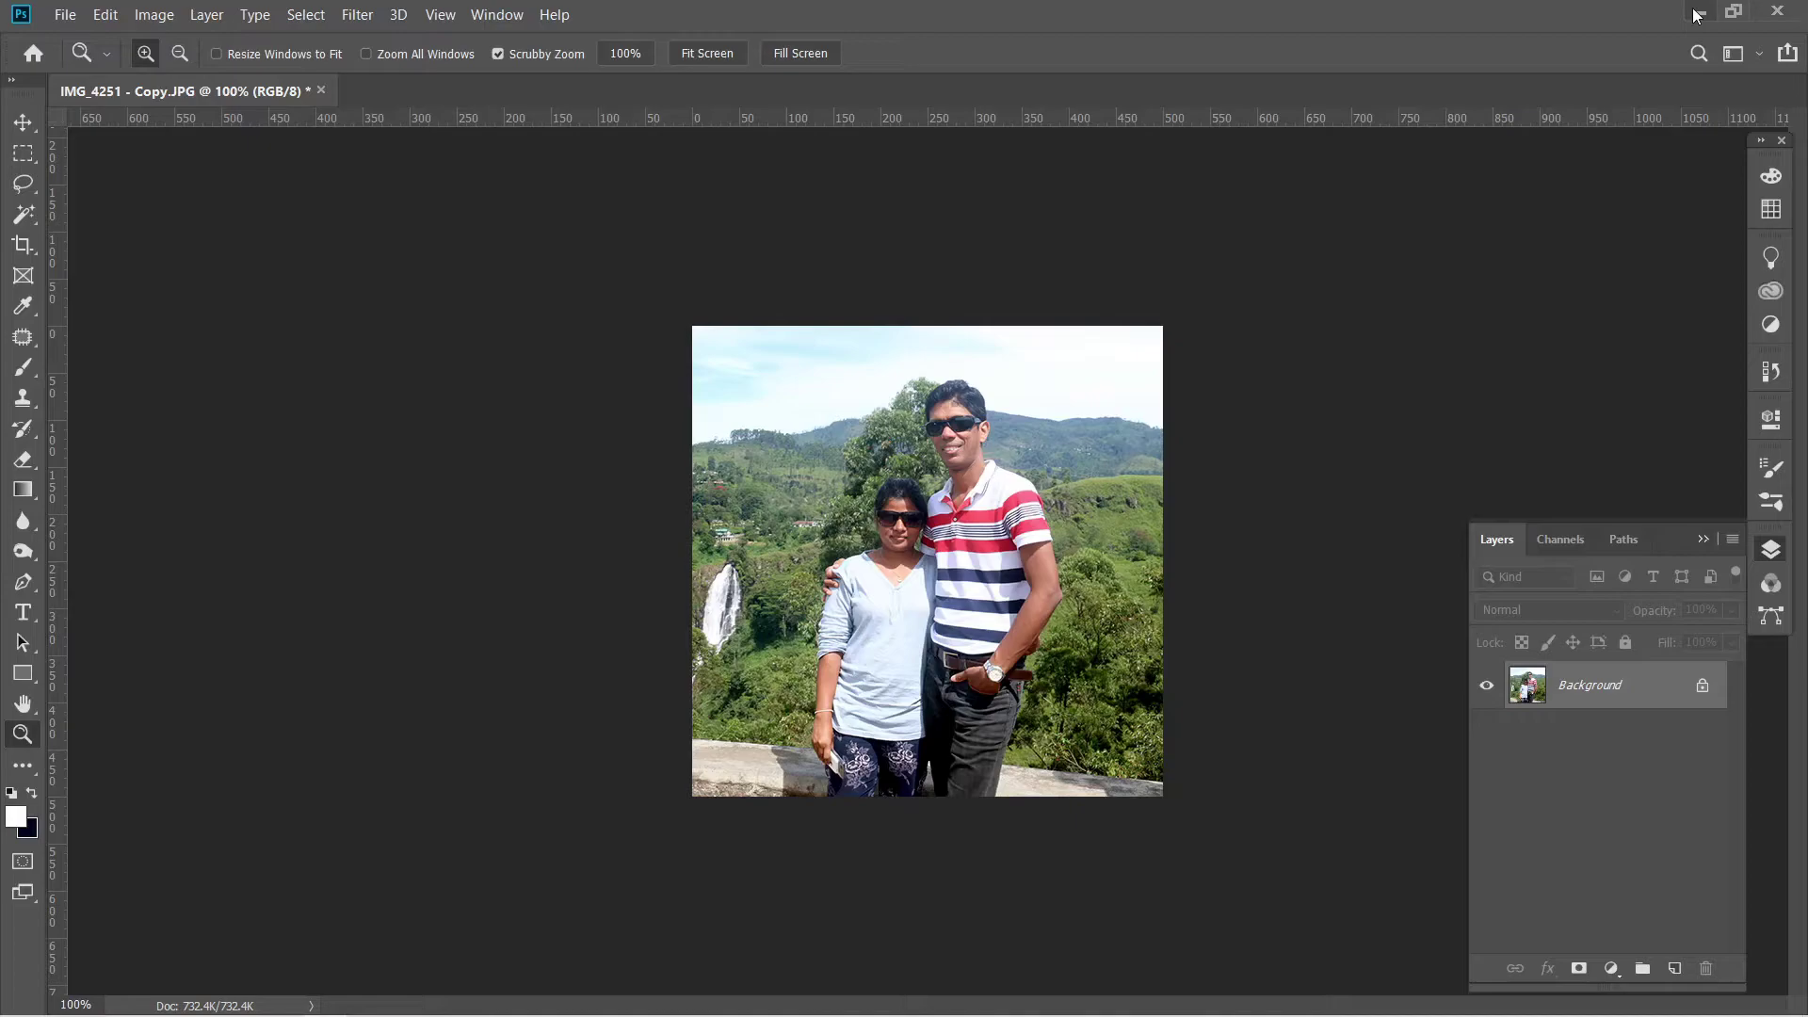
Switch to After Effects and create the composition Comp 1 with the HDTV 1080 24 preset at 24 frames per second
left_click(1698, 11)
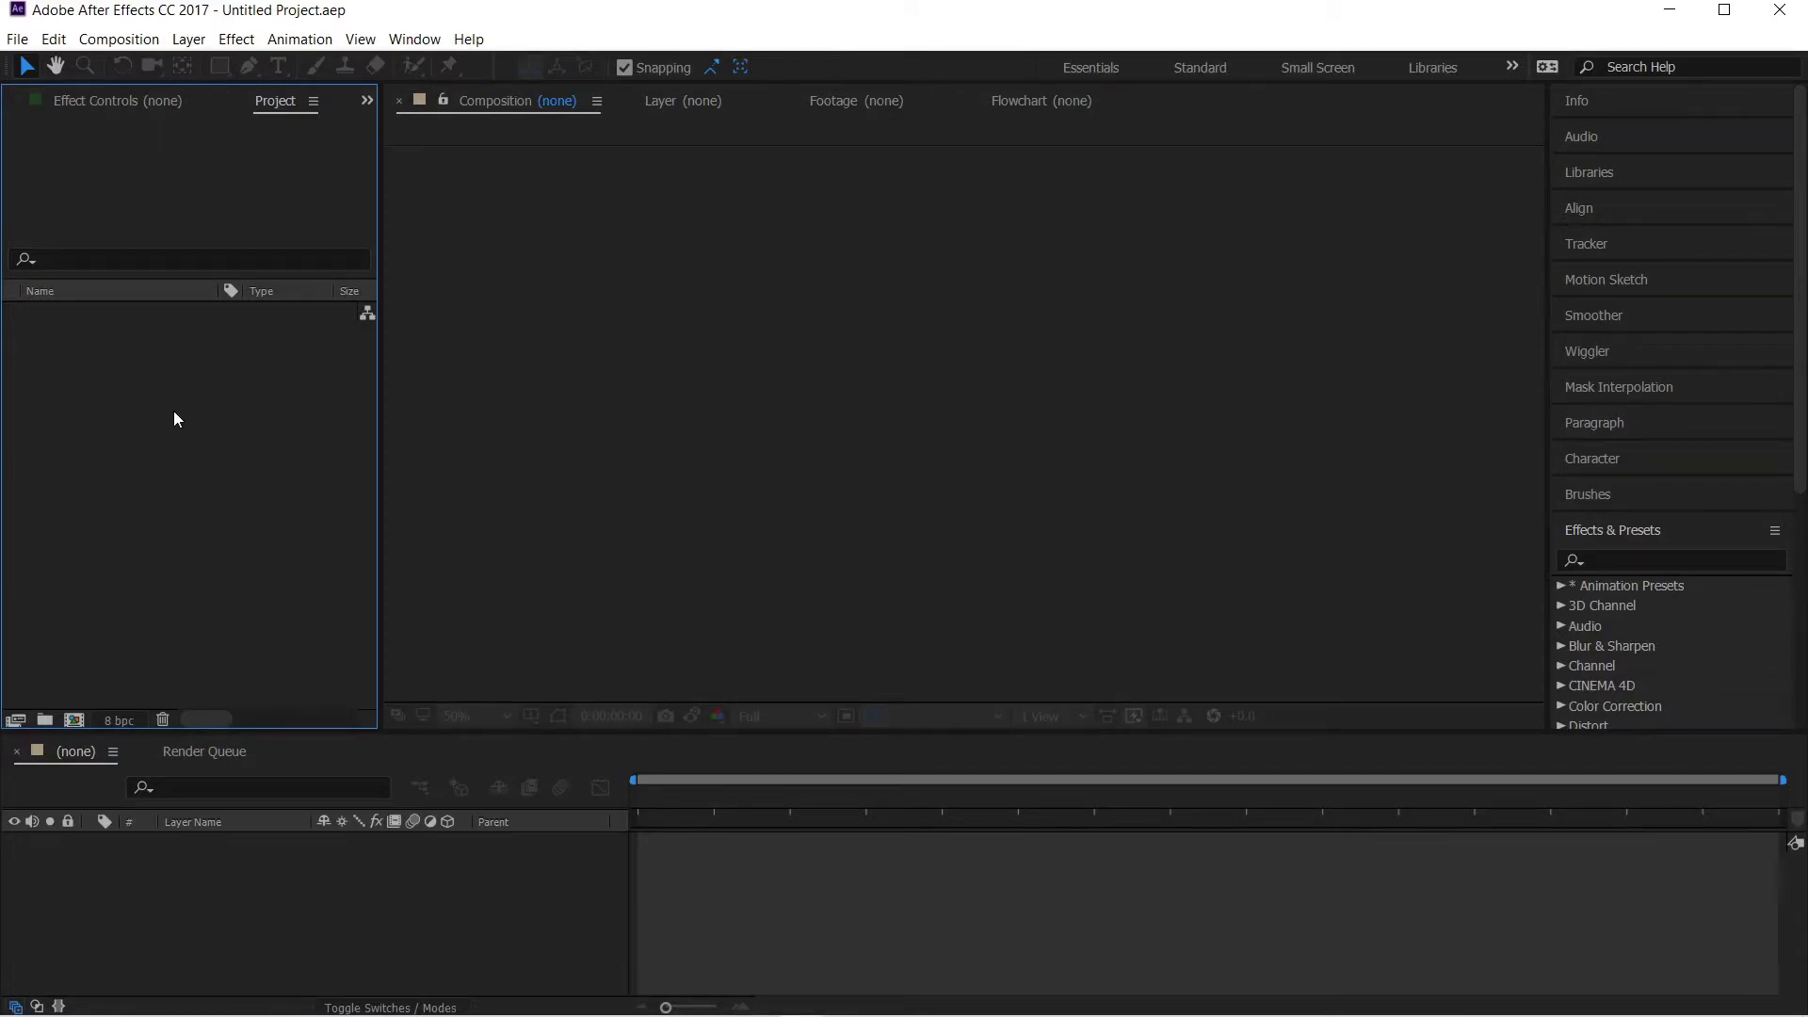
right_click(173, 411)
left_click(201, 424)
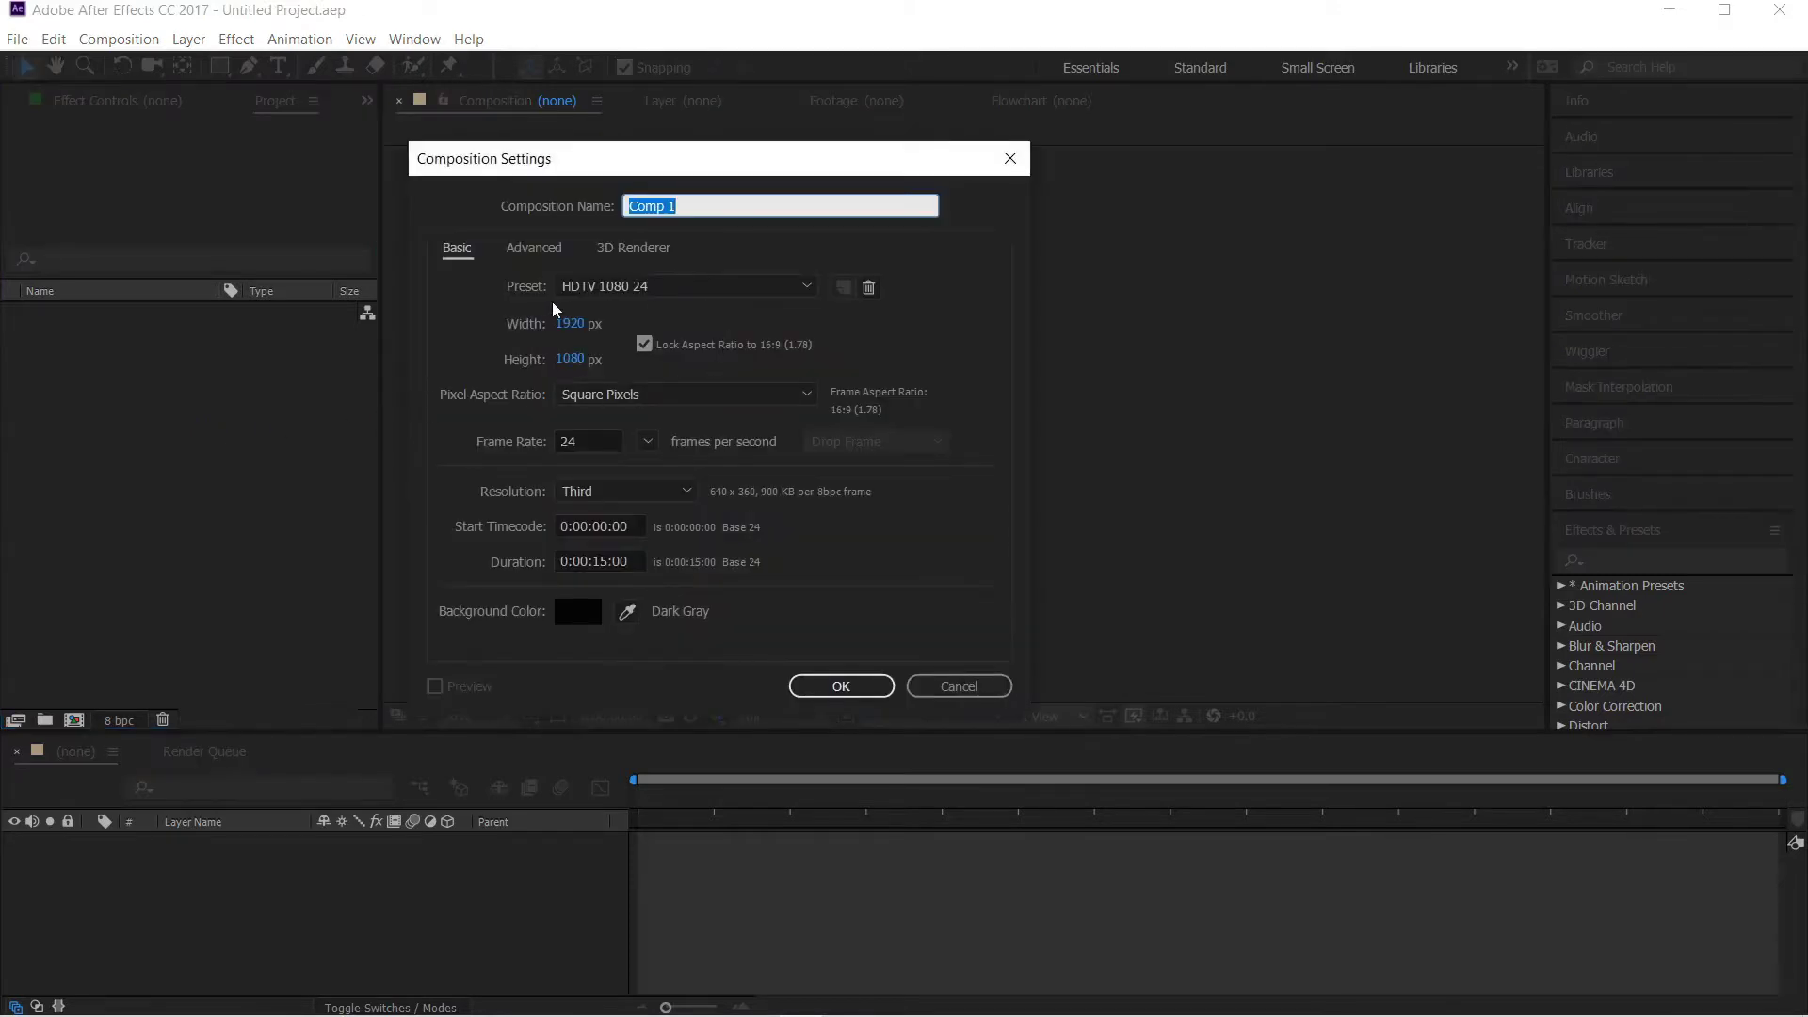
left_click(805, 286)
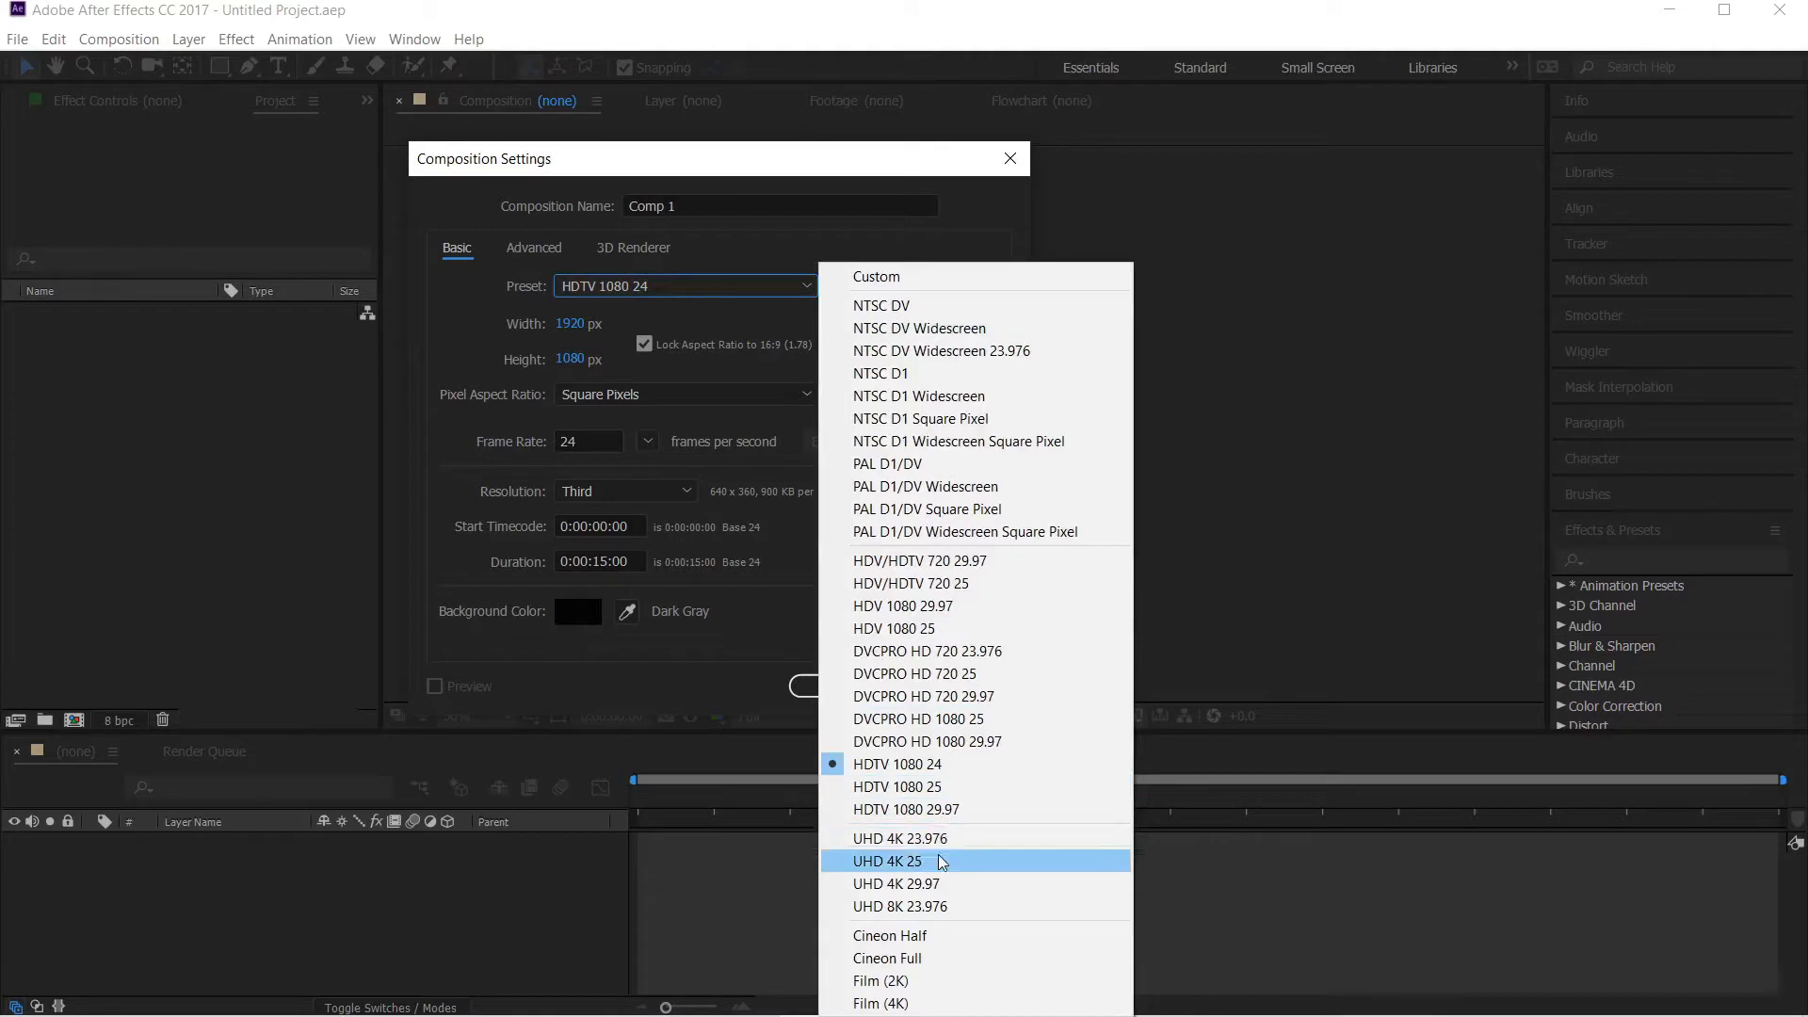
left_click(947, 767)
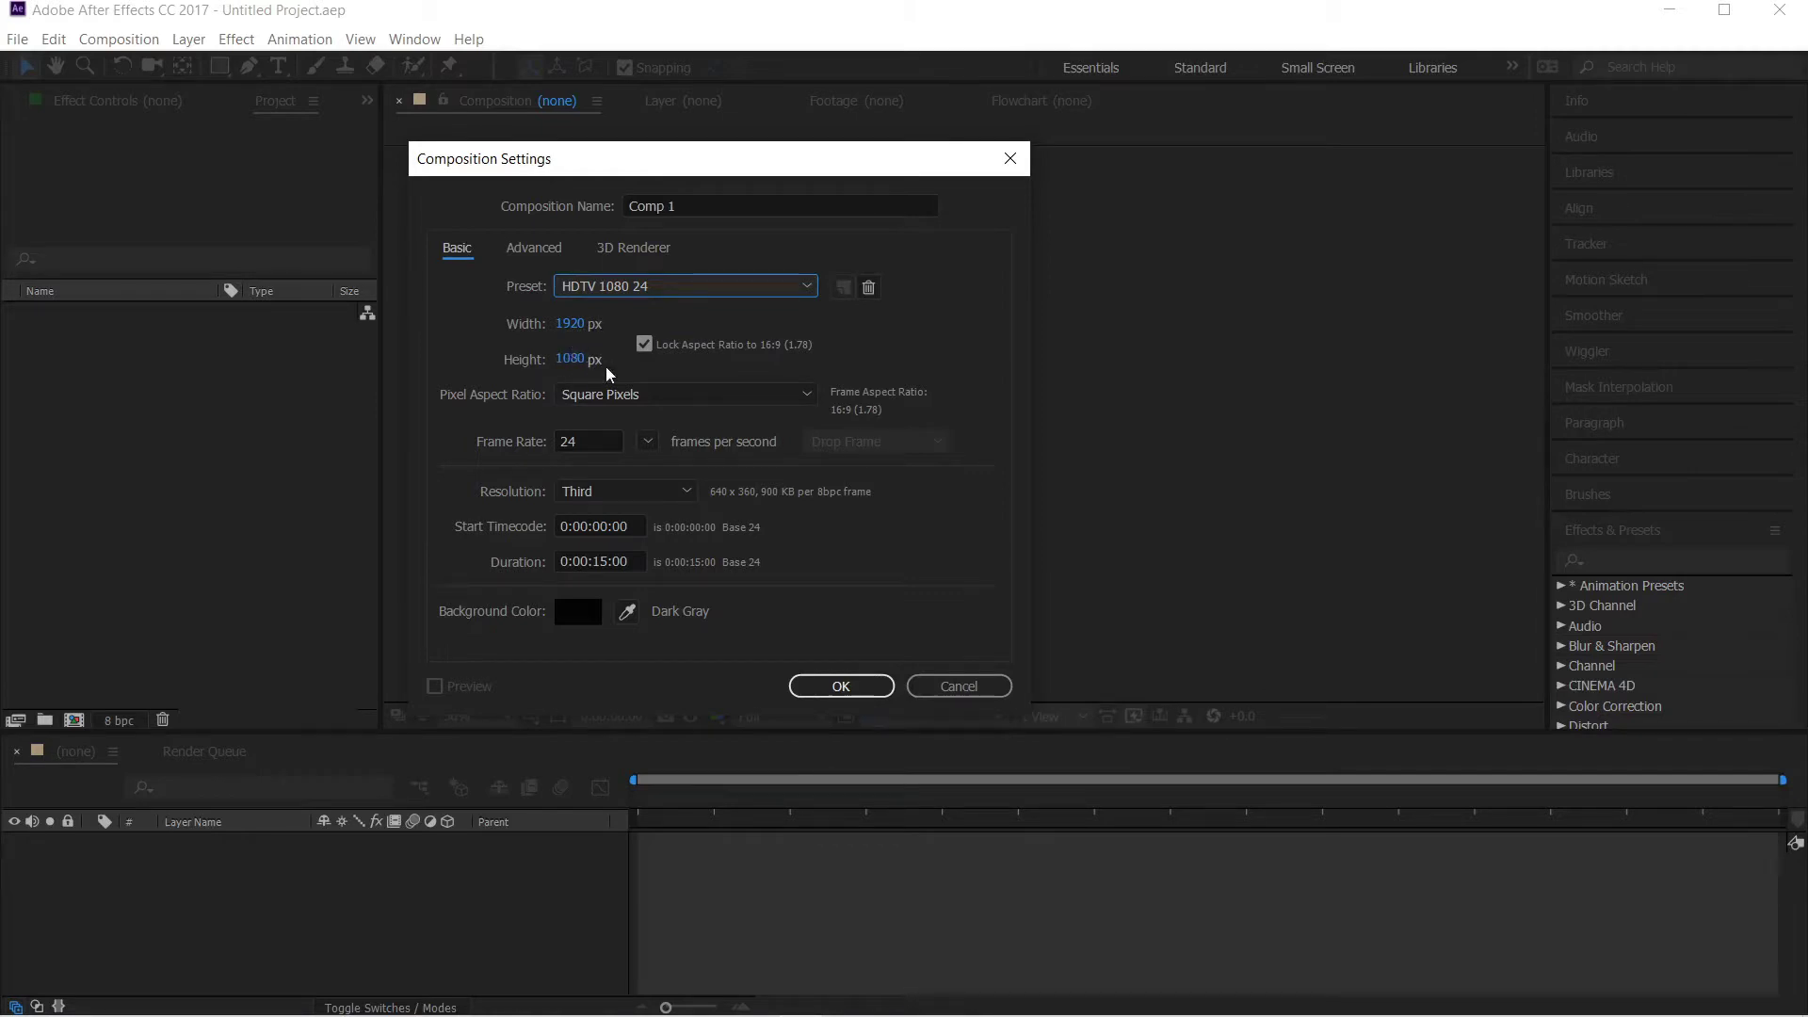
left_click(604, 440)
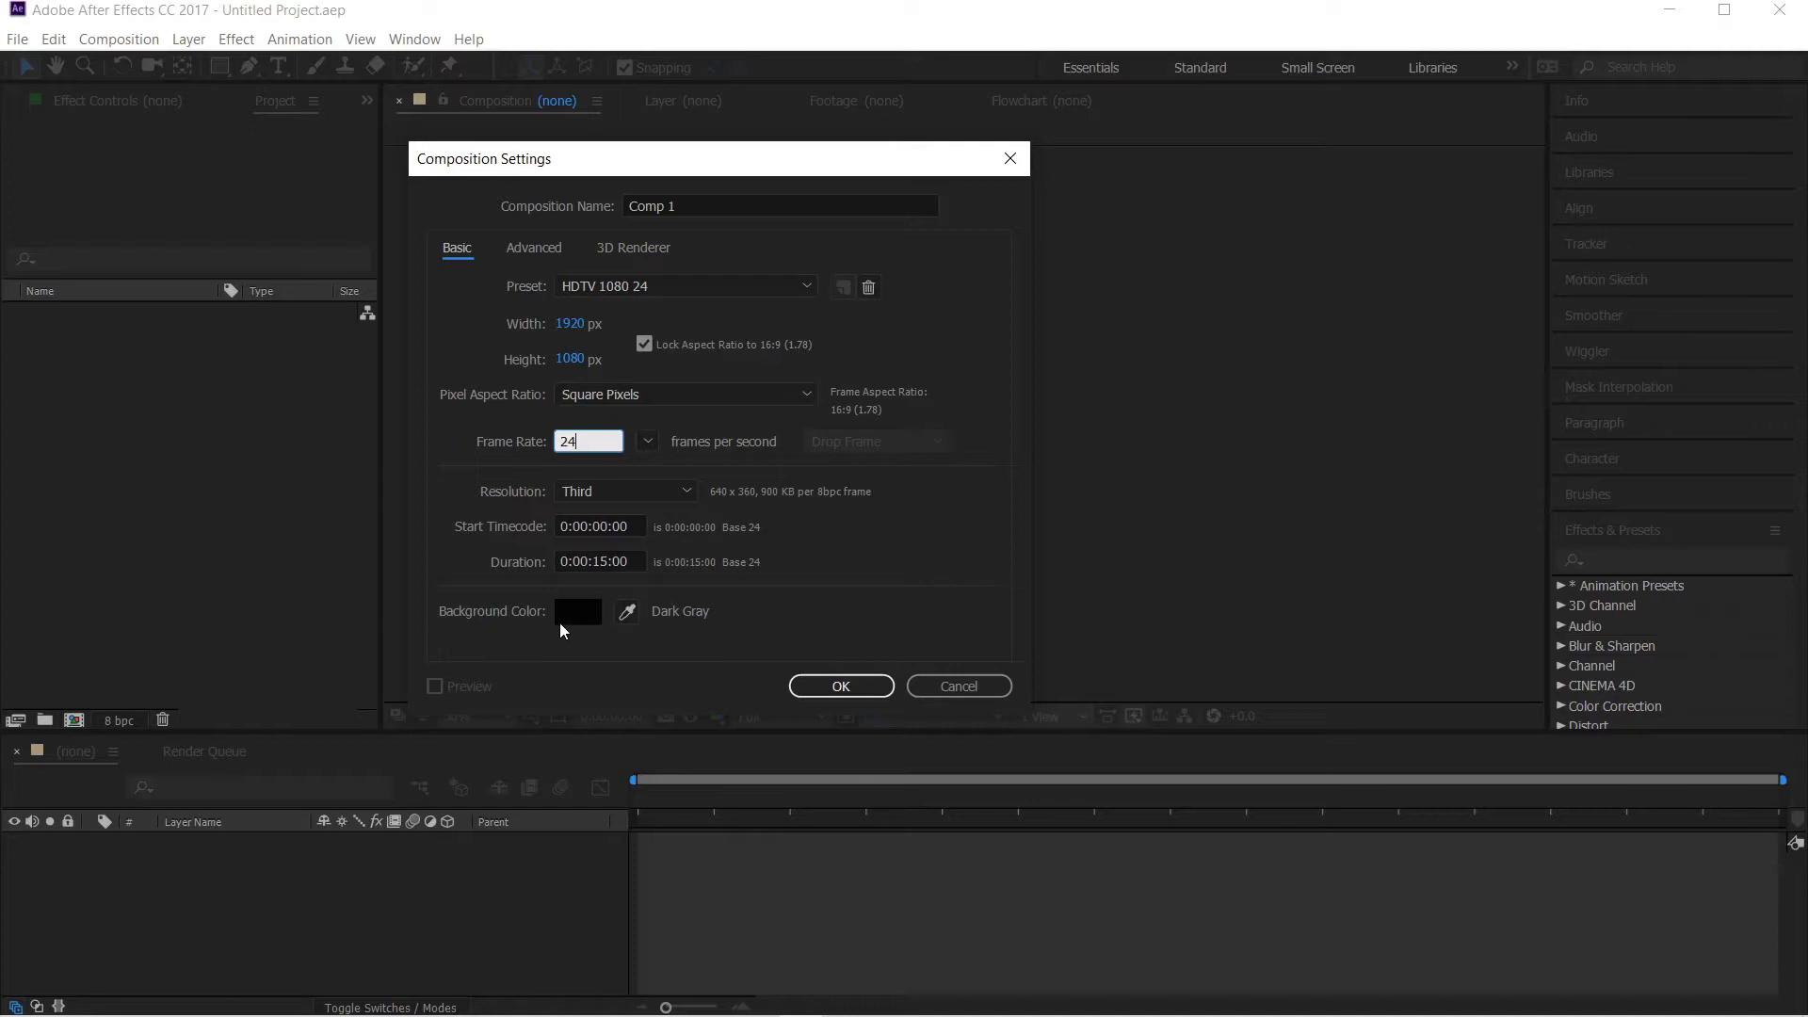
left_click(841, 686)
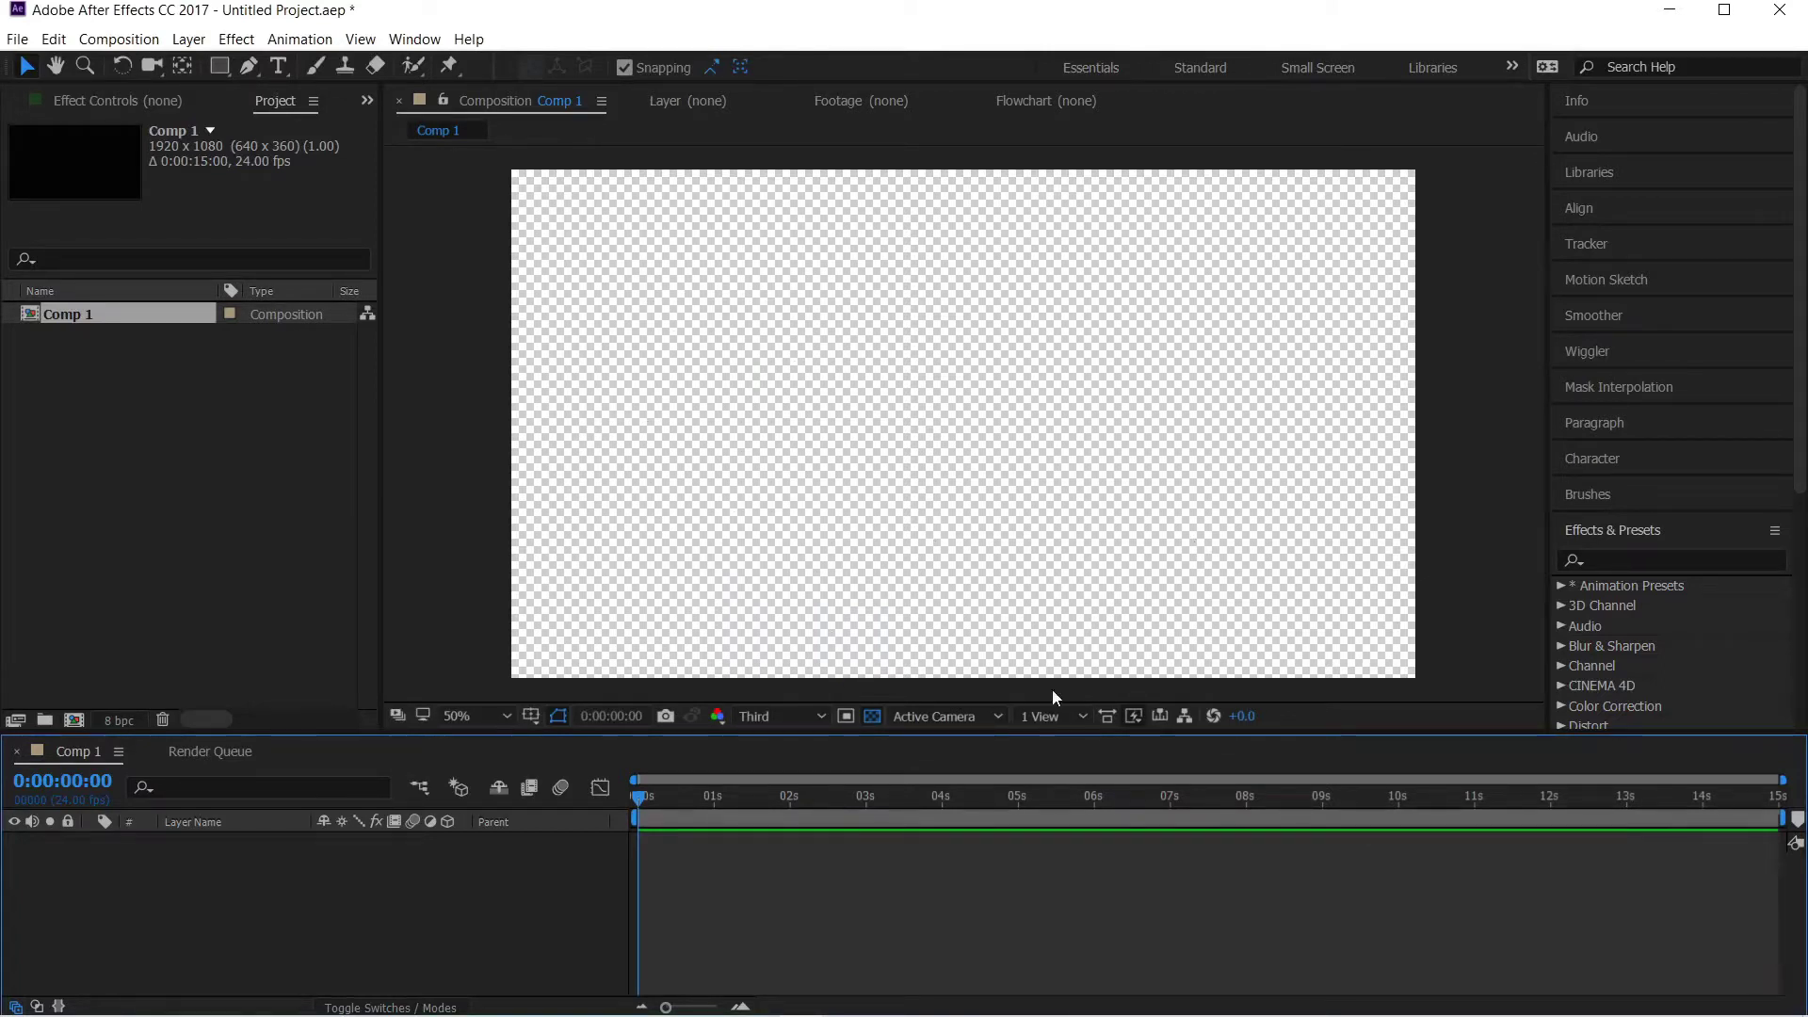
Turn off the transparency grid in the composition view so the background is shown black
left_click(872, 716)
left_click(872, 716)
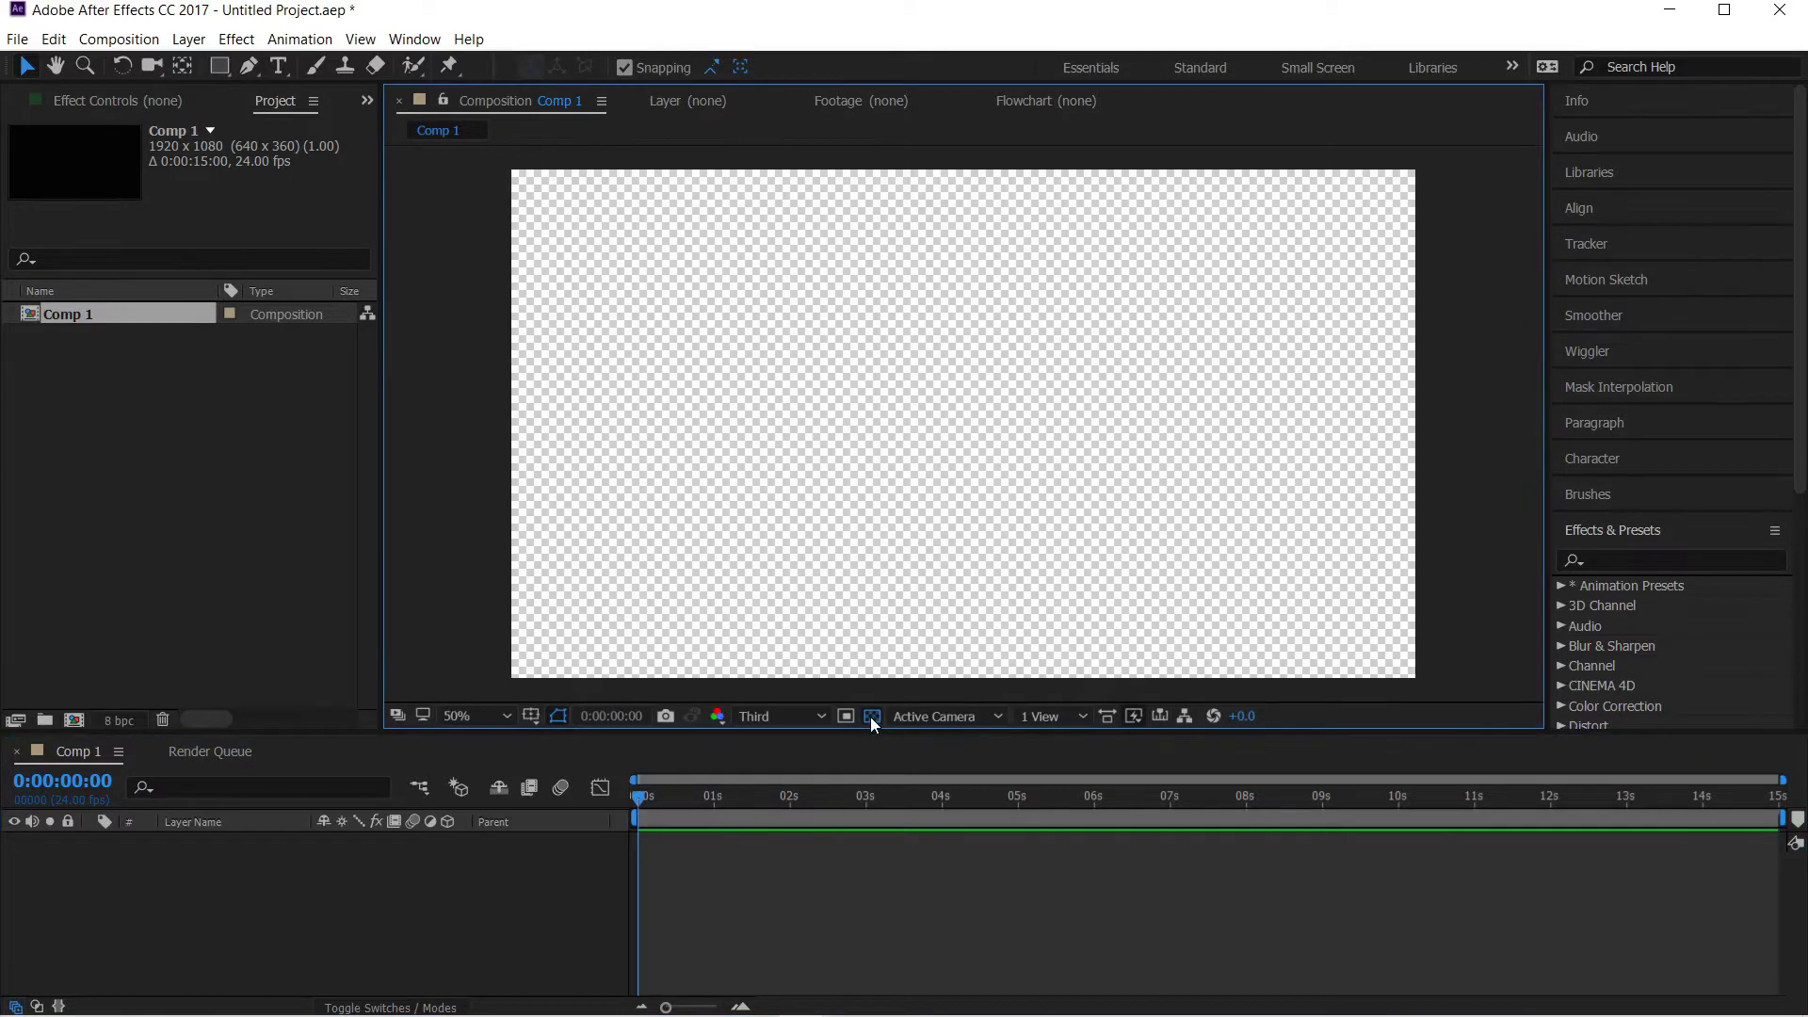
left_click(872, 715)
left_click(870, 716)
left_click(871, 716)
left_click(871, 716)
left_click(871, 716)
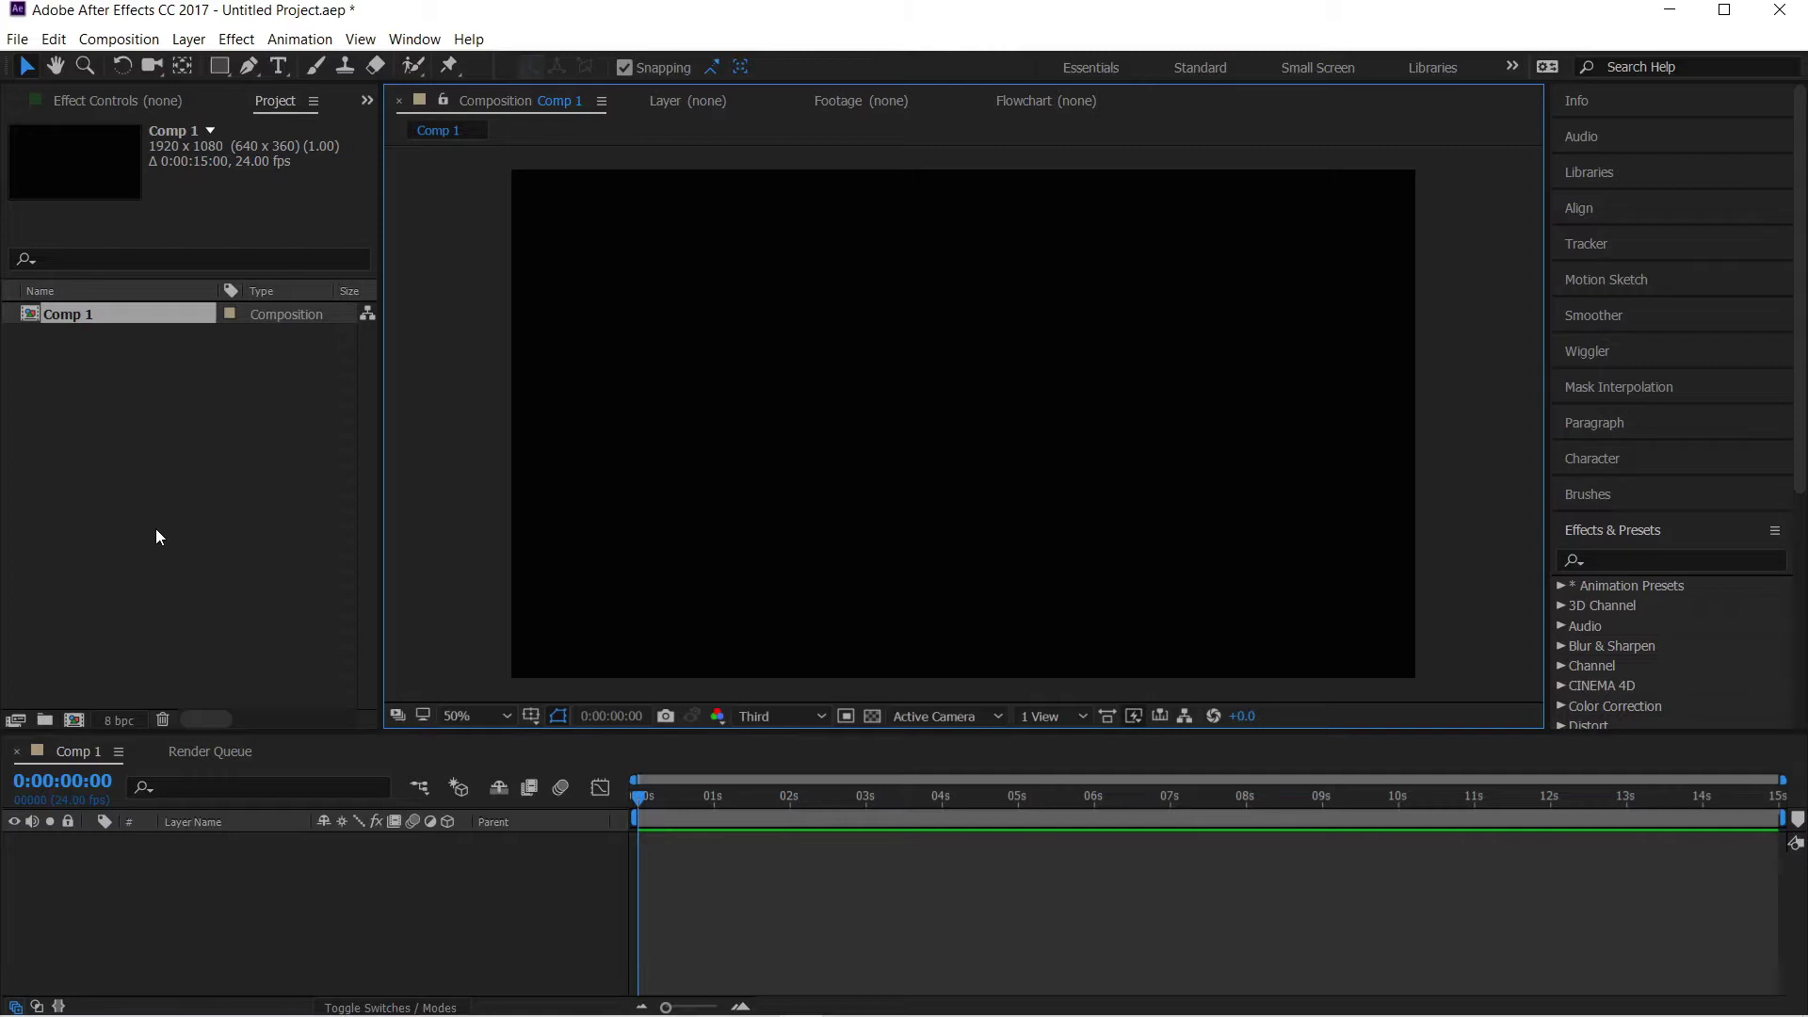
Add a placeholder named 1 to the project, keeping the 500 x 500 px size
right_click(154, 470)
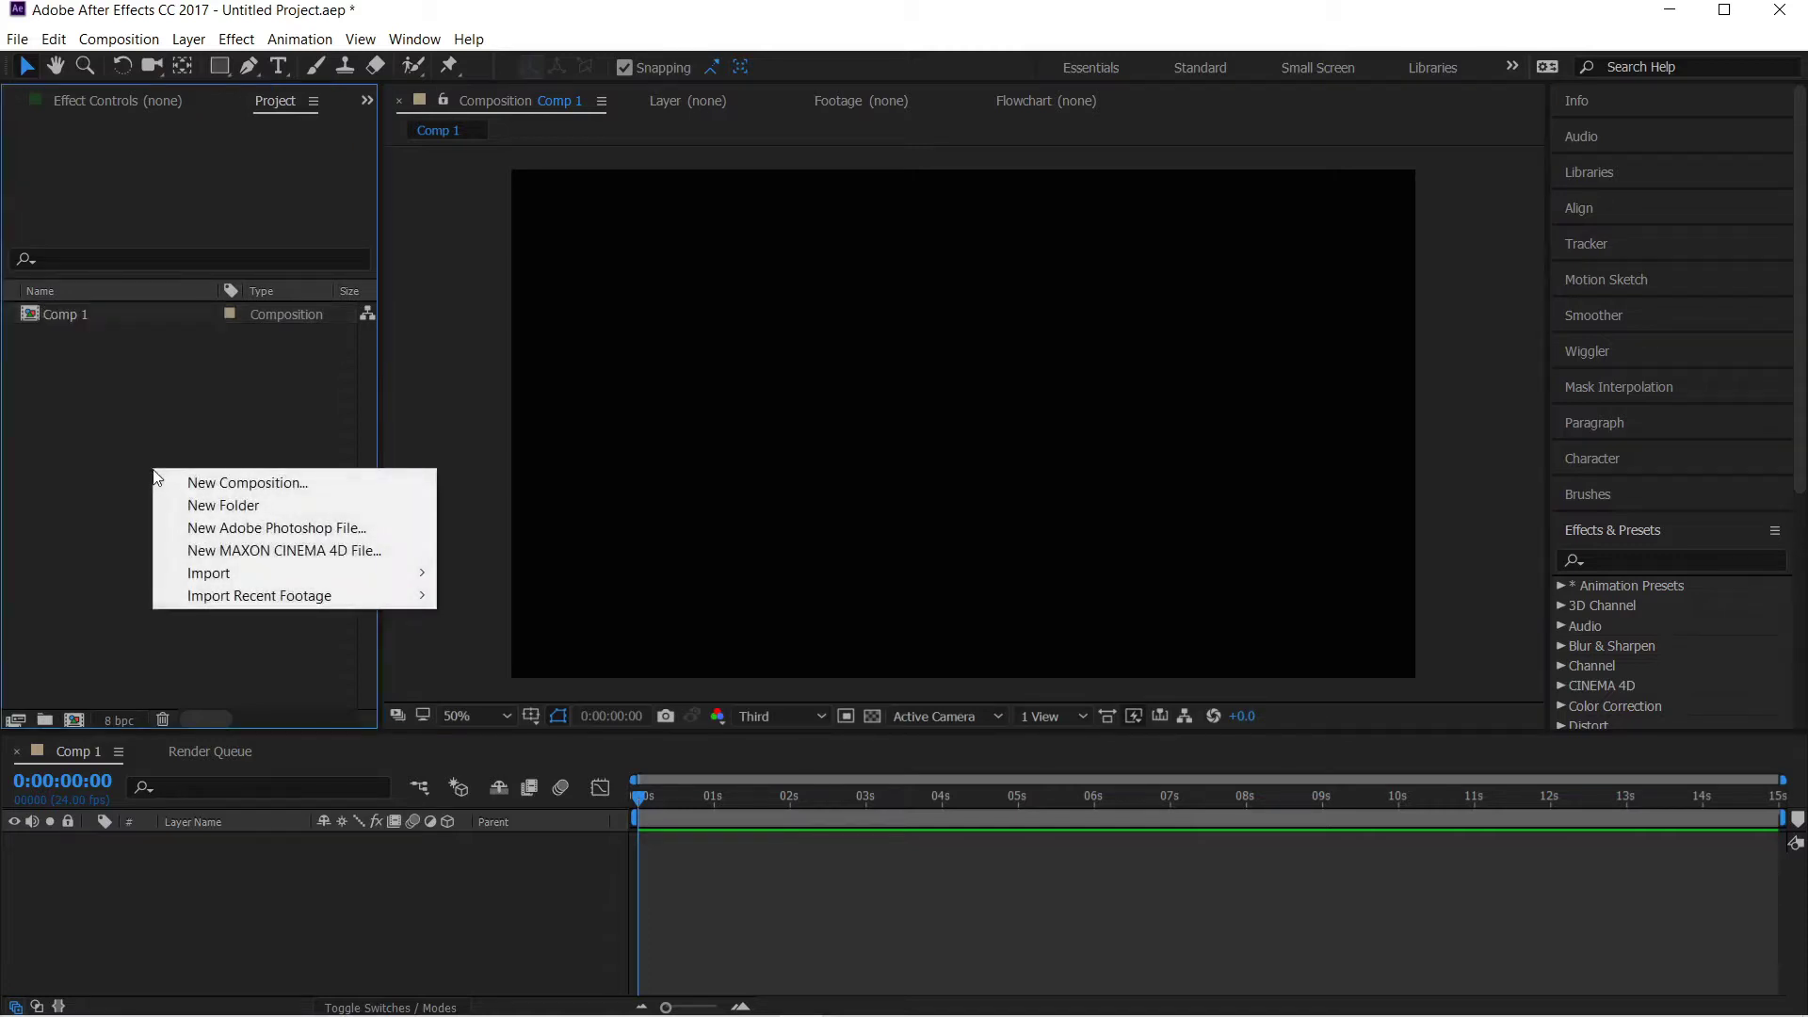
mouse_move(219, 572)
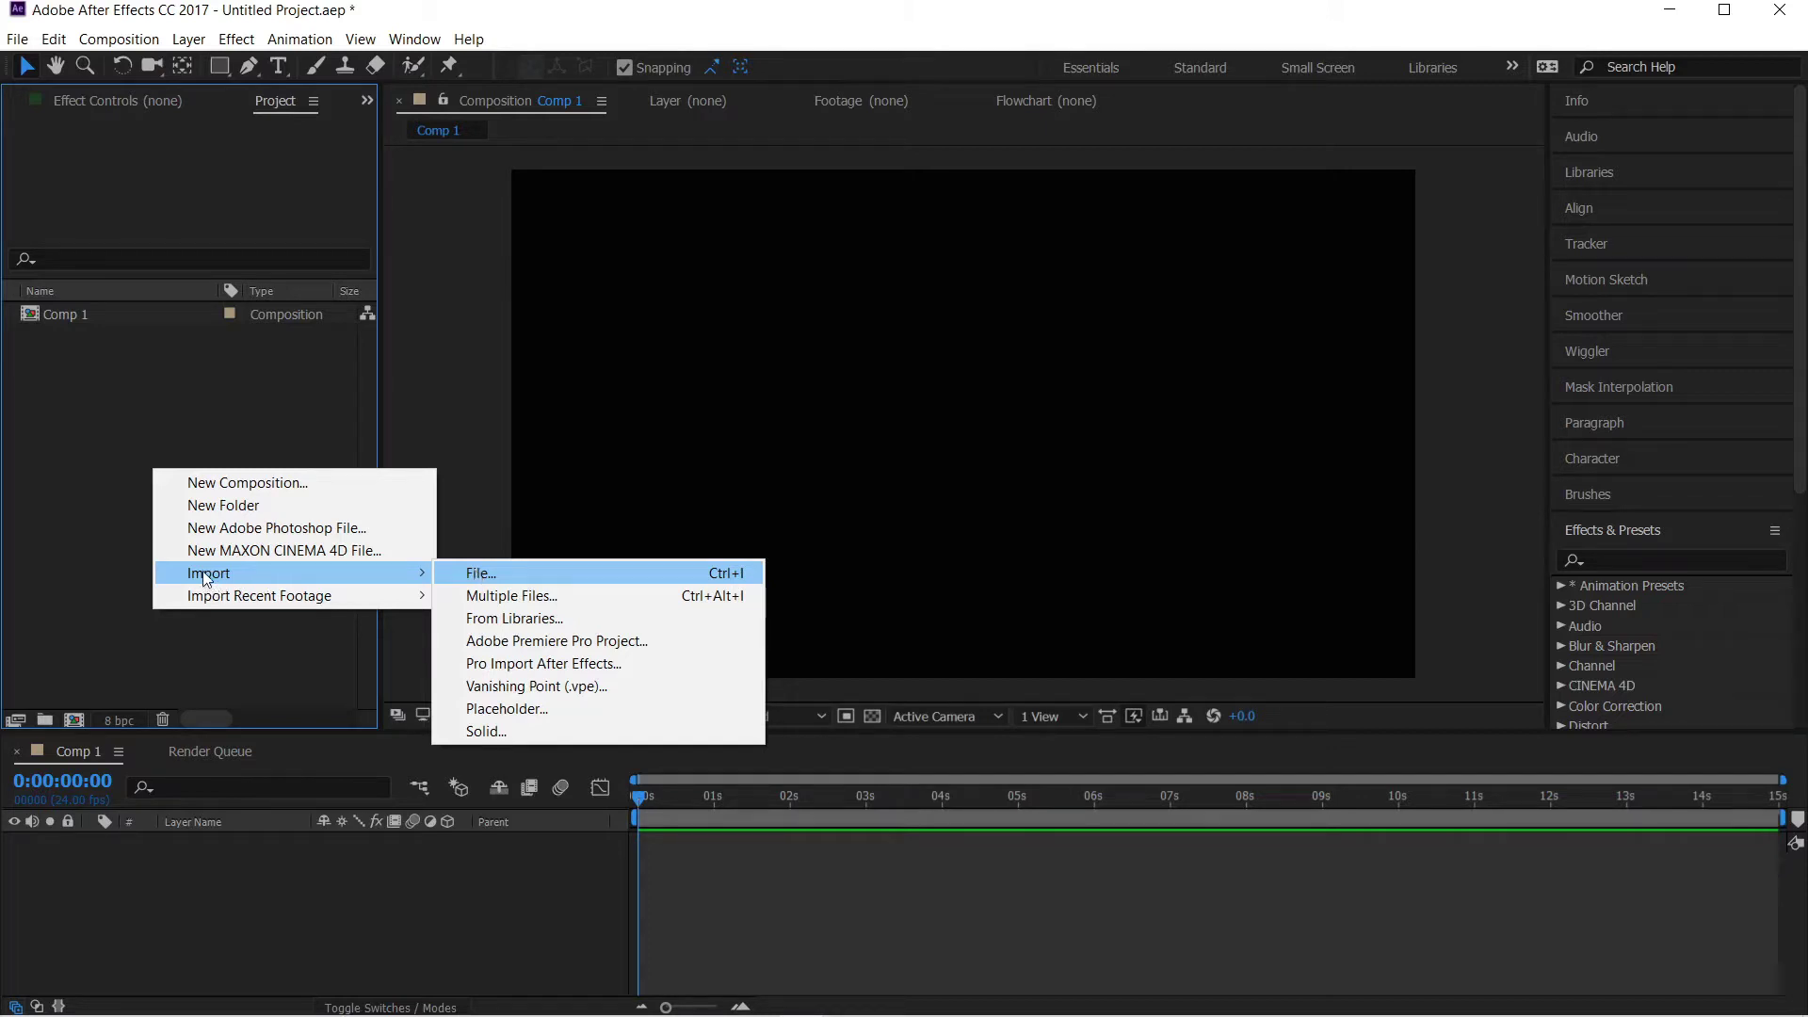
left_click(550, 710)
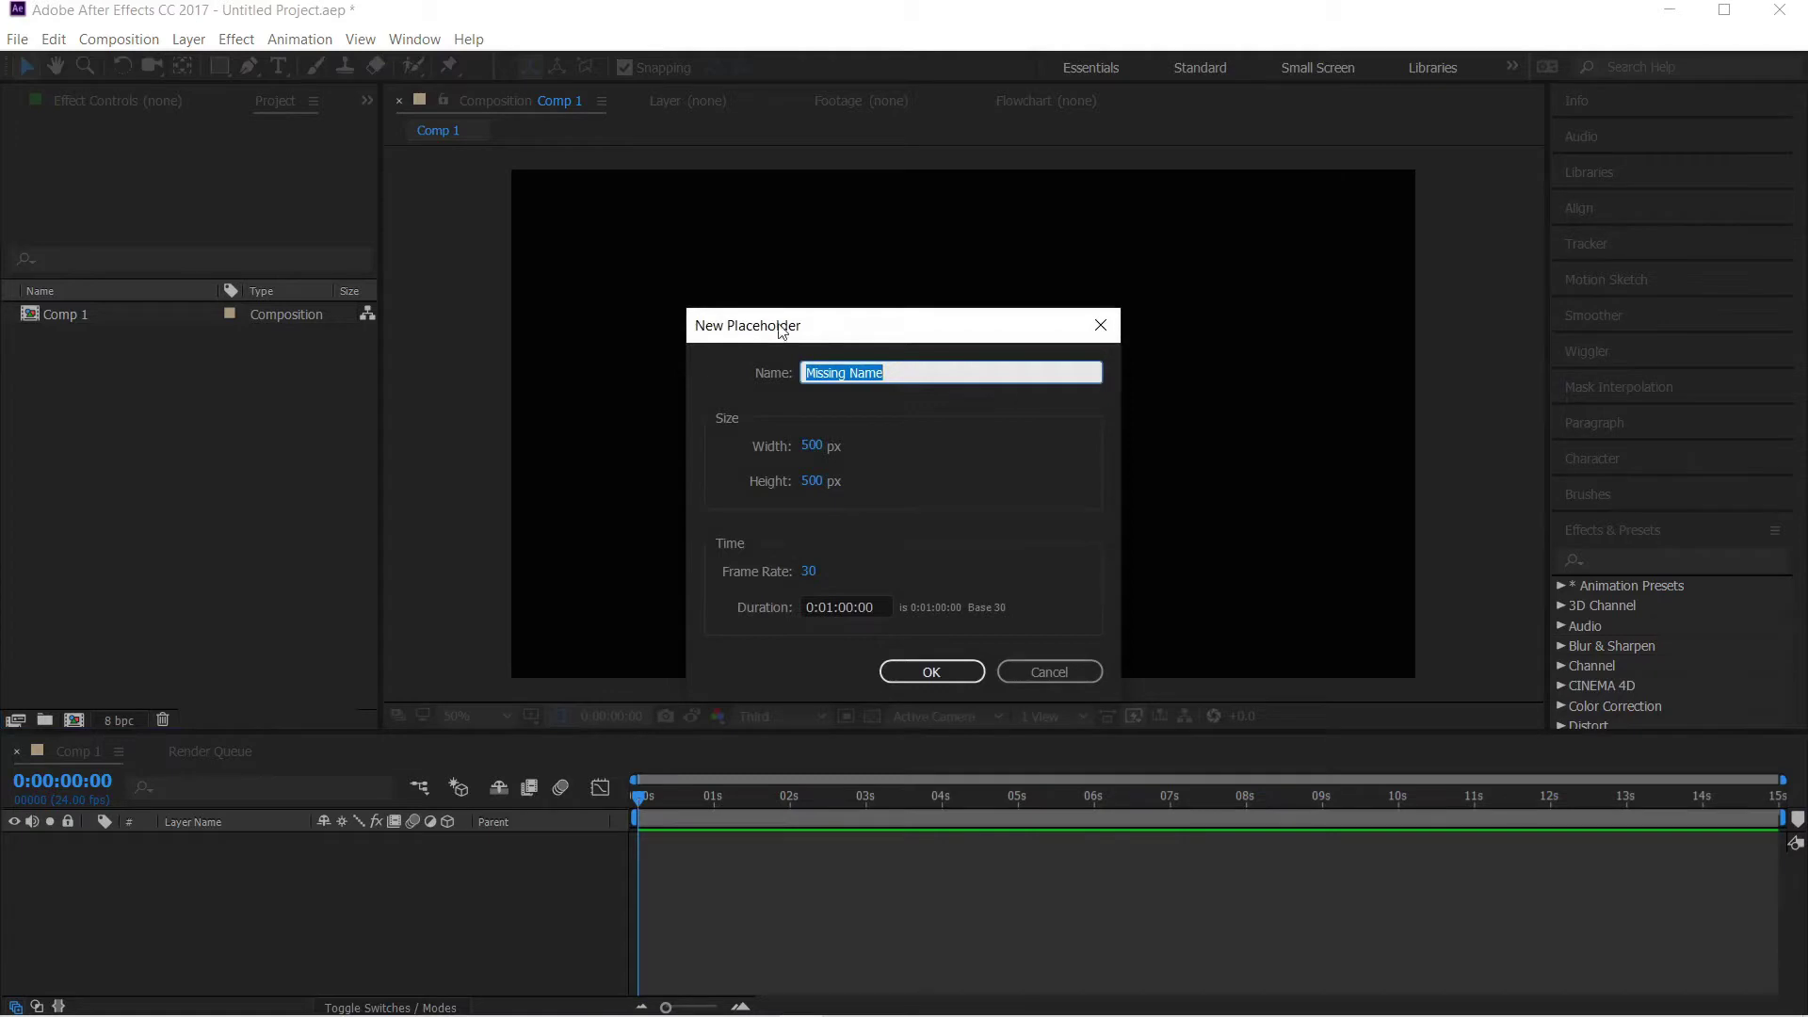
left_click_drag(852, 332, 839, 246)
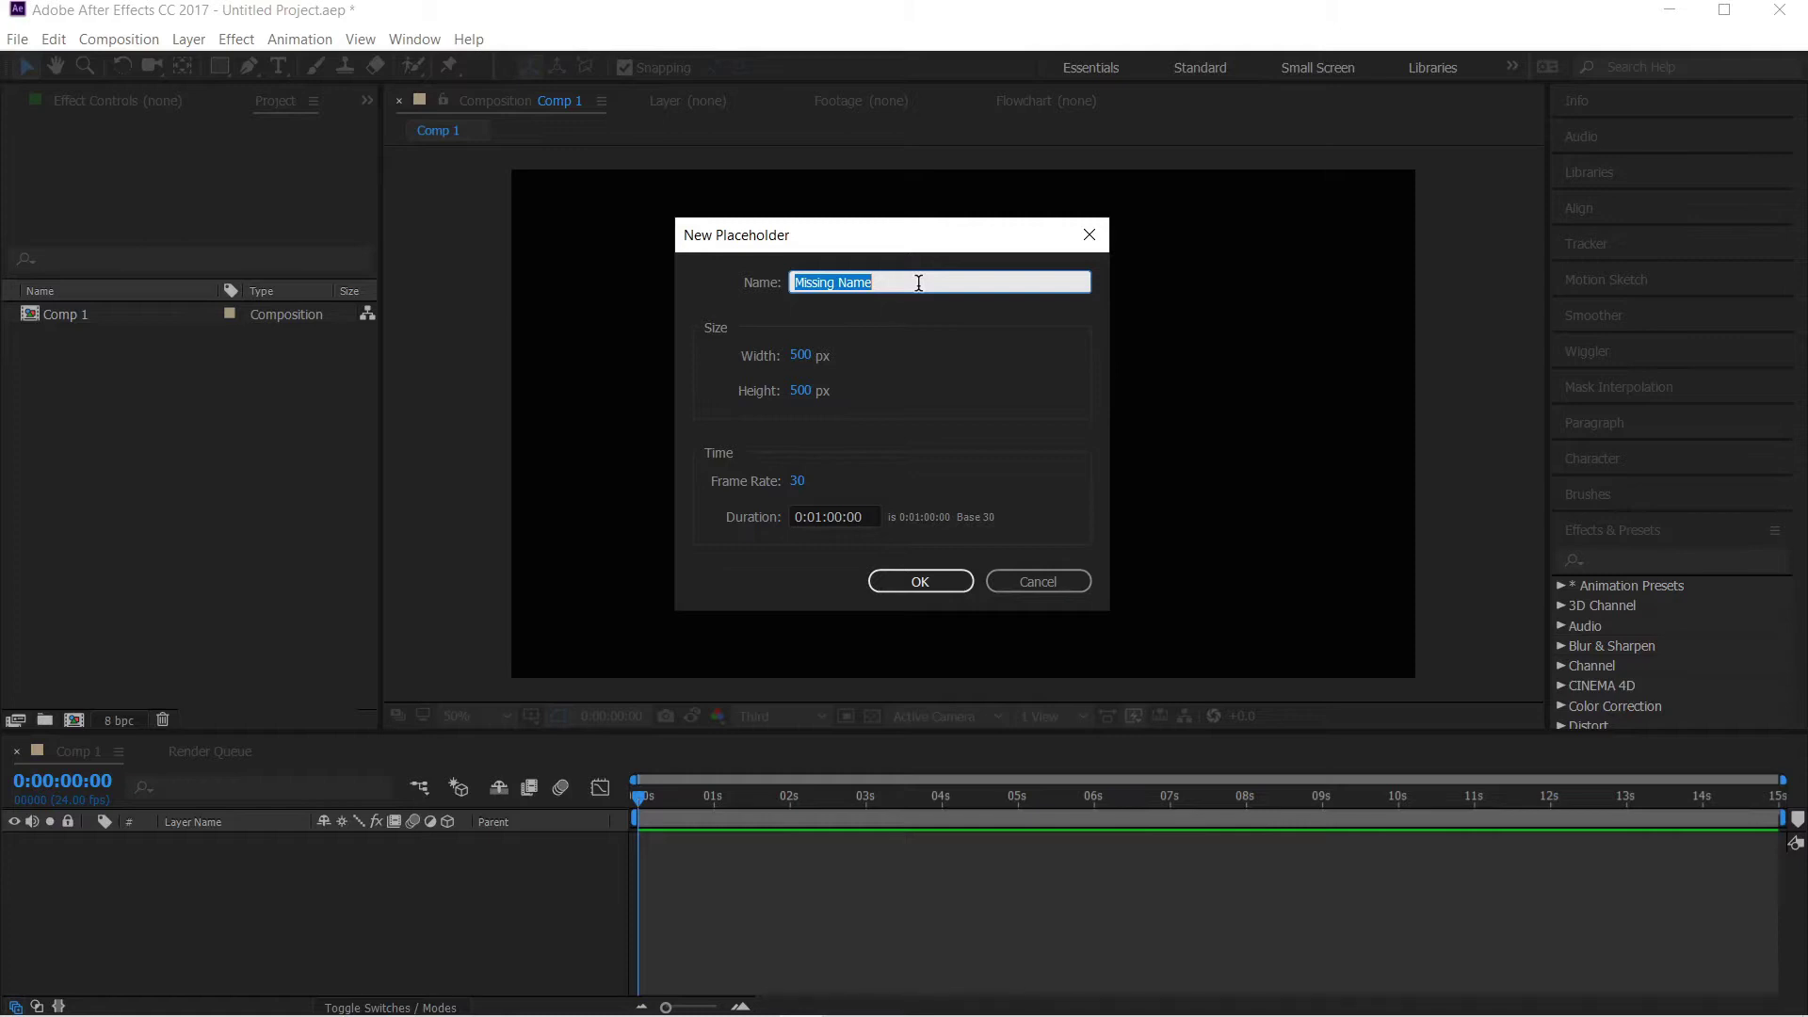
type("1")
left_click(930, 584)
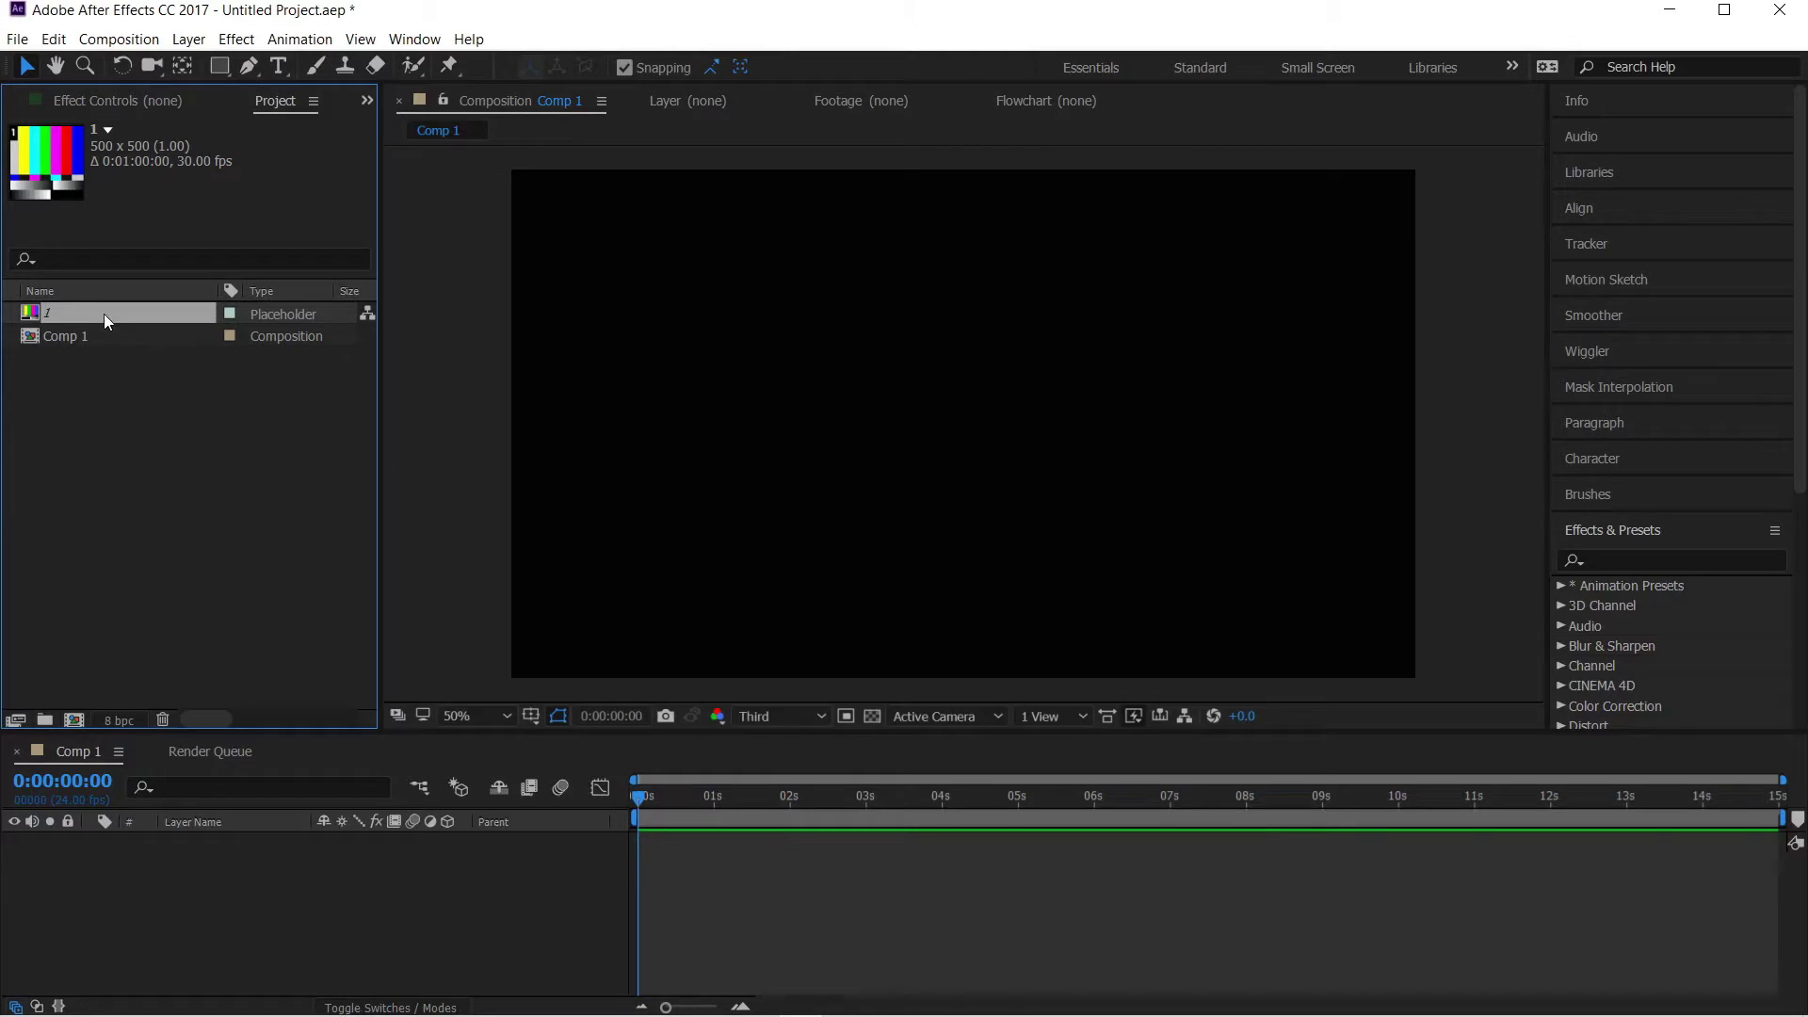
Add a second 500 x 500 px placeholder named 2 to the project
right_click(114, 444)
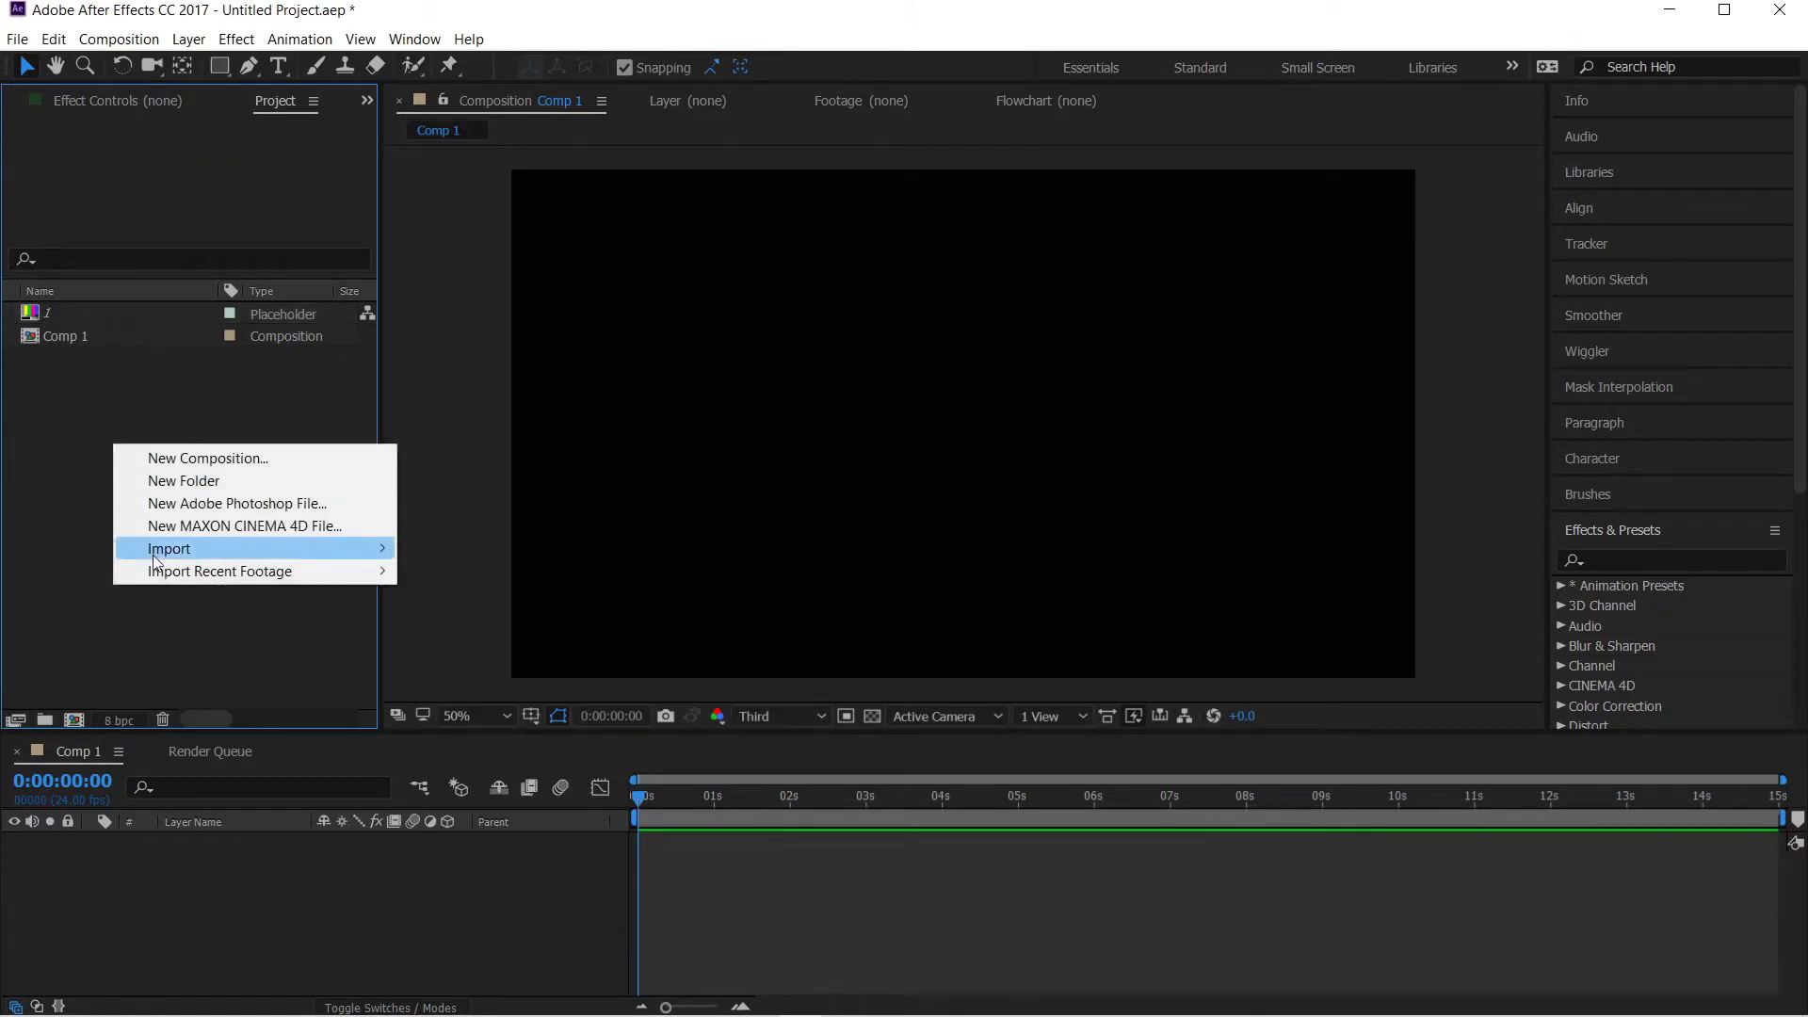
mouse_move(339, 548)
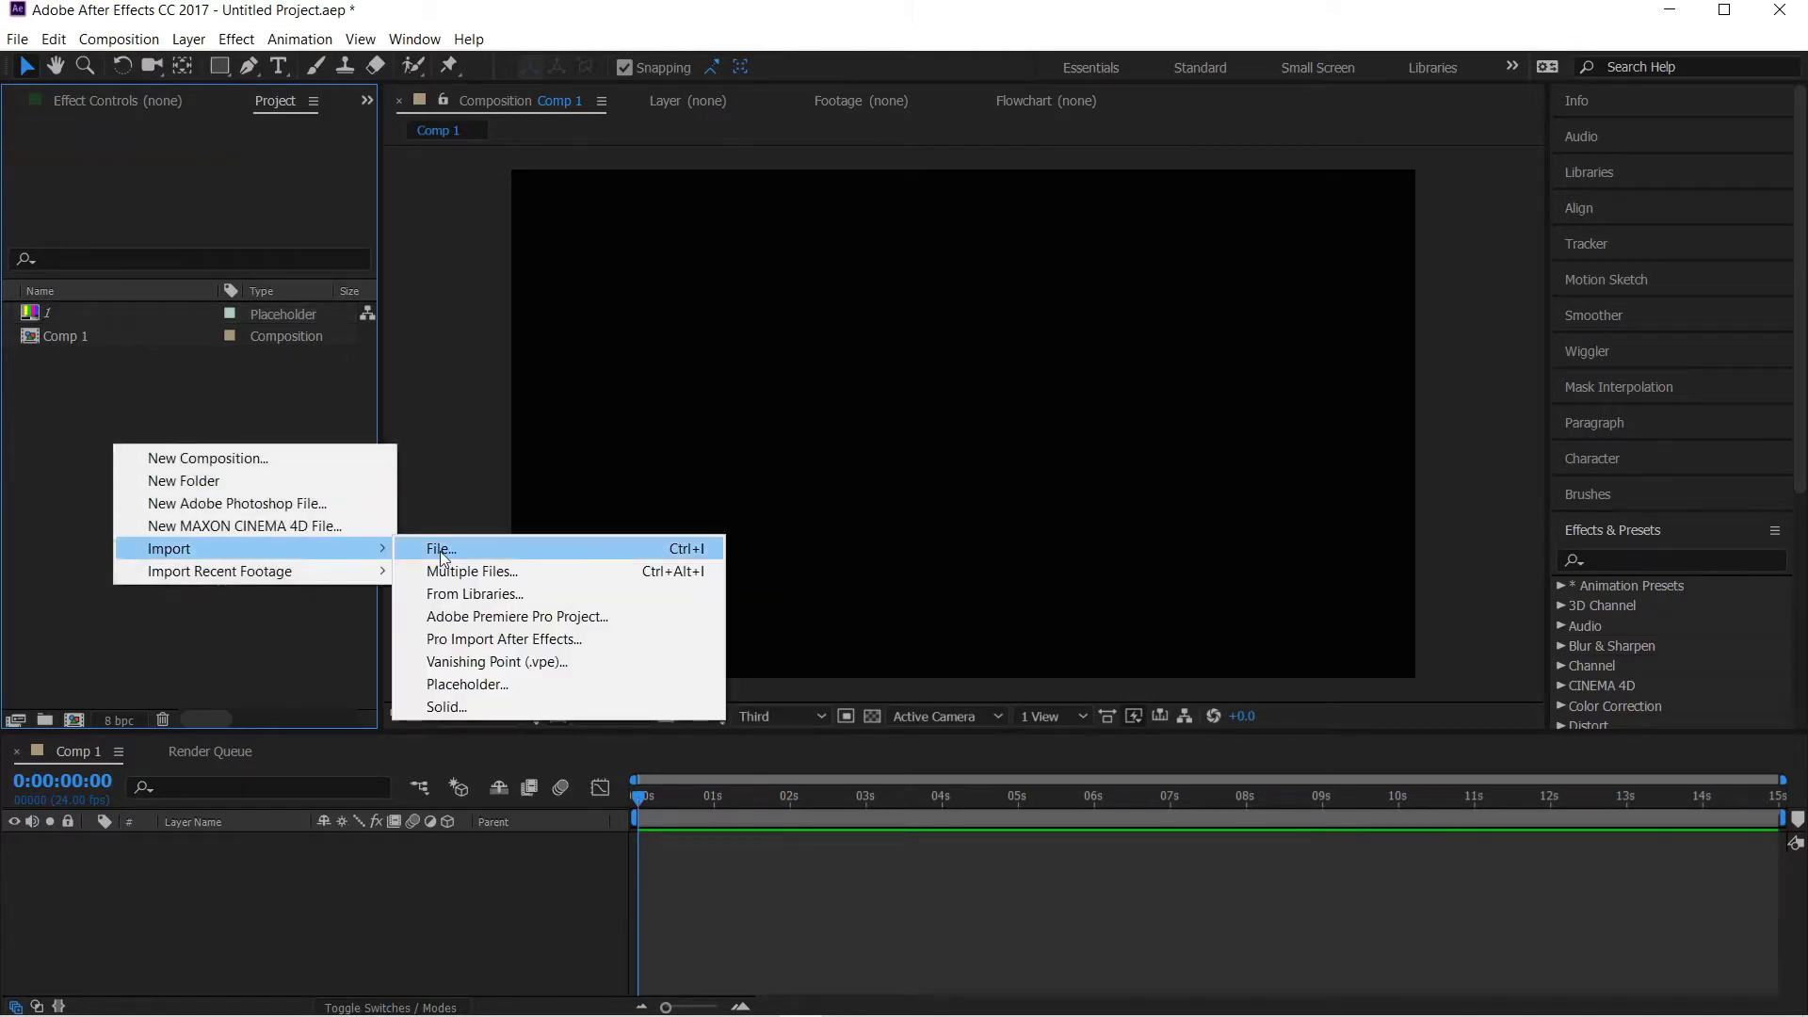
left_click(441, 684)
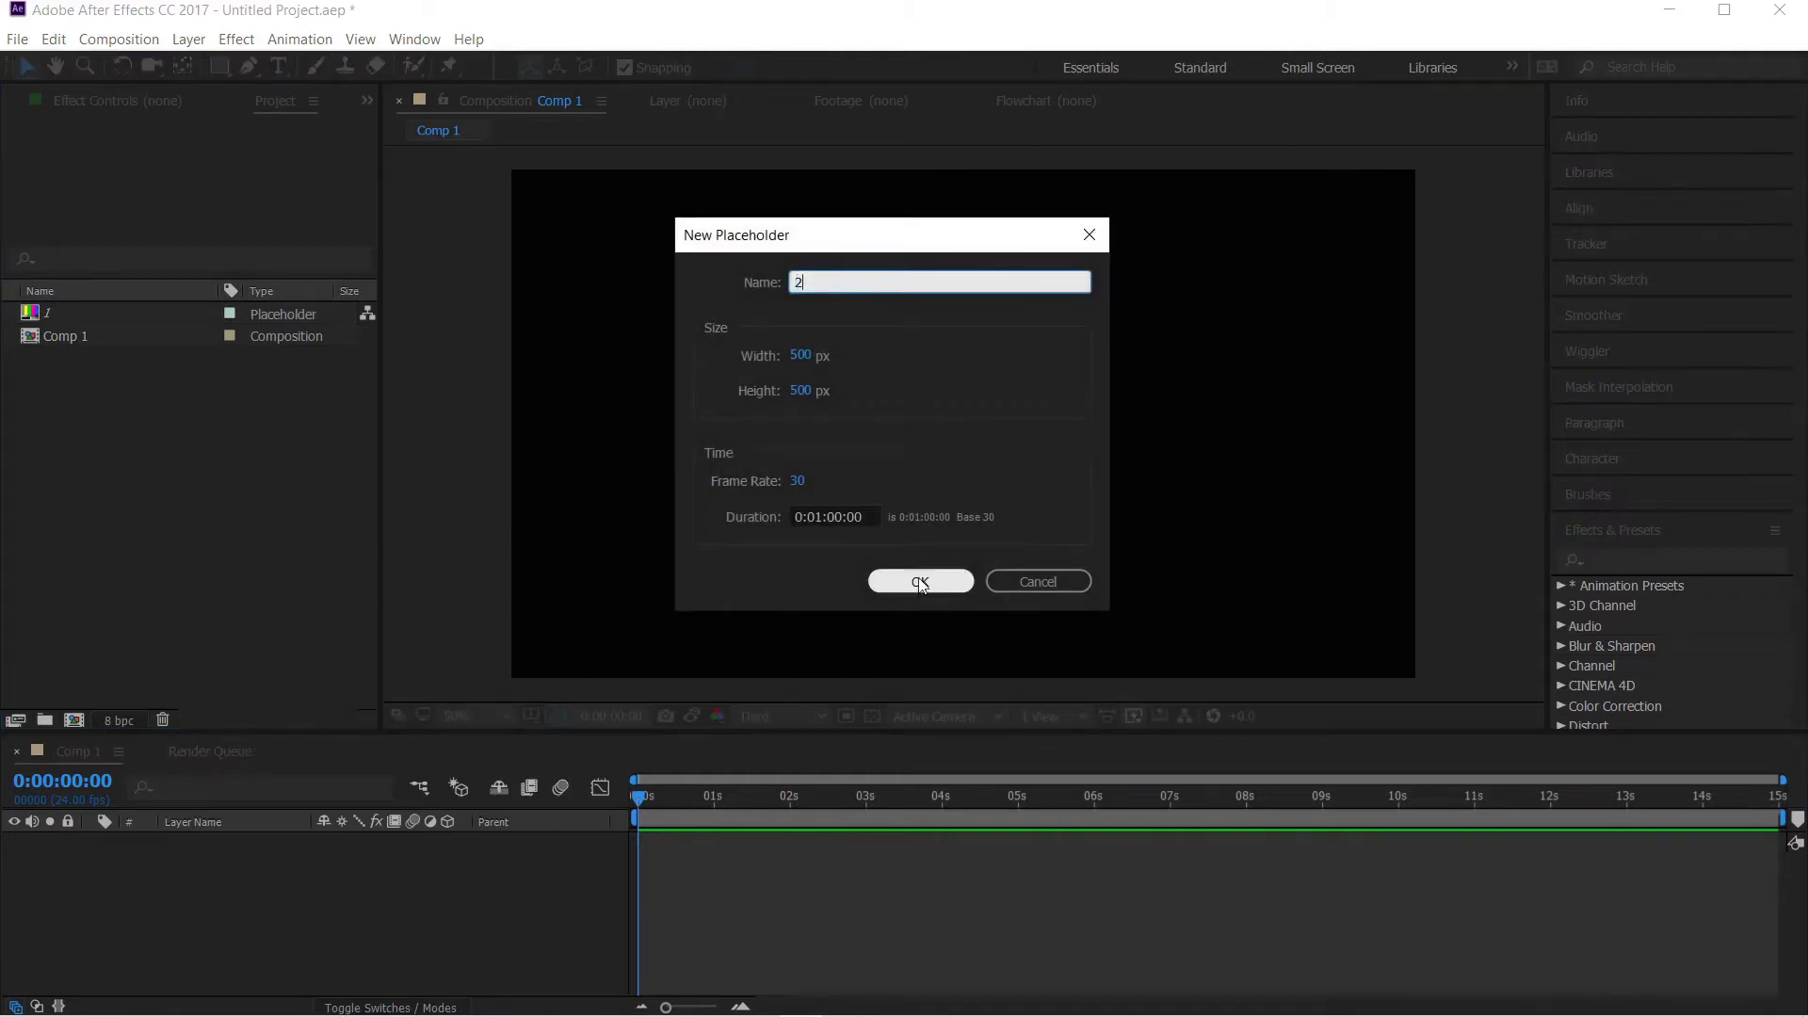
left_click(921, 581)
Add a third 500 x 500 px placeholder named 3 to the project
right_click(123, 488)
mouse_move(167, 591)
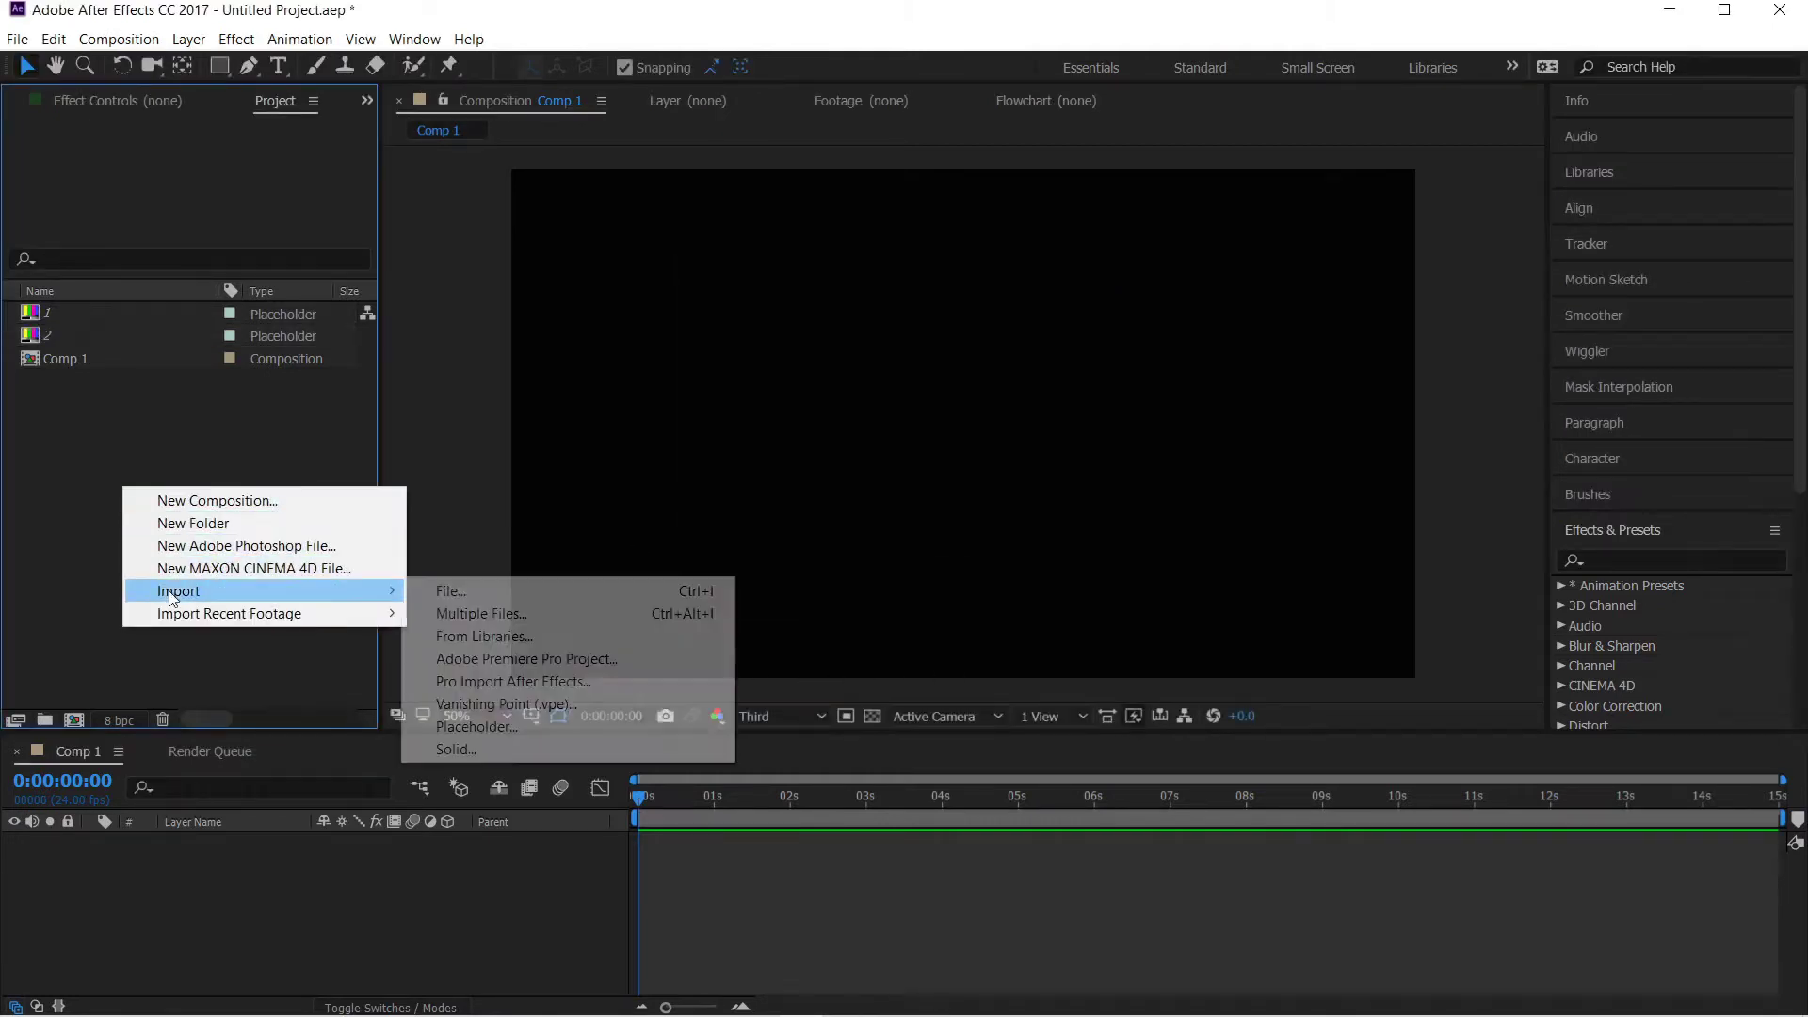
left_click(484, 721)
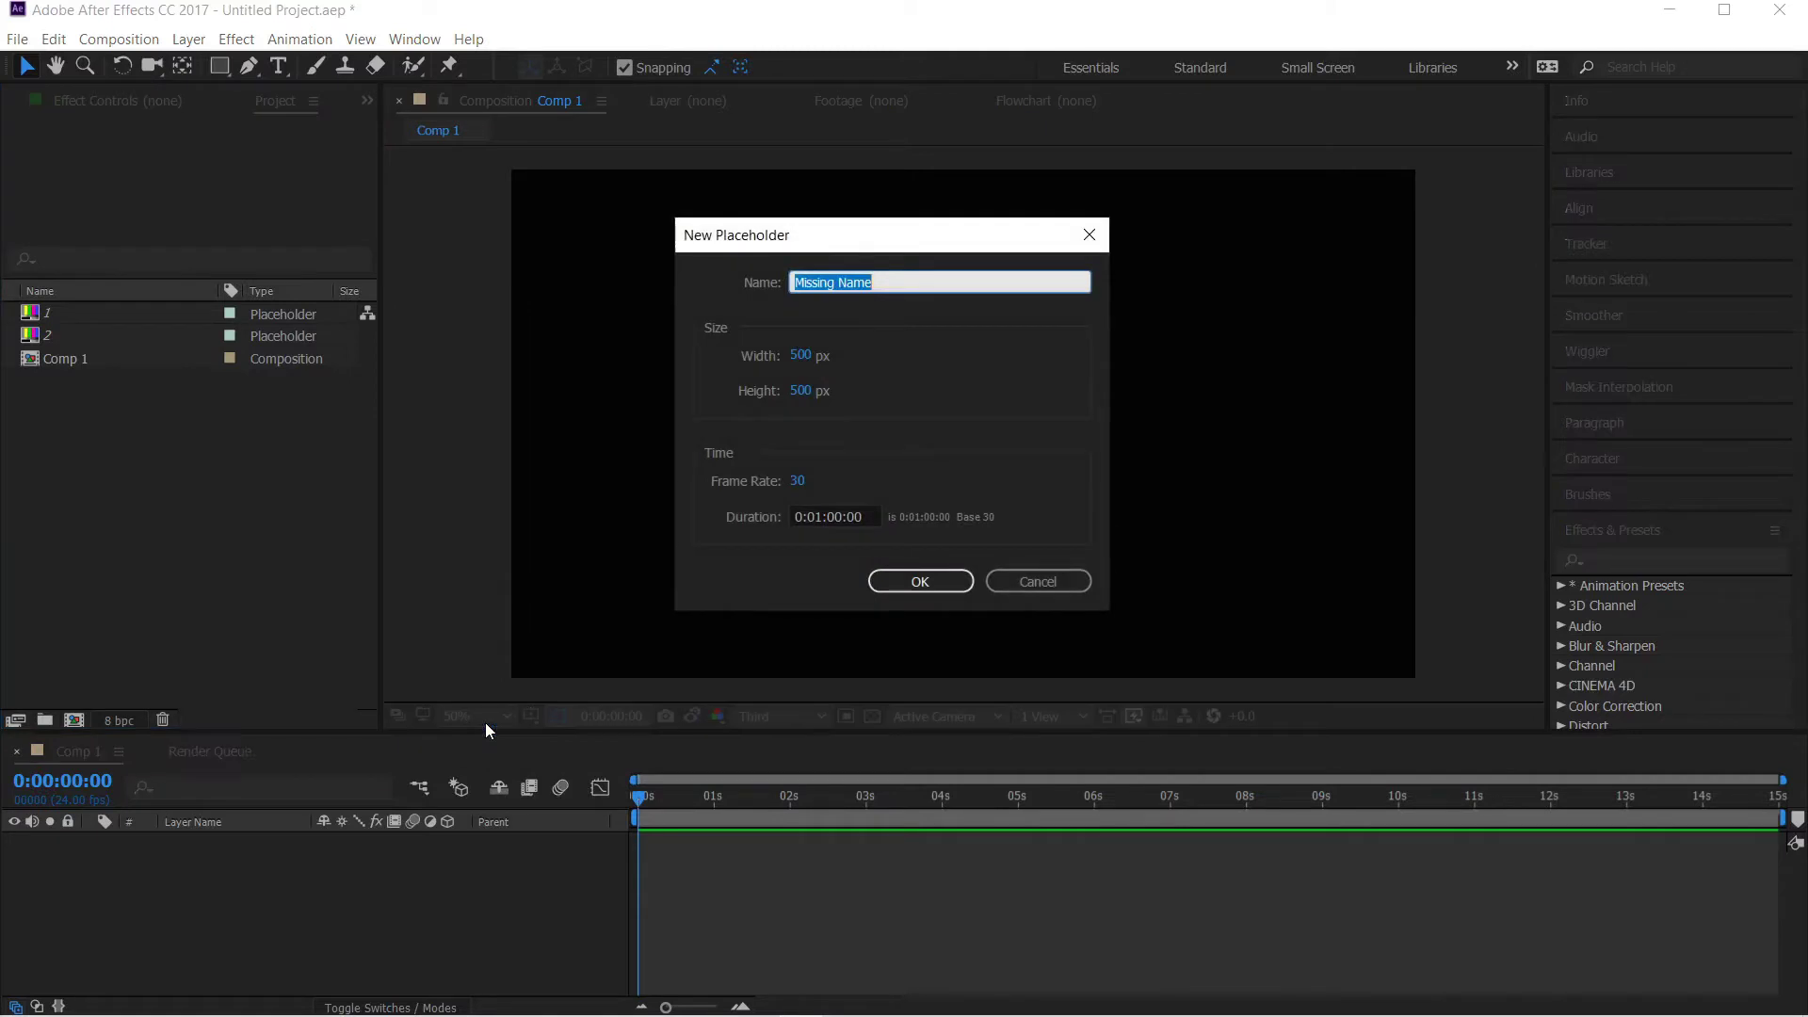
type("3")
left_click(885, 587)
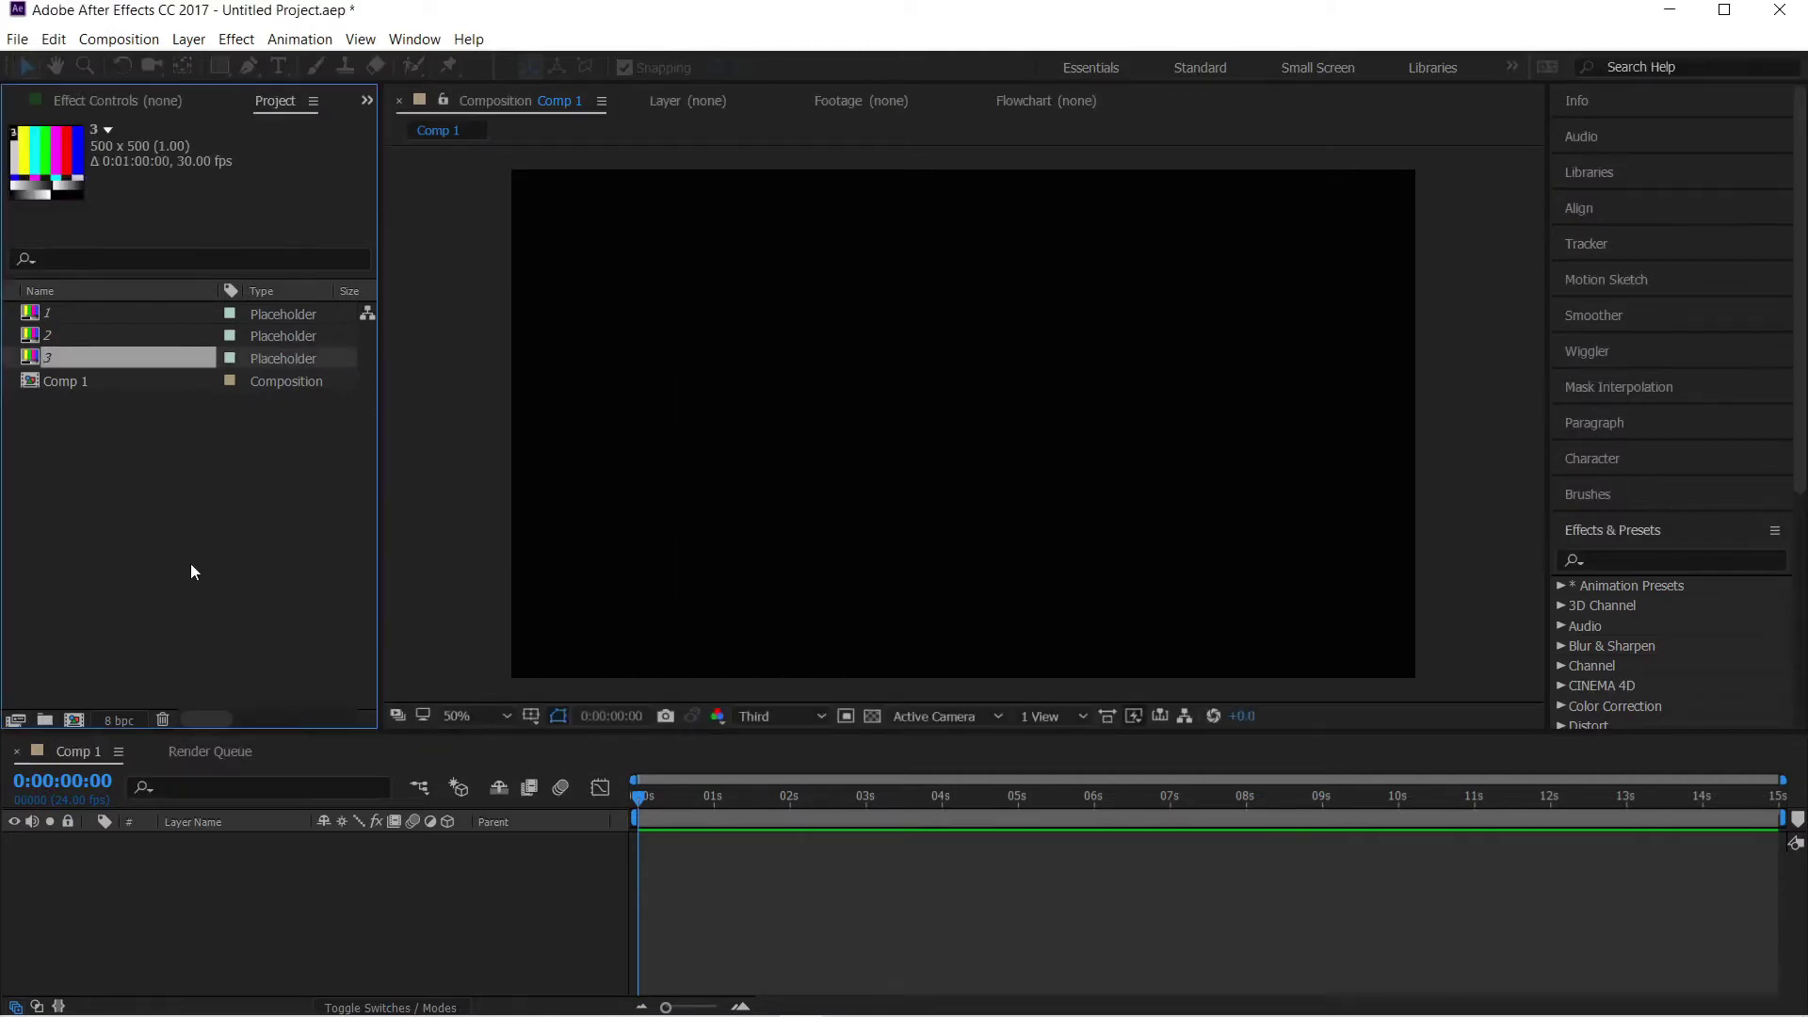
Add a fourth 500 x 500 px placeholder named 4 to the project
right_click(190, 563)
mouse_move(273, 670)
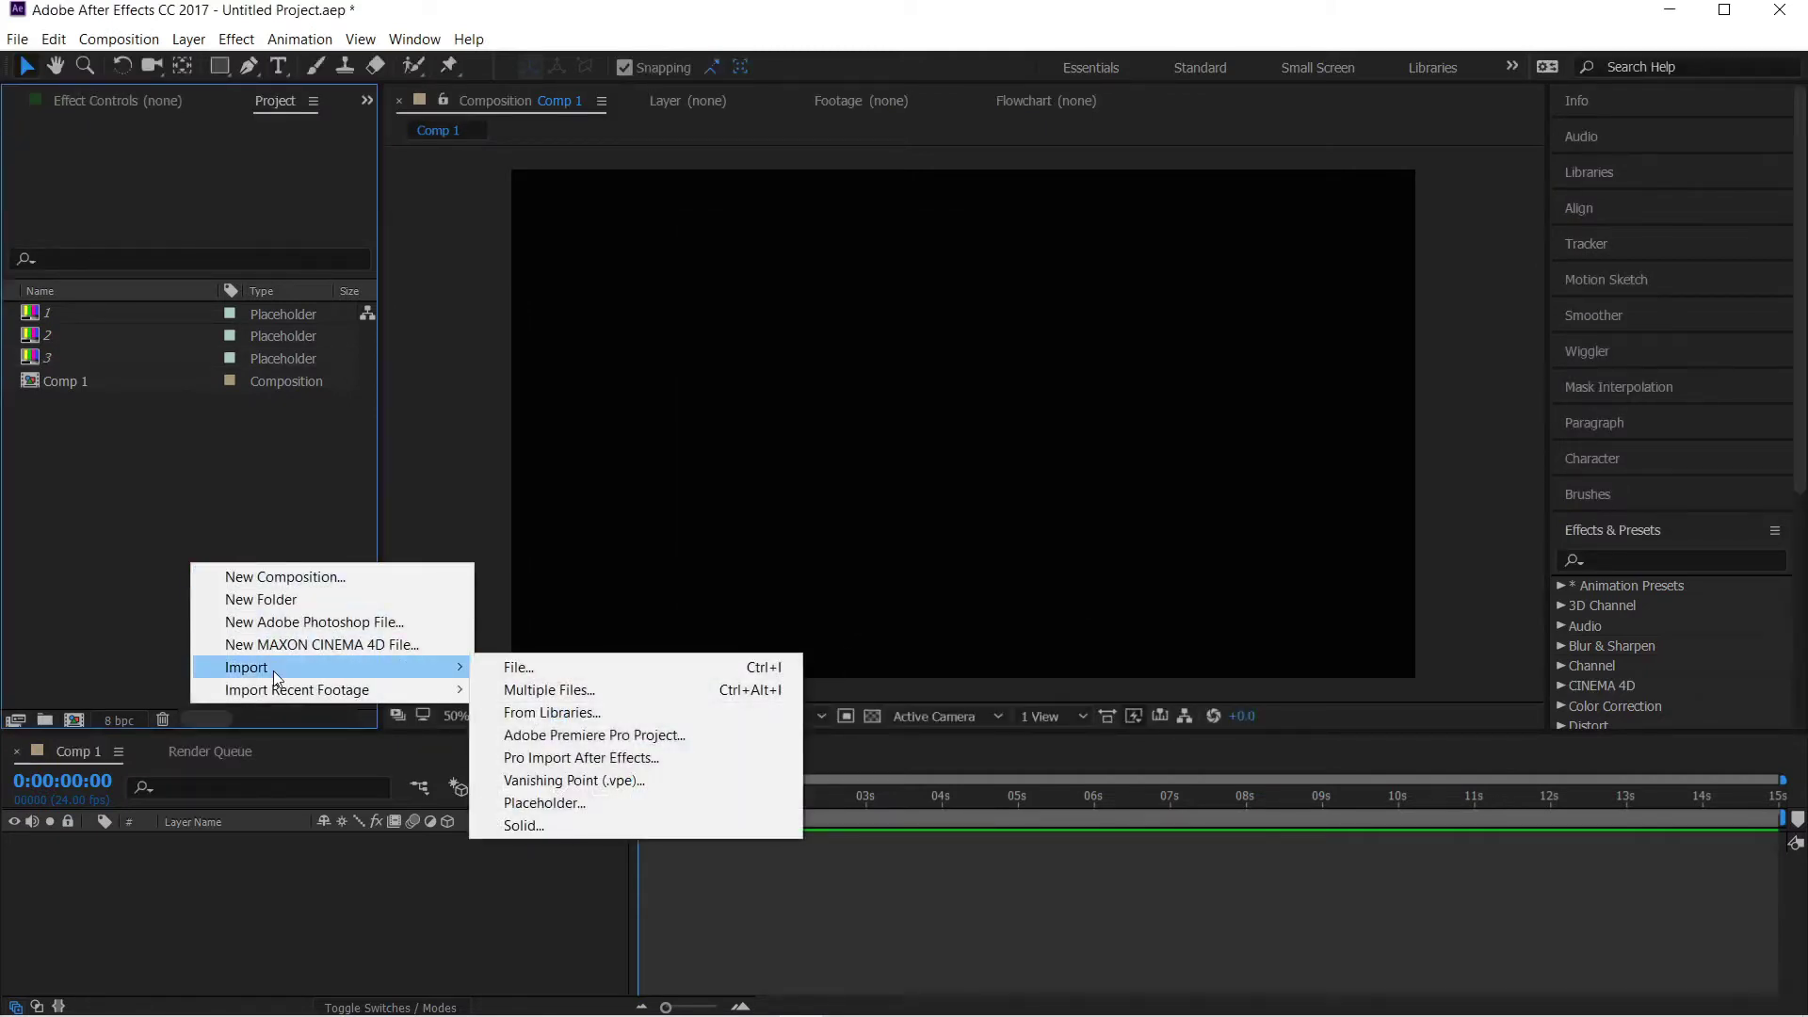
left_click(586, 805)
type("4")
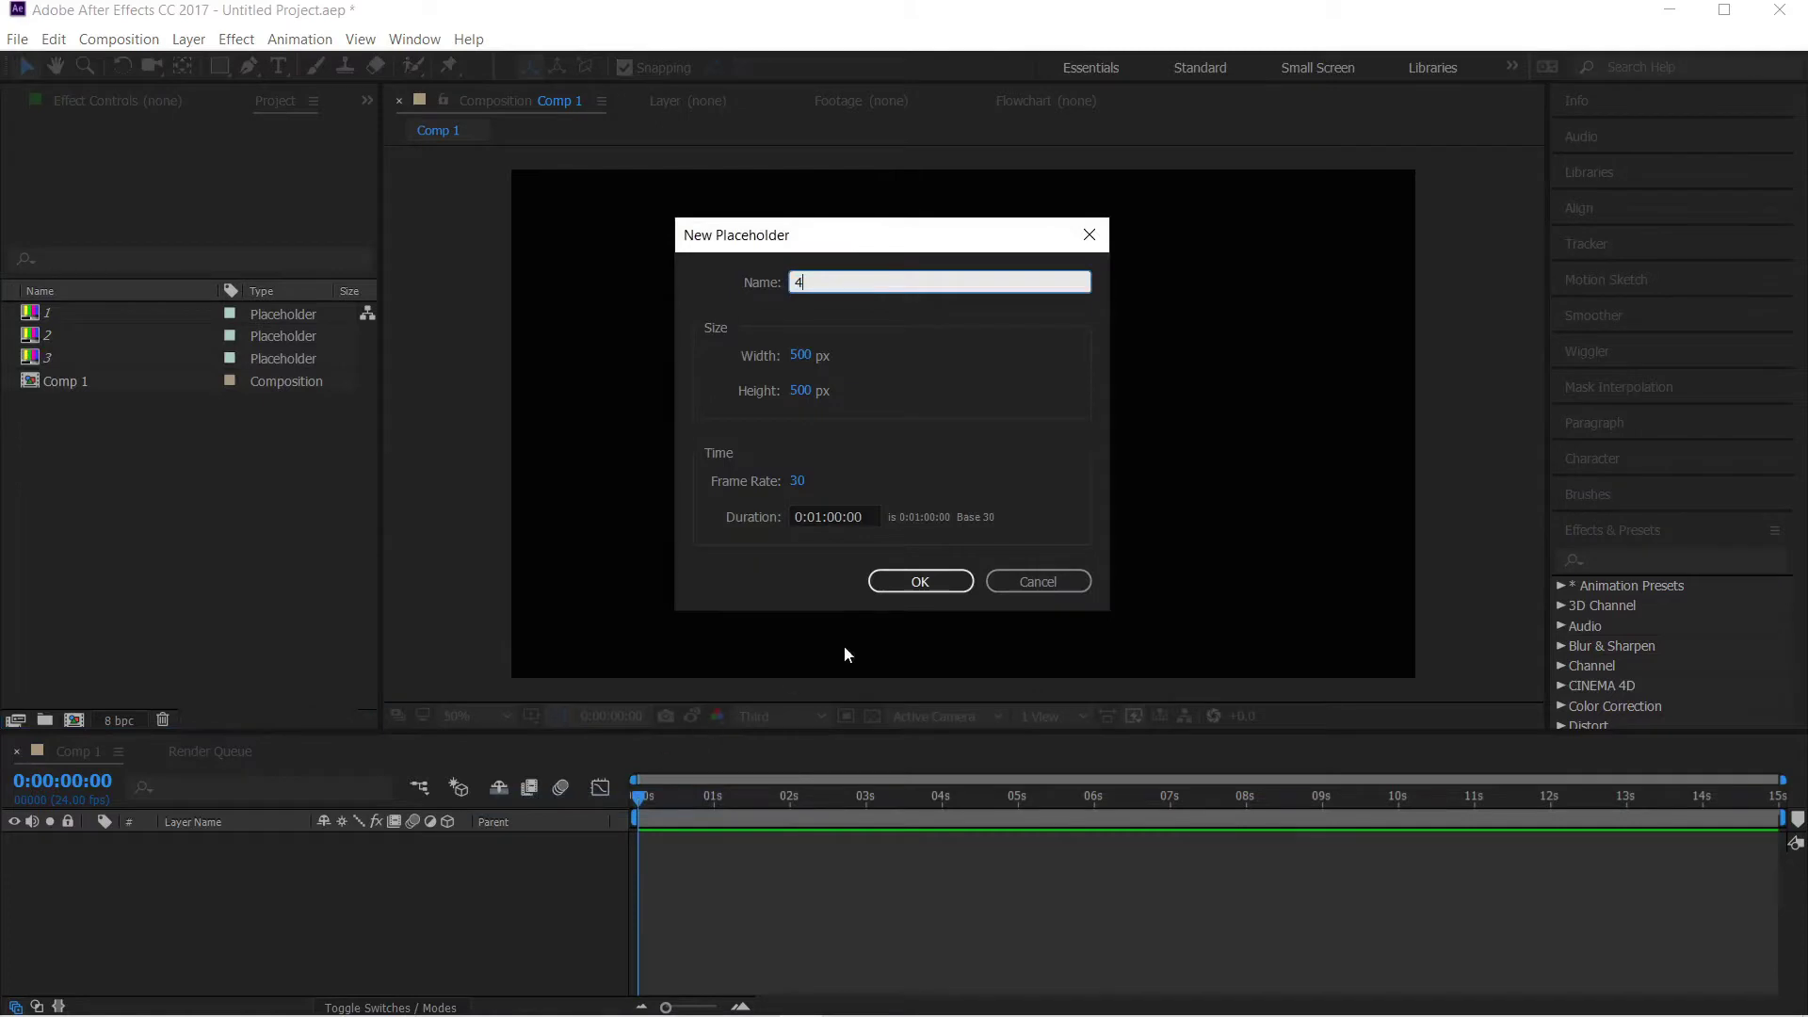
left_click(930, 585)
Add a fifth 500 x 500 px placeholder named 5 to the project
right_click(168, 532)
mouse_move(204, 642)
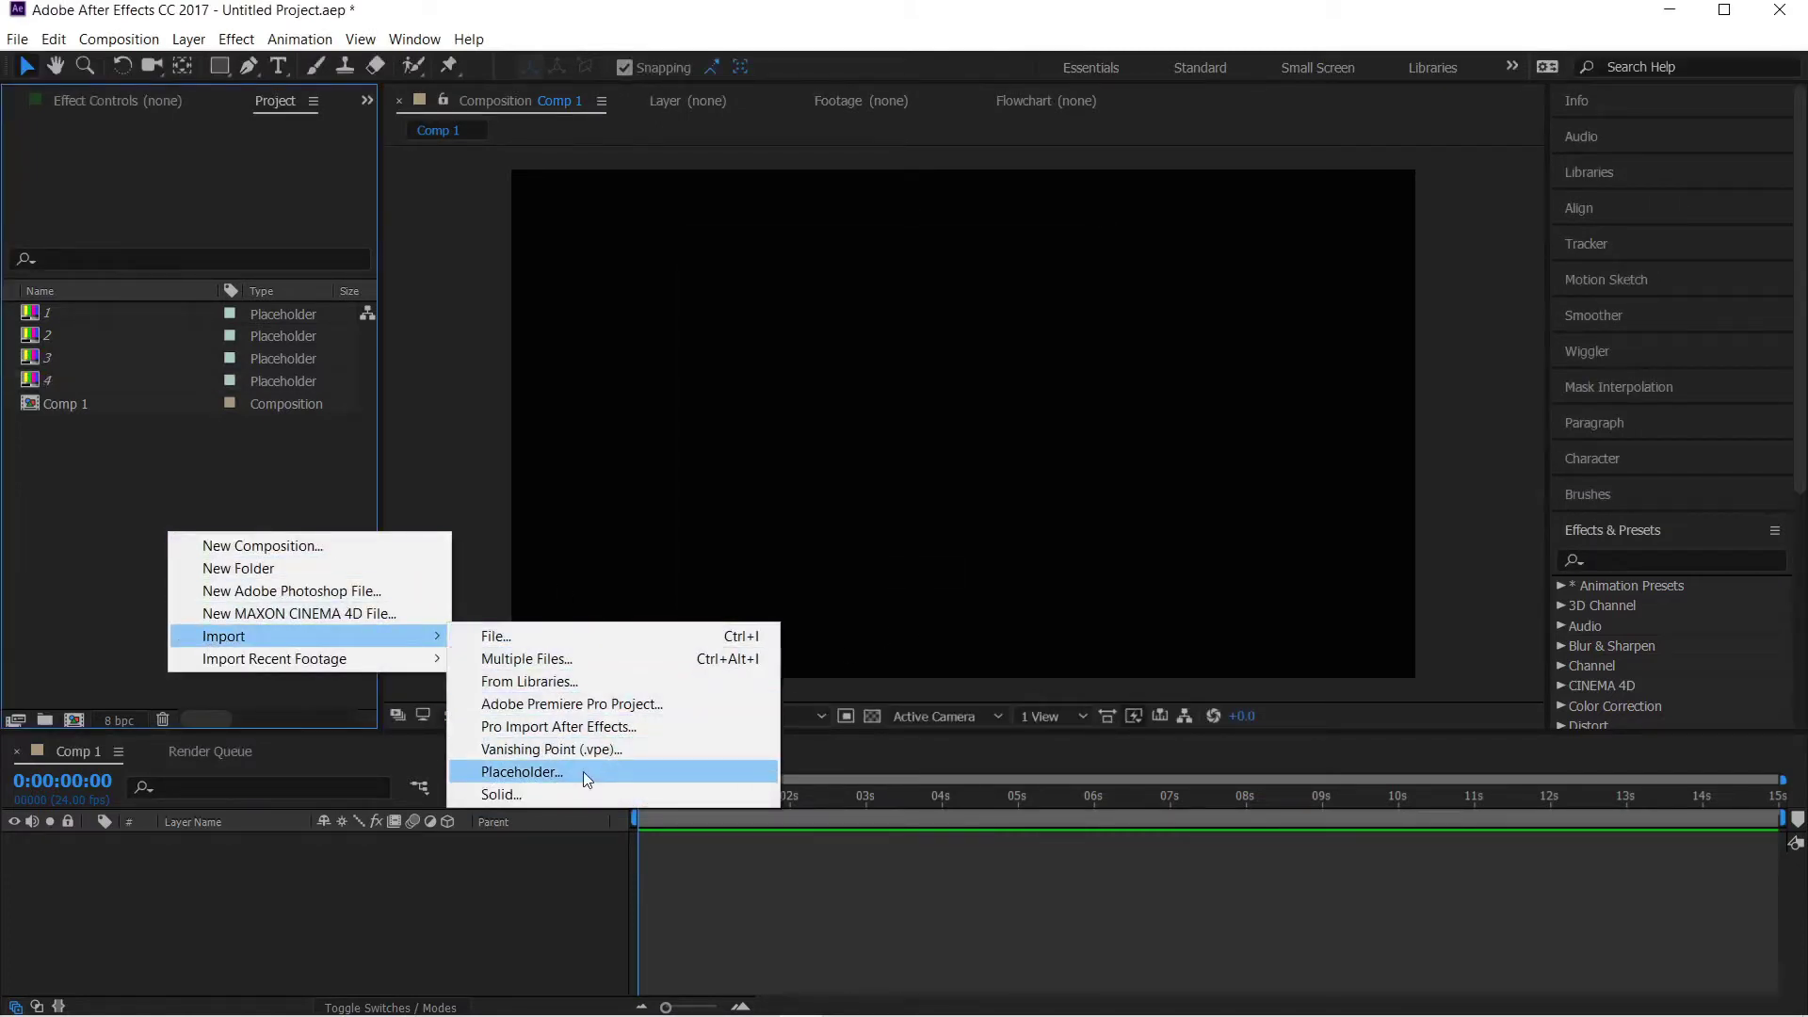
left_click(523, 772)
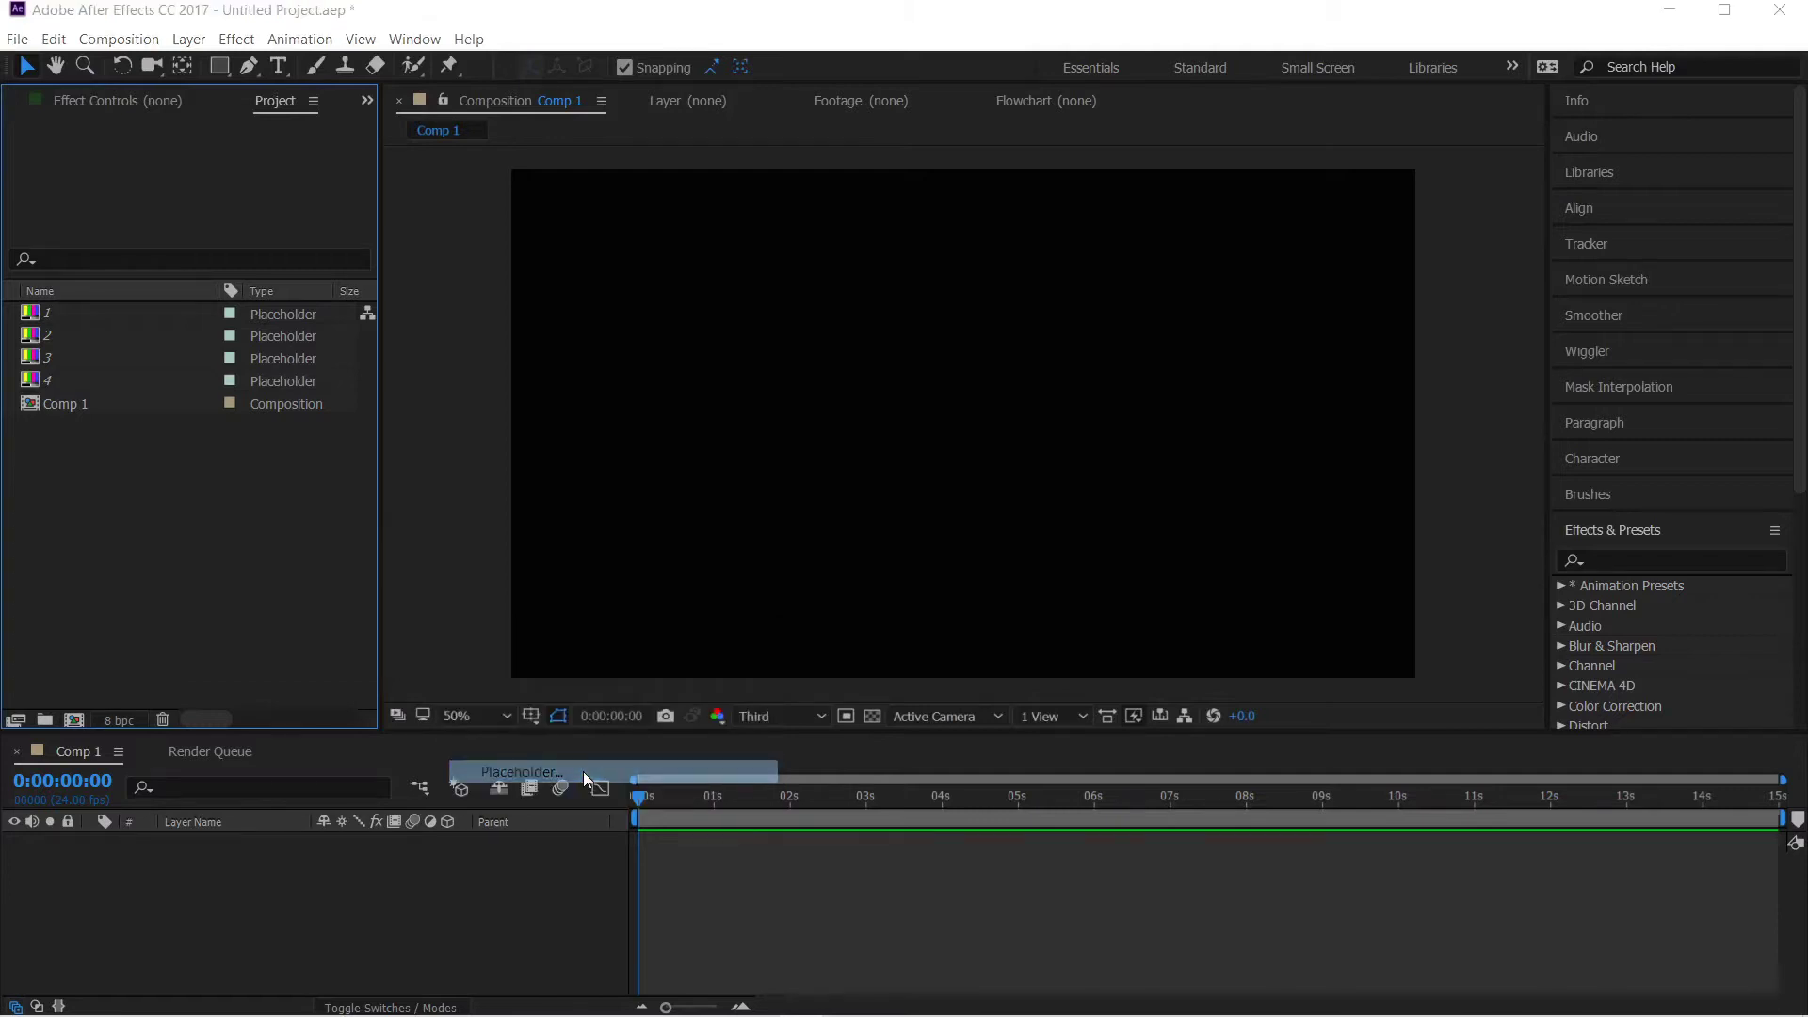
type("5")
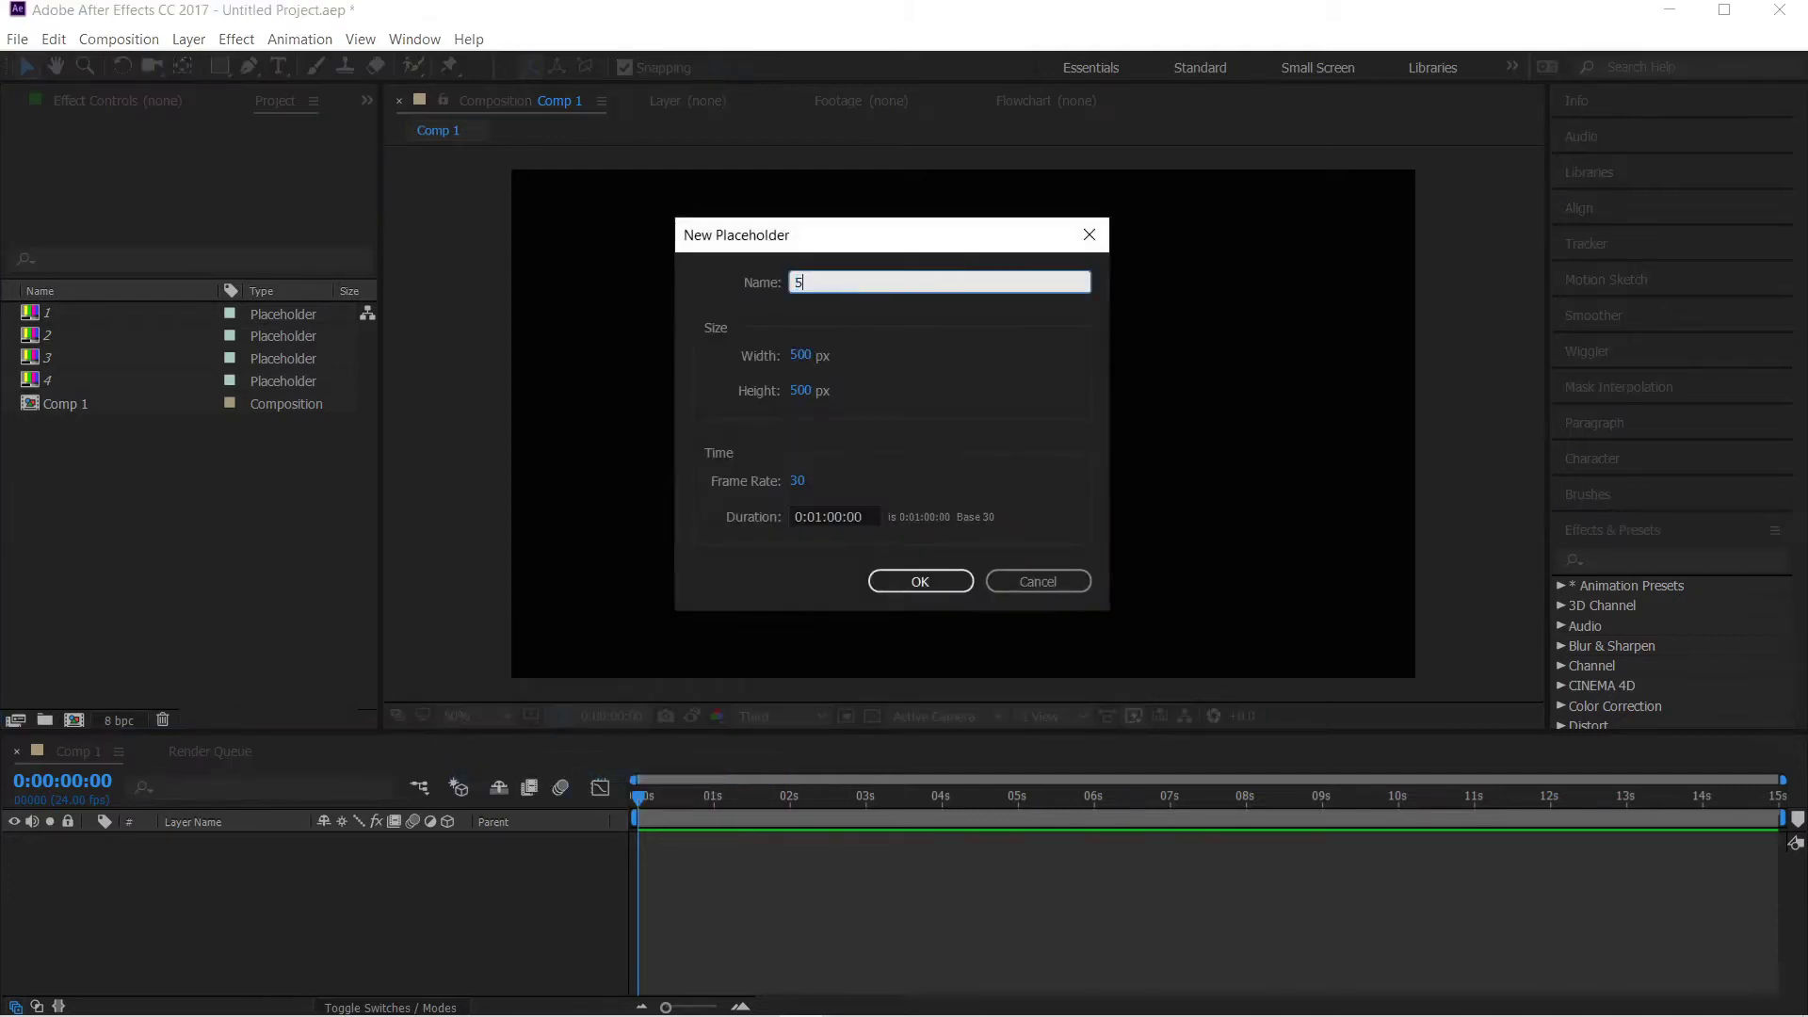
left_click(895, 581)
Add a sixth 500 x 500 px placeholder named 6 to the project
right_click(145, 557)
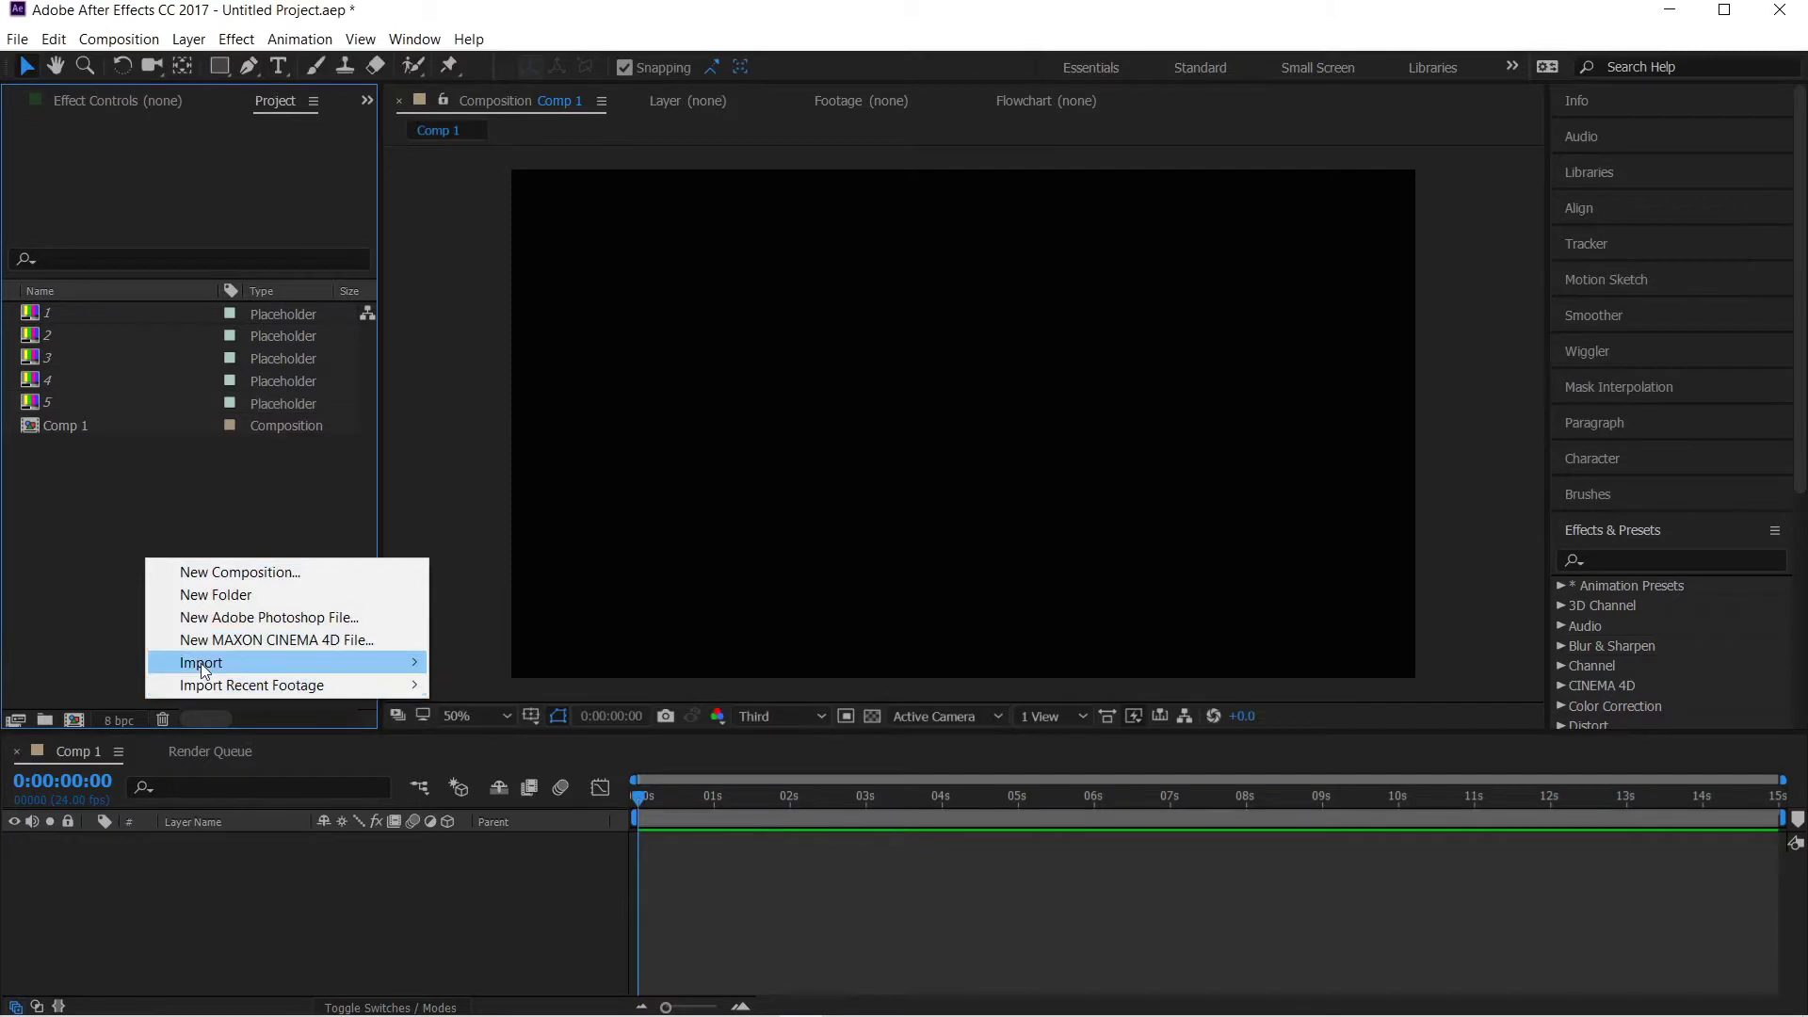
mouse_move(201, 663)
left_click(522, 798)
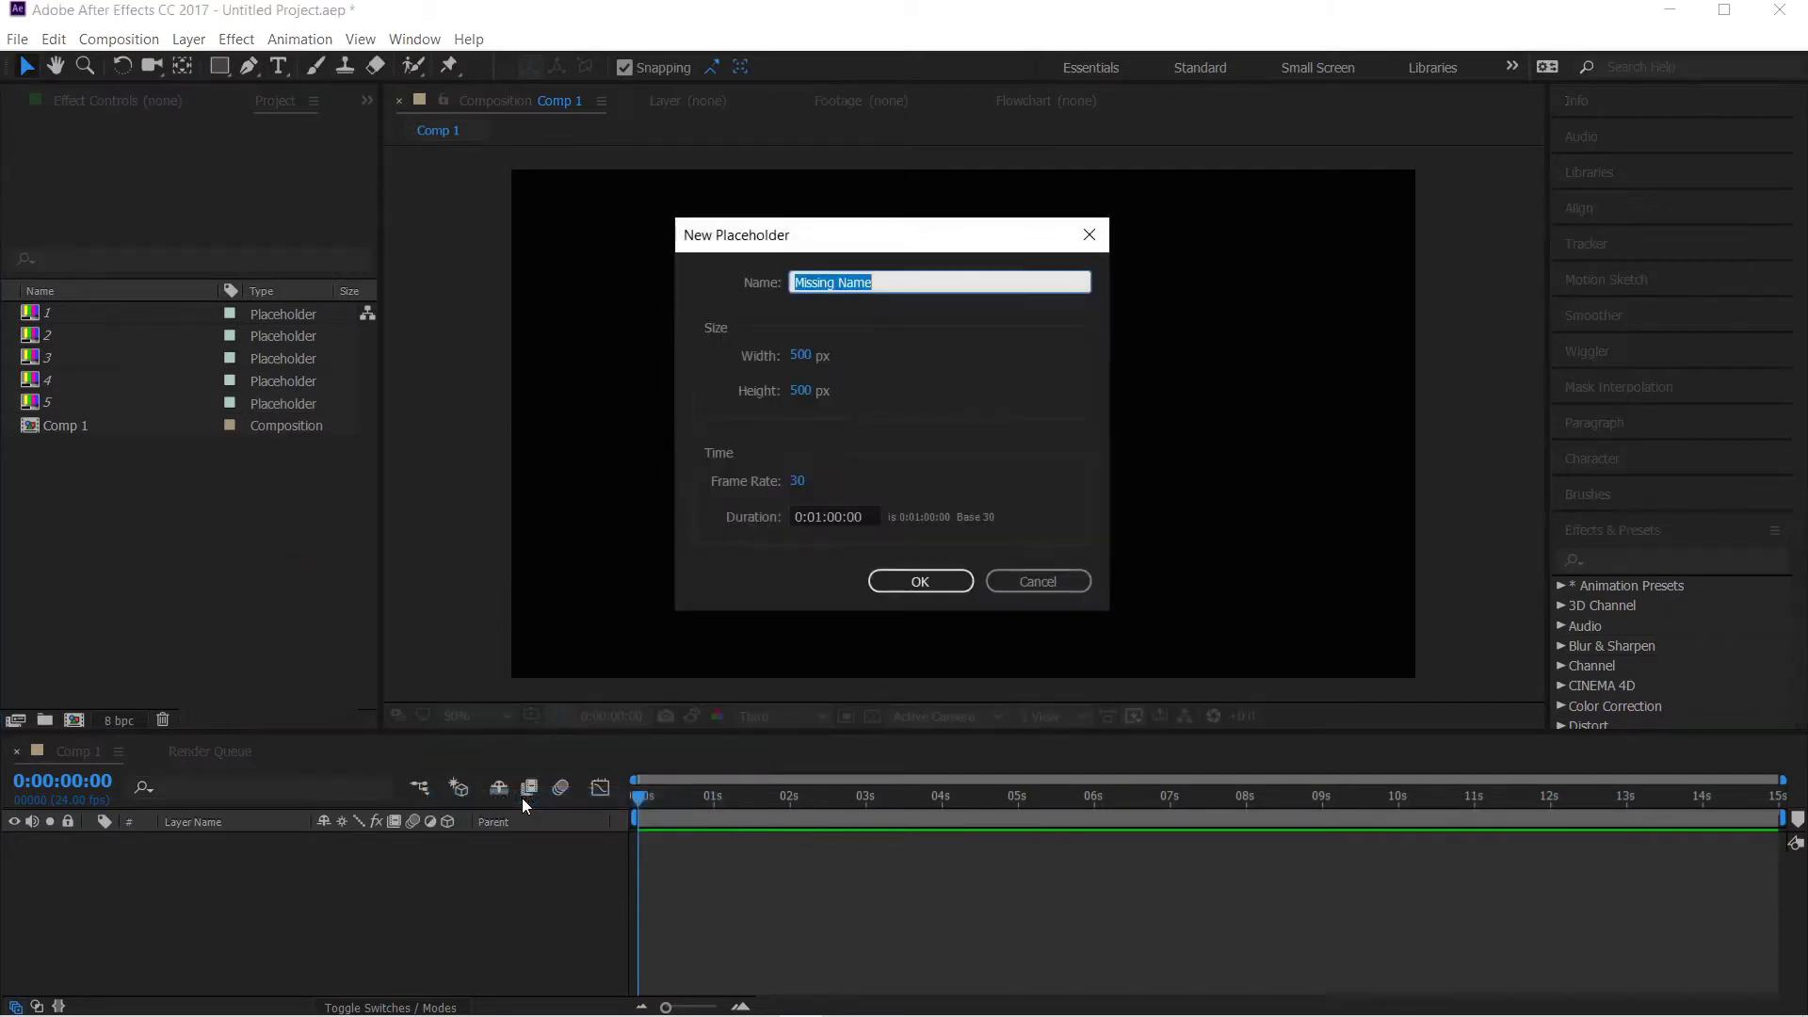
type("6")
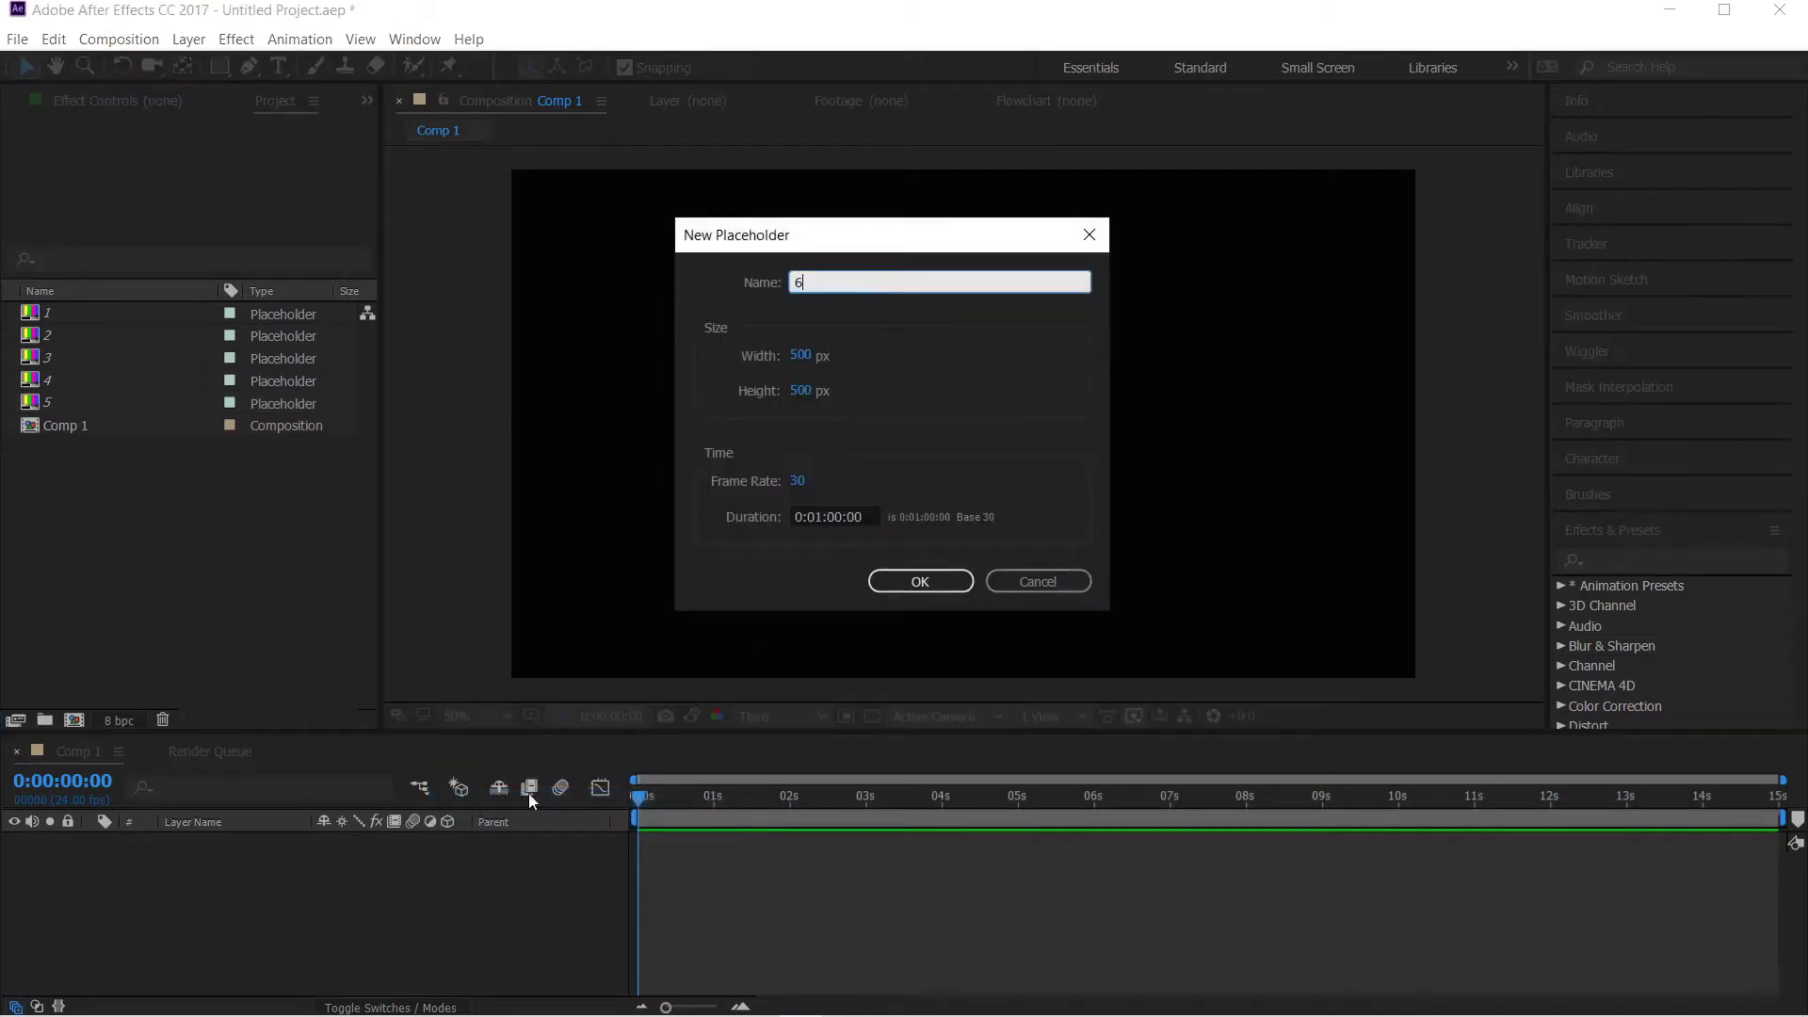
left_click(913, 584)
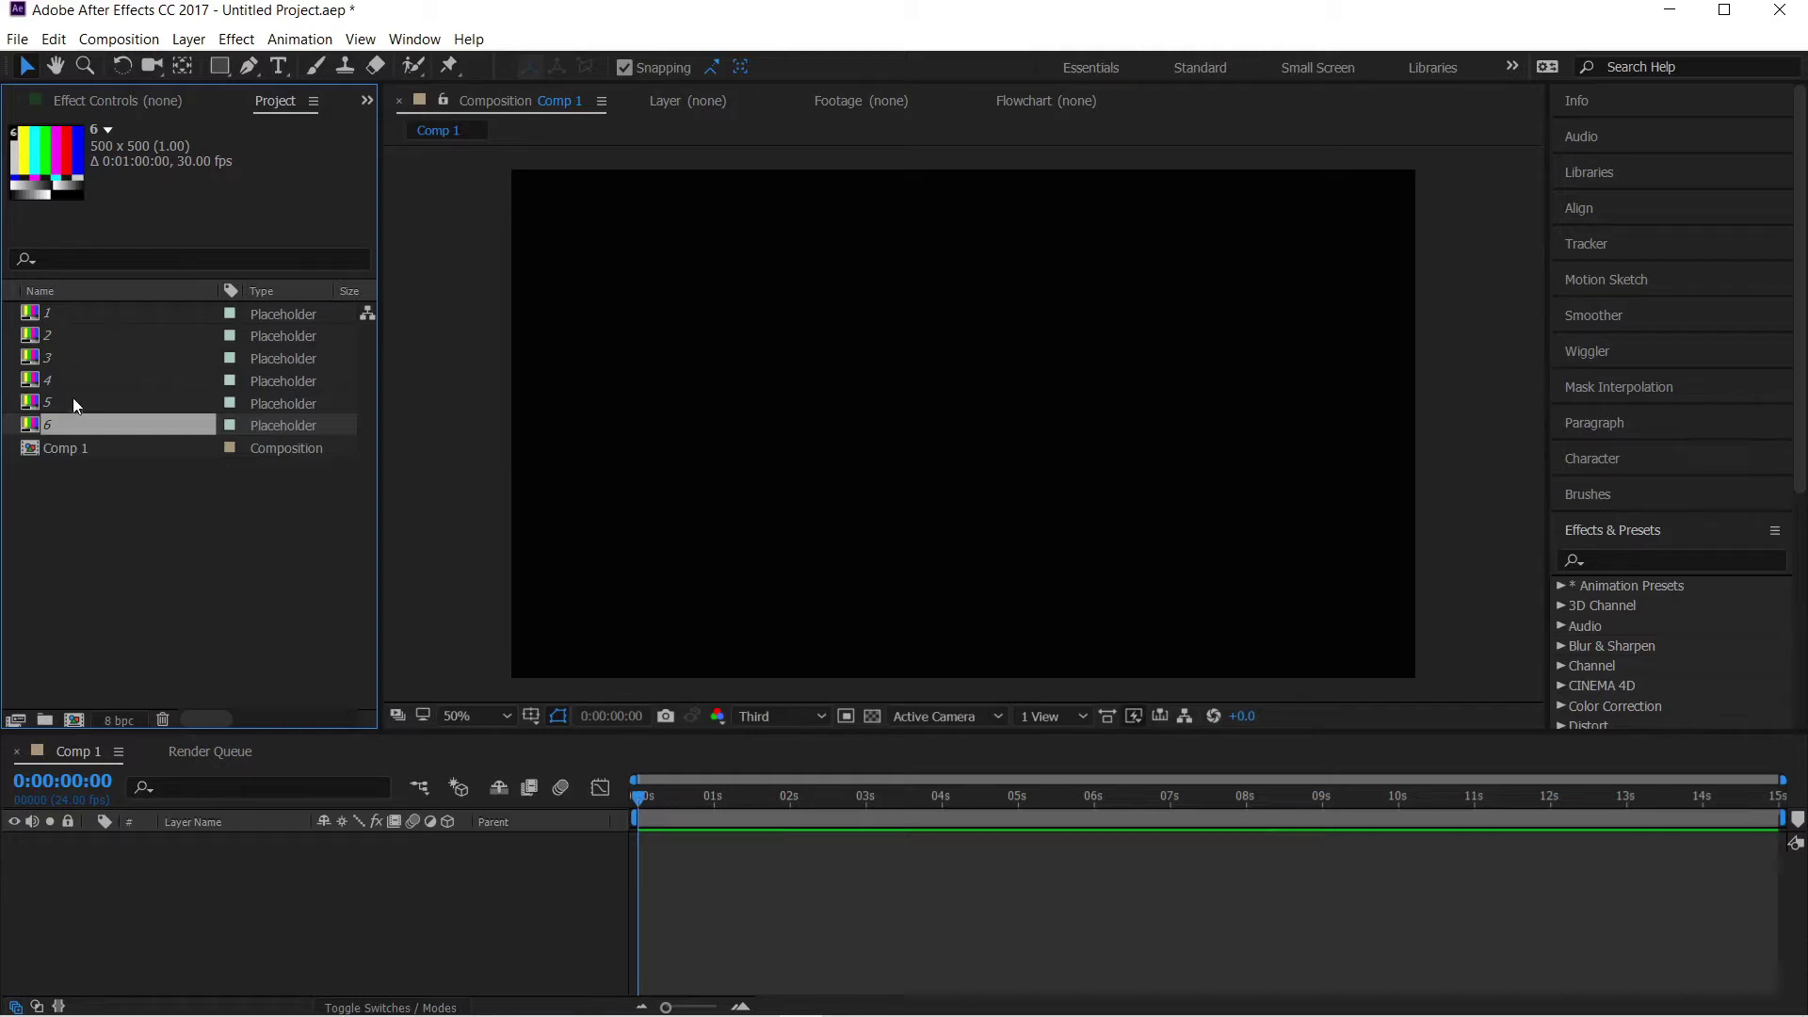
Place placeholders 1 through 6 together as layers in Comp 1's timeline, then clear the layer selection
left_click(64, 314)
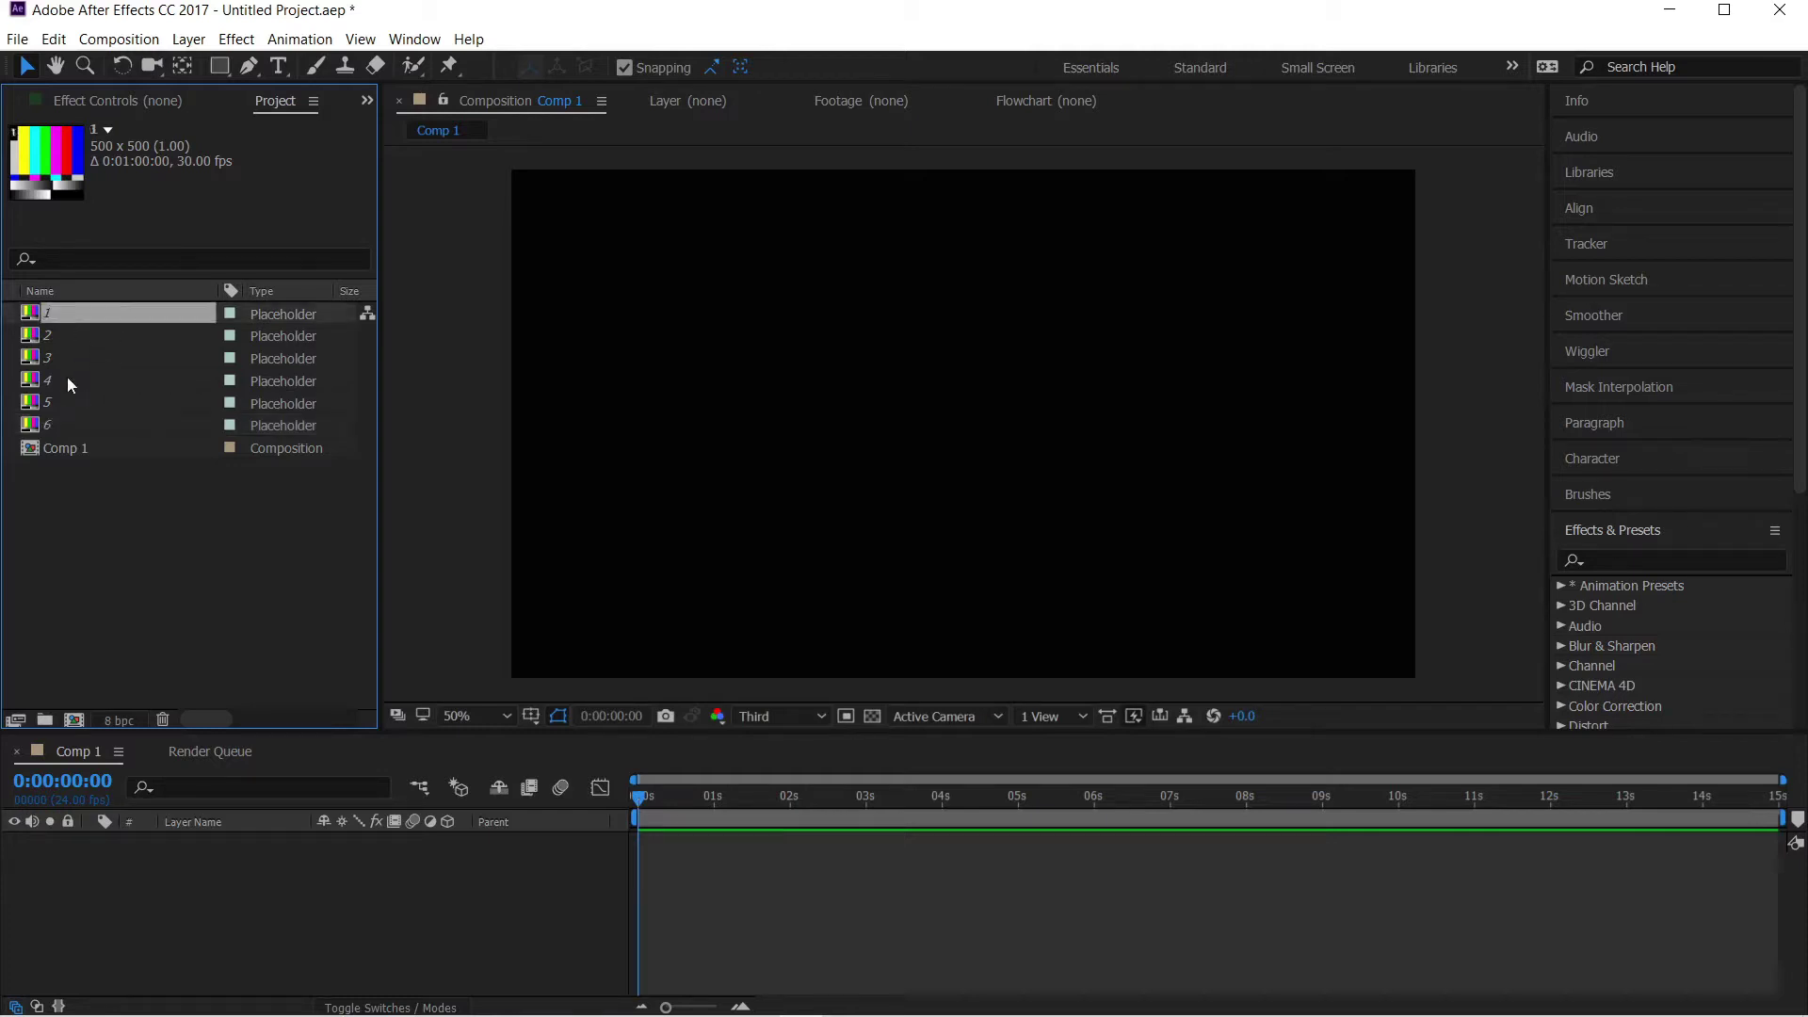
left_click(70, 427, "shift")
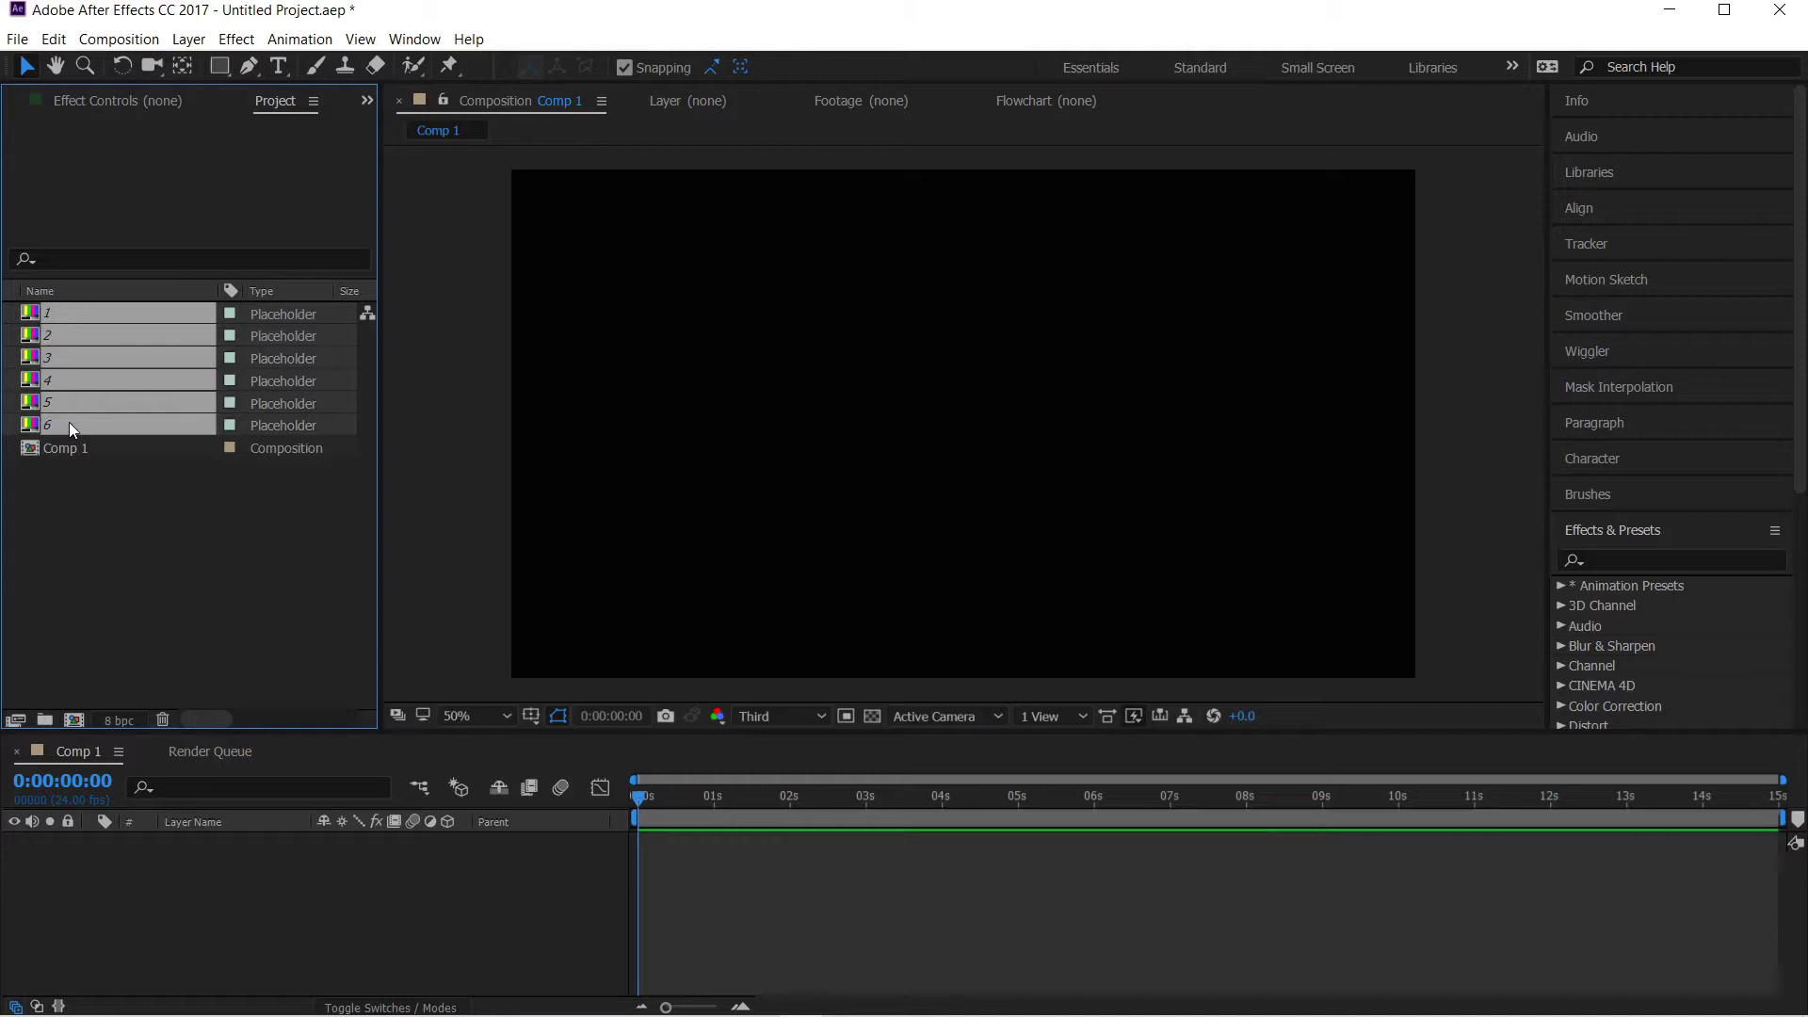
left_click_drag(69, 422, 113, 956)
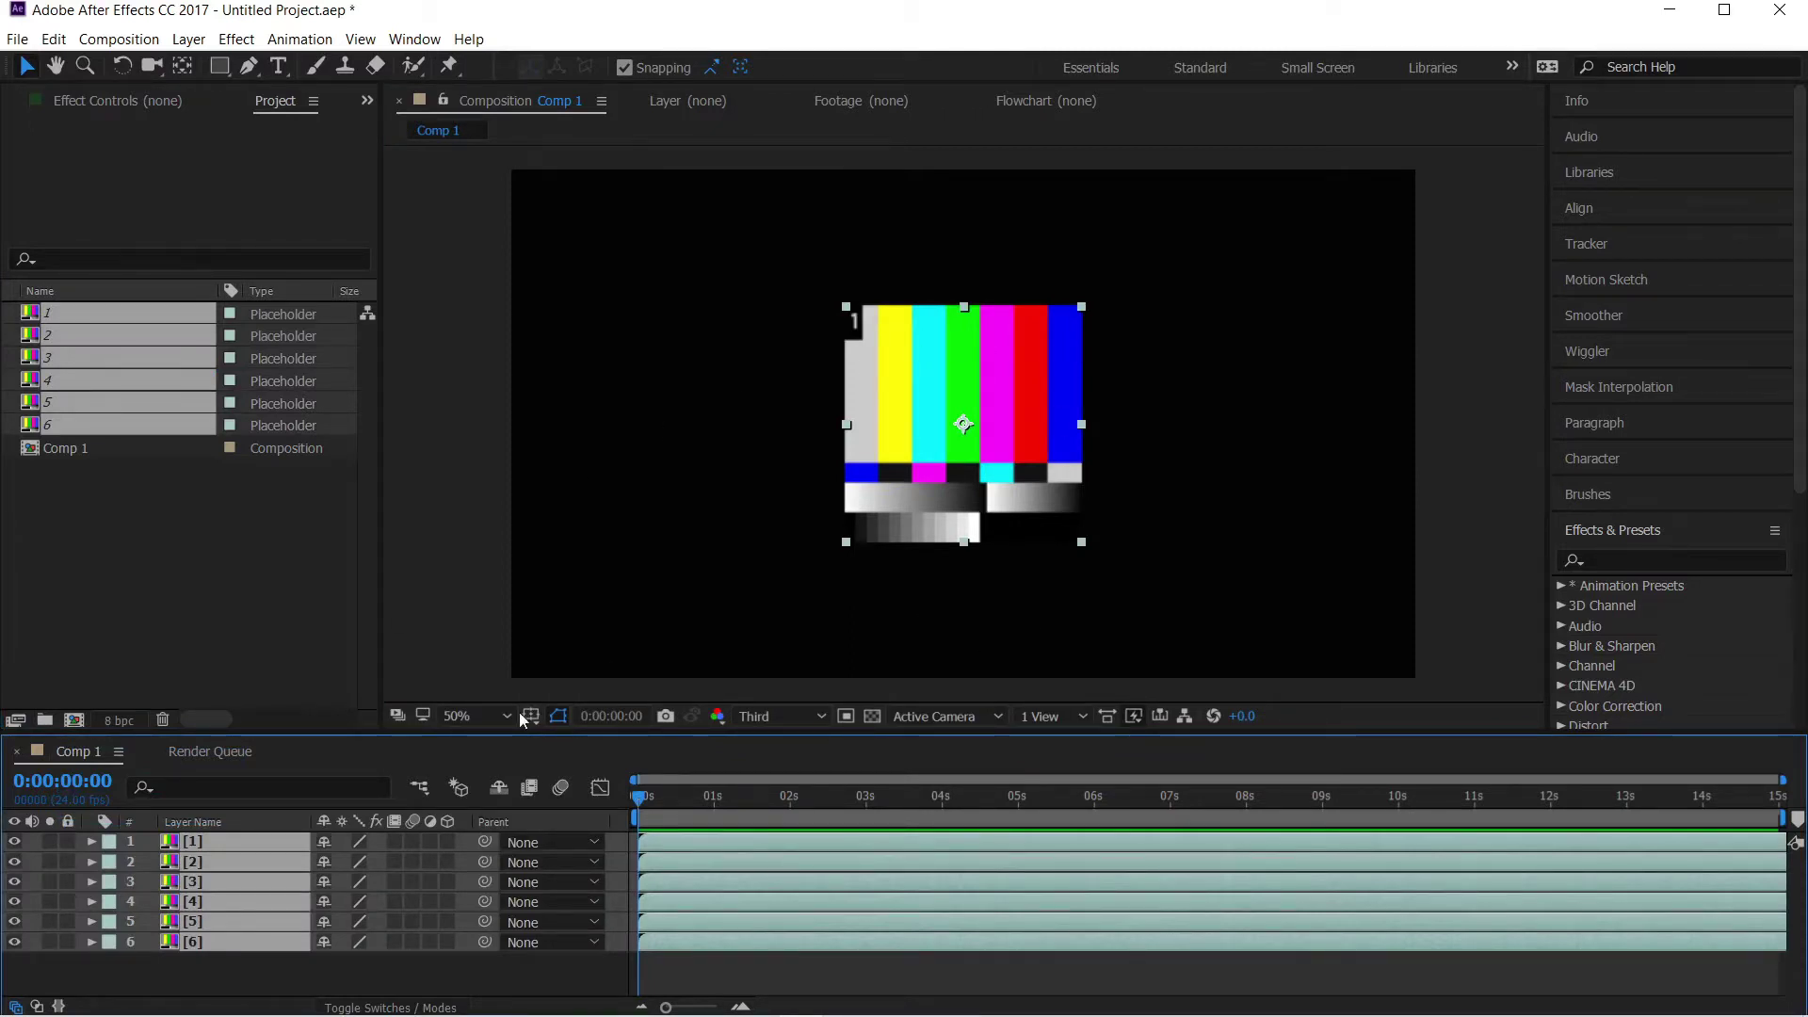
left_click(360, 972)
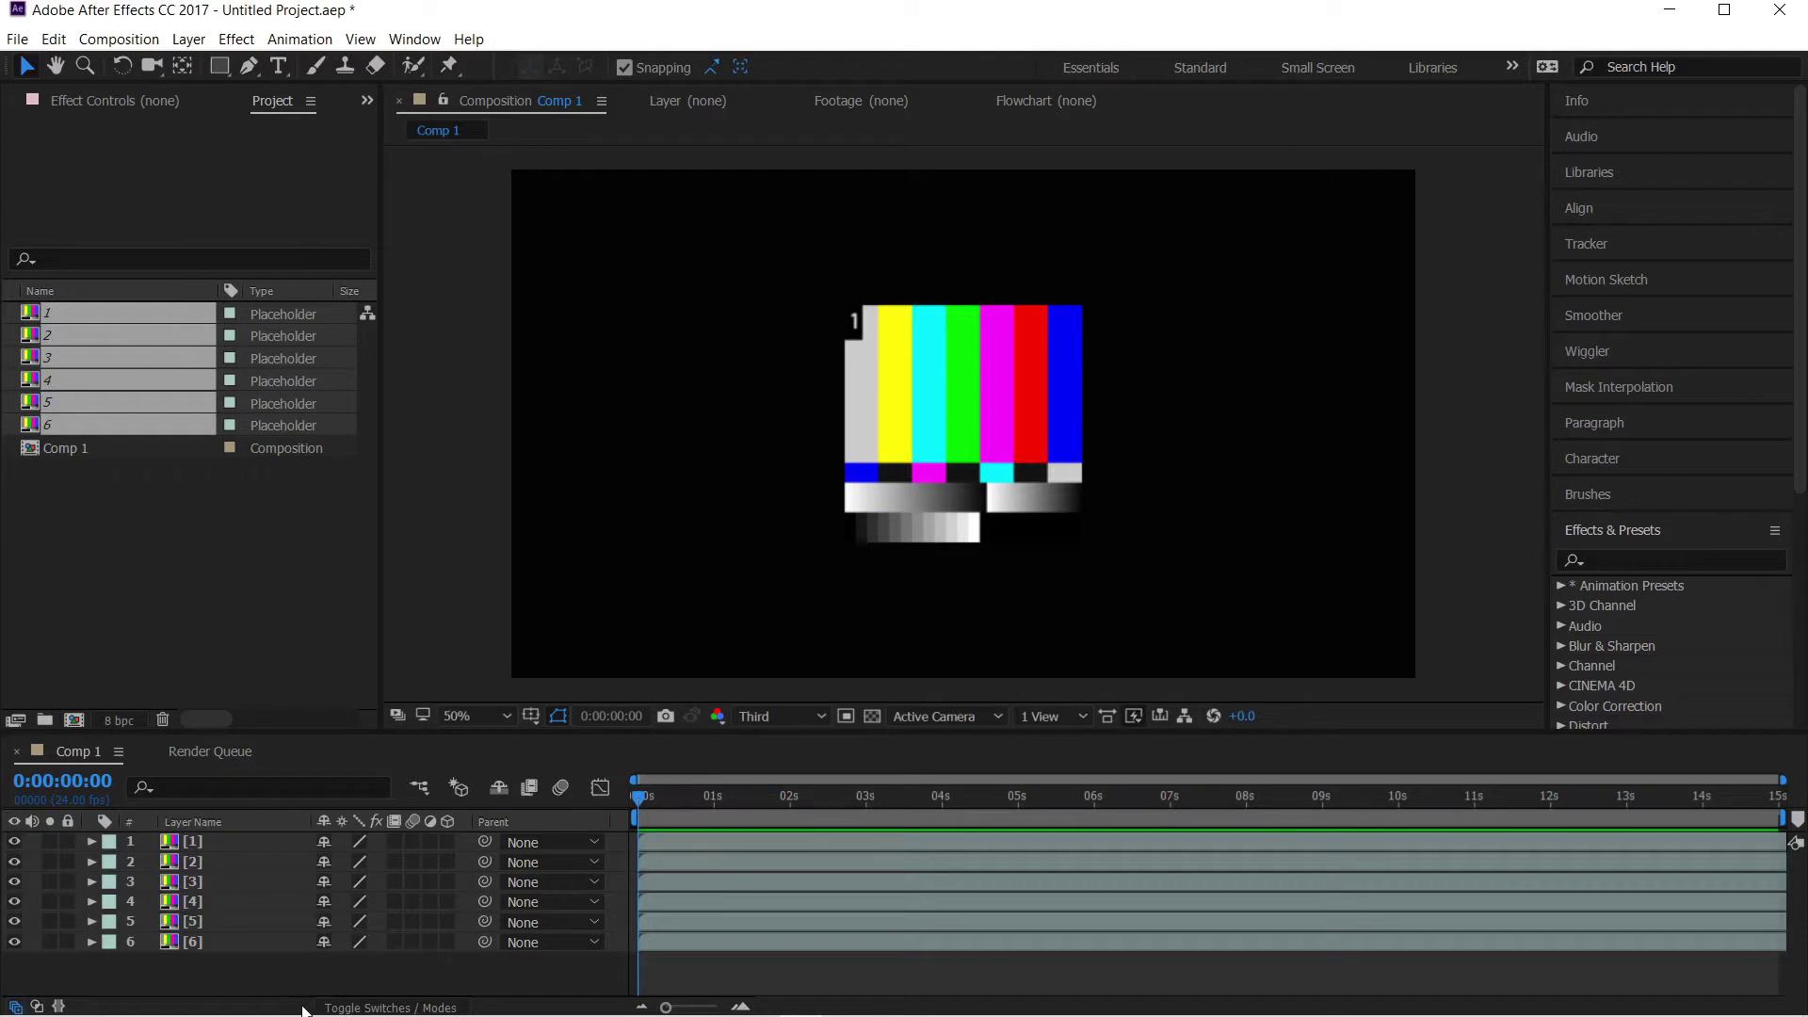
left_click(390, 1008)
left_click(390, 1008)
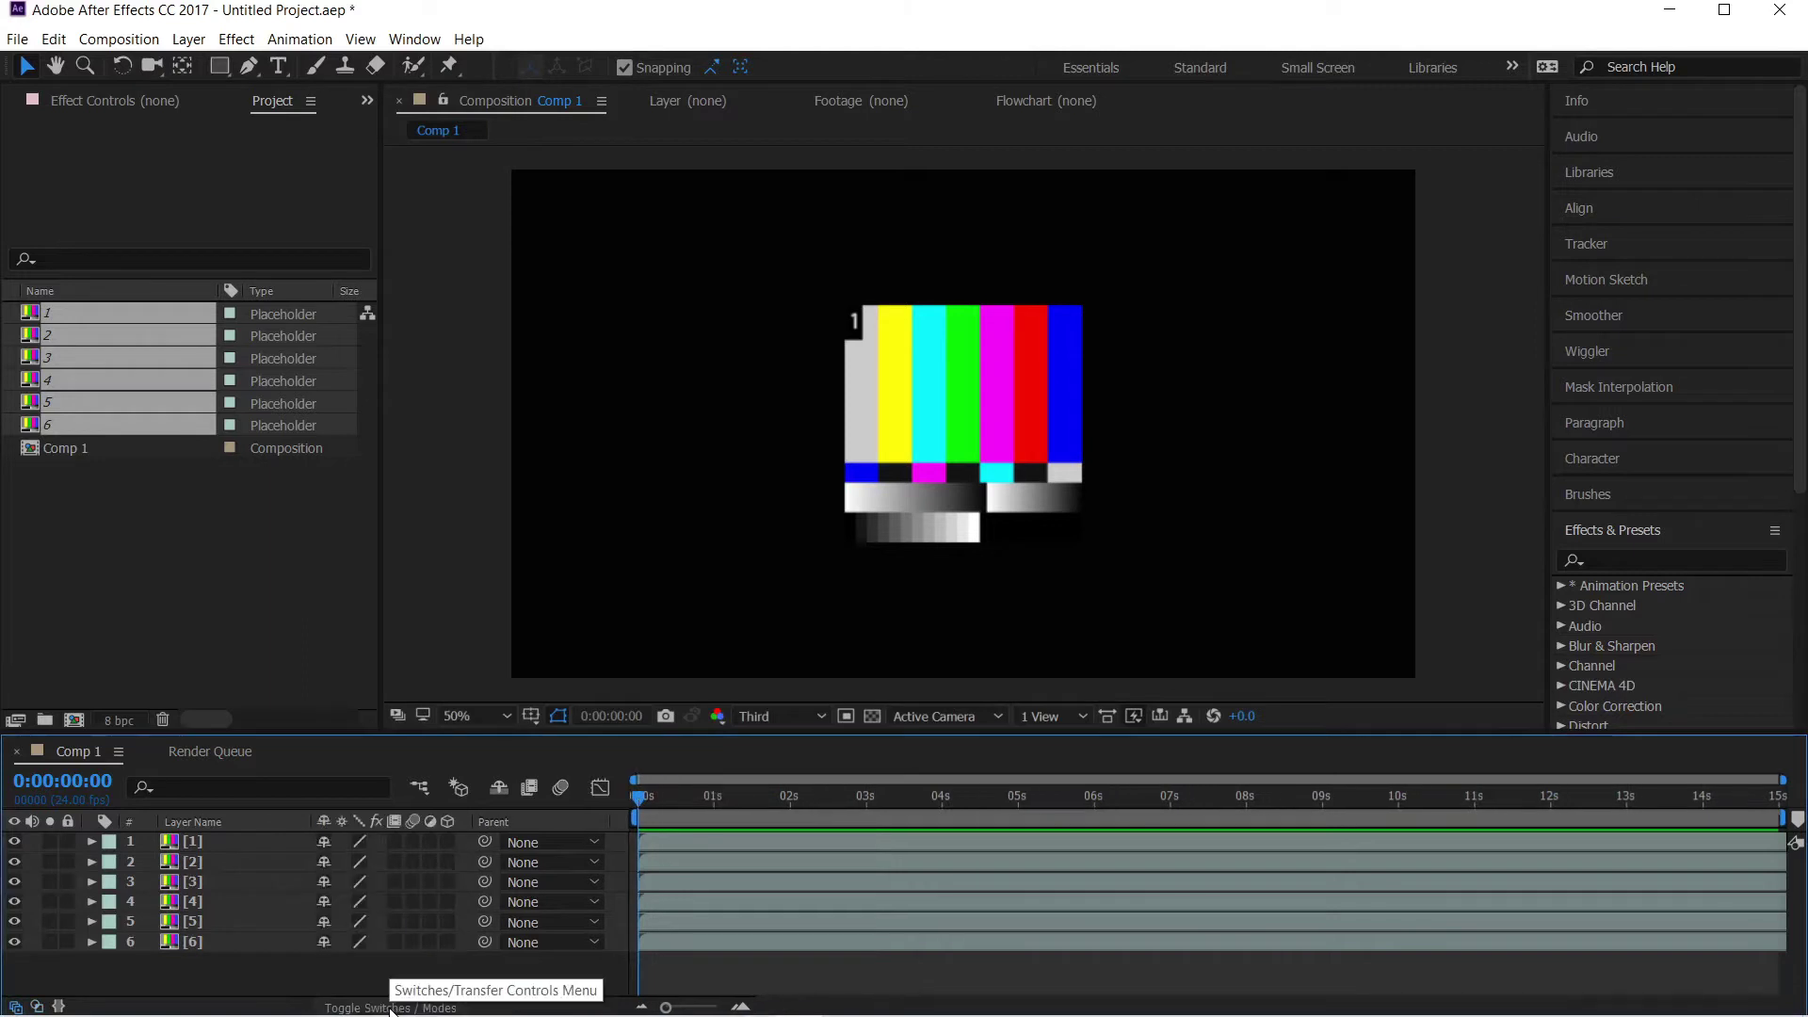
left_click(389, 1008)
left_click(390, 1008)
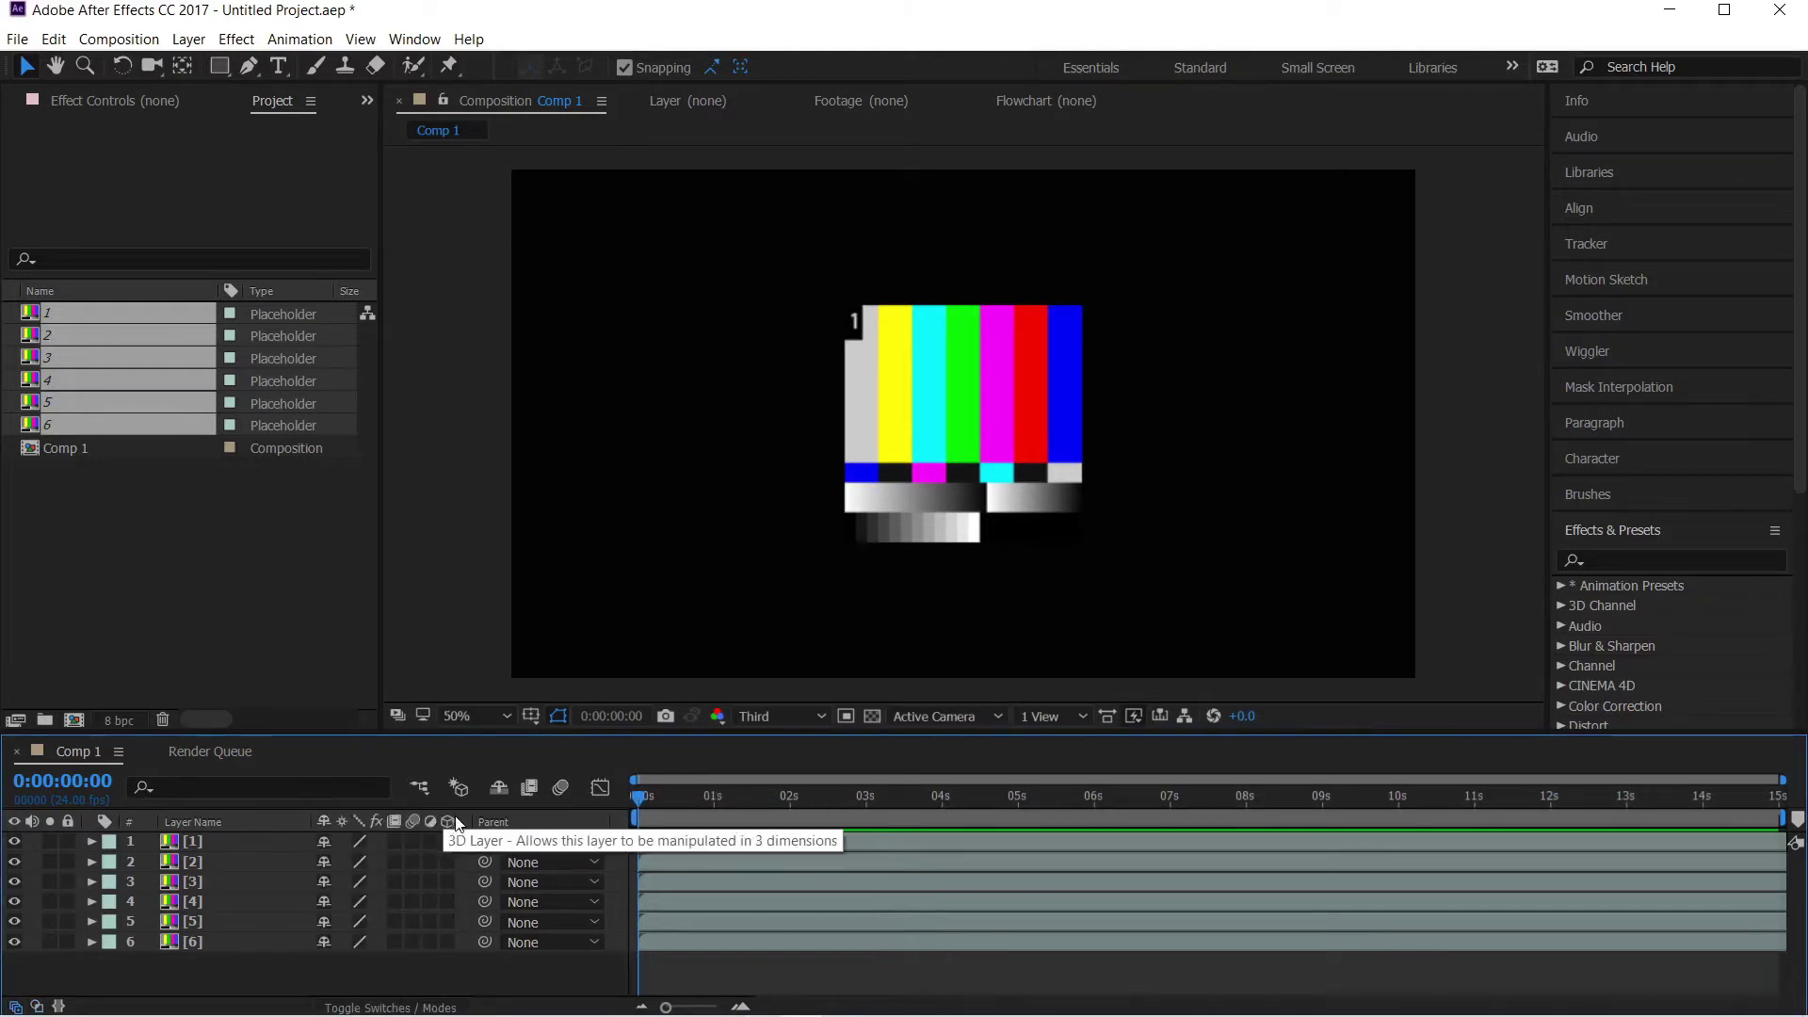
left_click(394, 1008)
left_click(394, 1008)
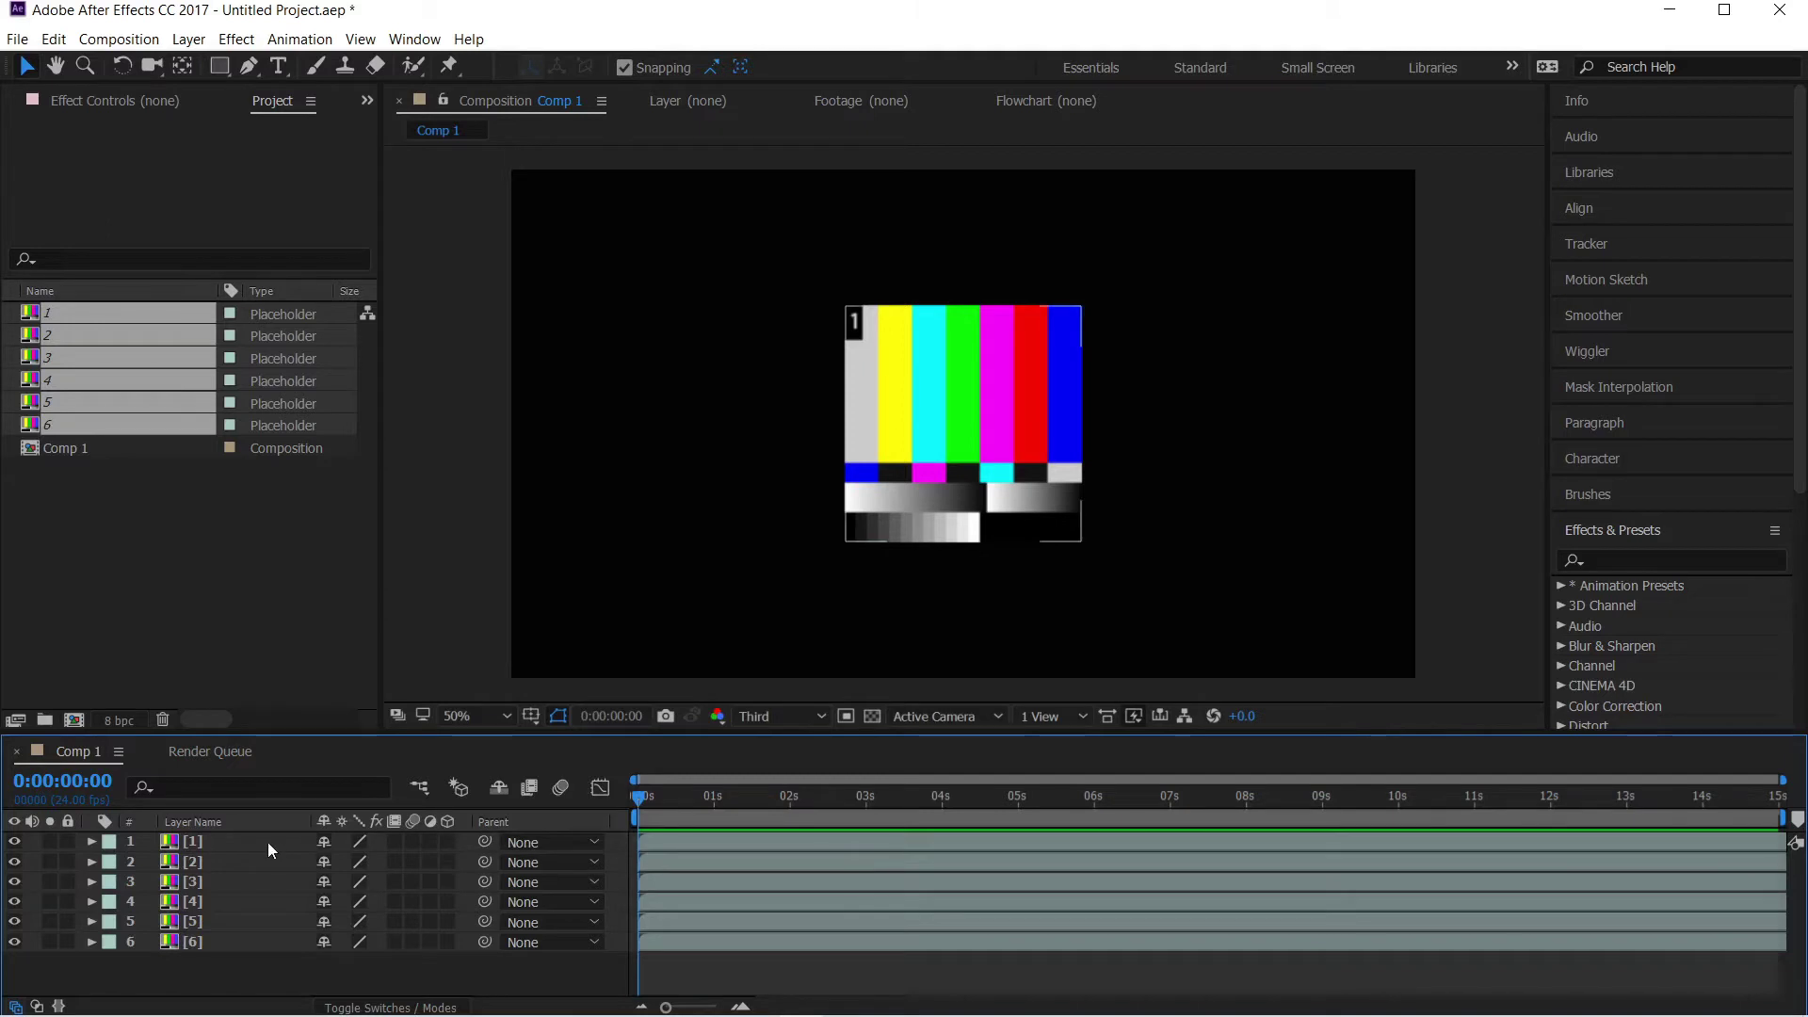
Turn all six placeholder layers into 3D layers
left_click(448, 837)
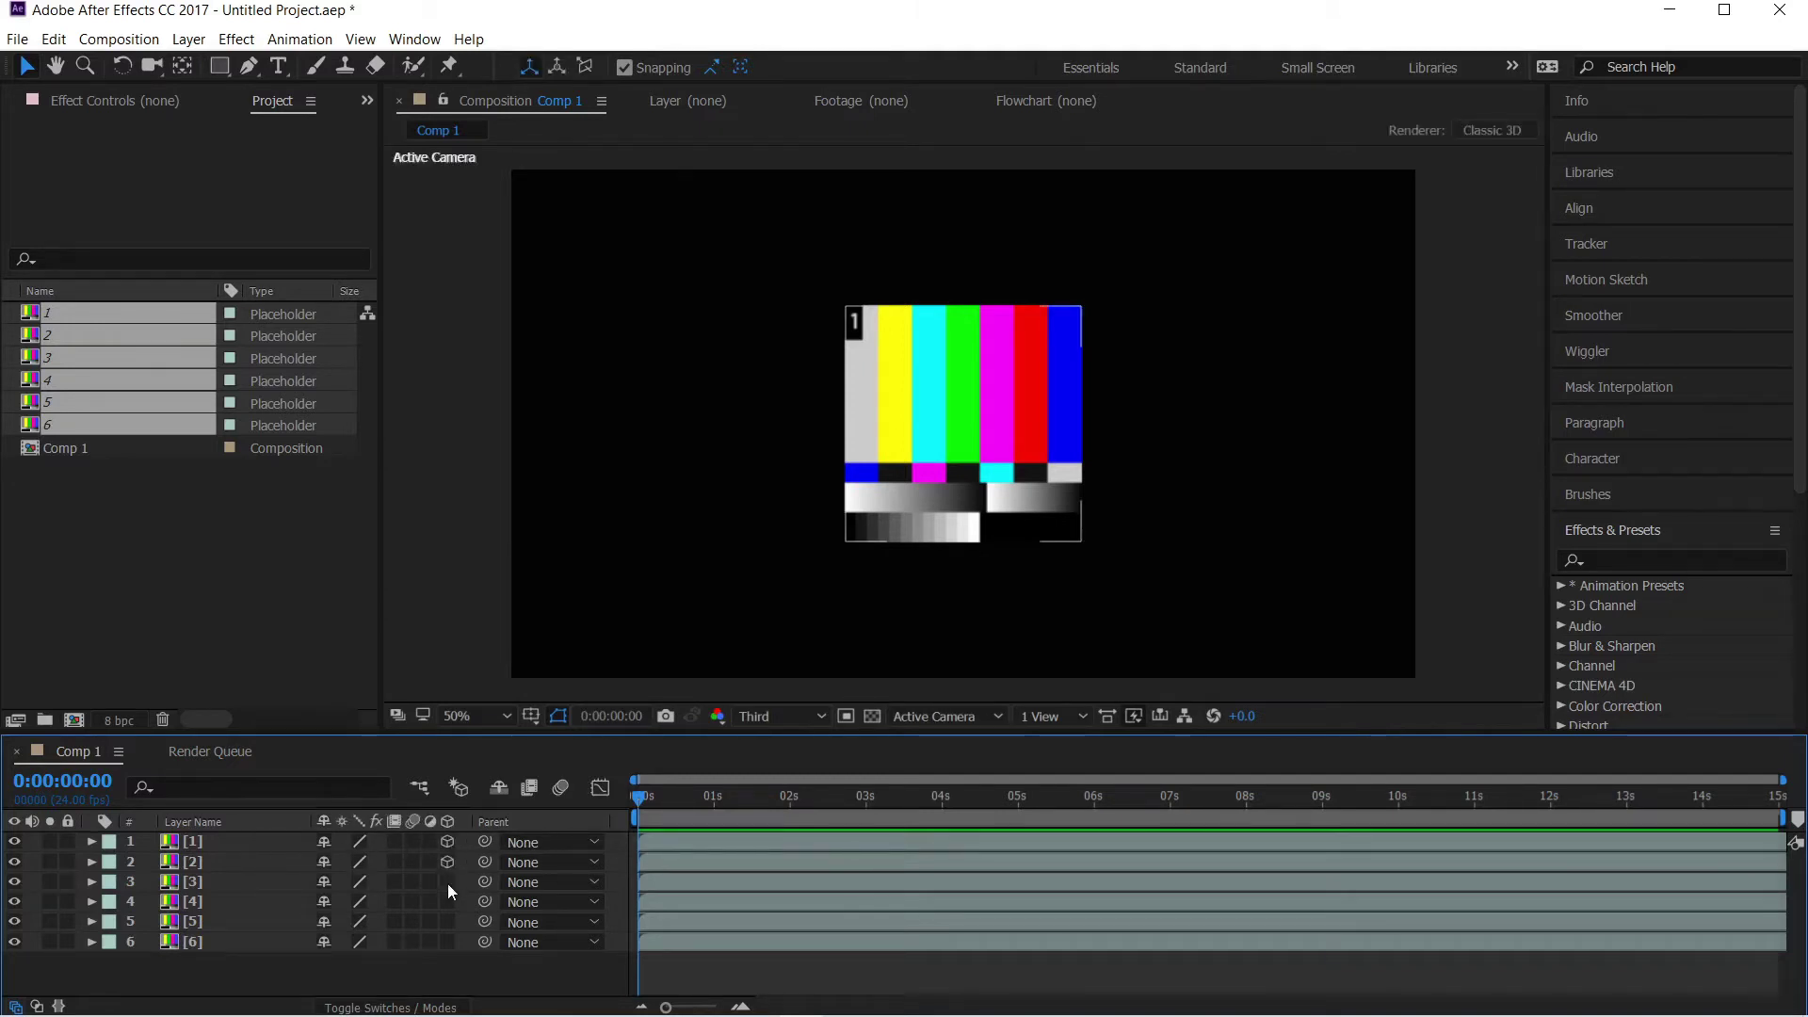
left_click(449, 921)
left_click(449, 940)
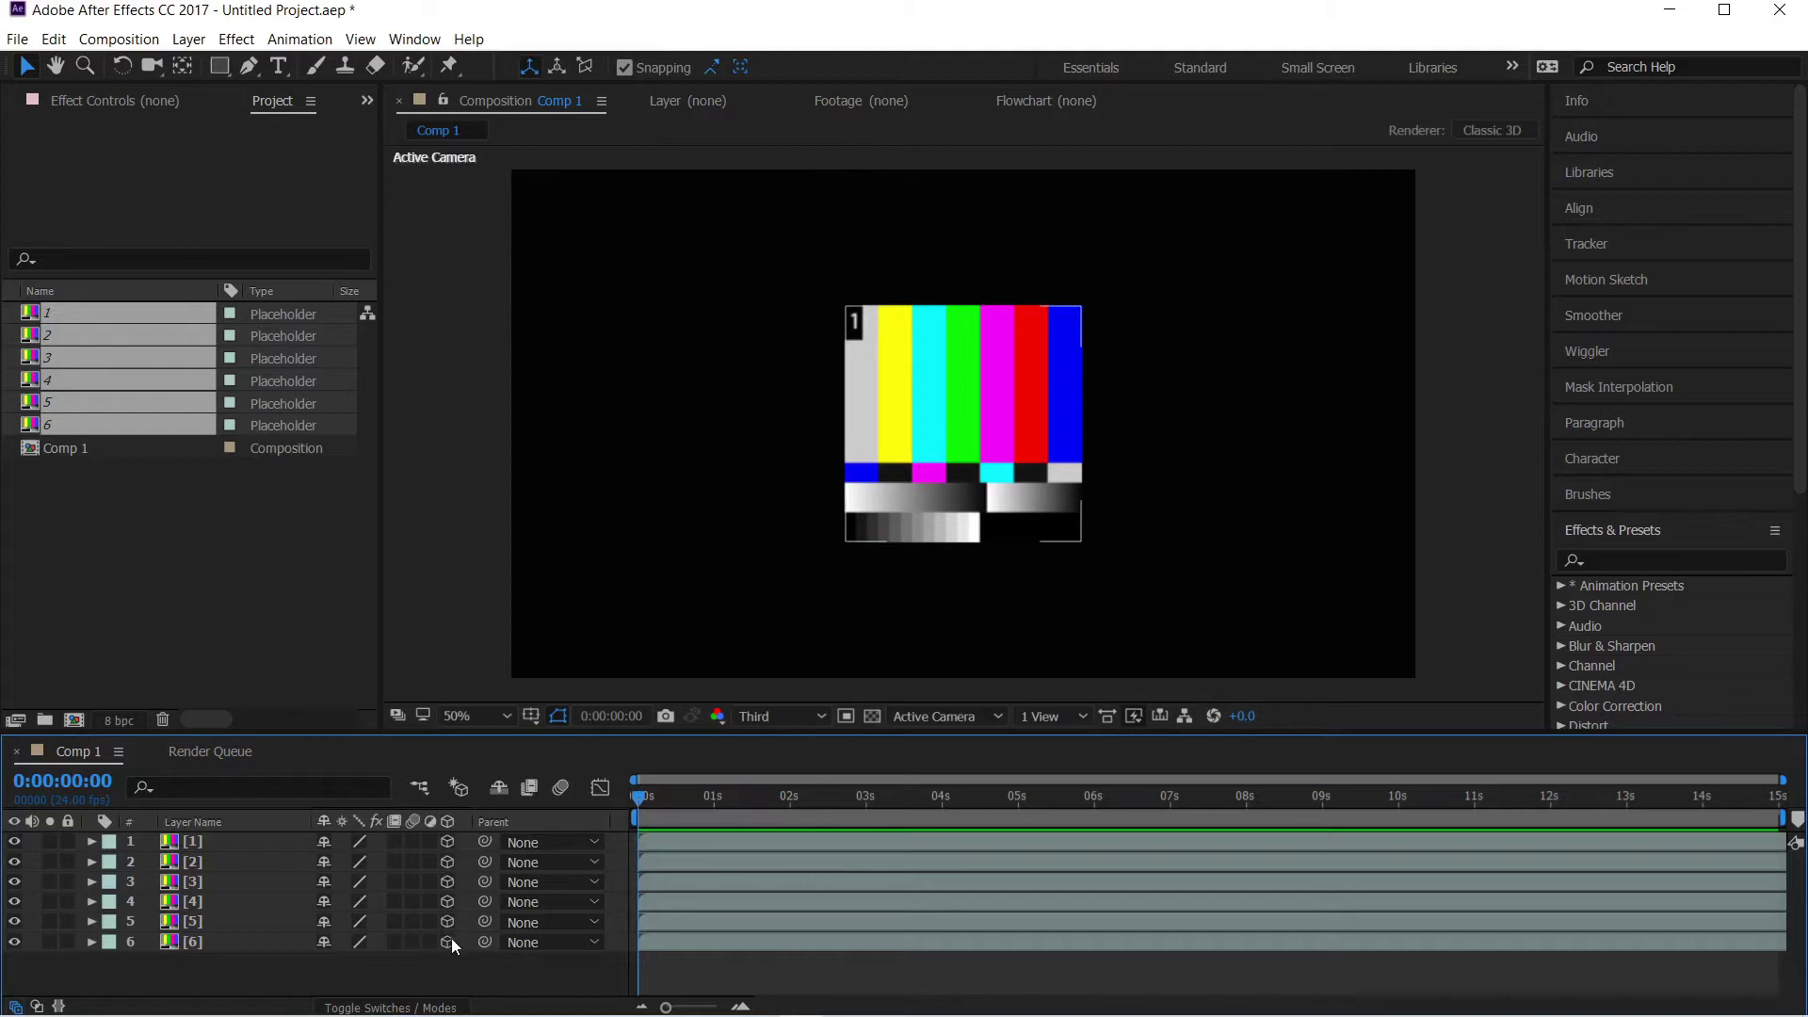
Add a two-node camera named Camera 1 to the composition with the 24mm preset
right_click(324, 968)
mouse_move(382, 774)
left_click(674, 871)
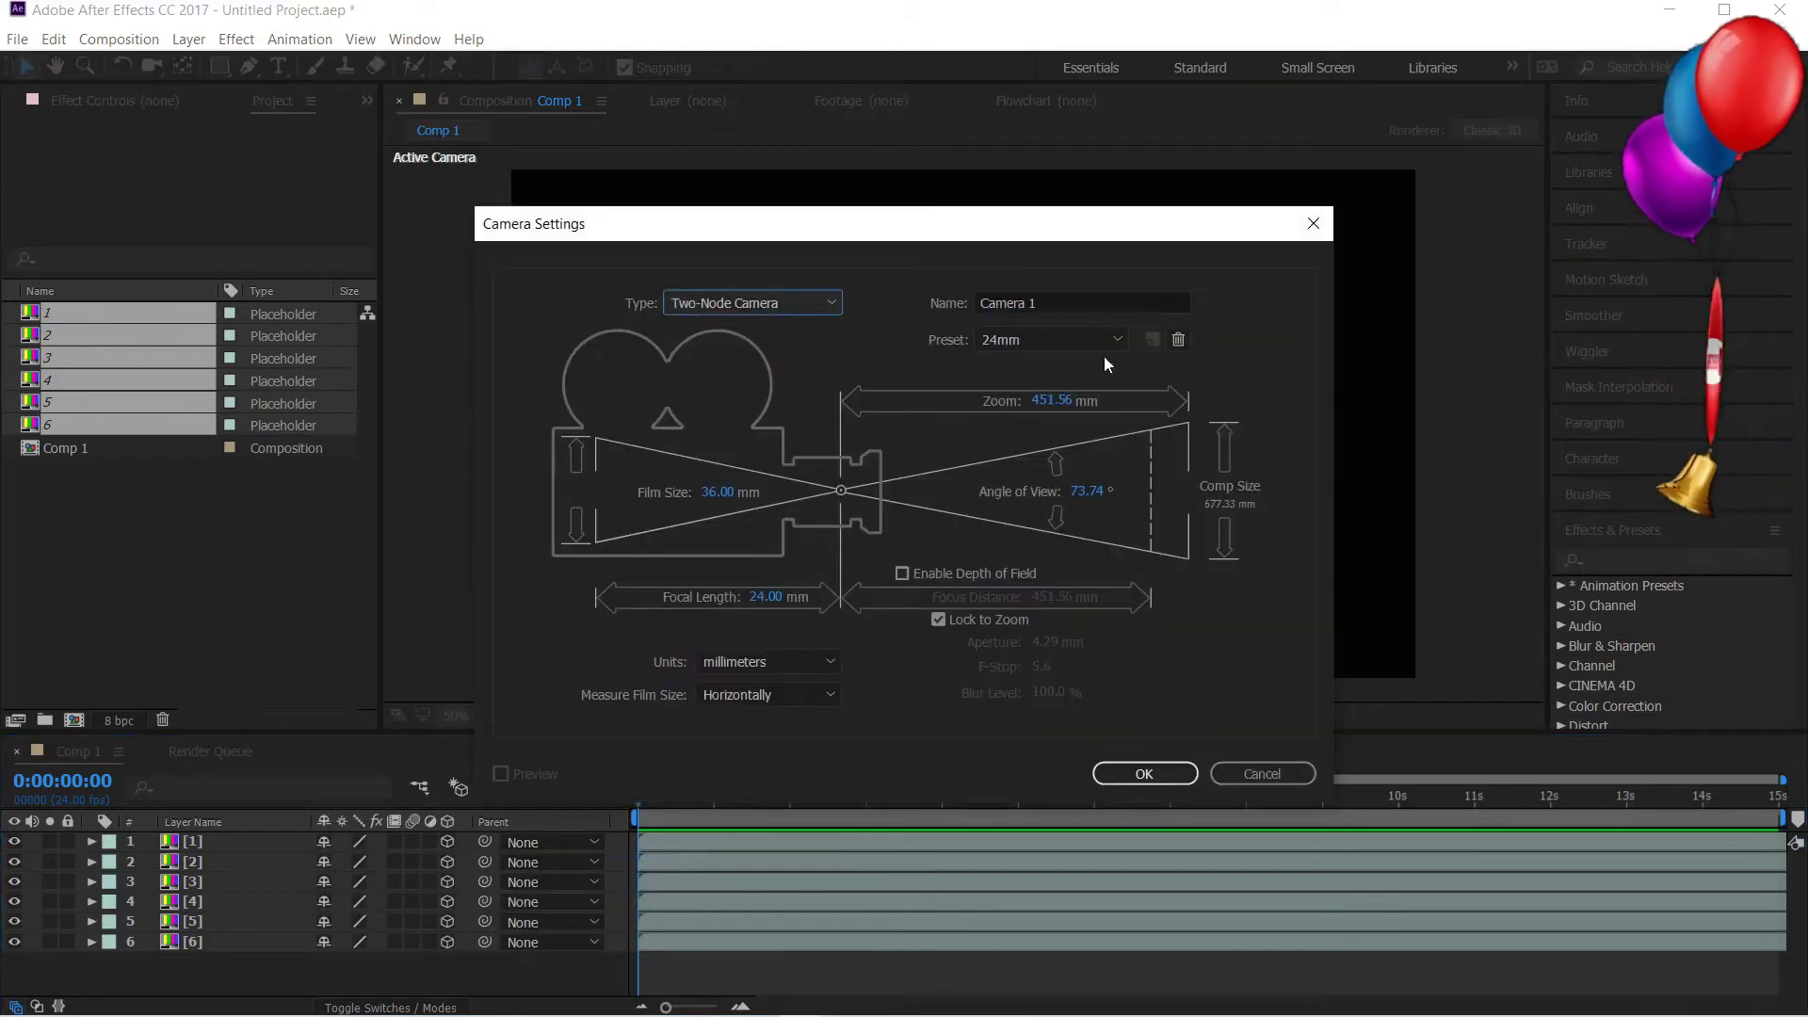
left_click(1118, 341)
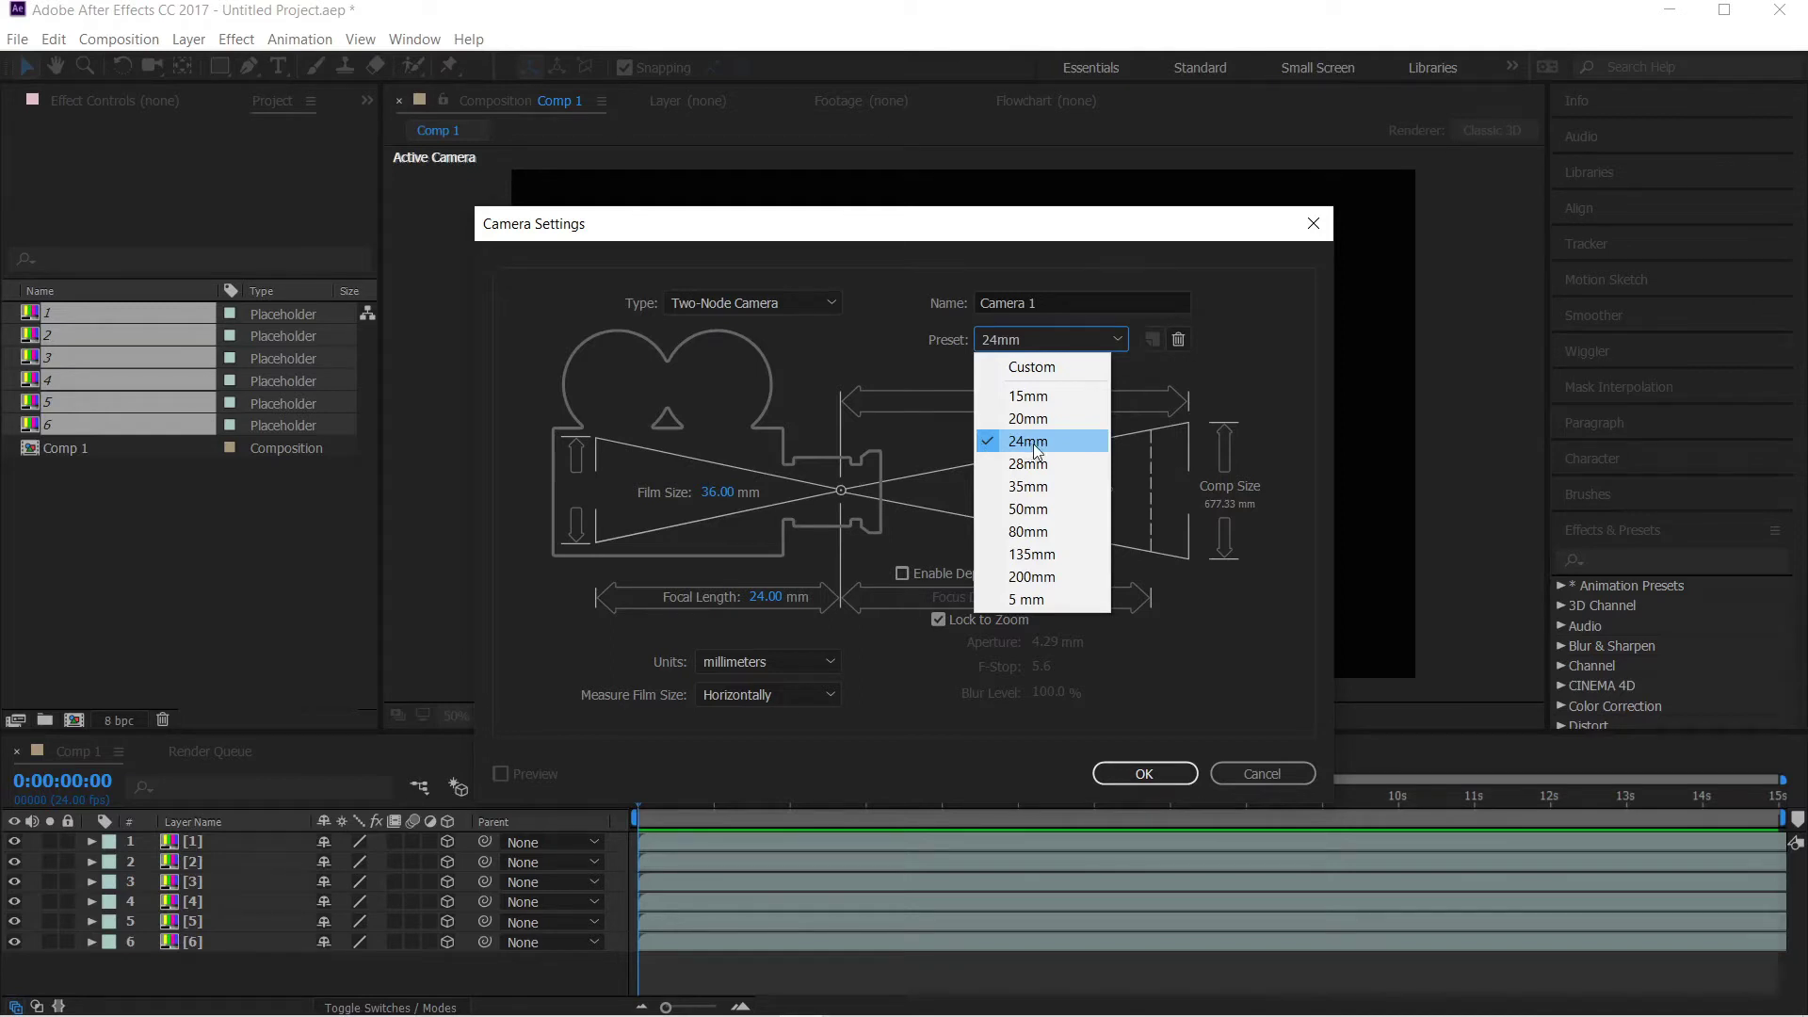
left_click(1030, 443)
left_click(1151, 768)
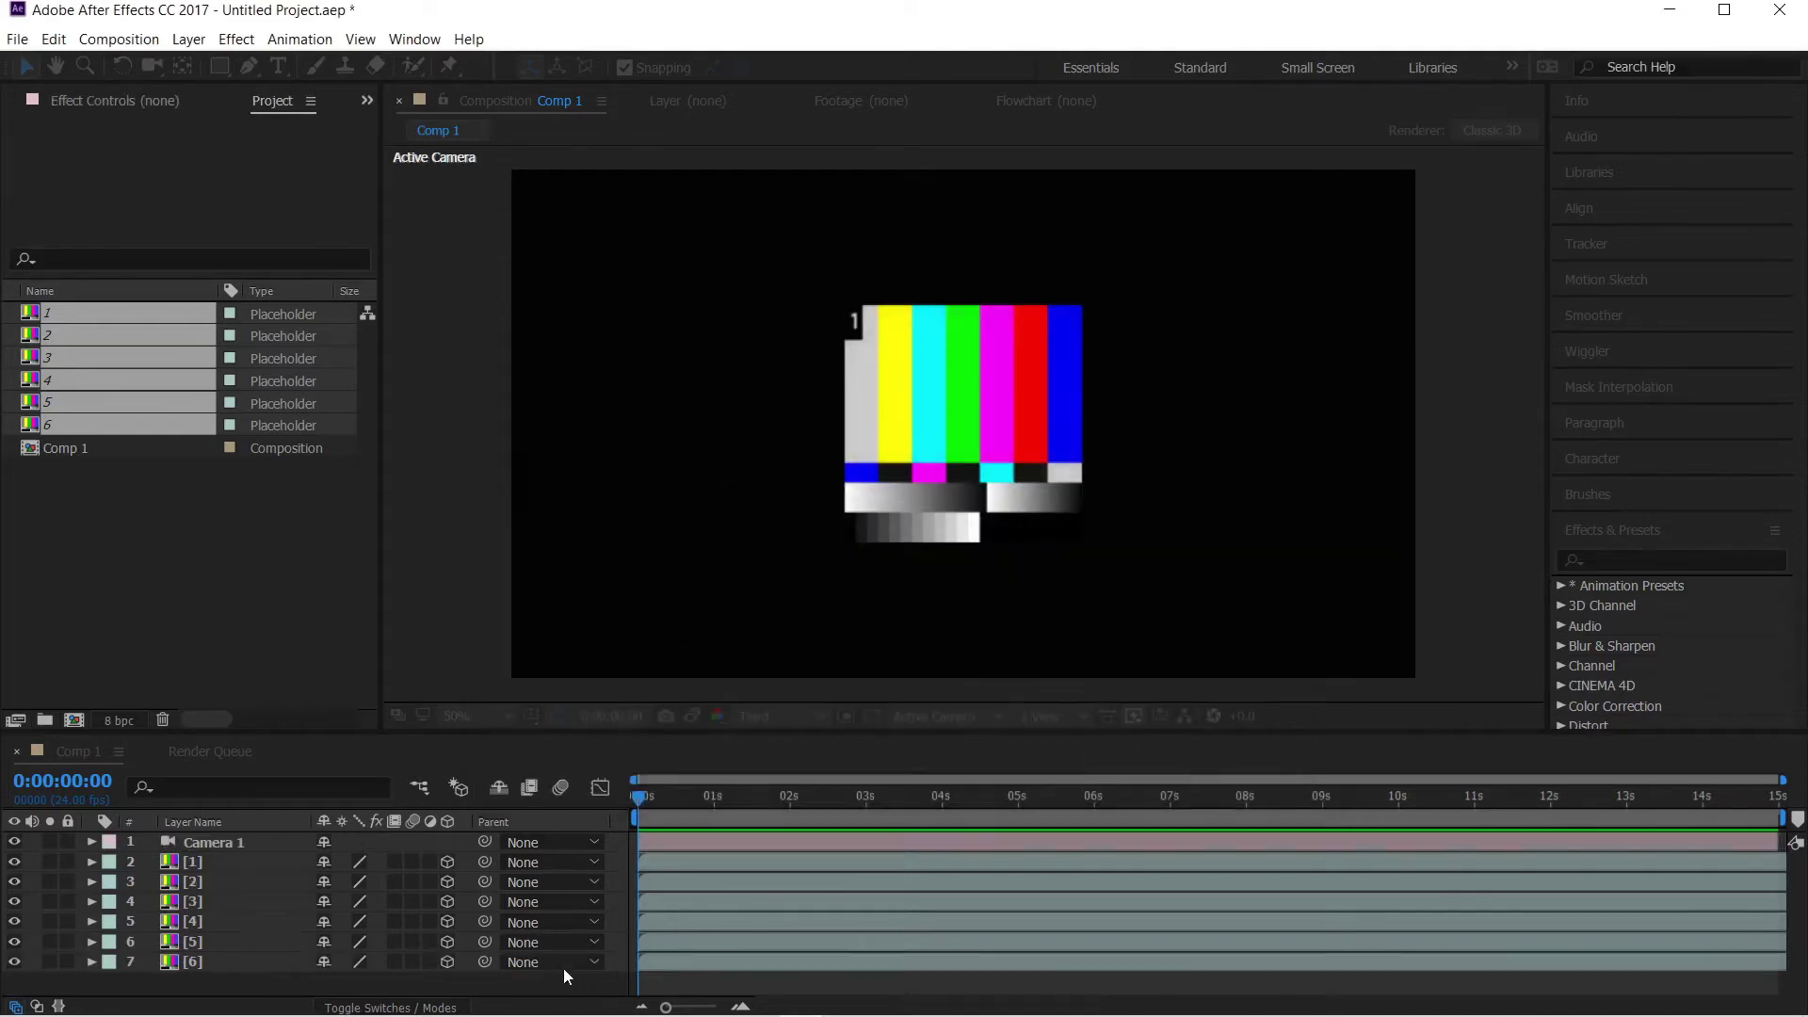
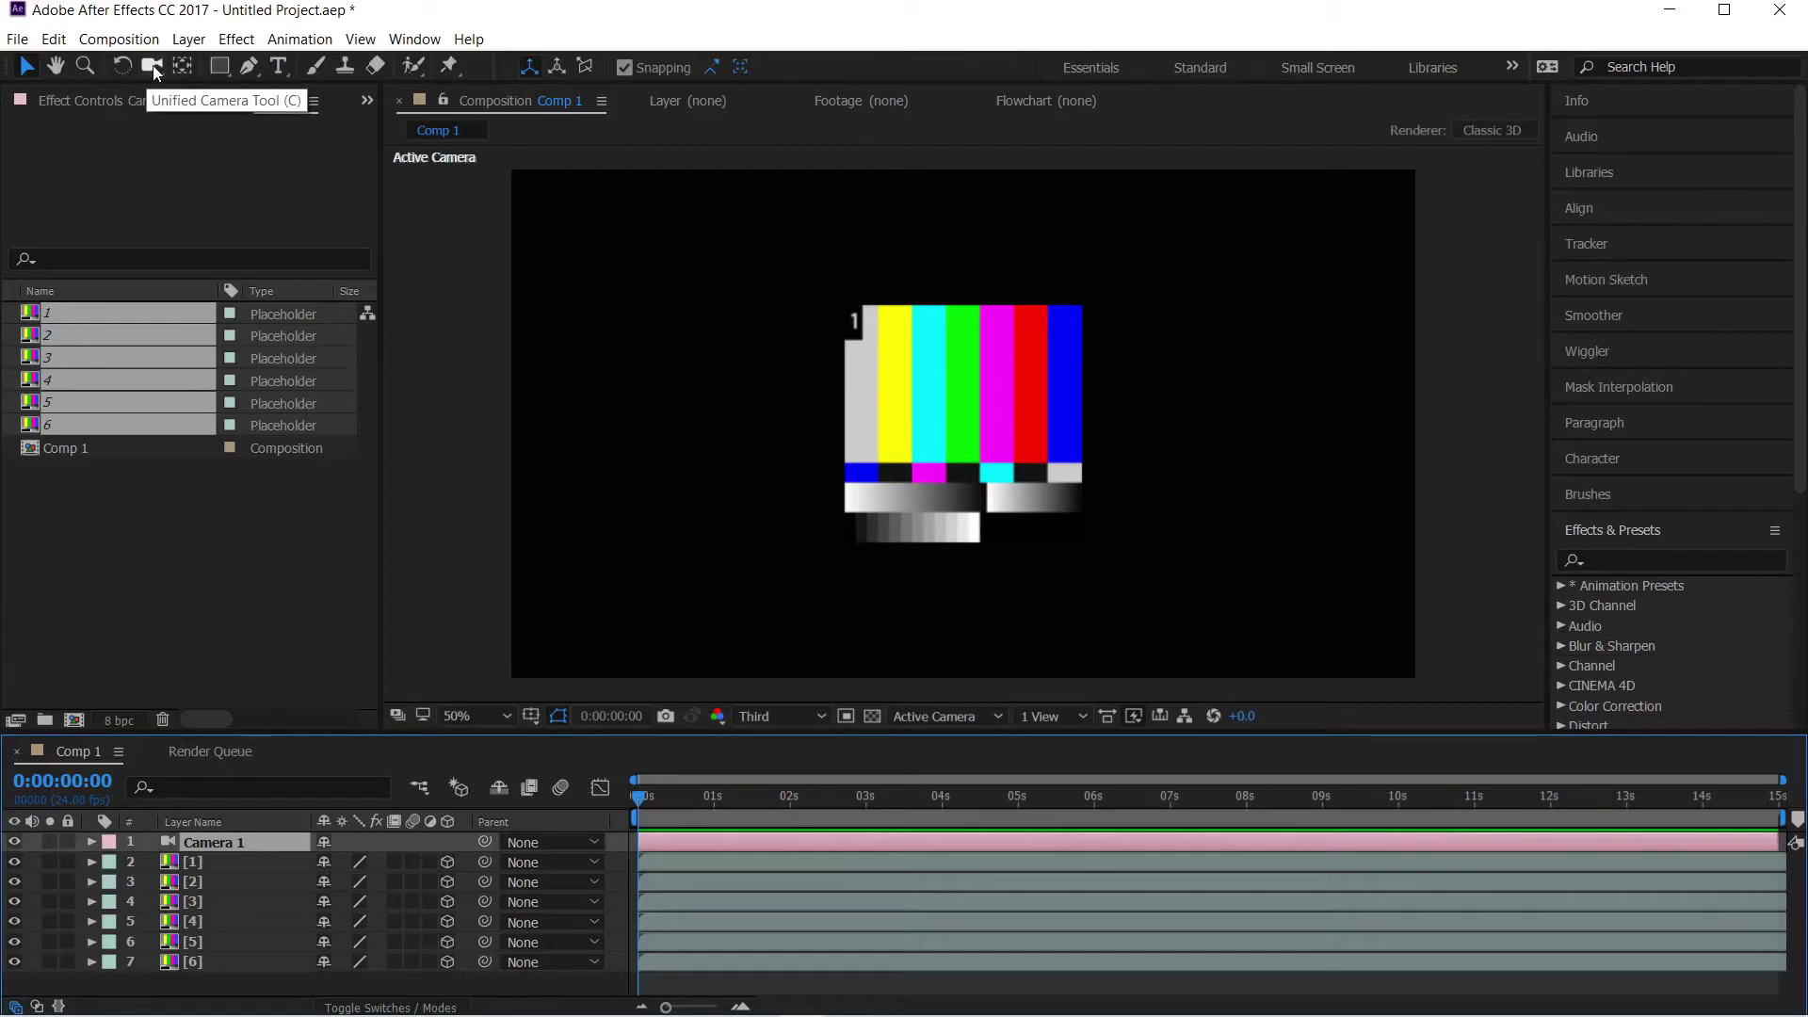
Orbit the camera with the Unified Camera tool so the stacked placeholders are seen obliquely from the side and above
left_click(152, 65)
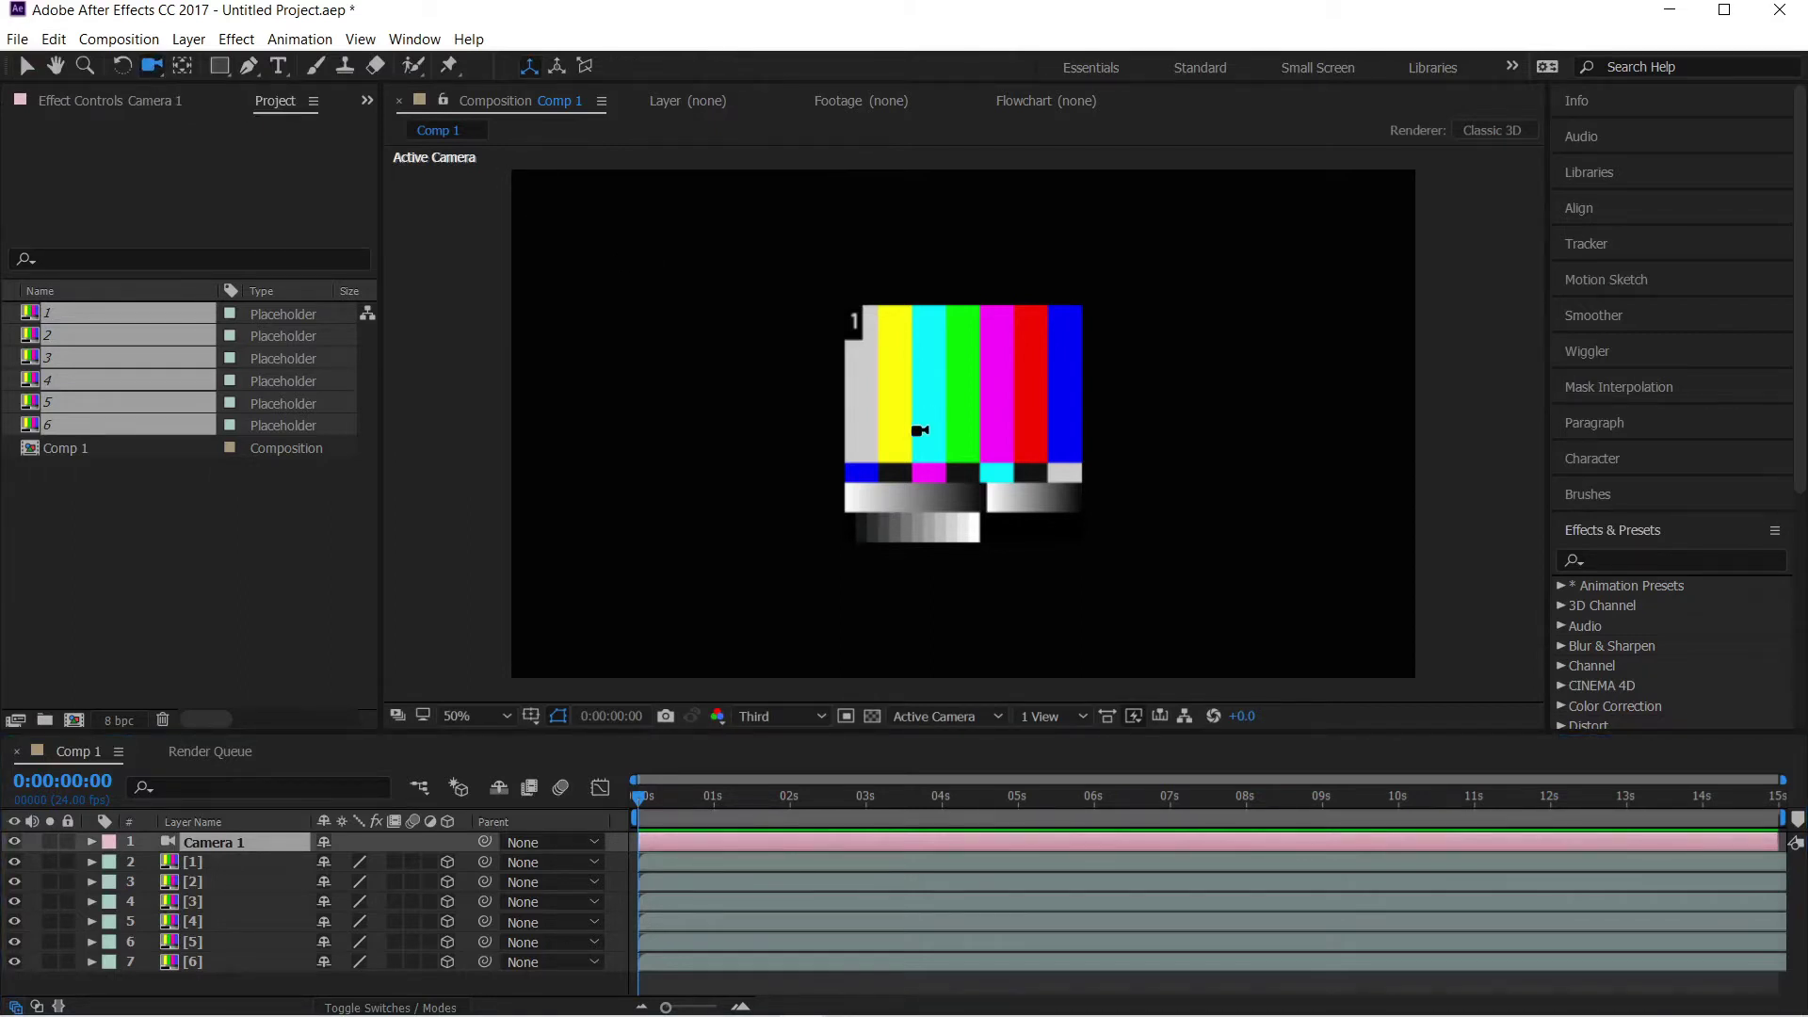
left_click_drag(919, 431, 986, 479)
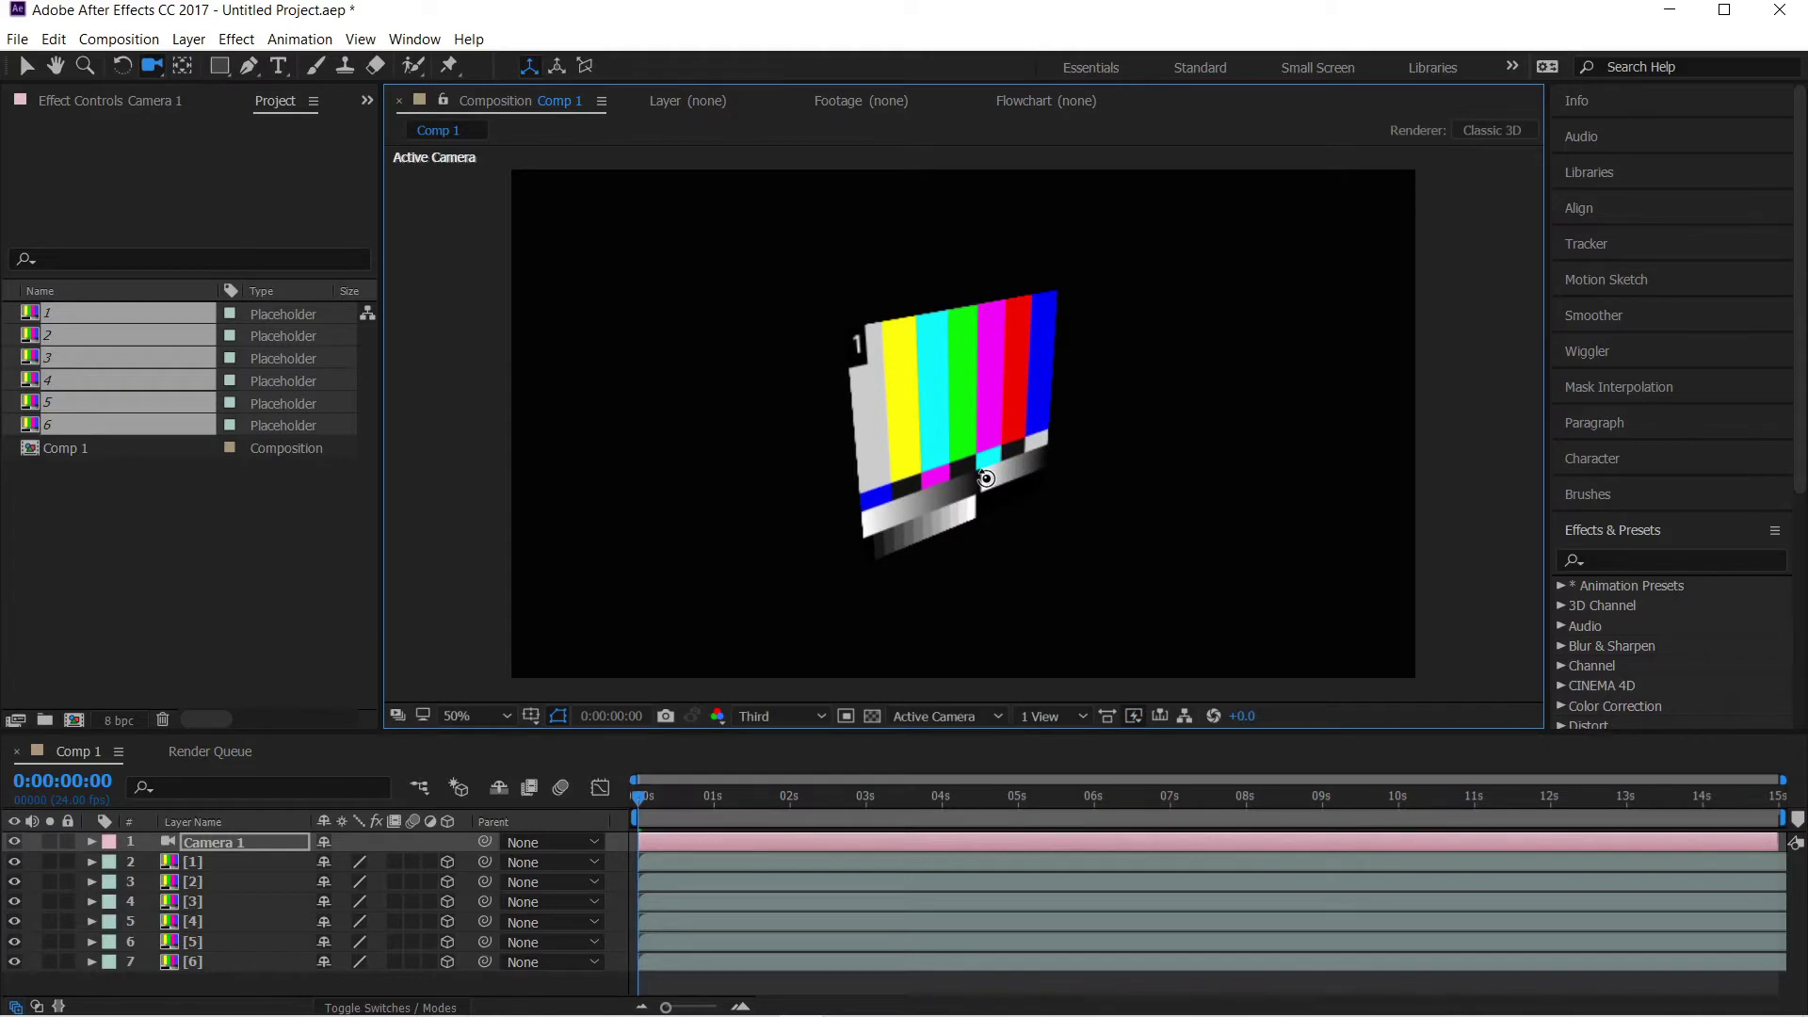
left_click_drag(986, 479, 1027, 462)
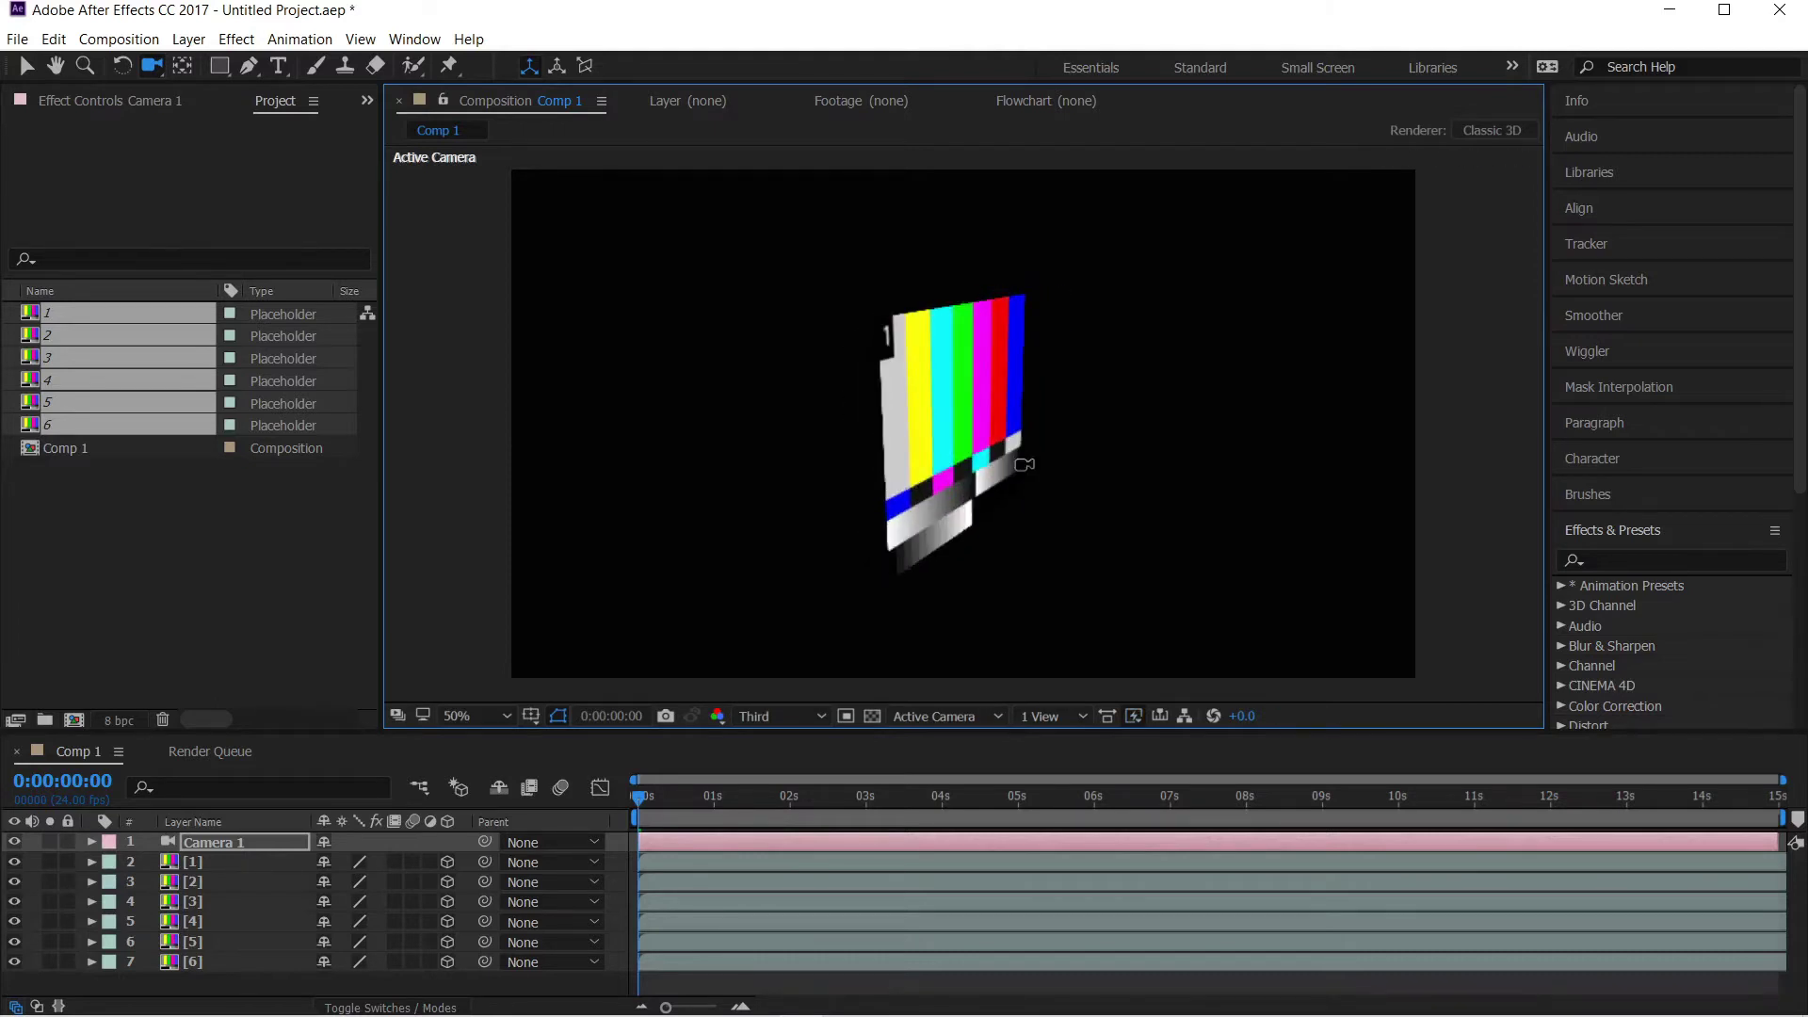
Move layer 1's anchor point from its centre to the midpoint of its blue-bar side edge with the Pan Behind tool
left_click(268, 980)
left_click(228, 864)
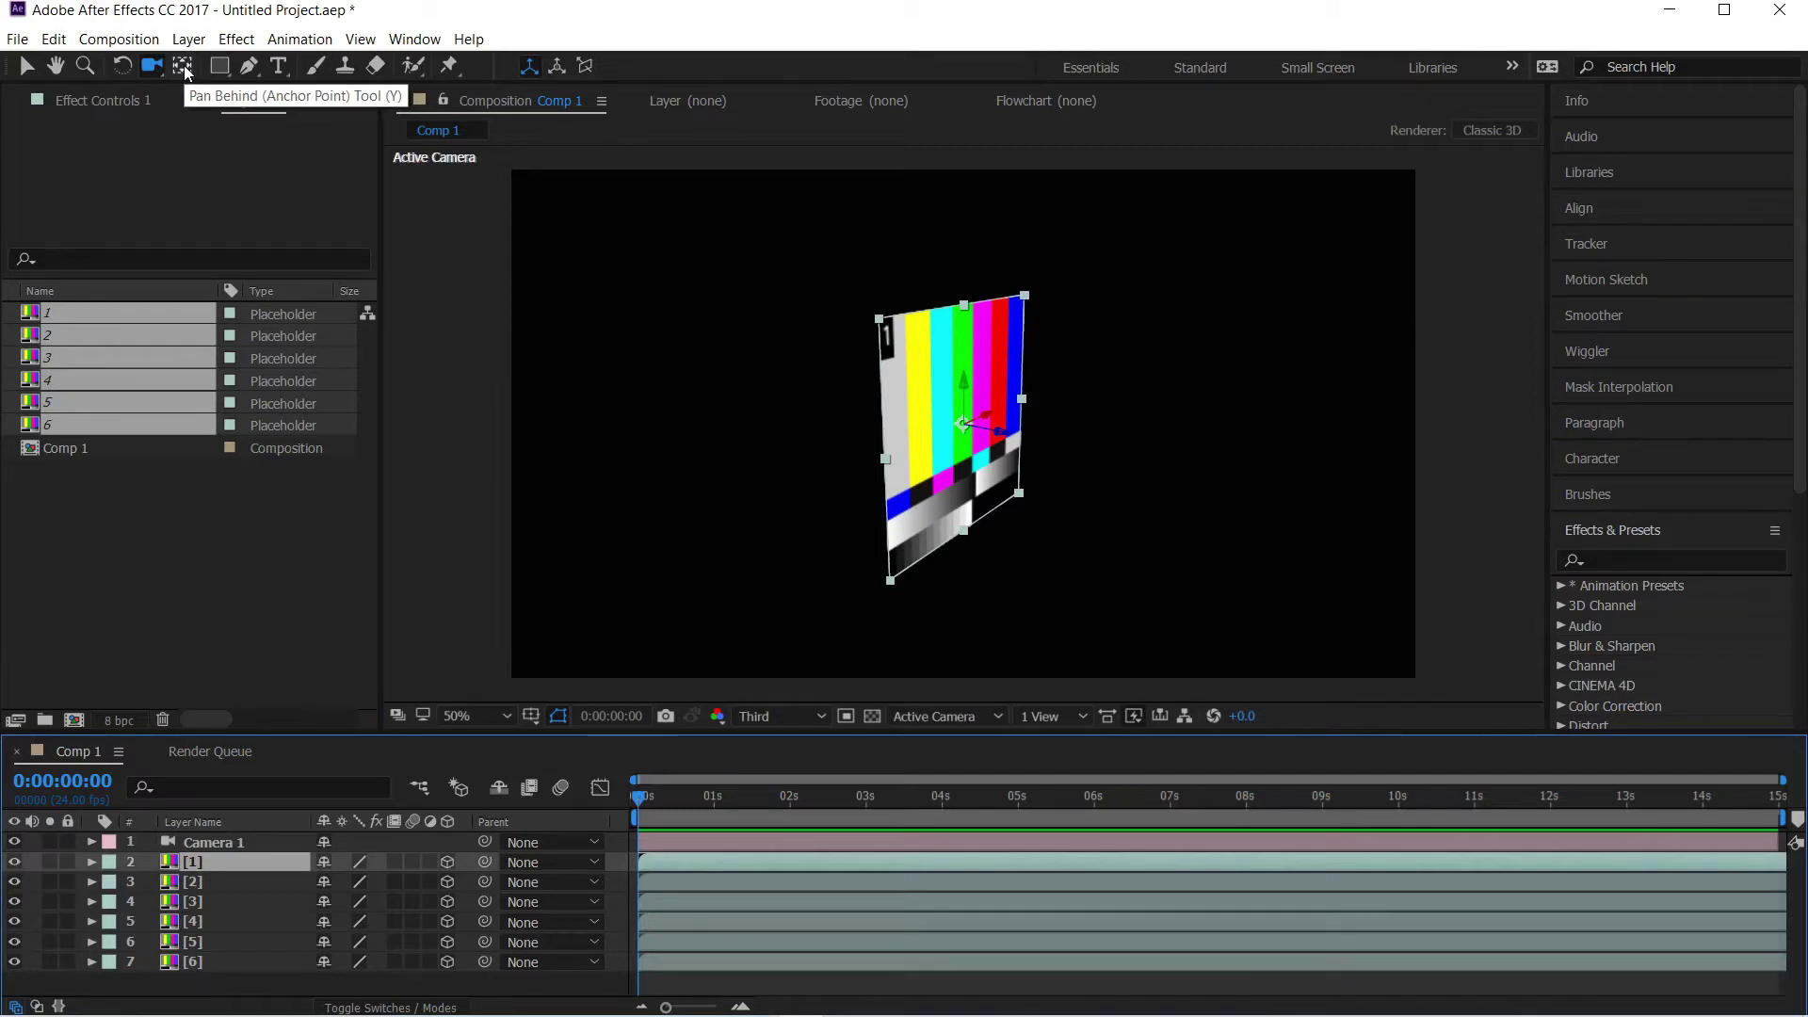
key("slash")
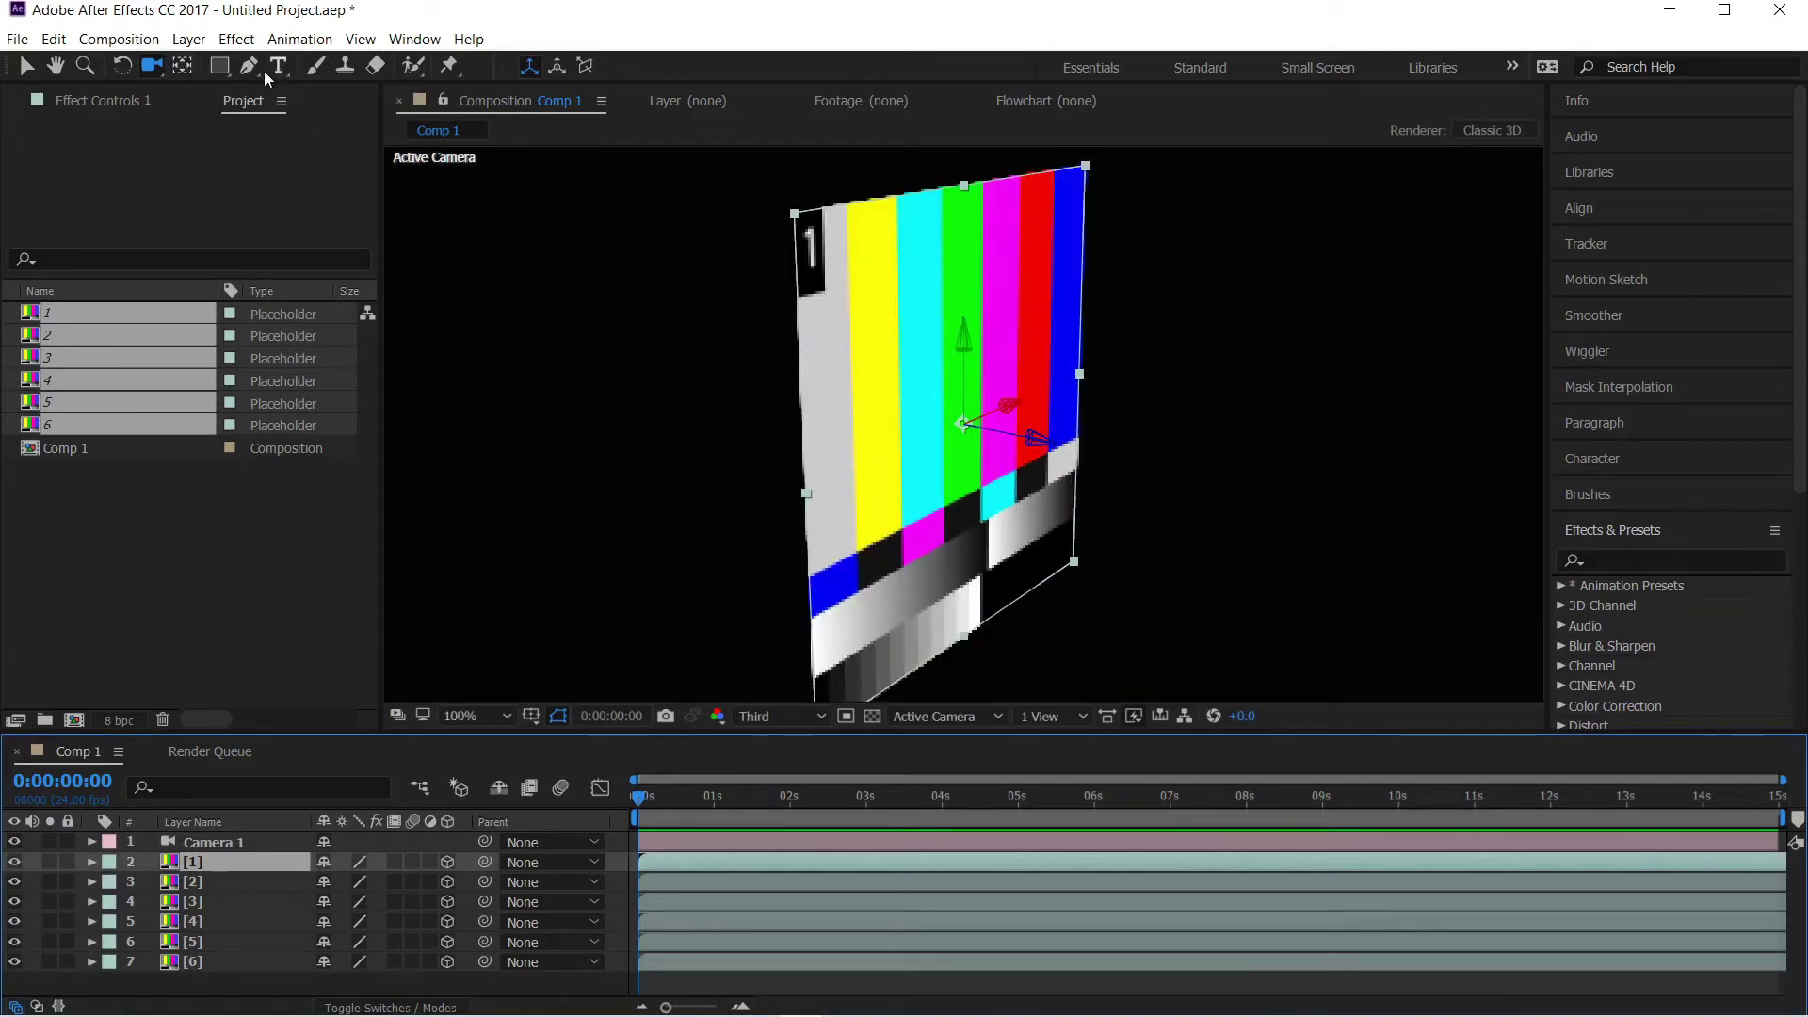
left_click(183, 65)
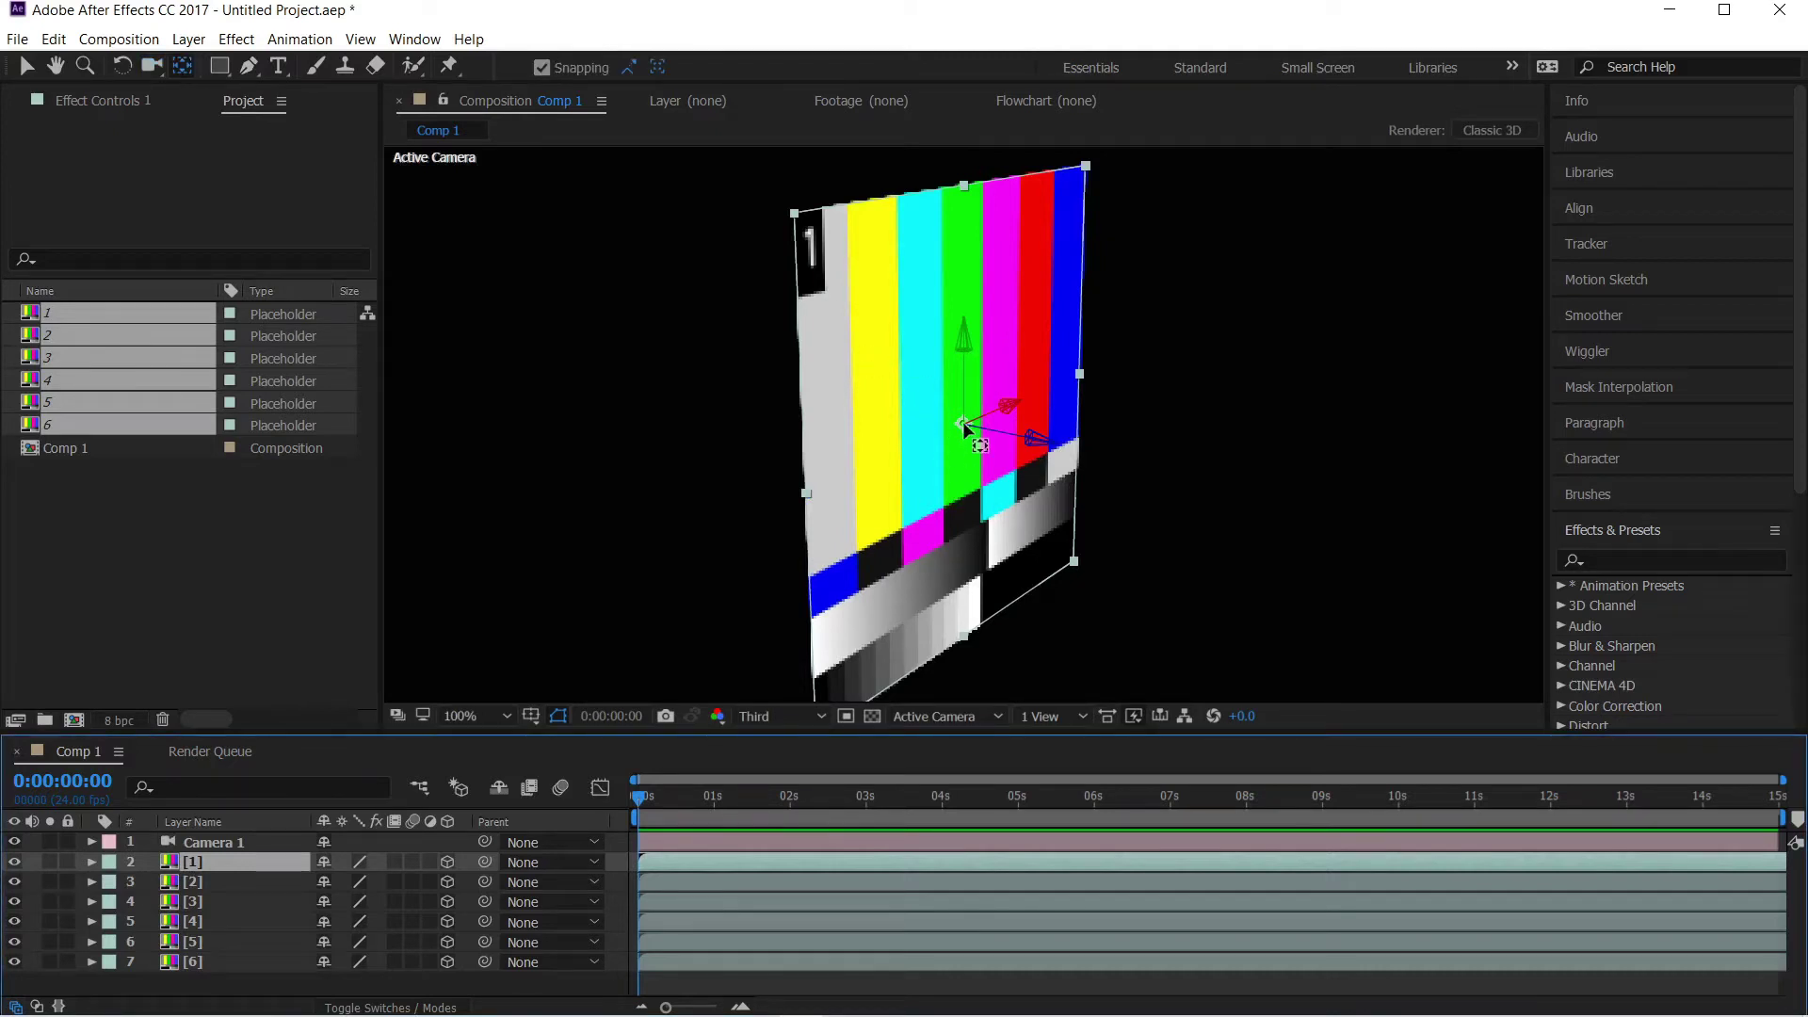
left_click_drag(963, 421, 1083, 377)
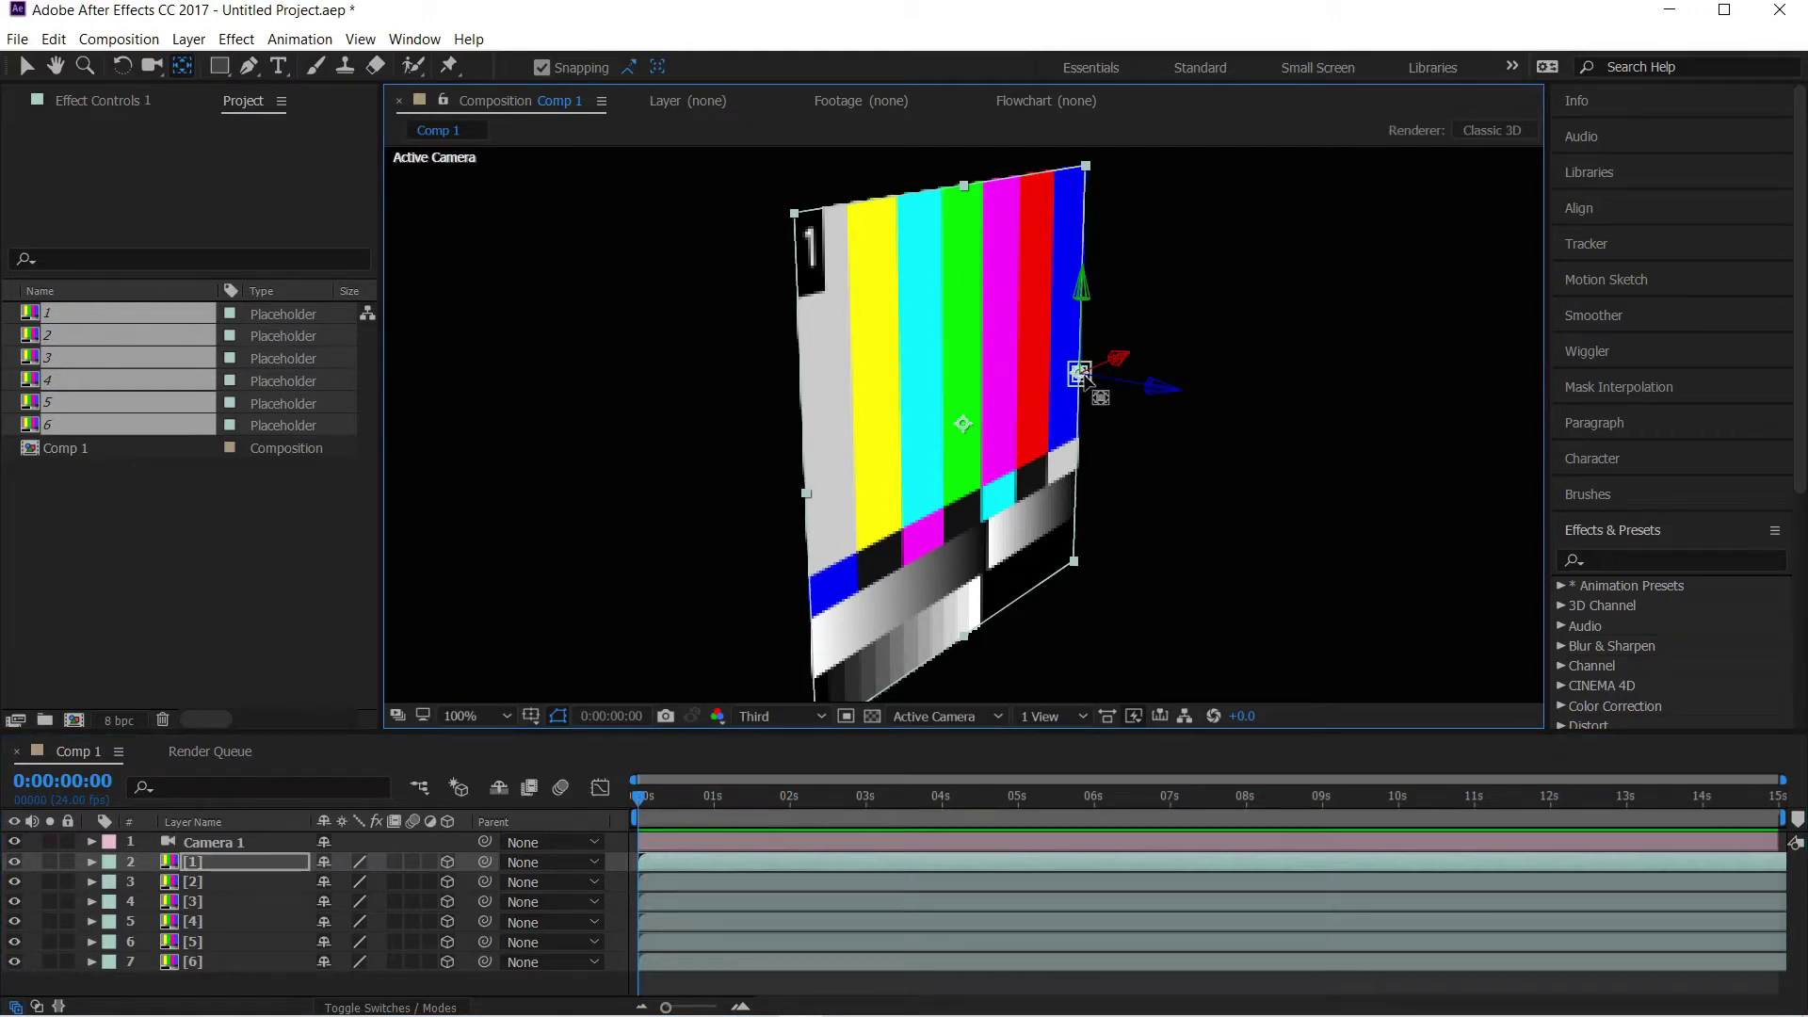
left_click_drag(1083, 376, 1084, 377)
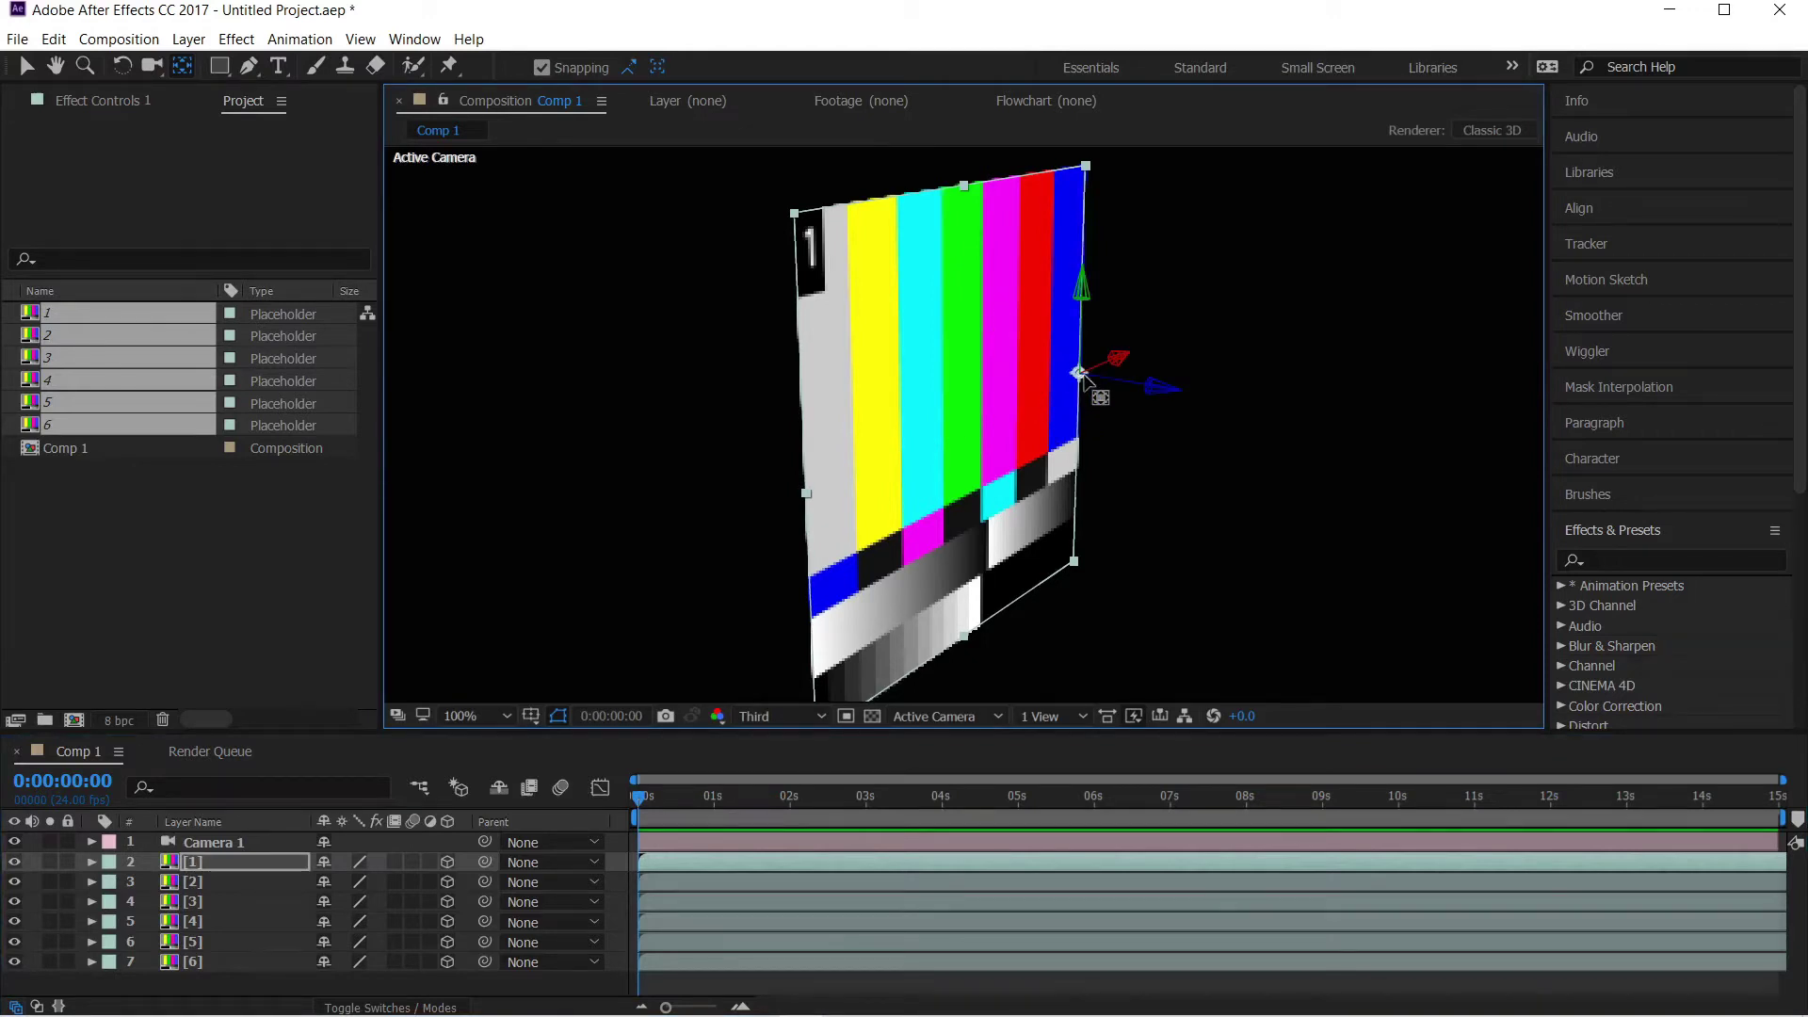
Set layer 1's Y Rotation to -90° so it folds about its blue-bar edge
left_click(232, 859)
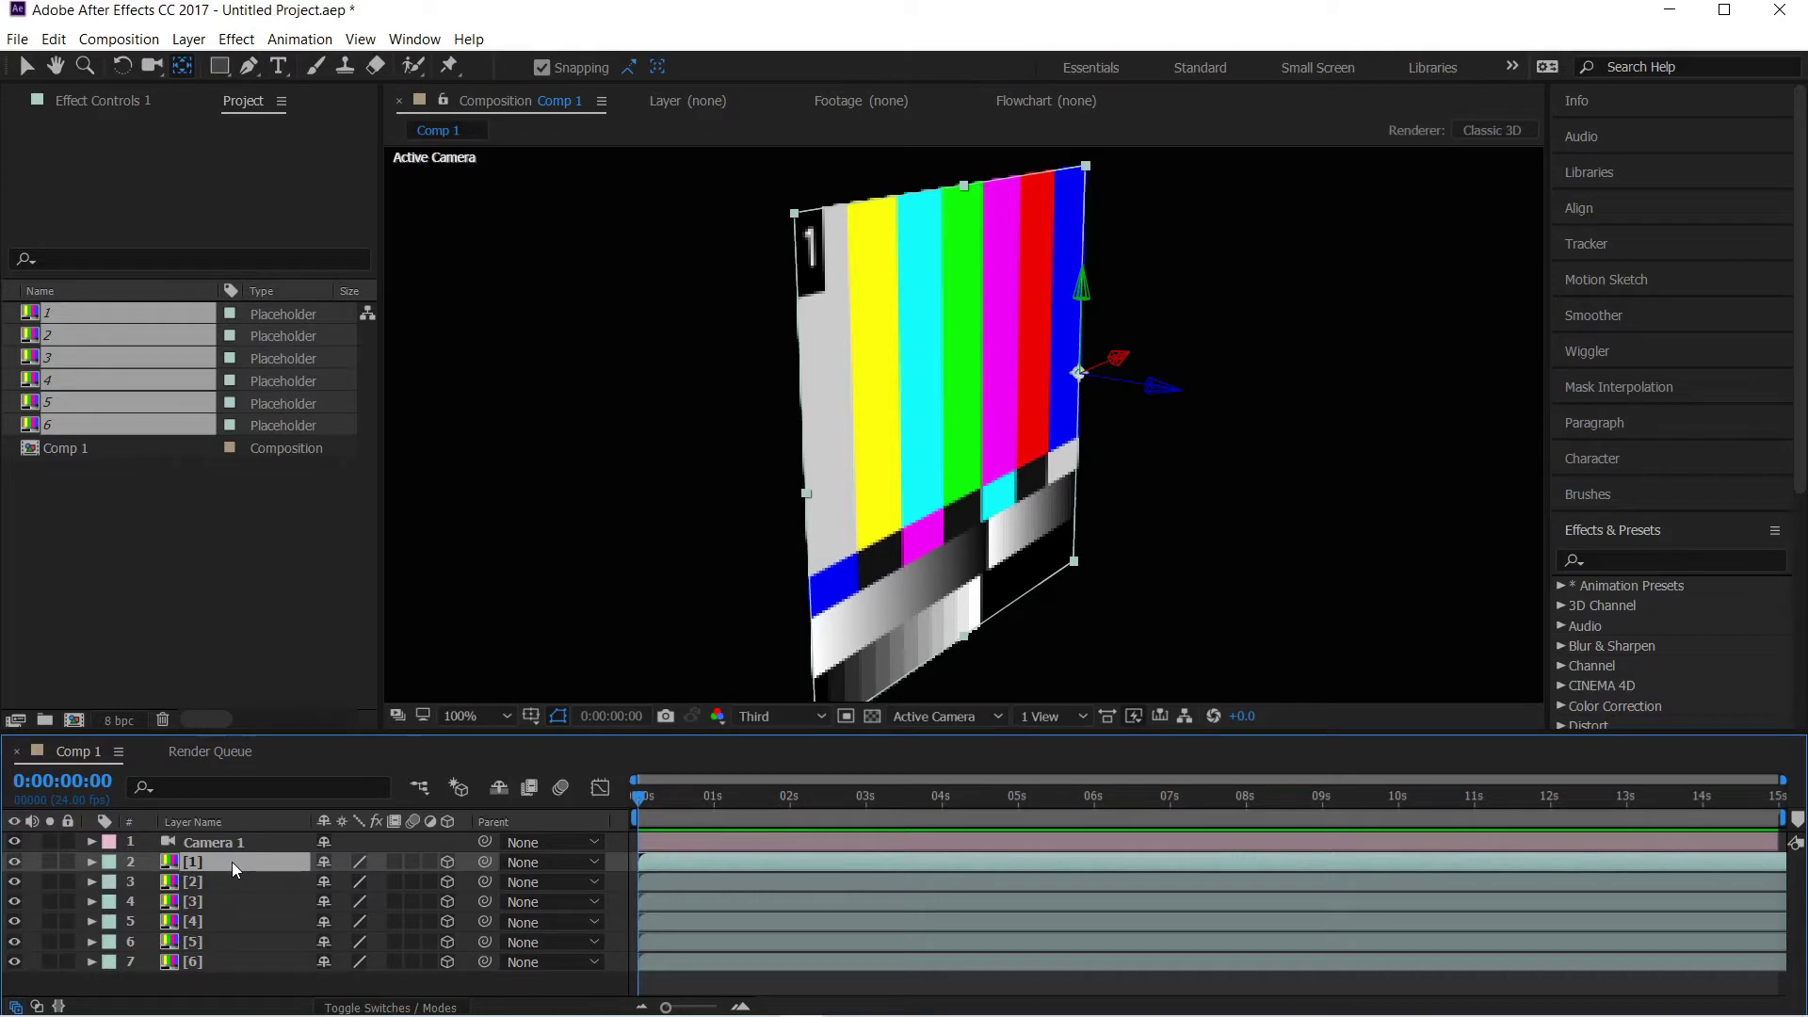
key("r")
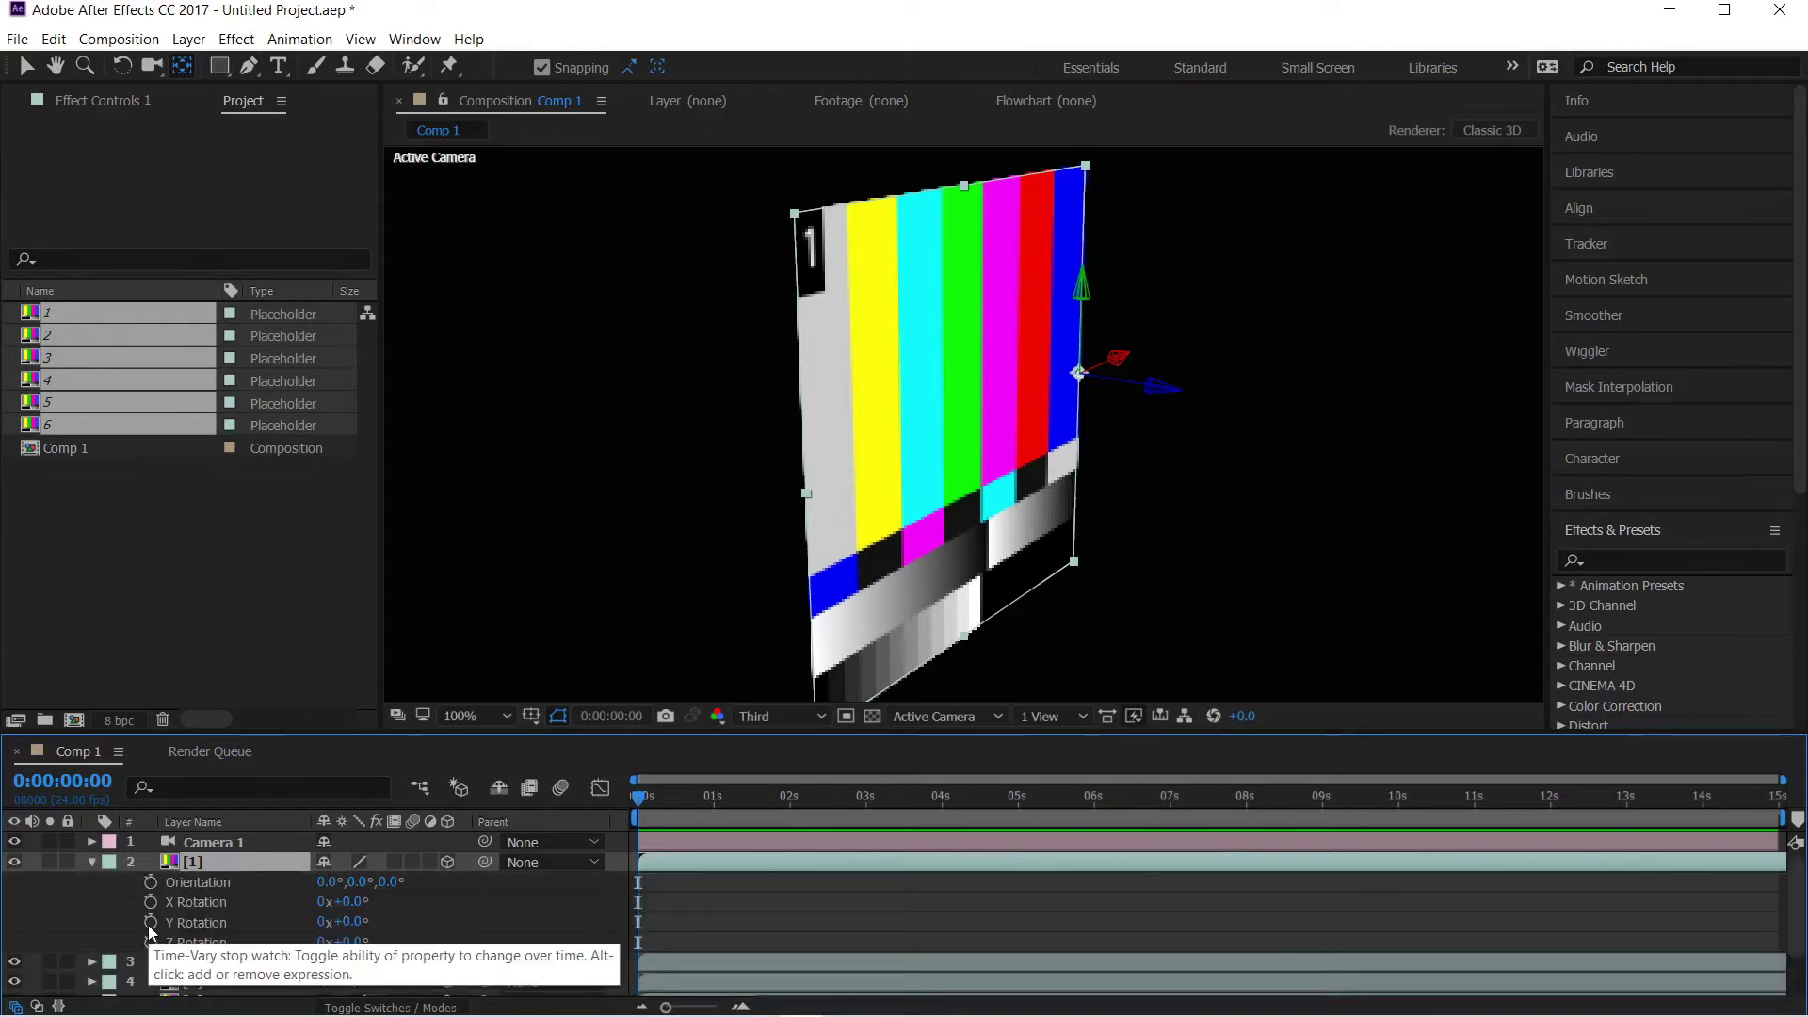
left_click_drag(356, 934, 240, 942)
left_click(345, 922)
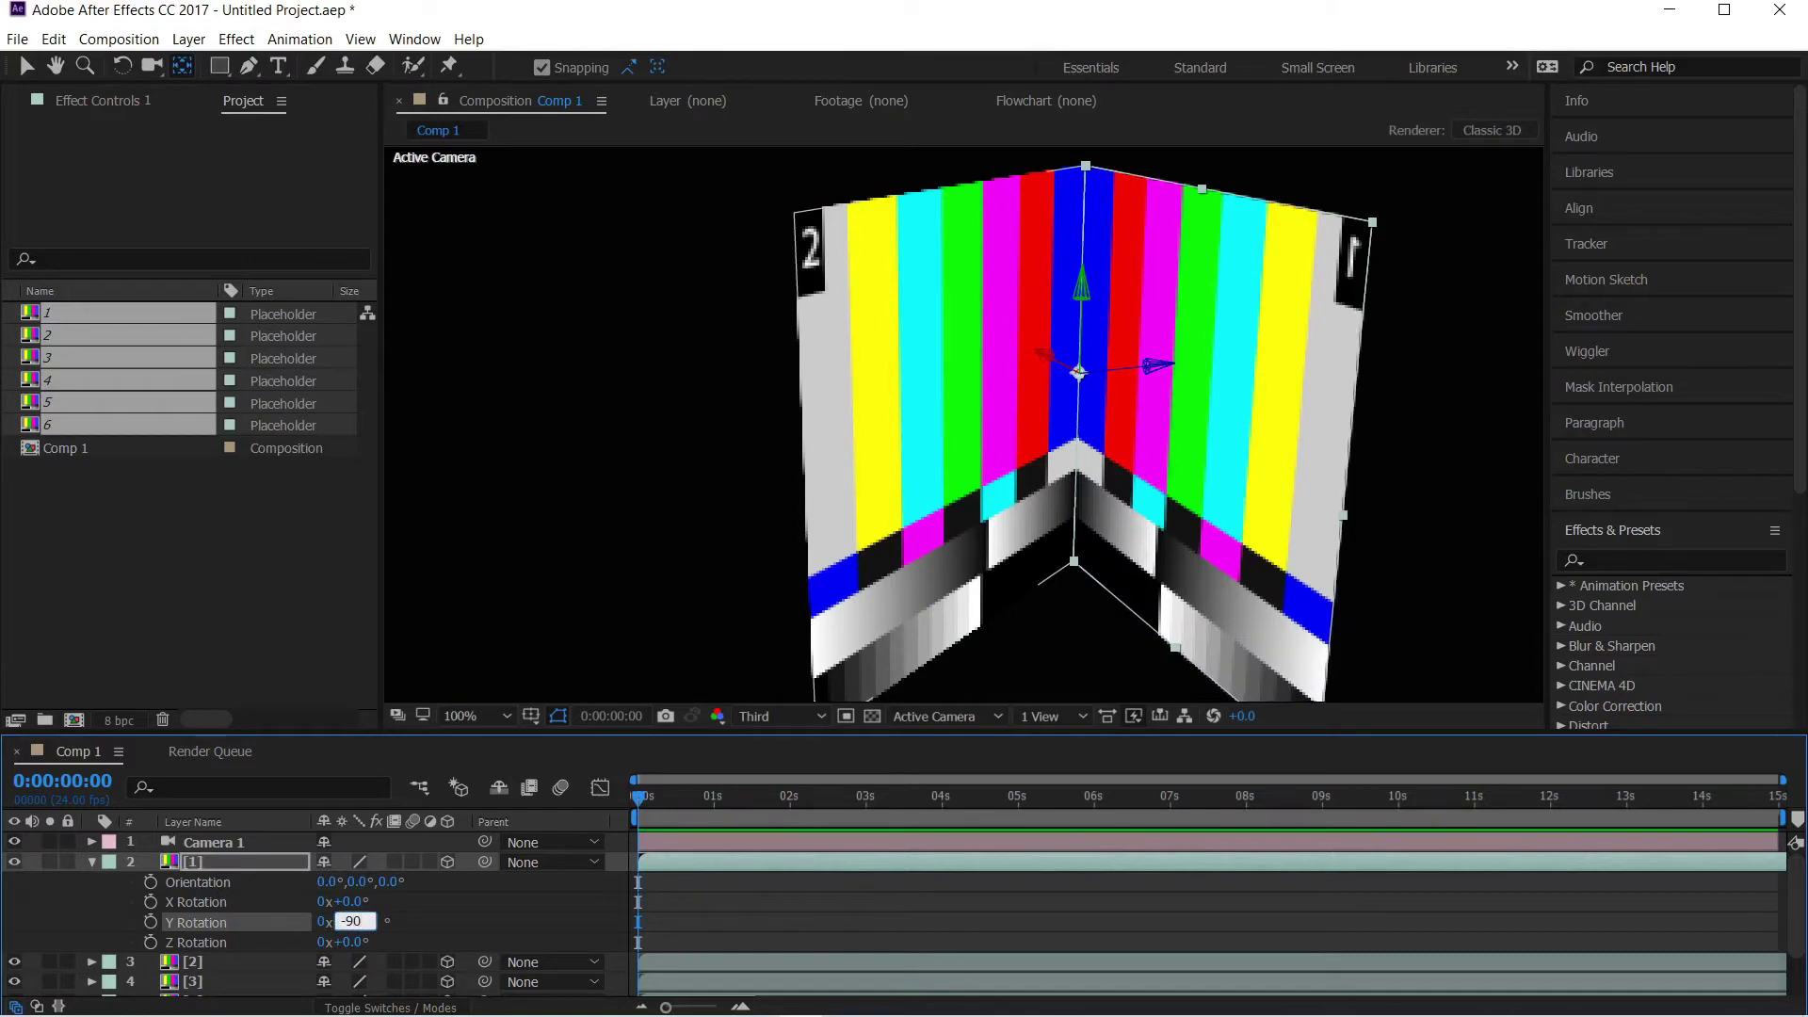
type("-90")
key("Return")
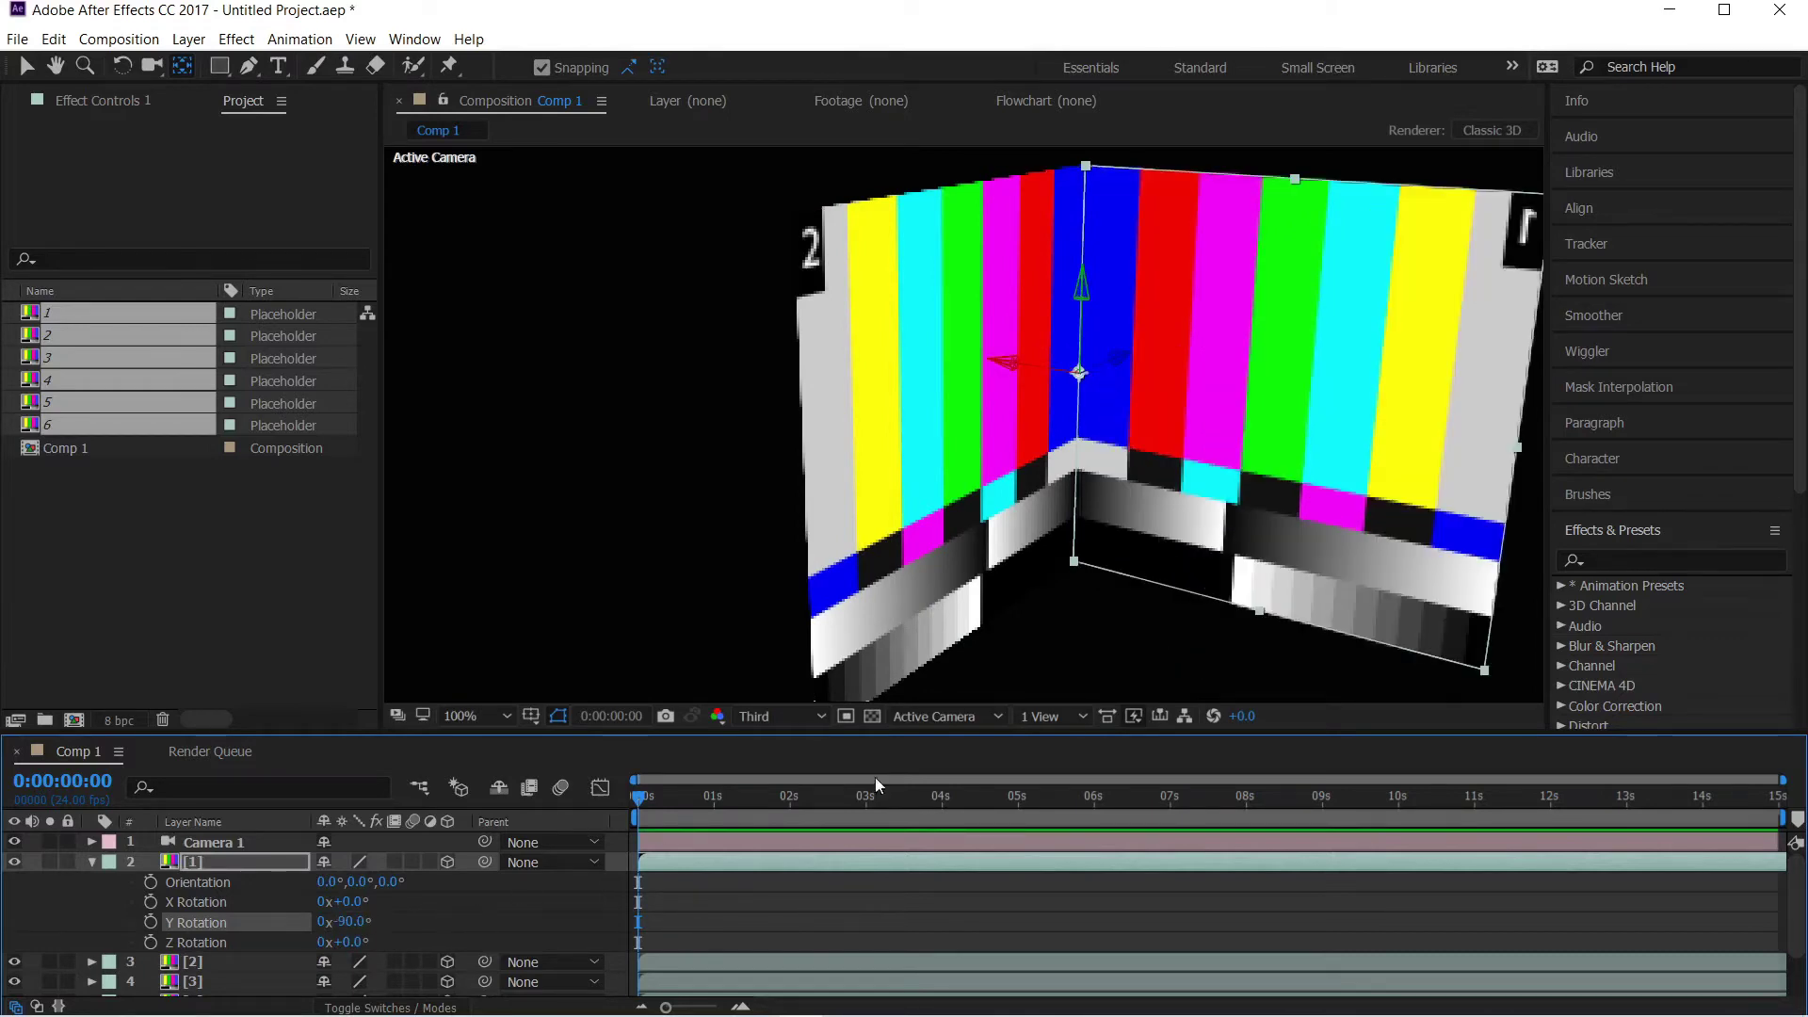
scroll(1040, 477, "up", 3)
scroll(1039, 477, "down", 5)
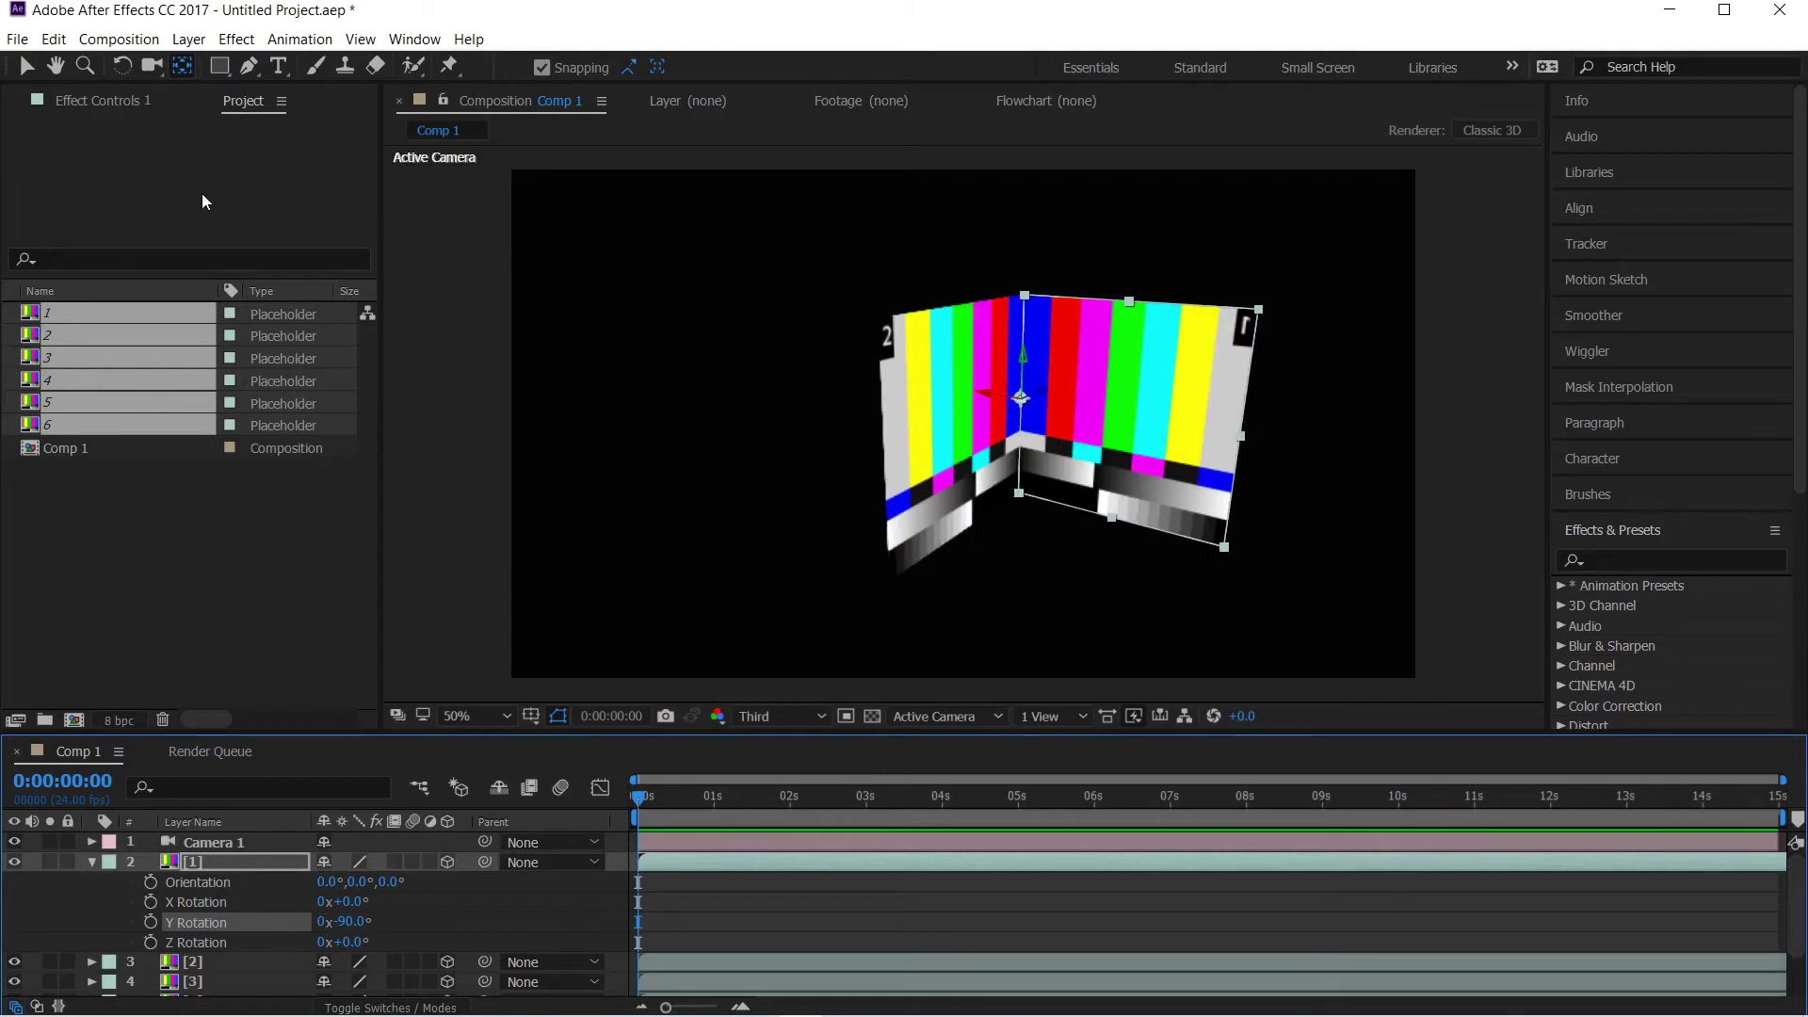
Switch to the Selection tool, collapse layer 1's rotation properties and select layer 2
left_click(27, 70)
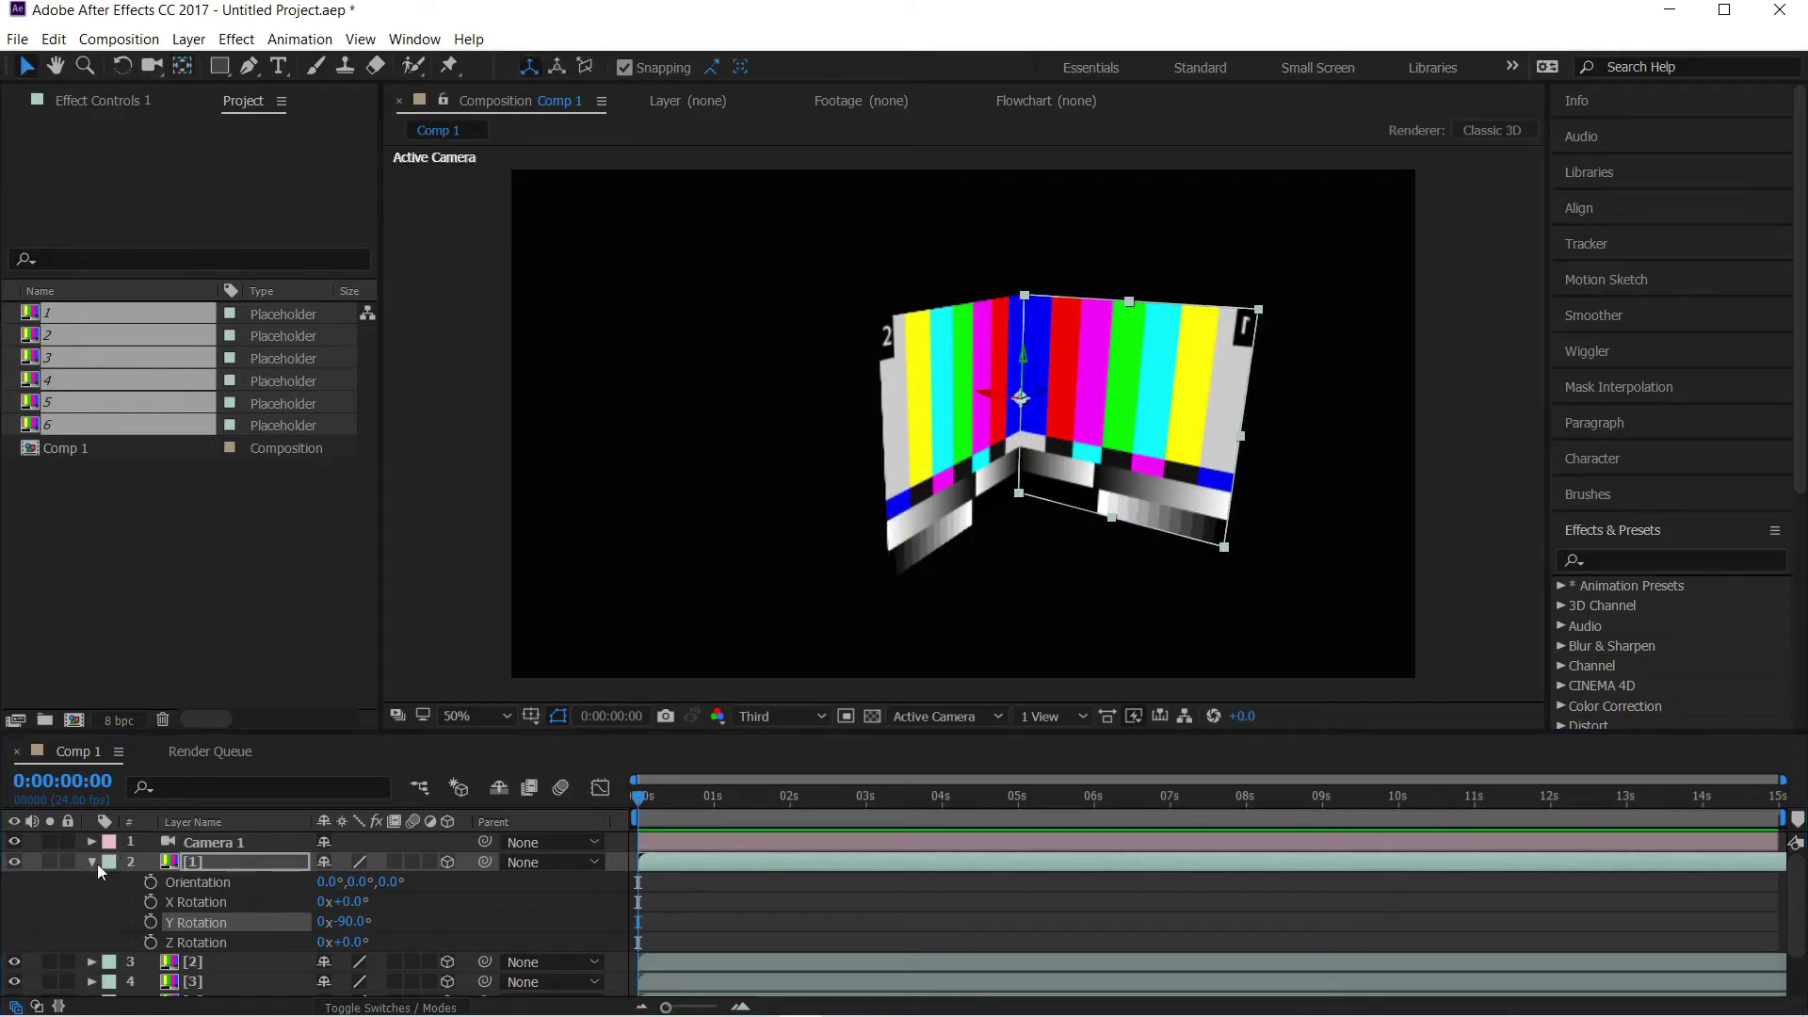
left_click(93, 862)
left_click(201, 879)
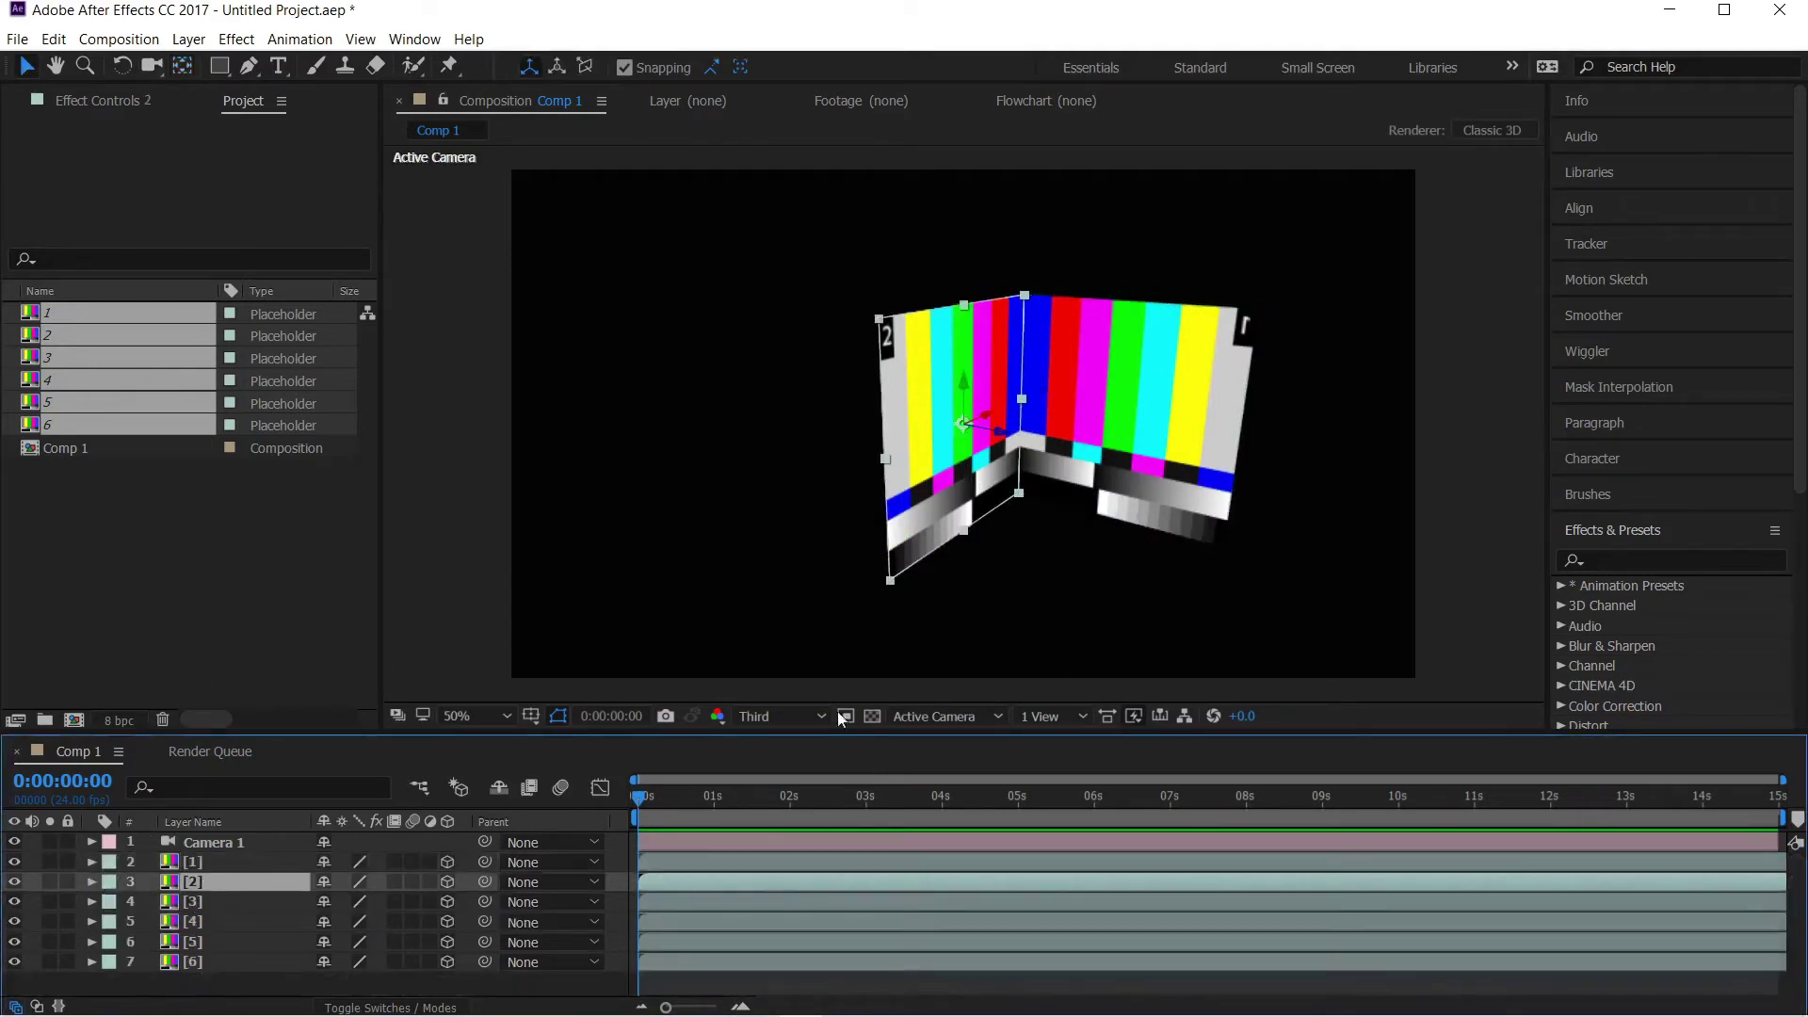
Move layer 2's anchor point to the midpoint of its grey-bar side edge and rotate it about that edge until it stands perpendicular, facing layer 1
key("c")
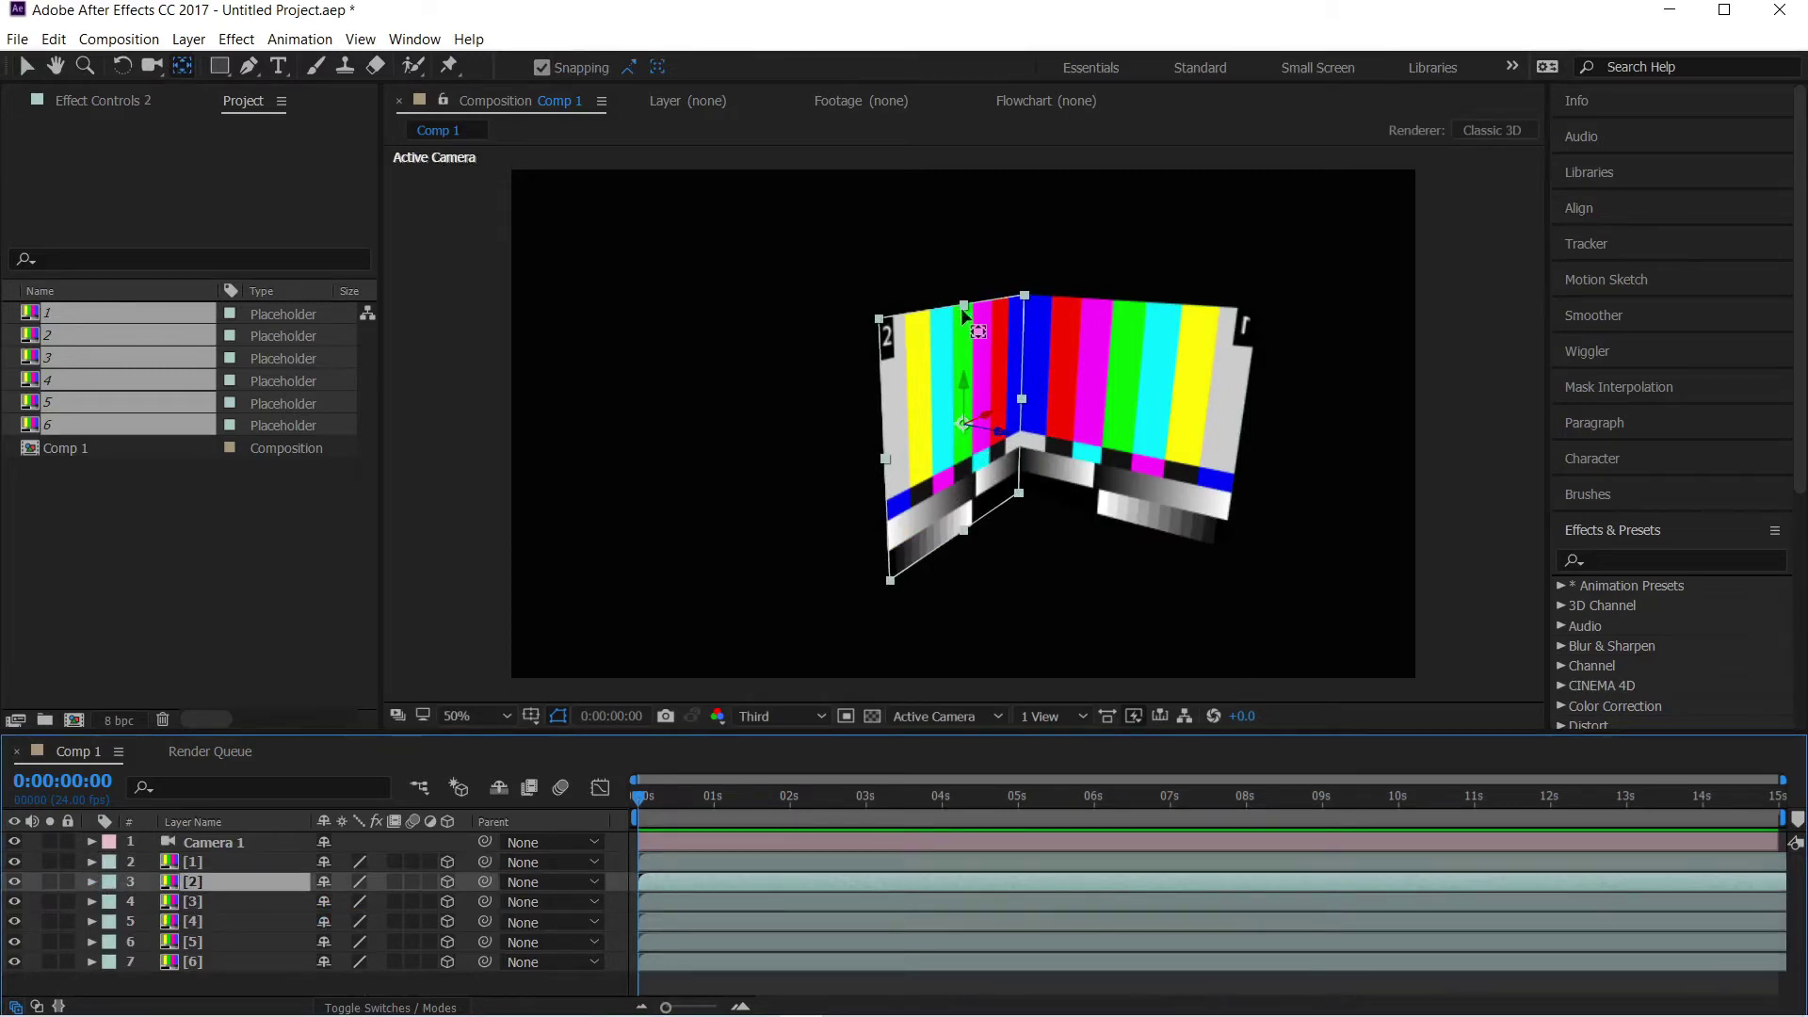
scroll(980, 421, "up", 2)
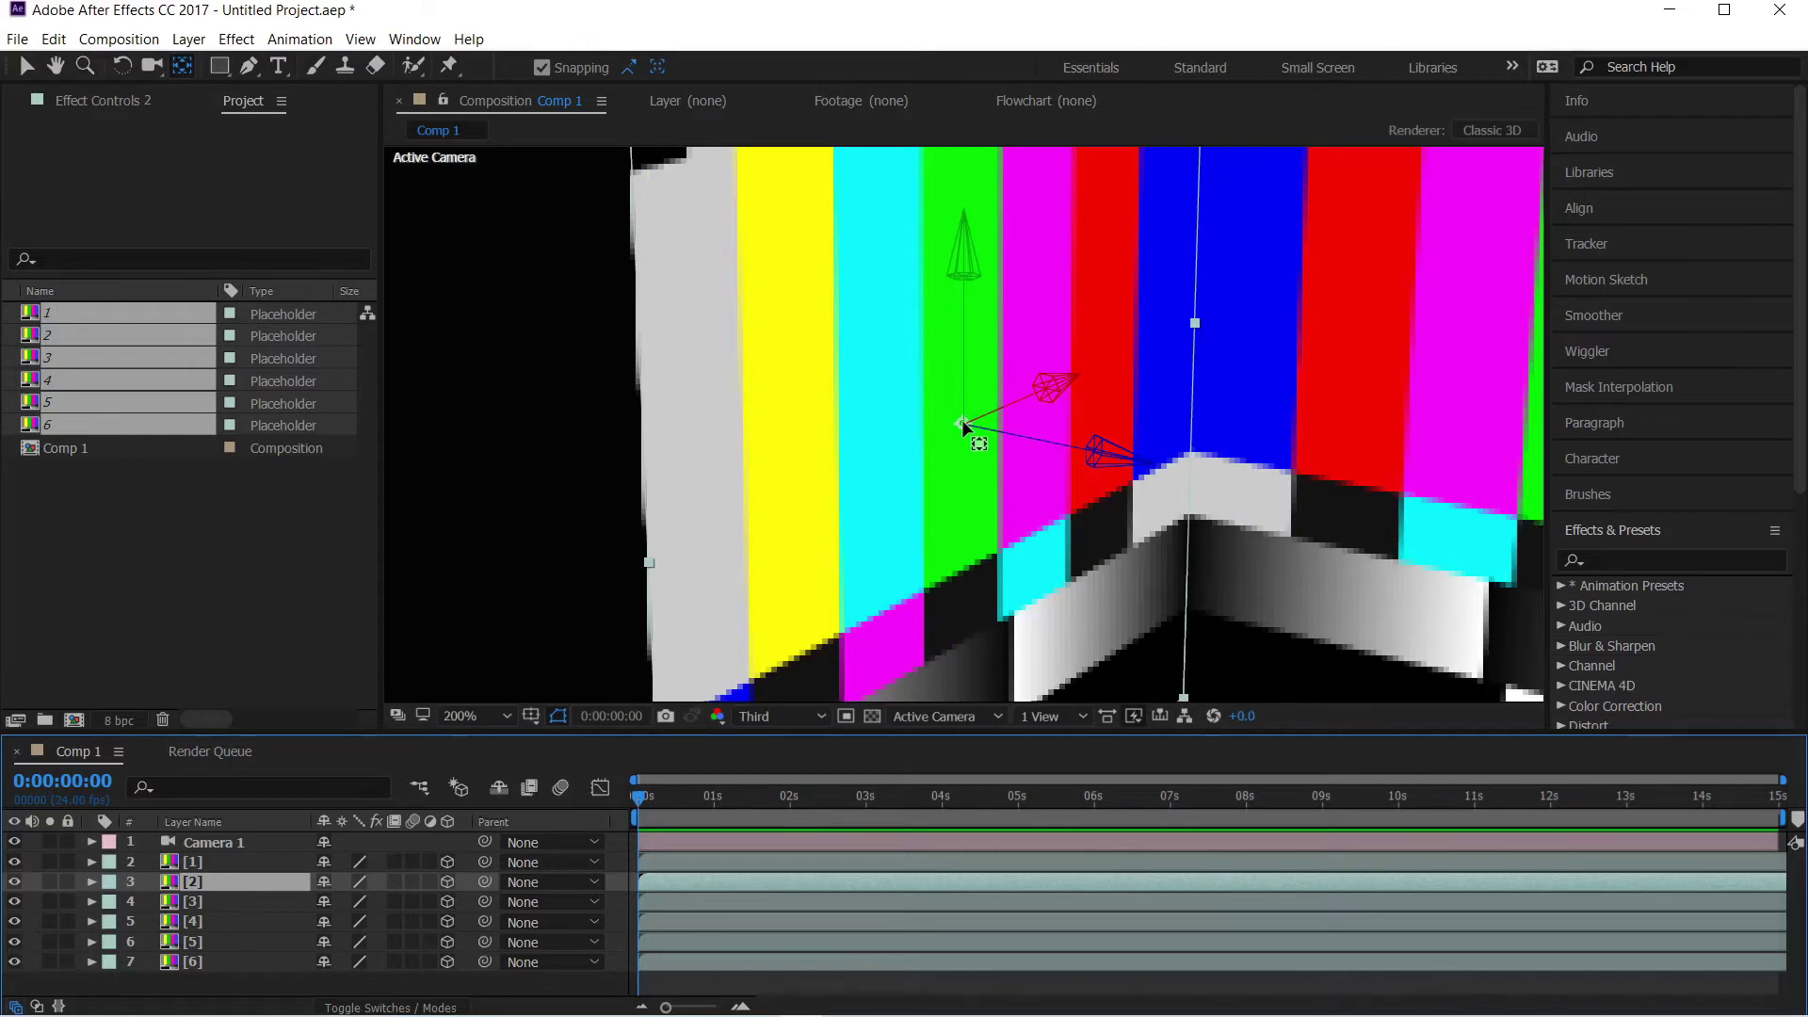
left_click_drag(980, 421, 645, 564)
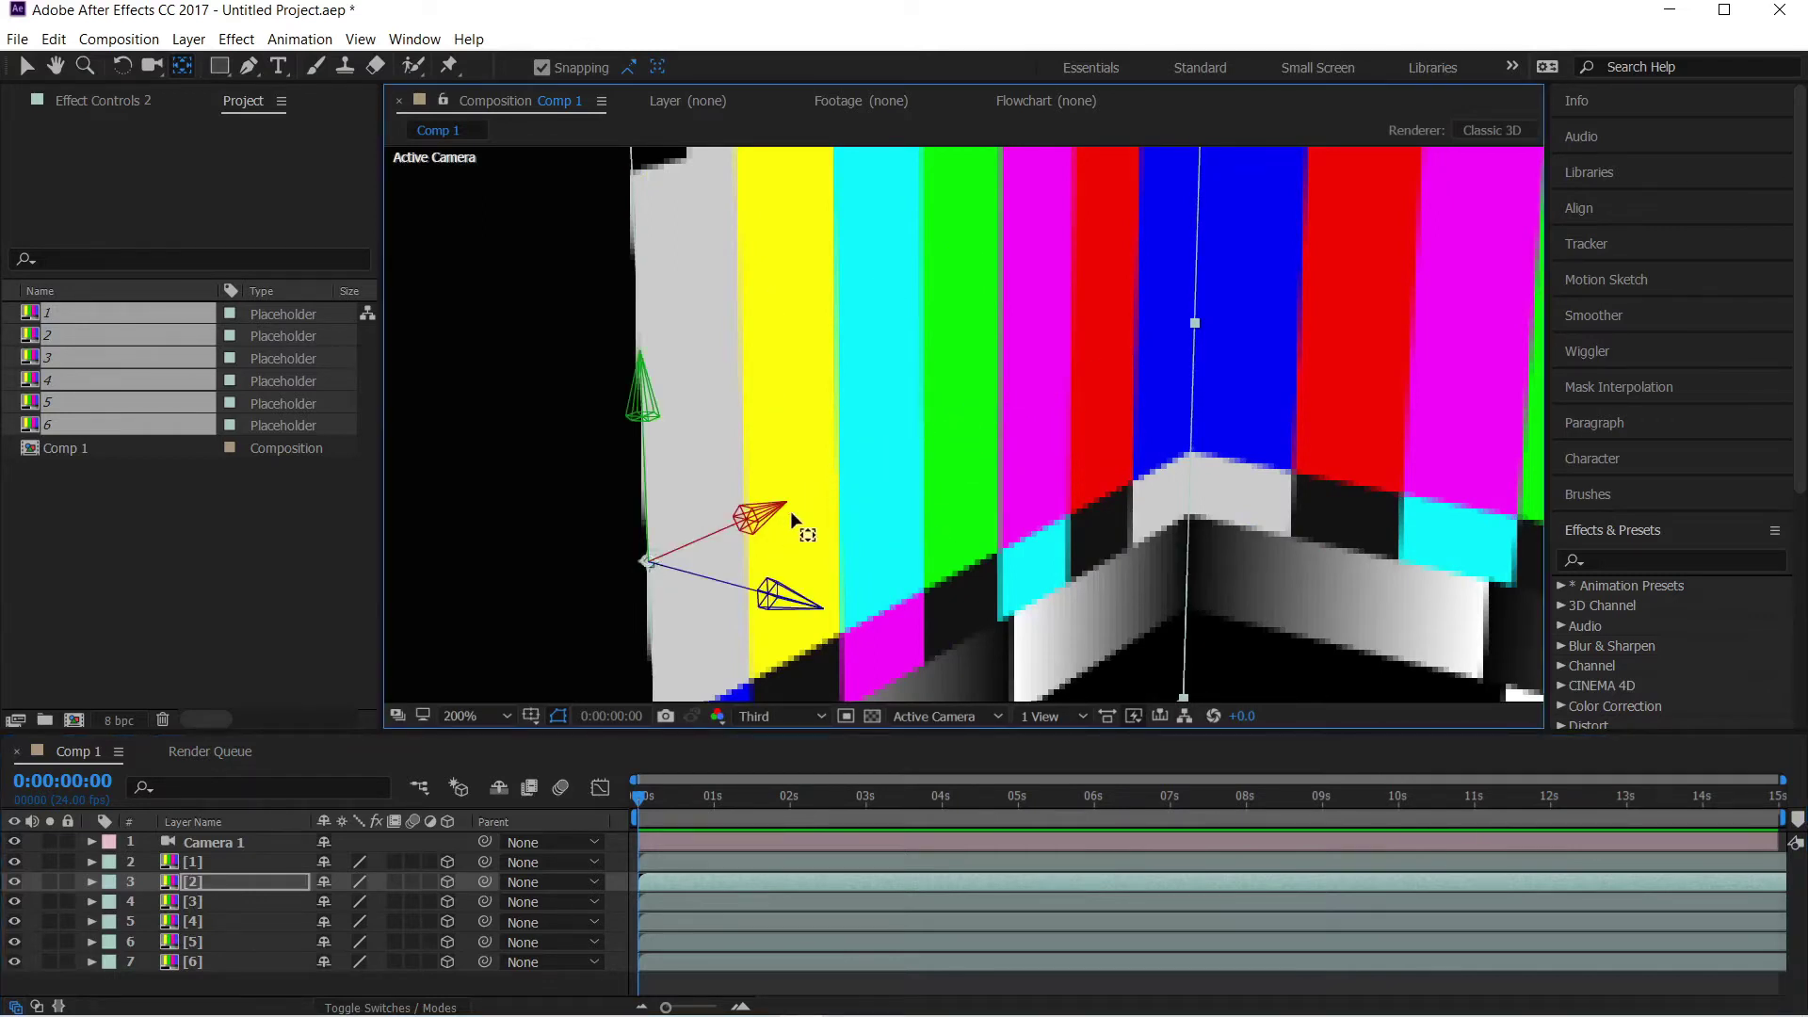
key("comma")
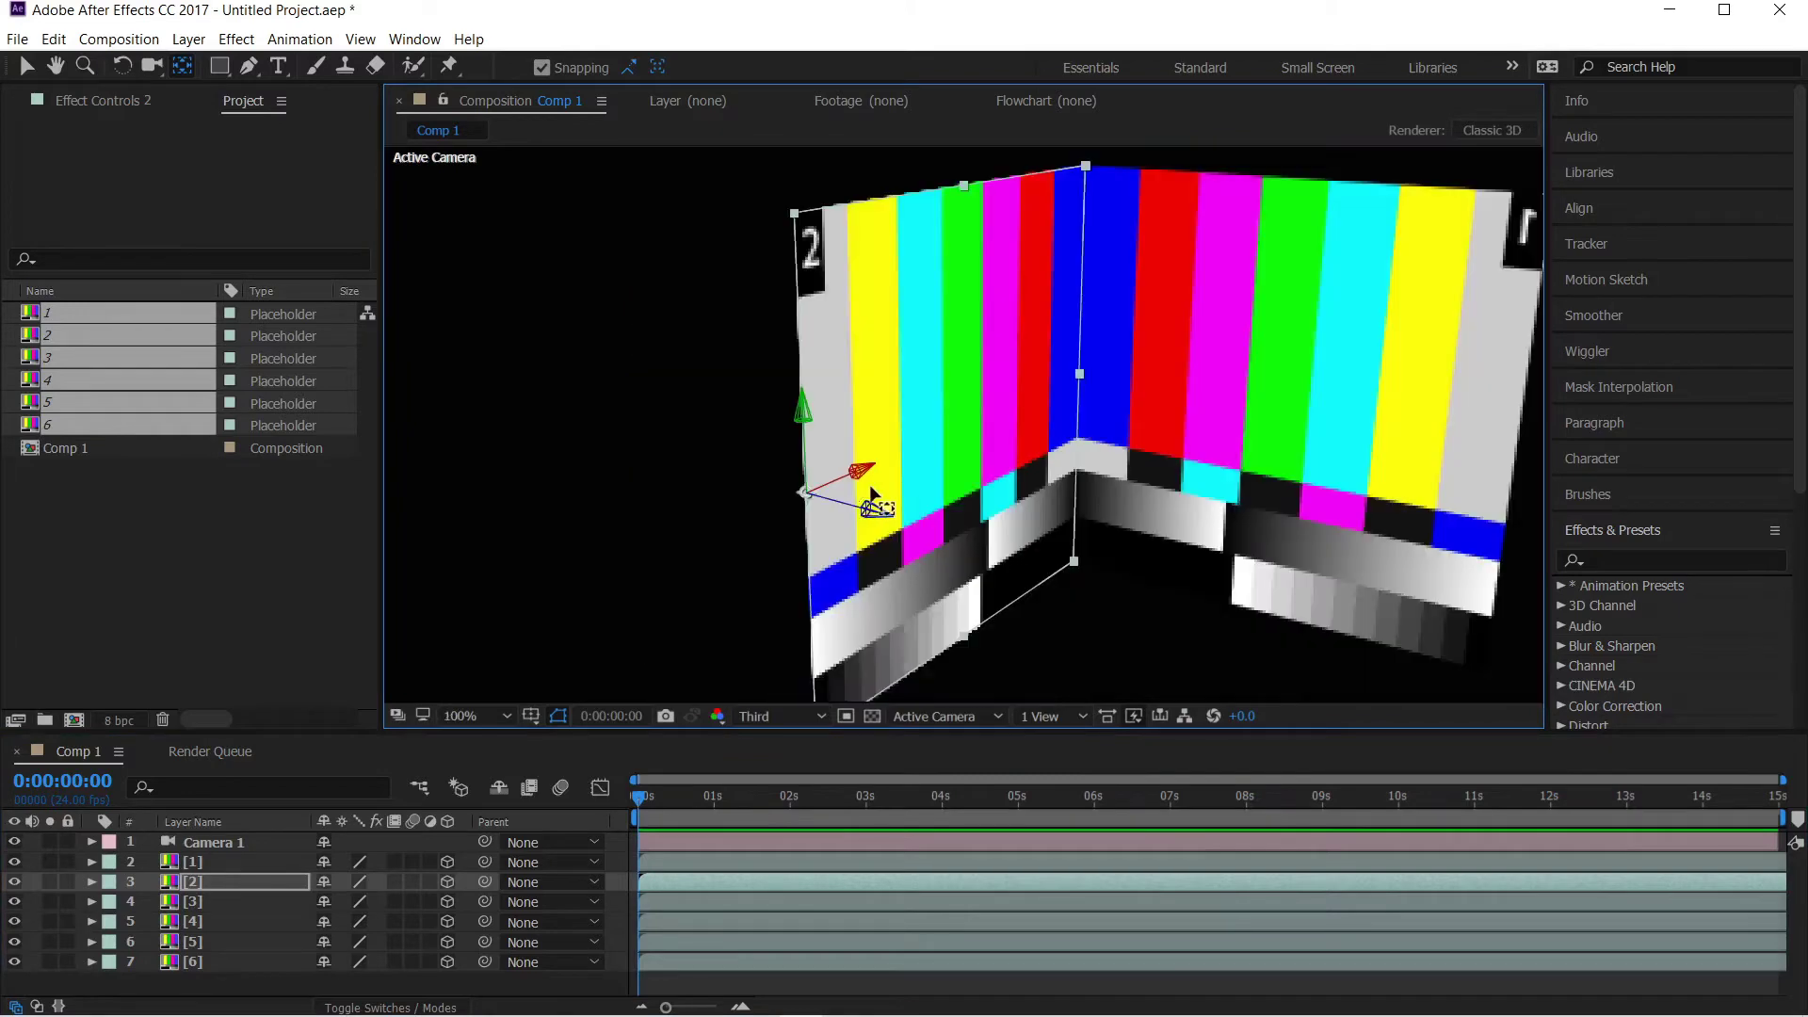
left_click(122, 66)
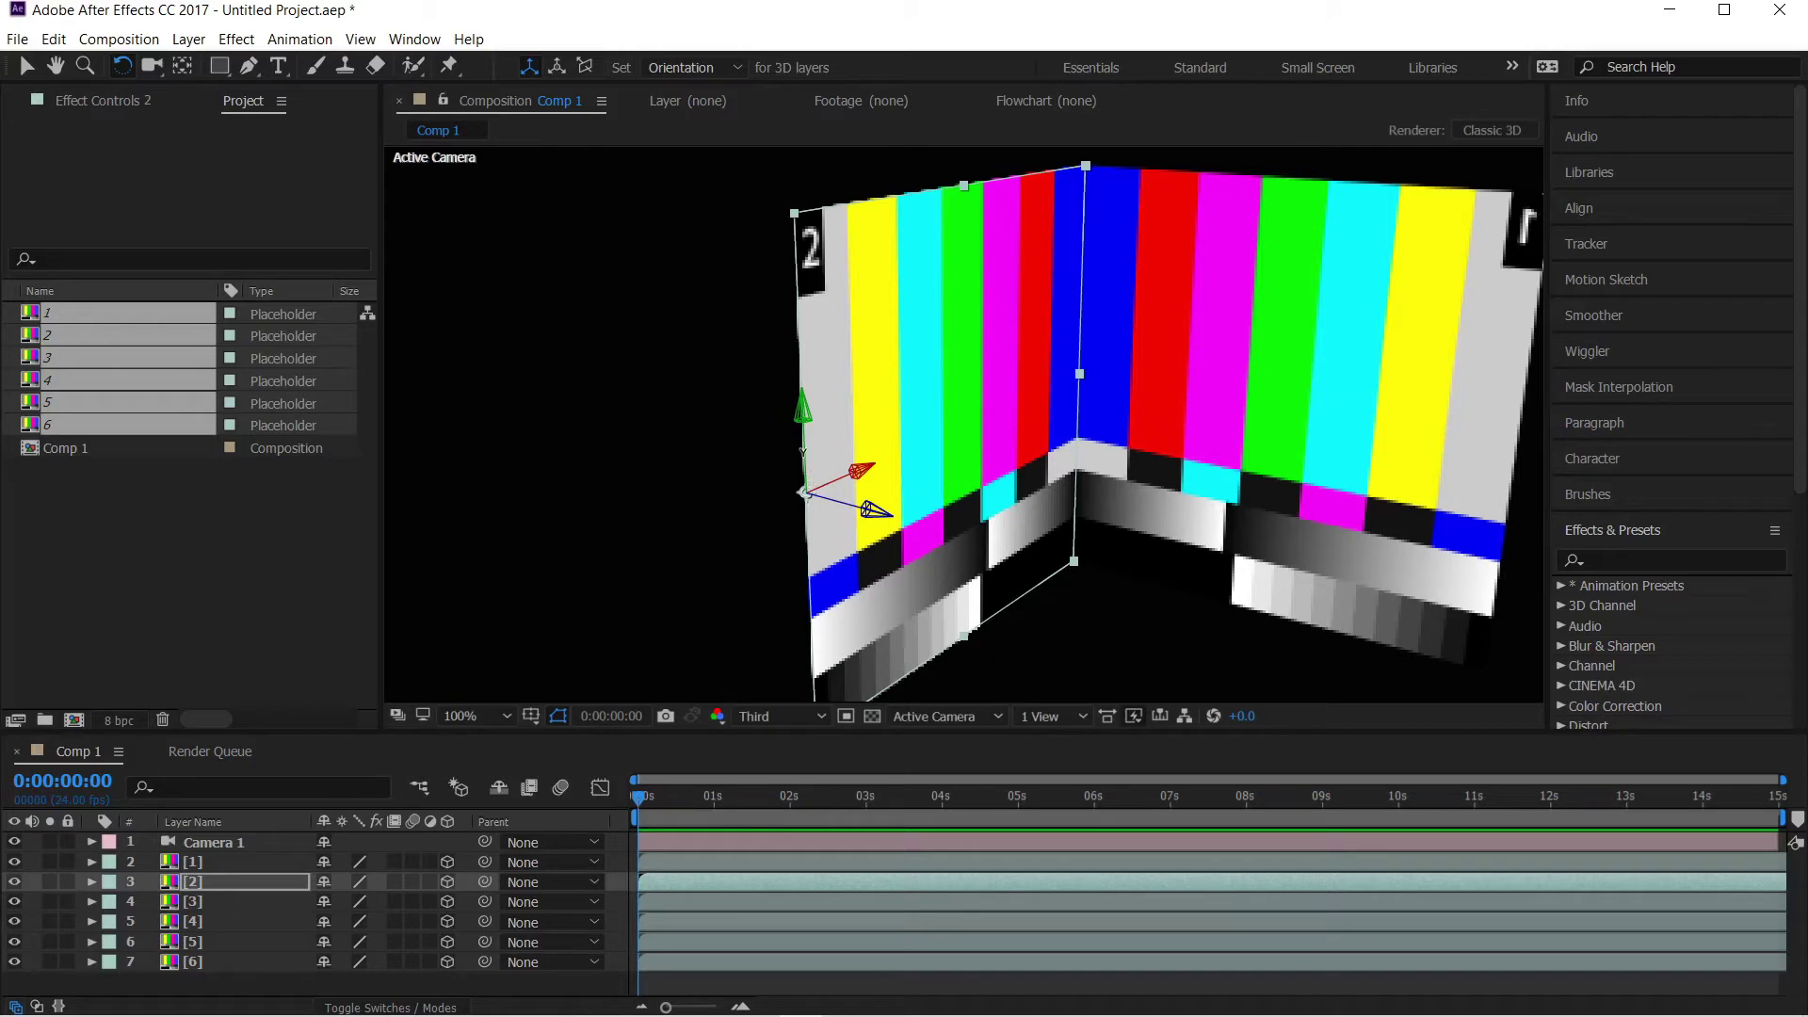
left_click_drag(803, 452, 718, 476)
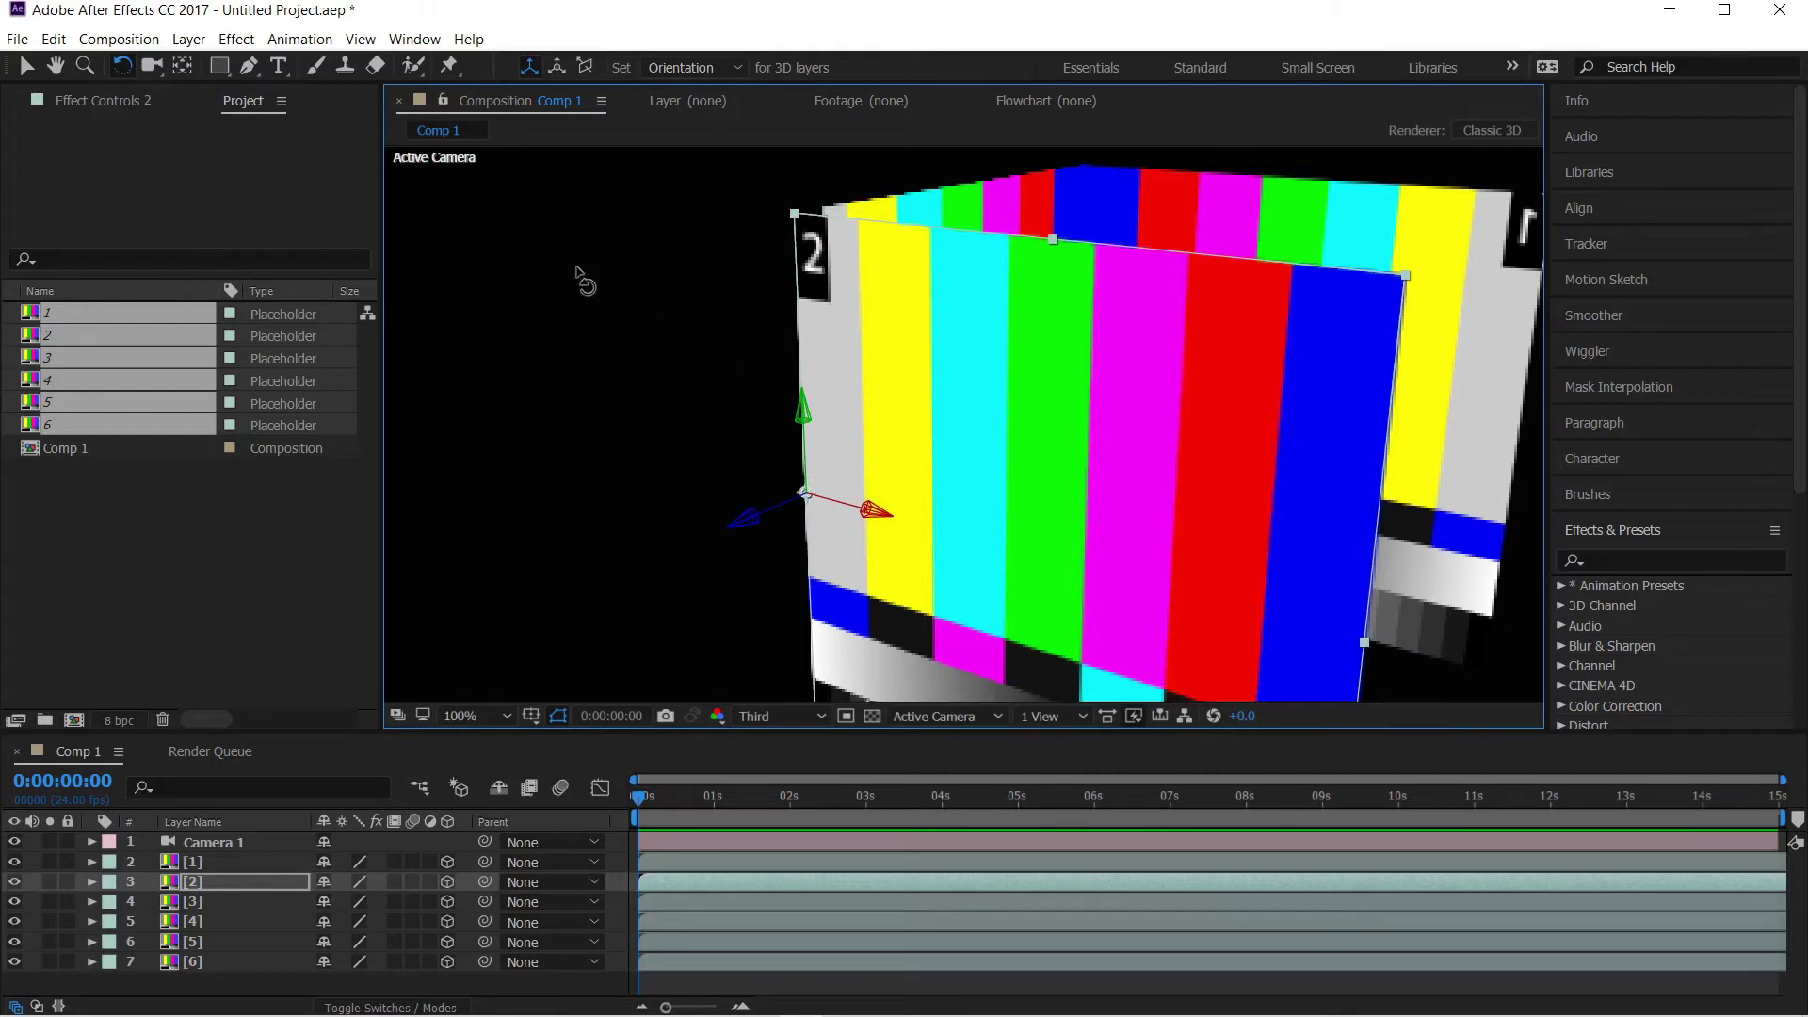
Orbit the camera with the Unified Camera tool to look straight into the open box from the front
left_click(150, 65)
left_click_drag(1280, 480, 1168, 458)
key("comma")
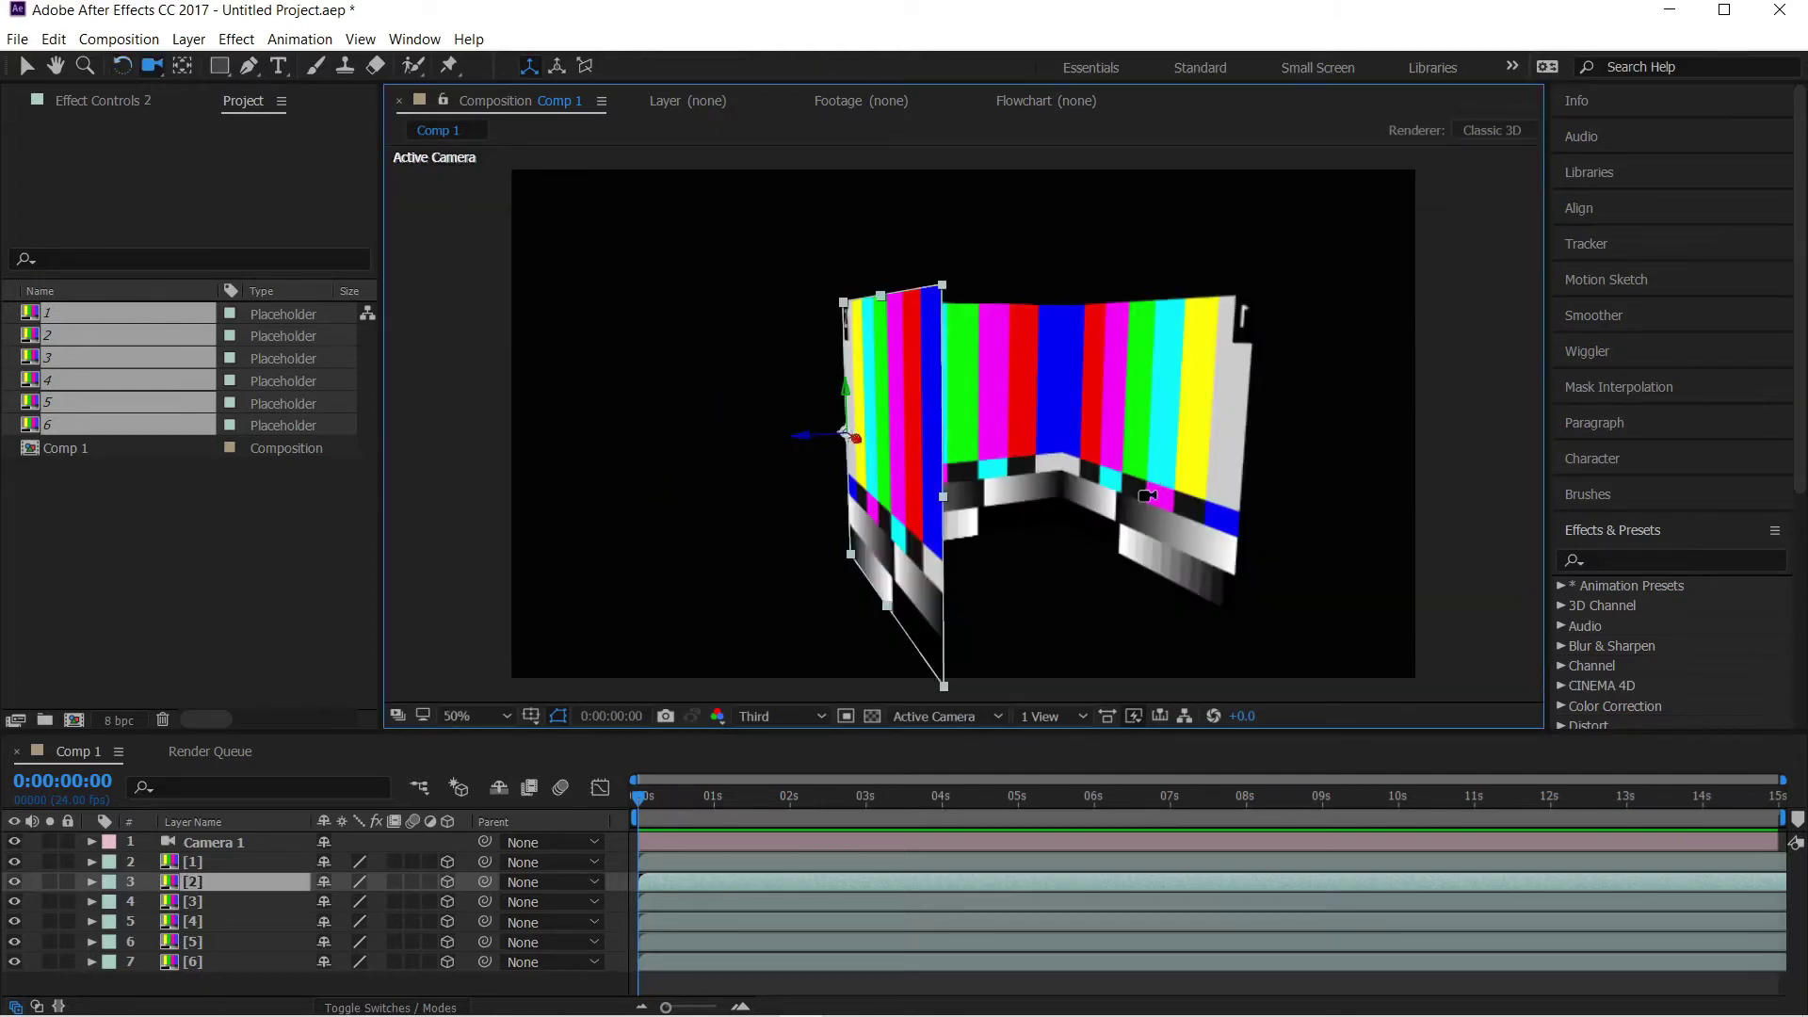
left_click(26, 65)
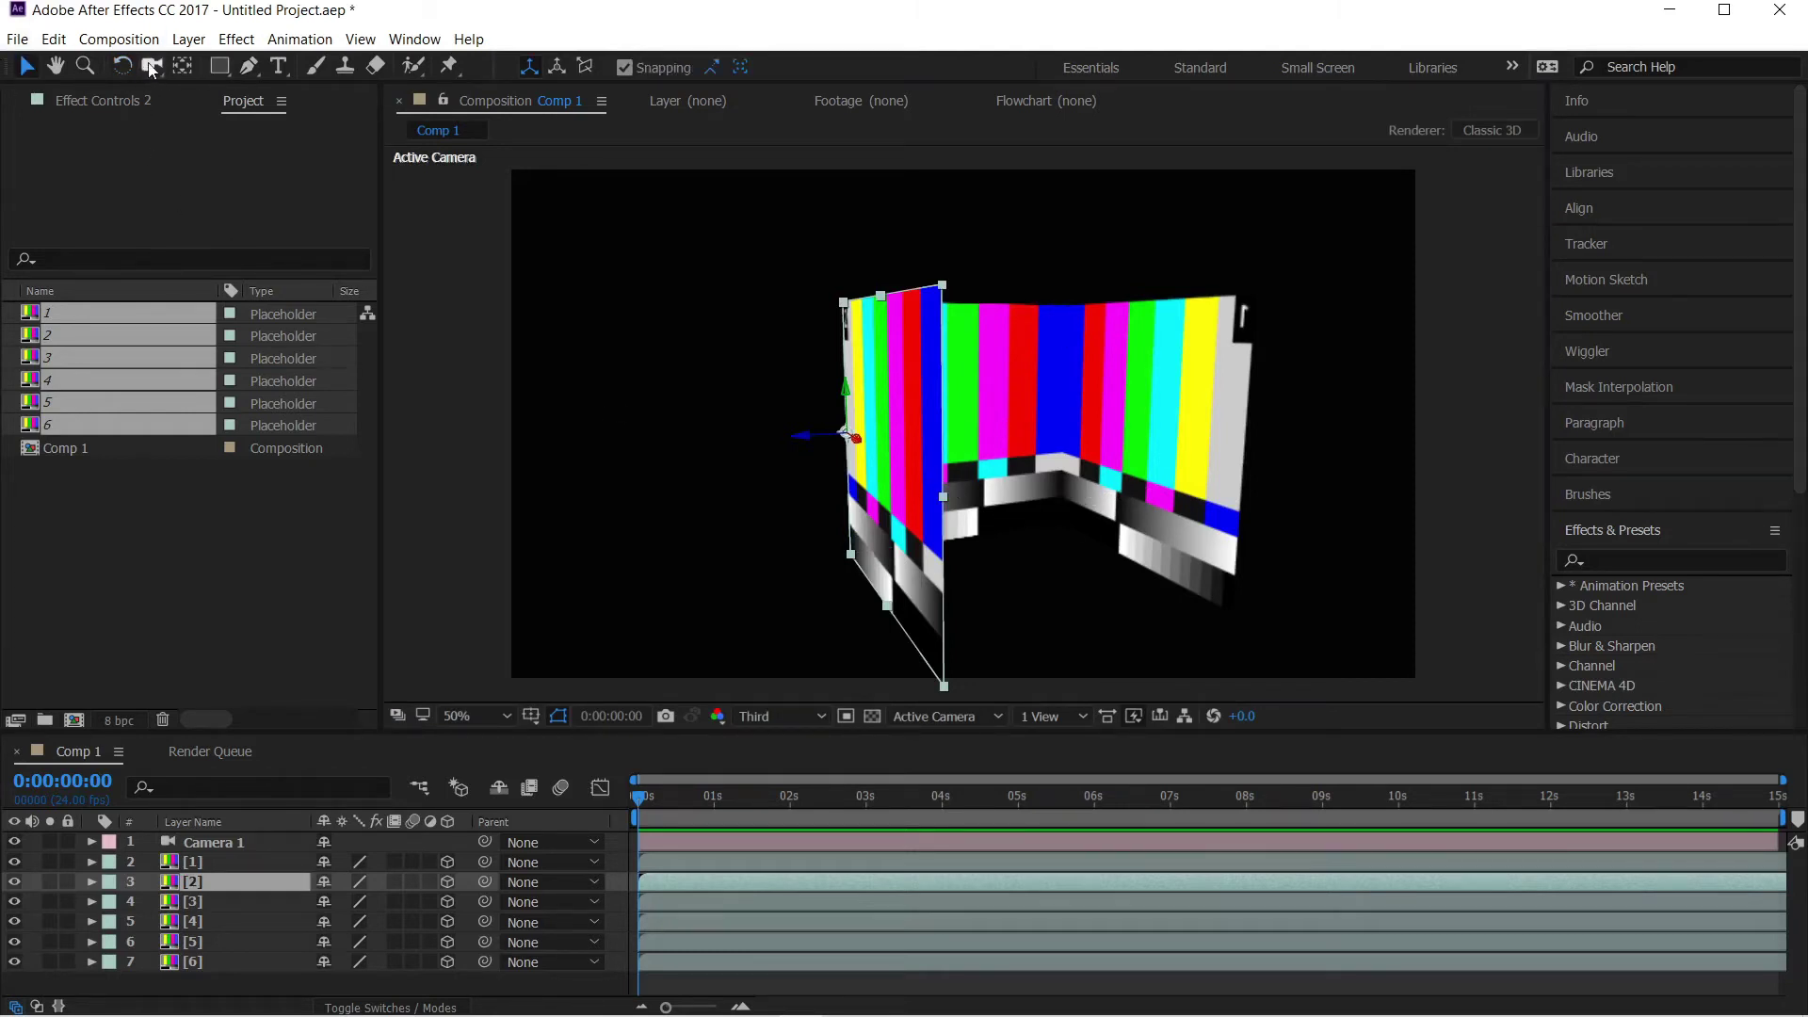
key("c")
left_click_drag(957, 486, 927, 430)
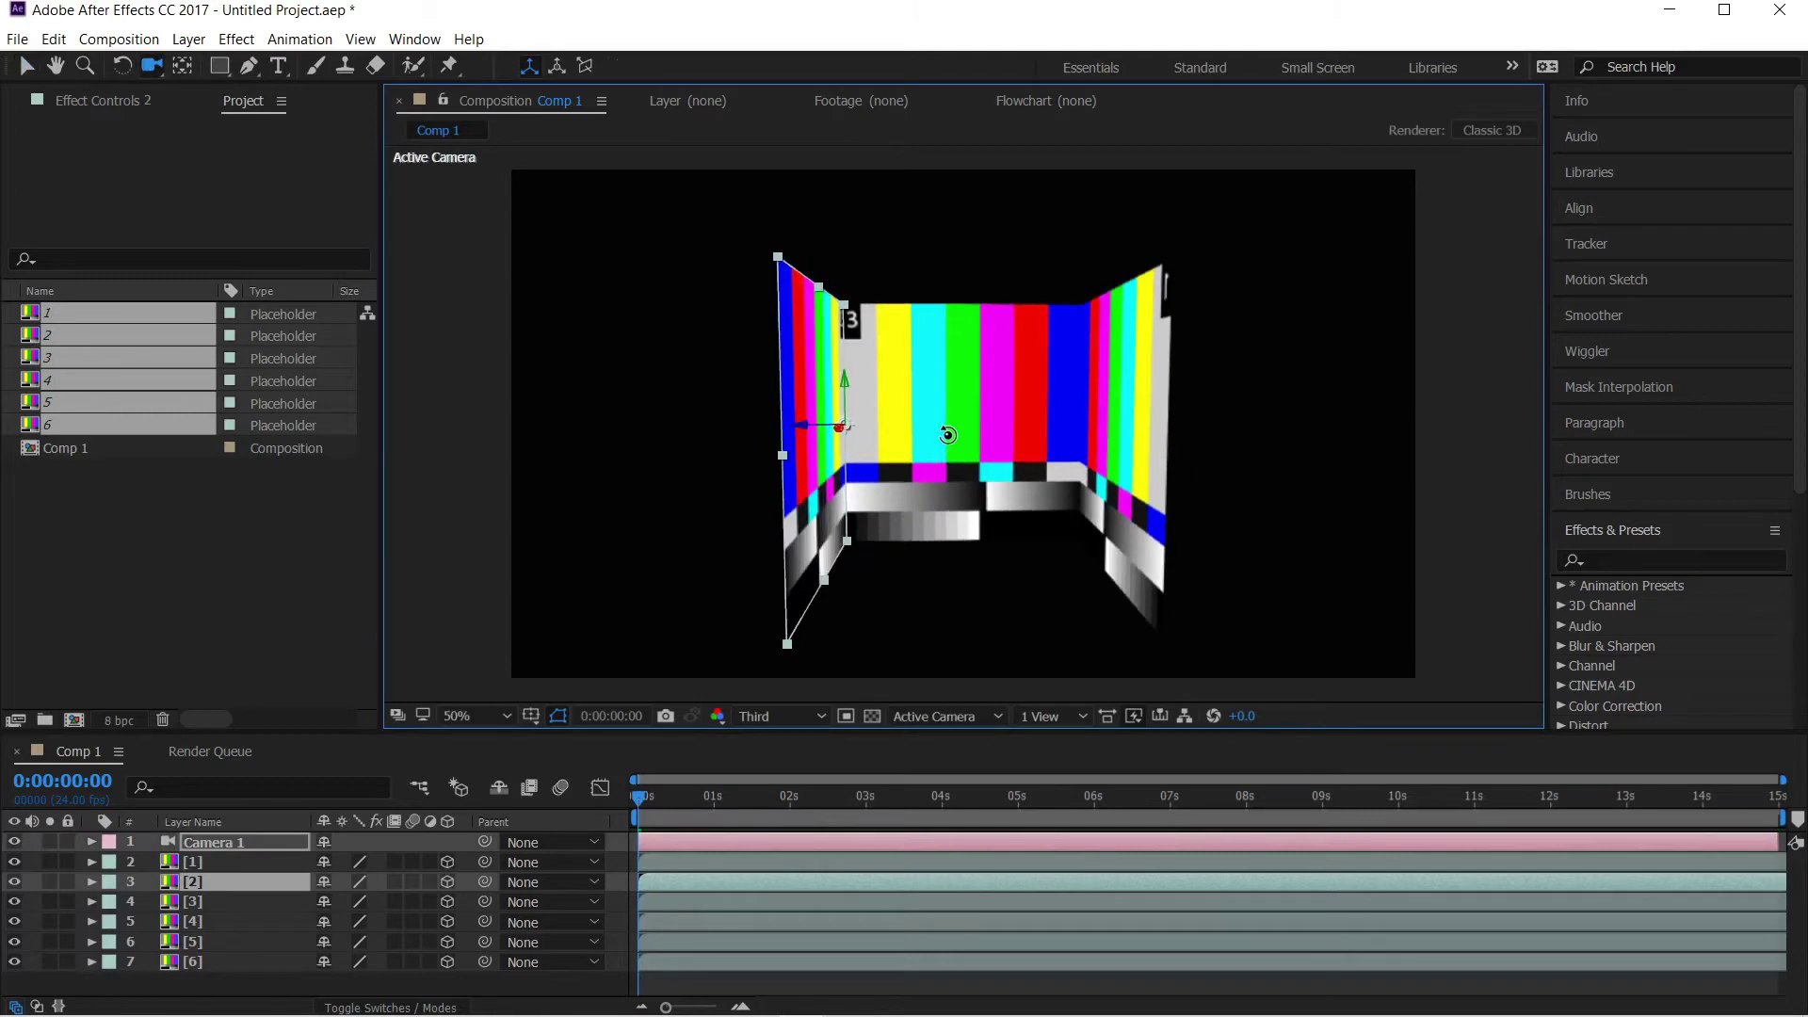
key("v")
Move layer 3's anchor point to its top edge's midpoint and rotate it about that edge towards the camera to form the box's top
left_click(226, 901)
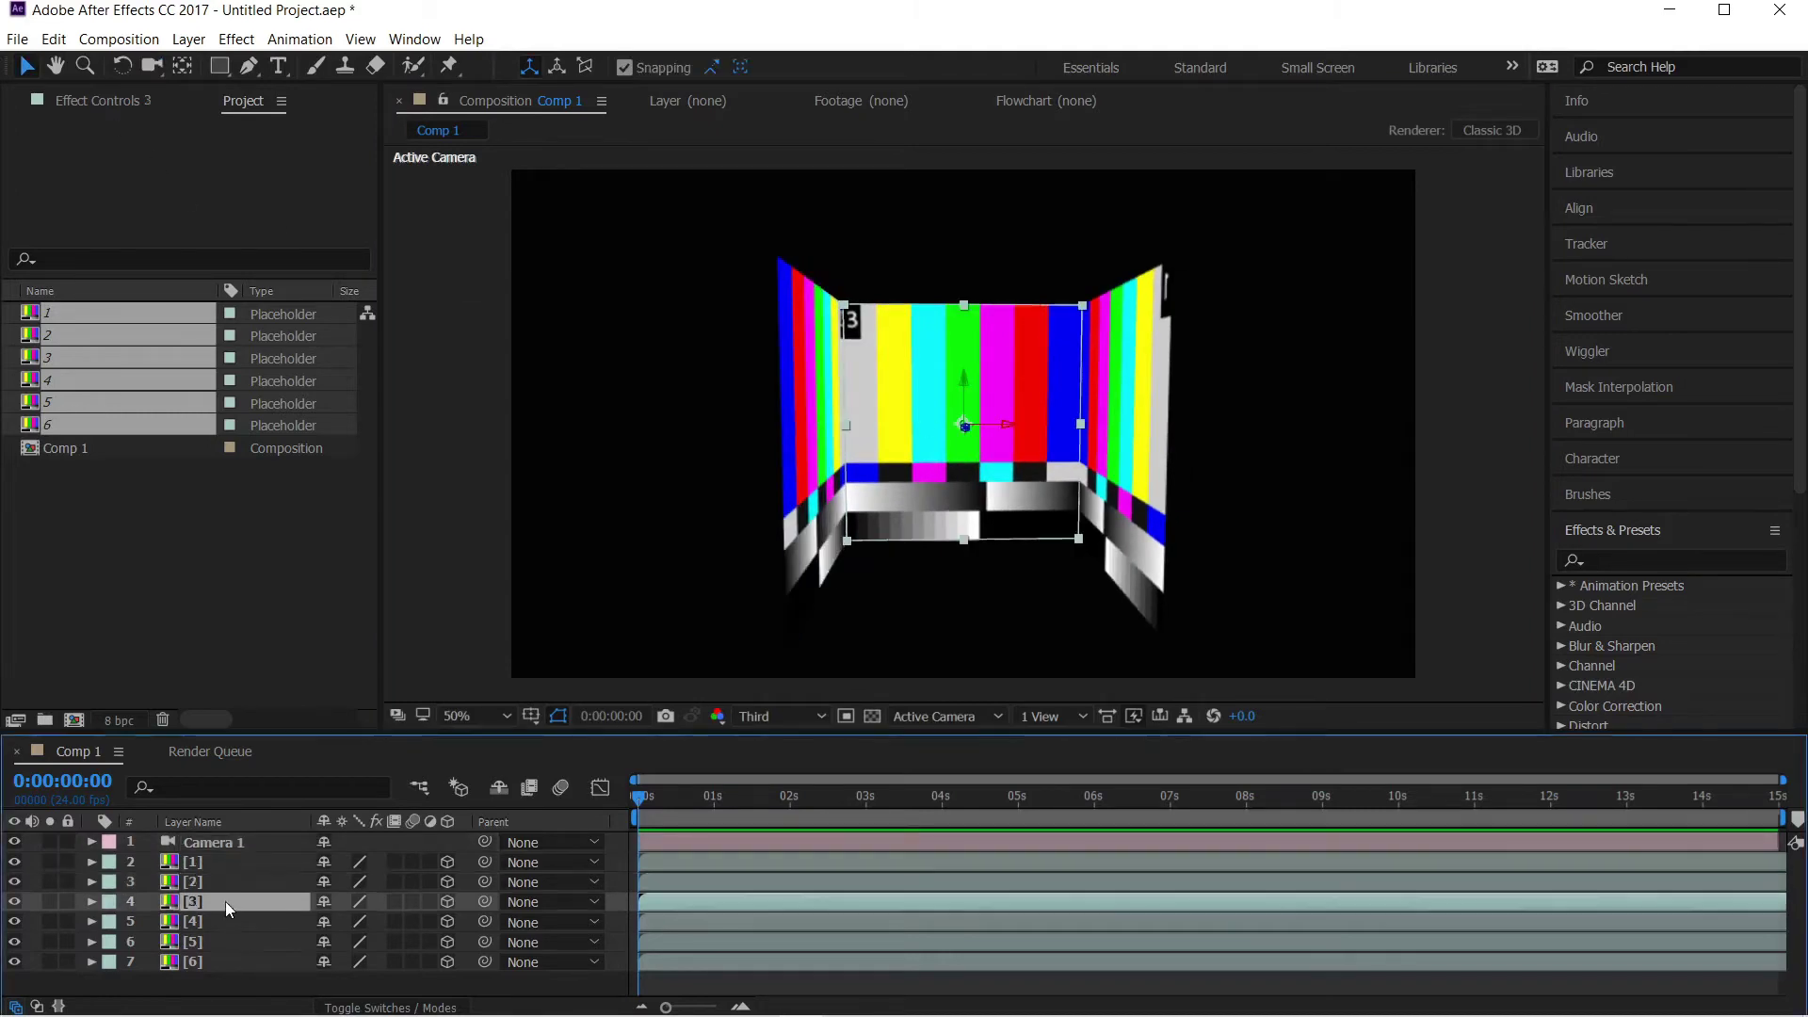
left_click(183, 66)
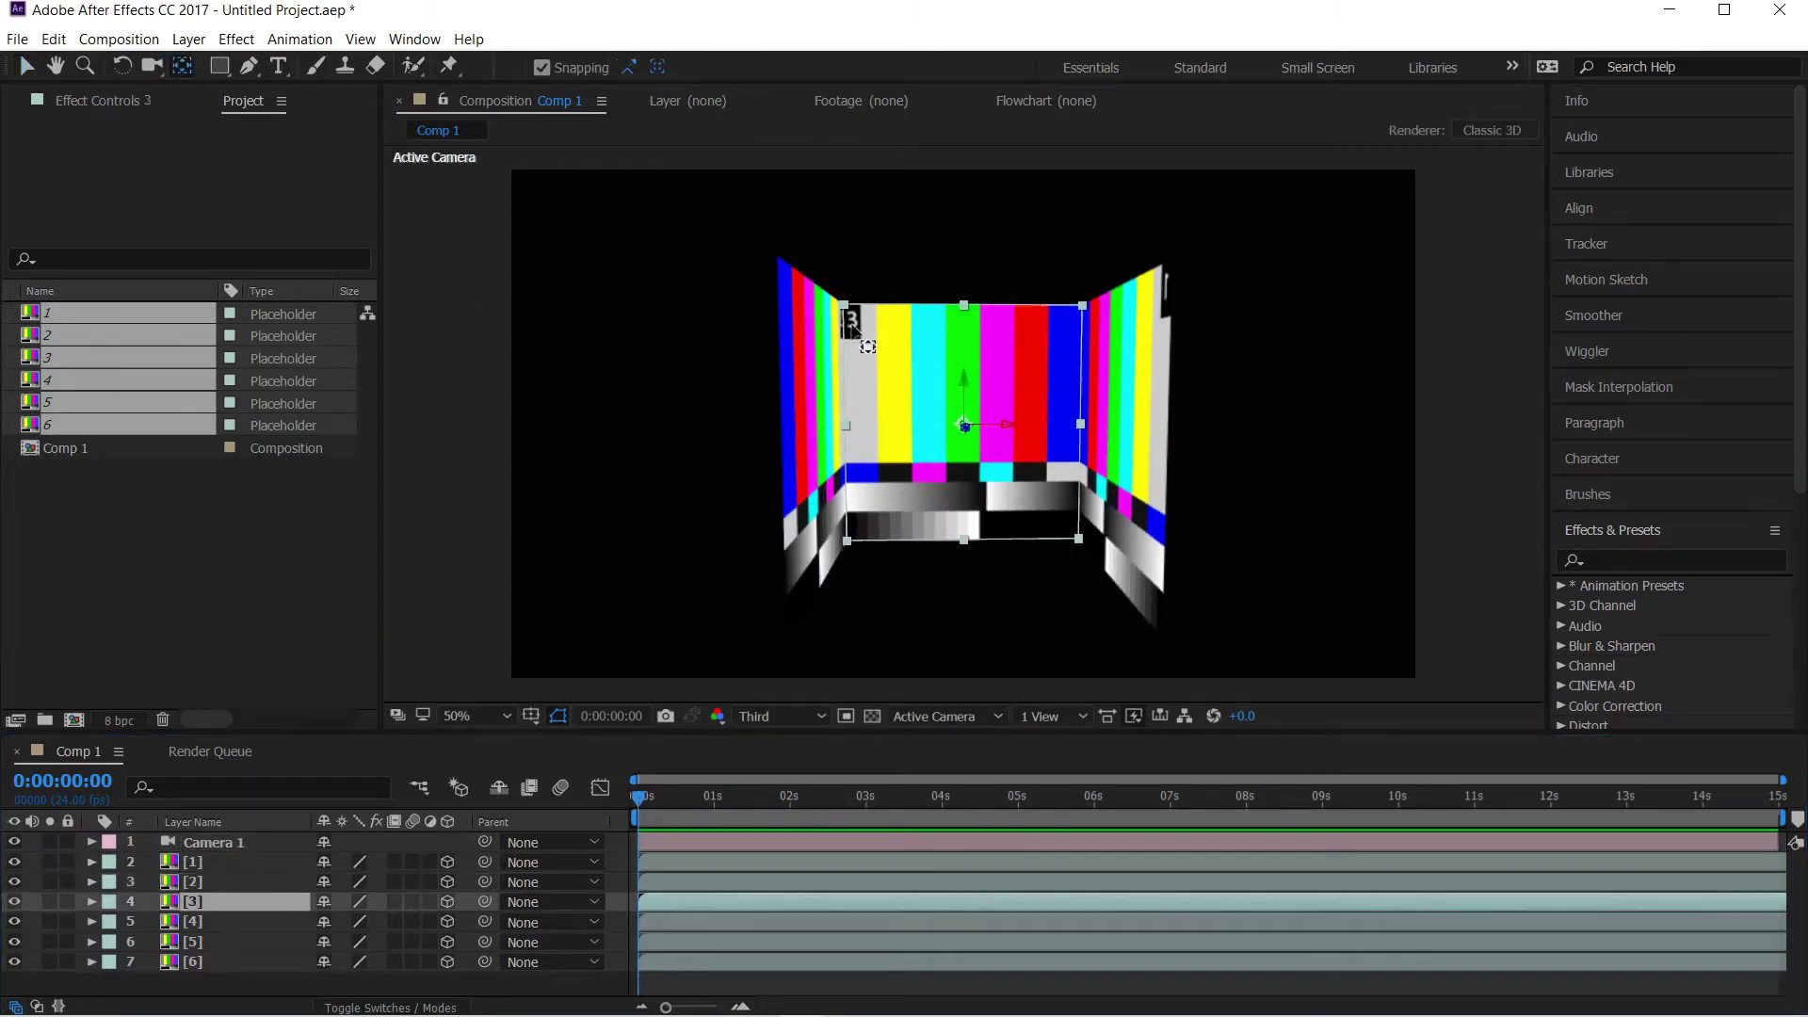
left_click(968, 425)
left_click_drag(962, 320, 962, 311)
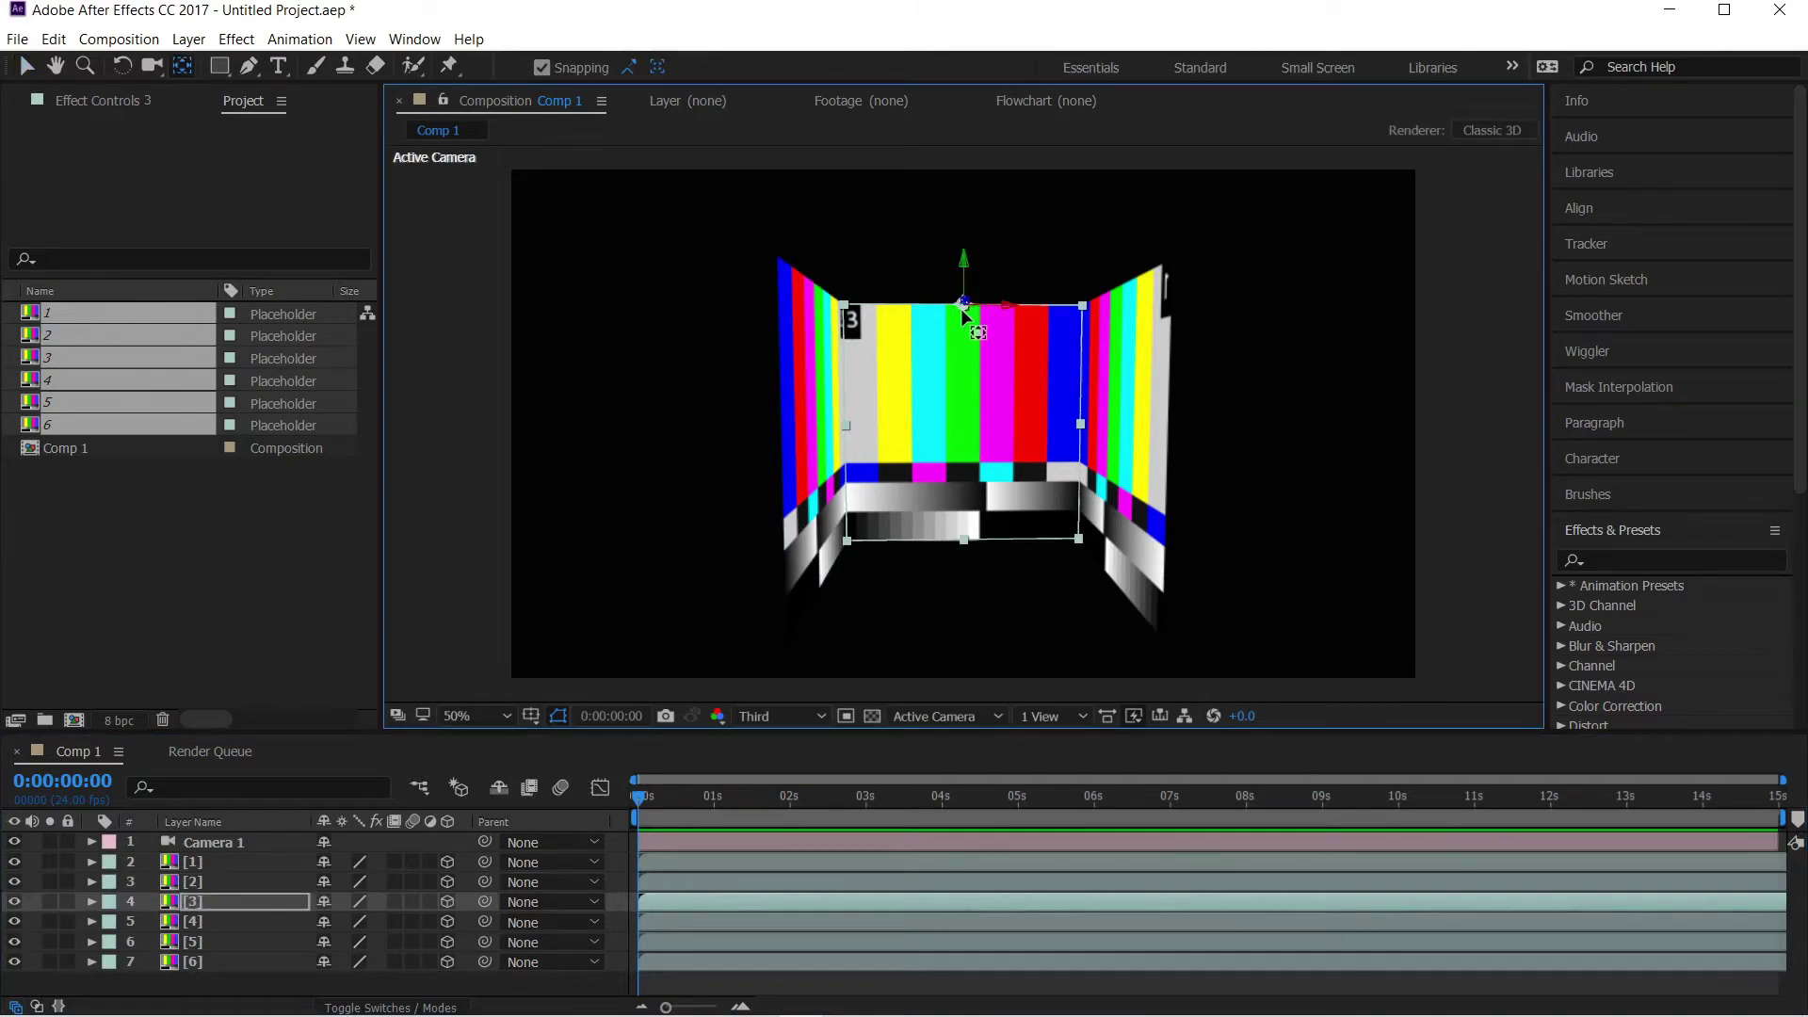
left_click(122, 68)
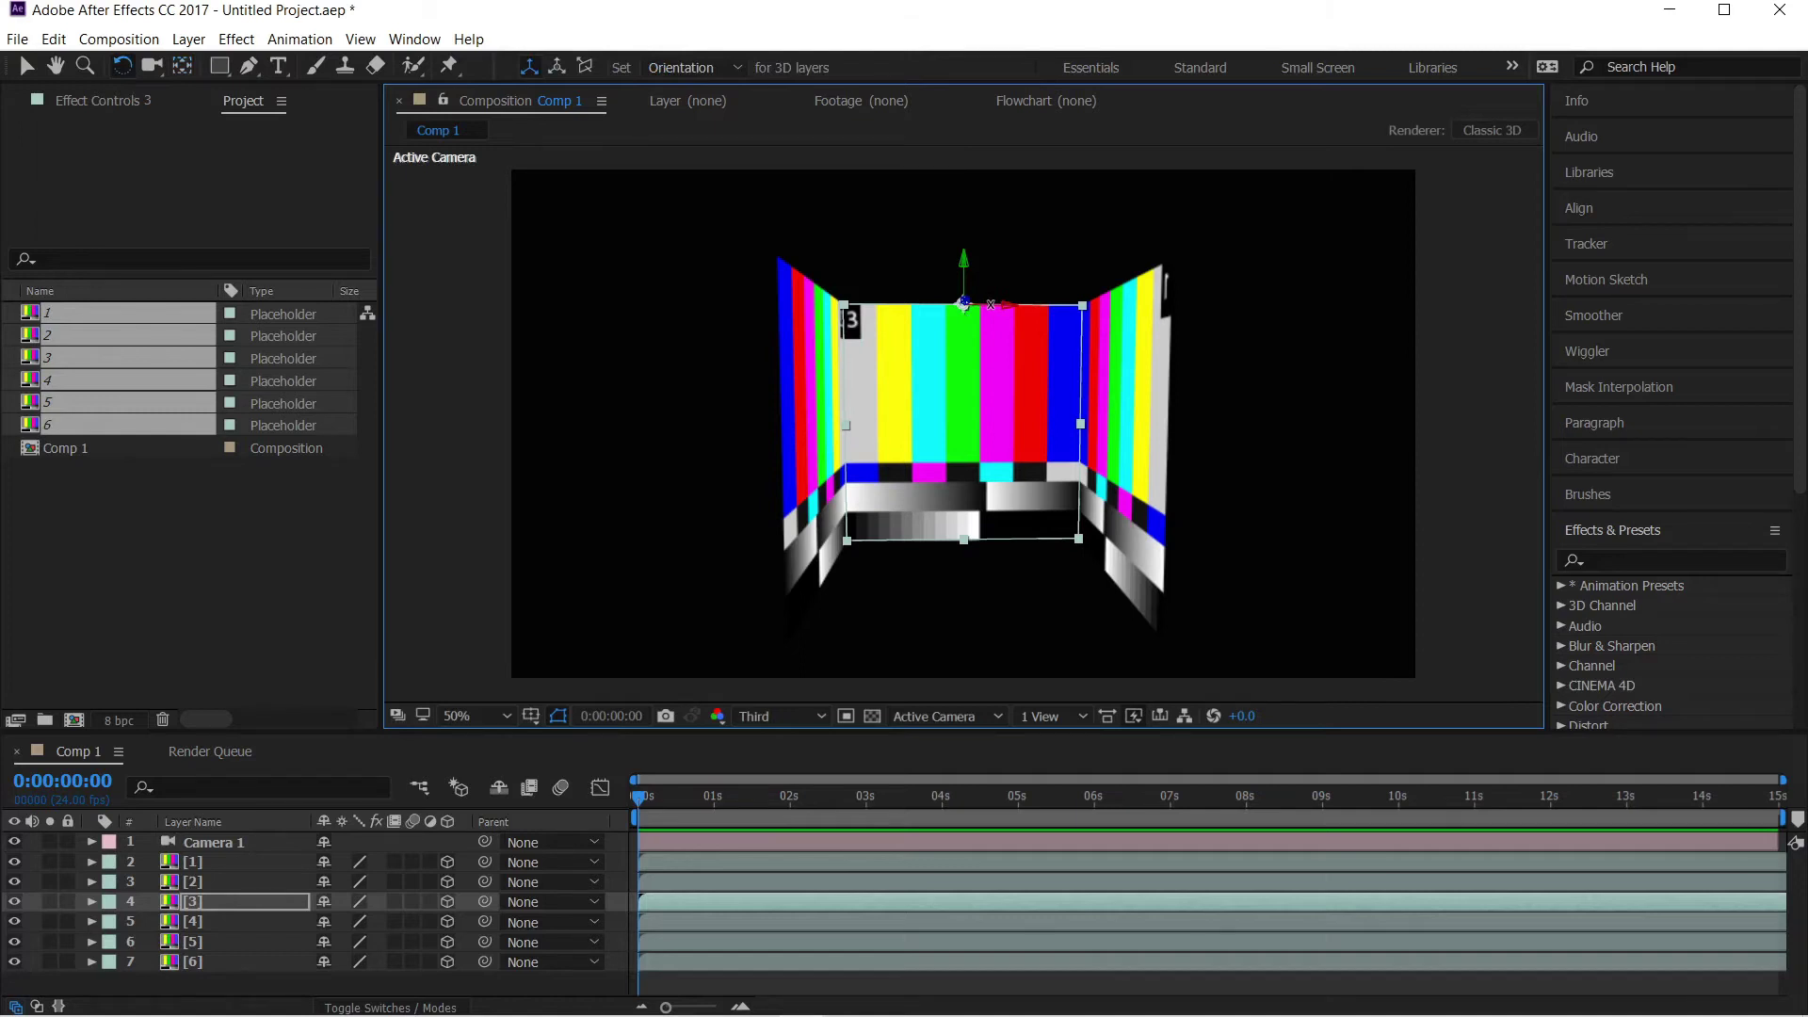
left_click_drag(991, 304, 993, 269)
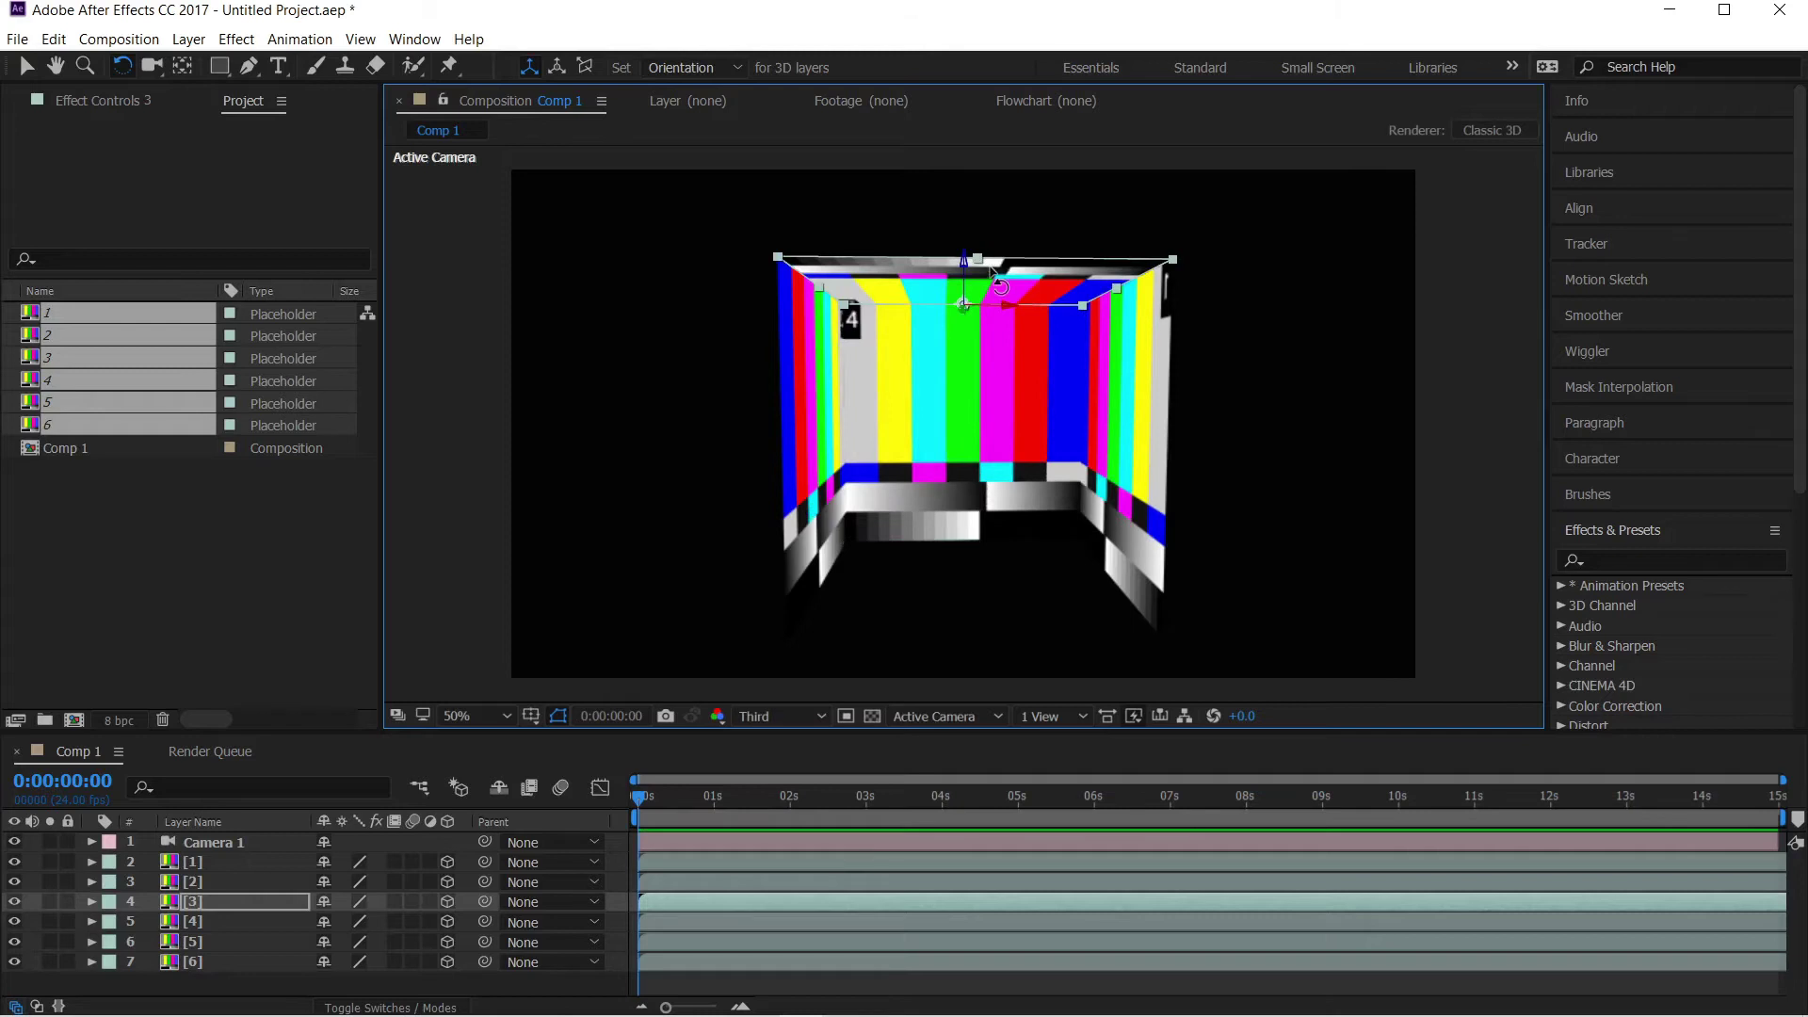
Move layer 4's anchor point to its bottom edge's midpoint and rotate it about that edge towards the camera to form the box's floor
left_click(204, 919)
left_click(182, 65)
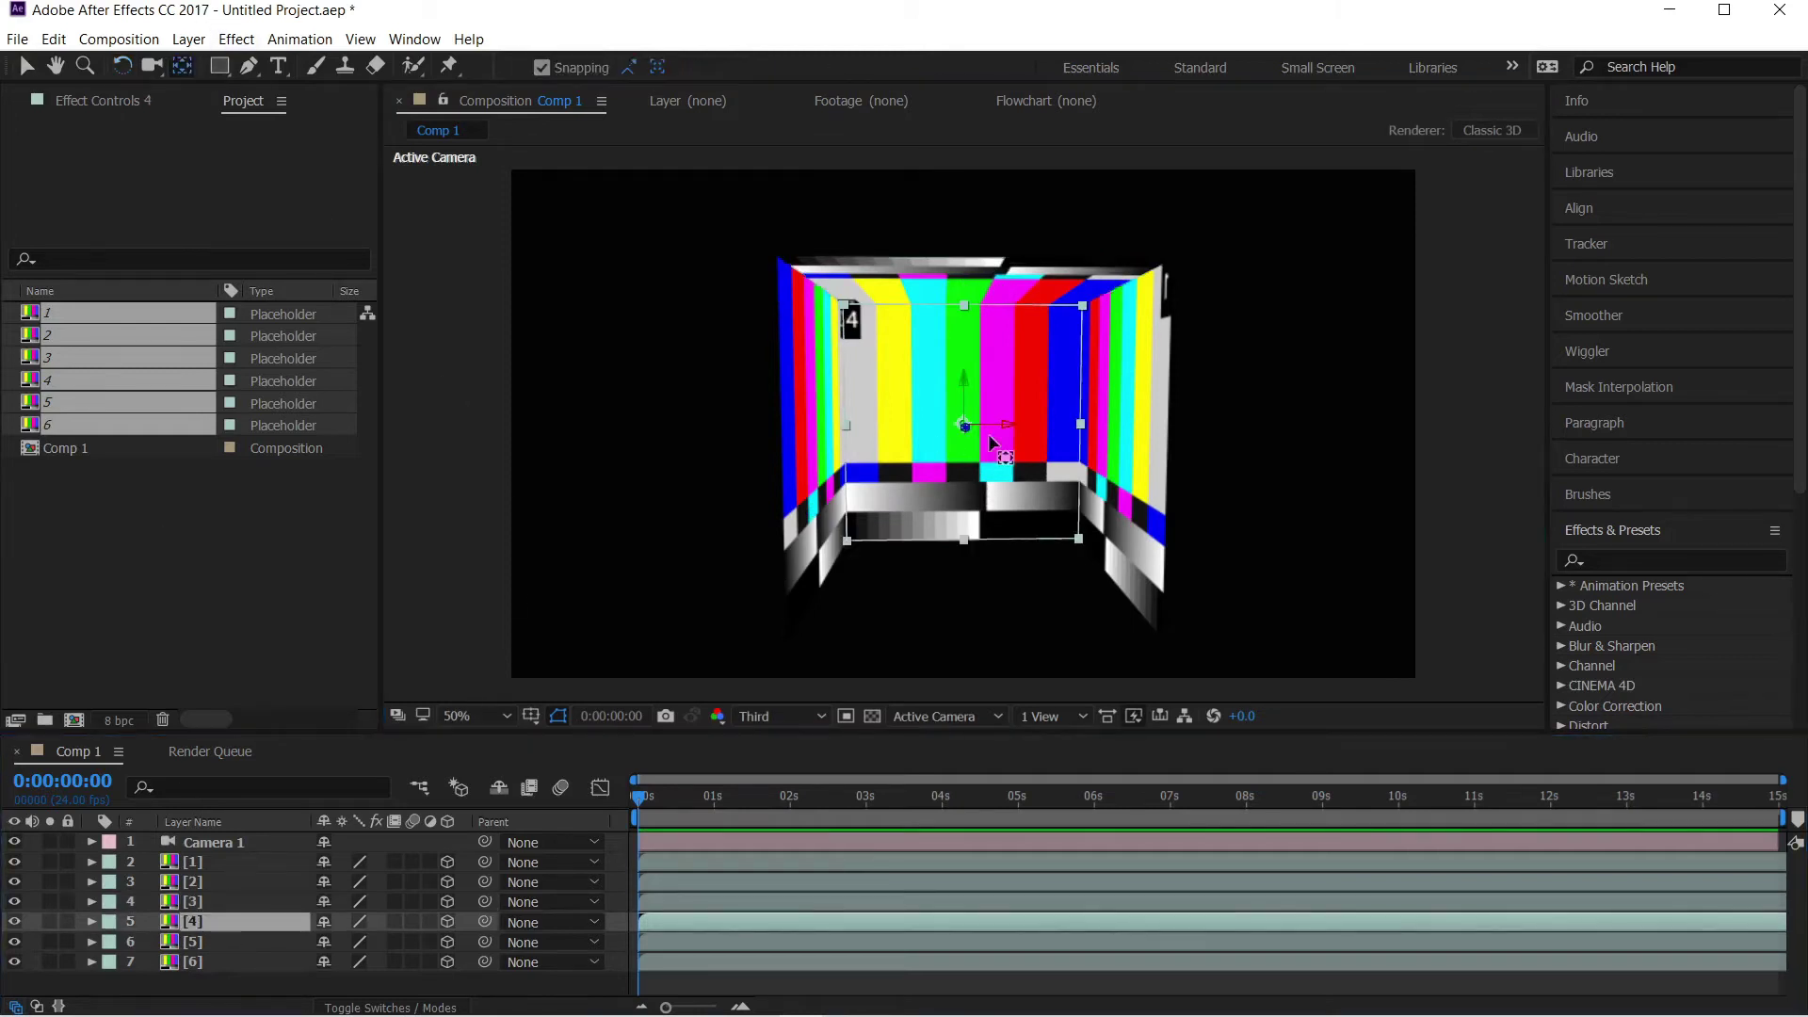
left_click(968, 435)
left_click_drag(965, 429, 963, 541)
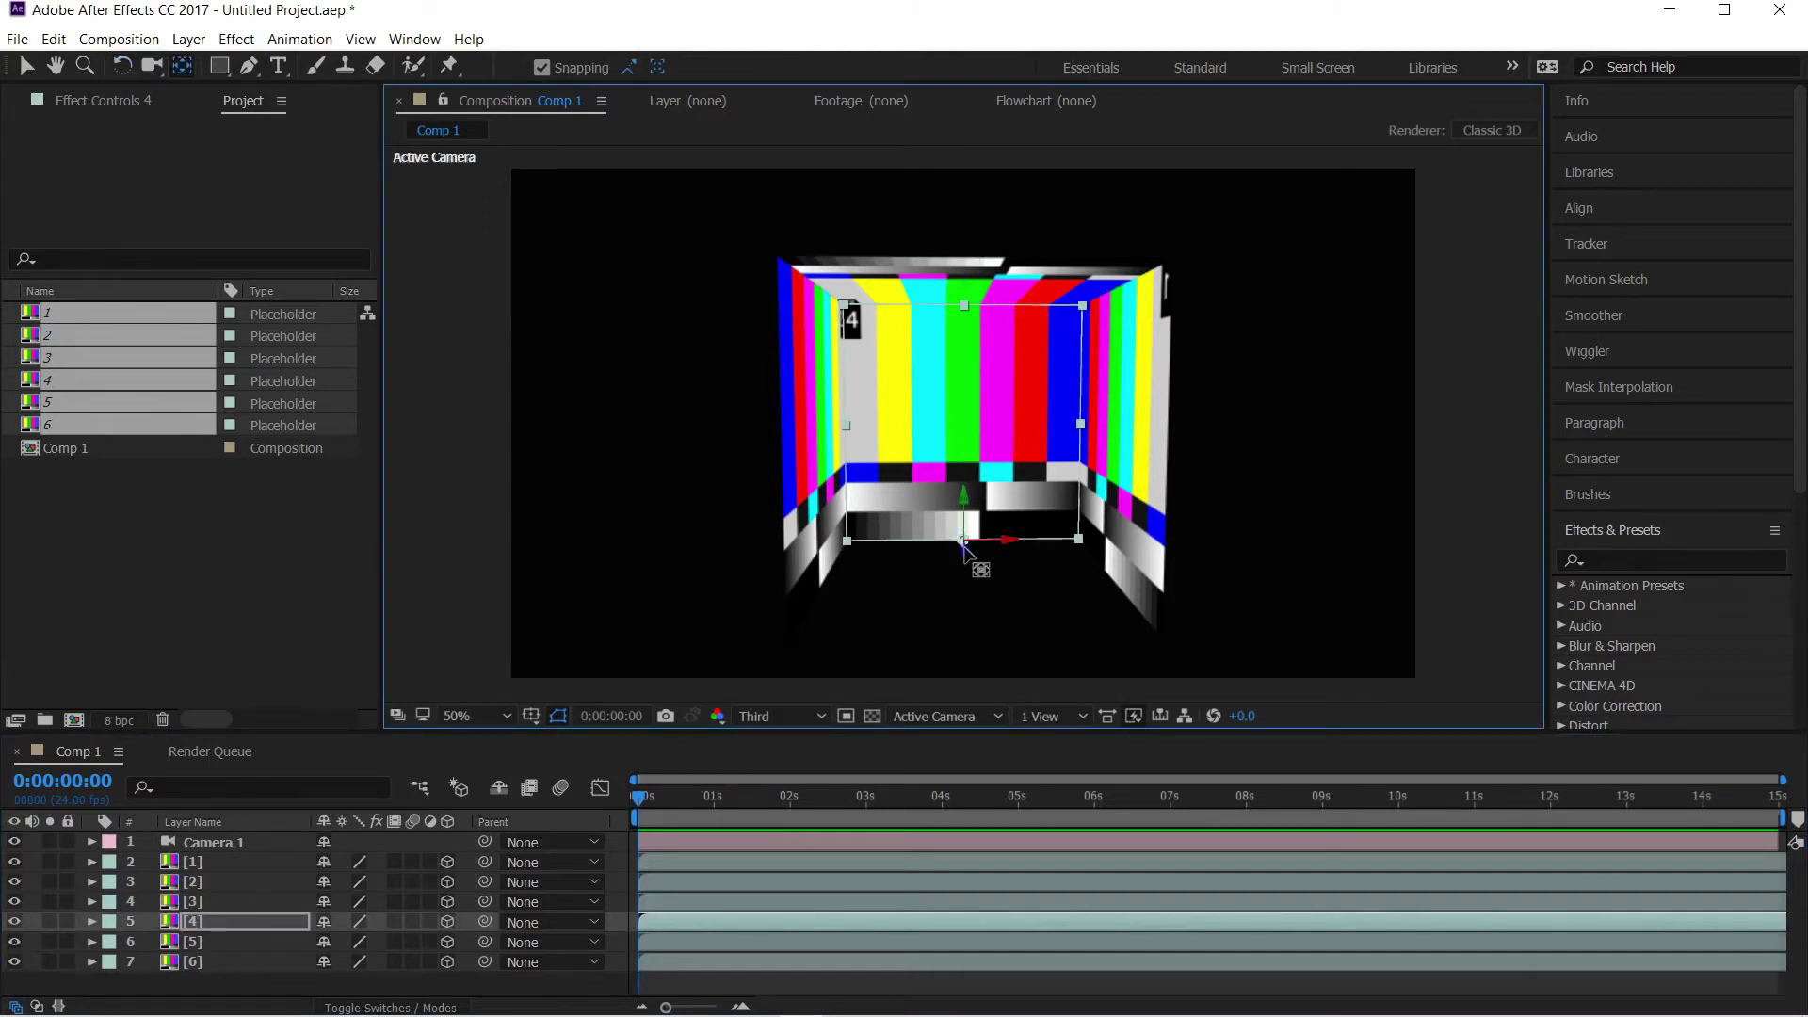
key("w")
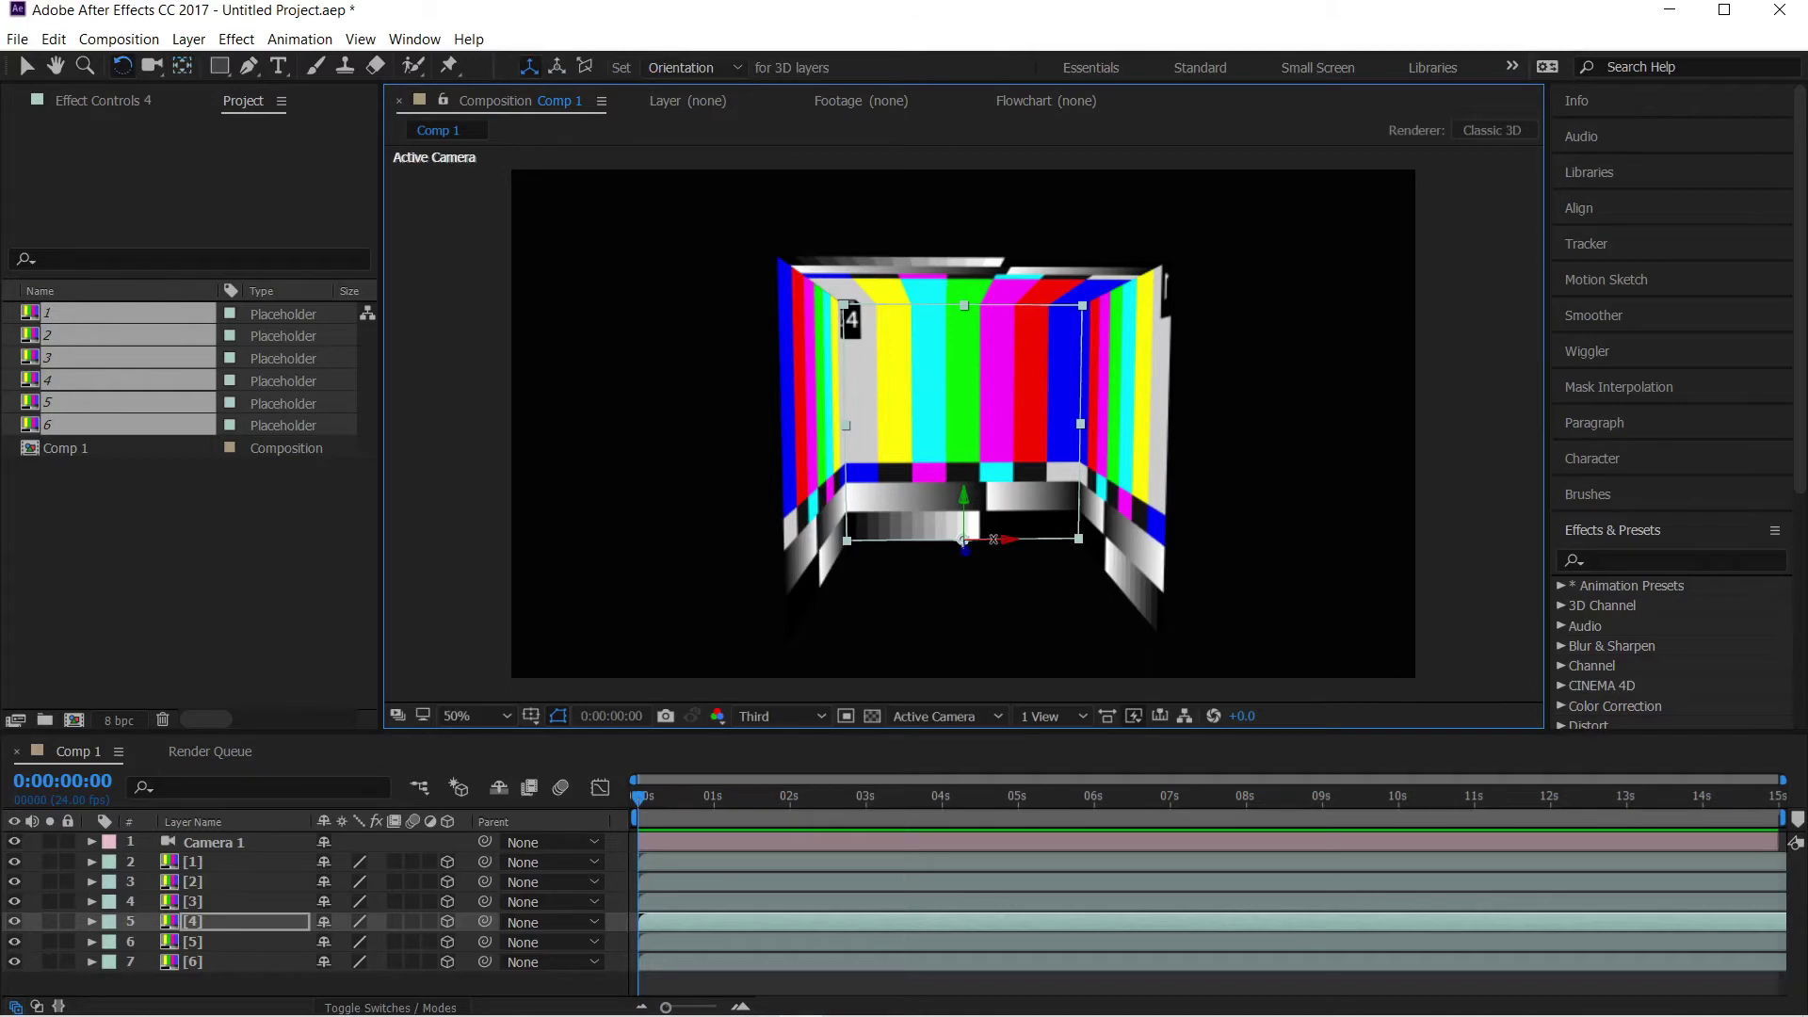
left_click_drag(993, 539, 987, 586)
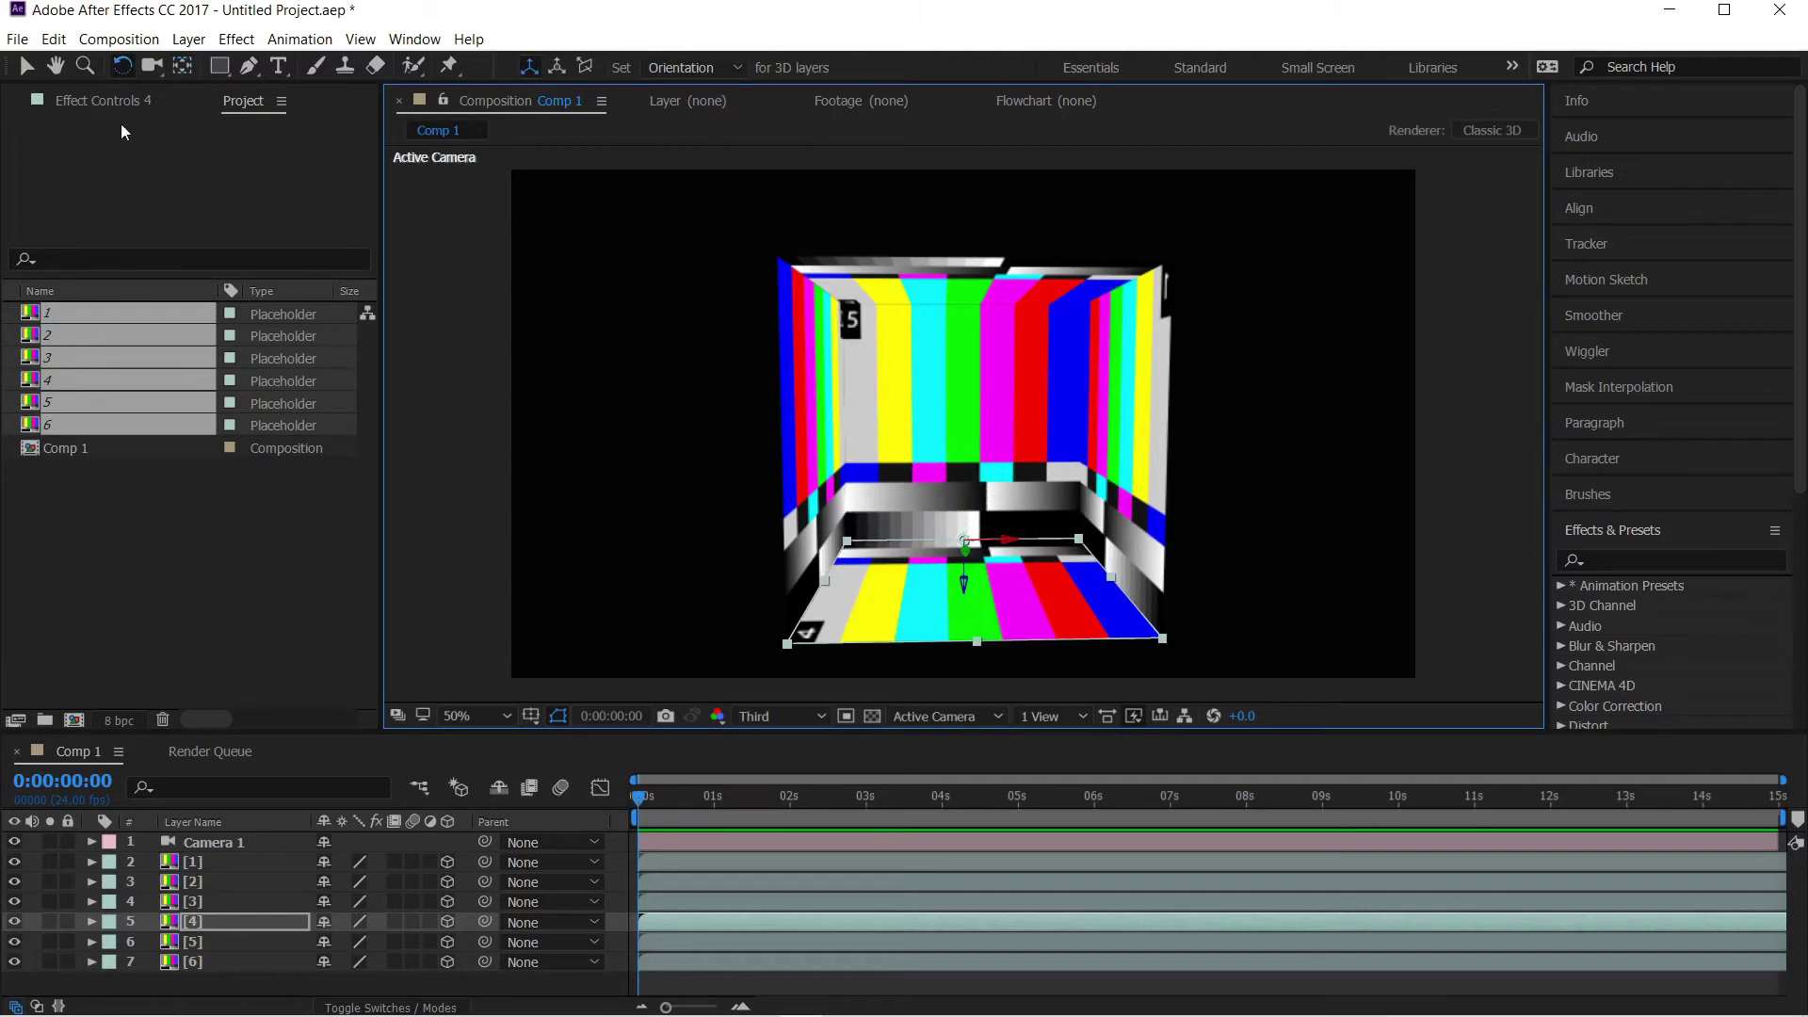
Orbit the camera to view the open box obliquely from the side and return to the Selection tool
left_click(151, 65)
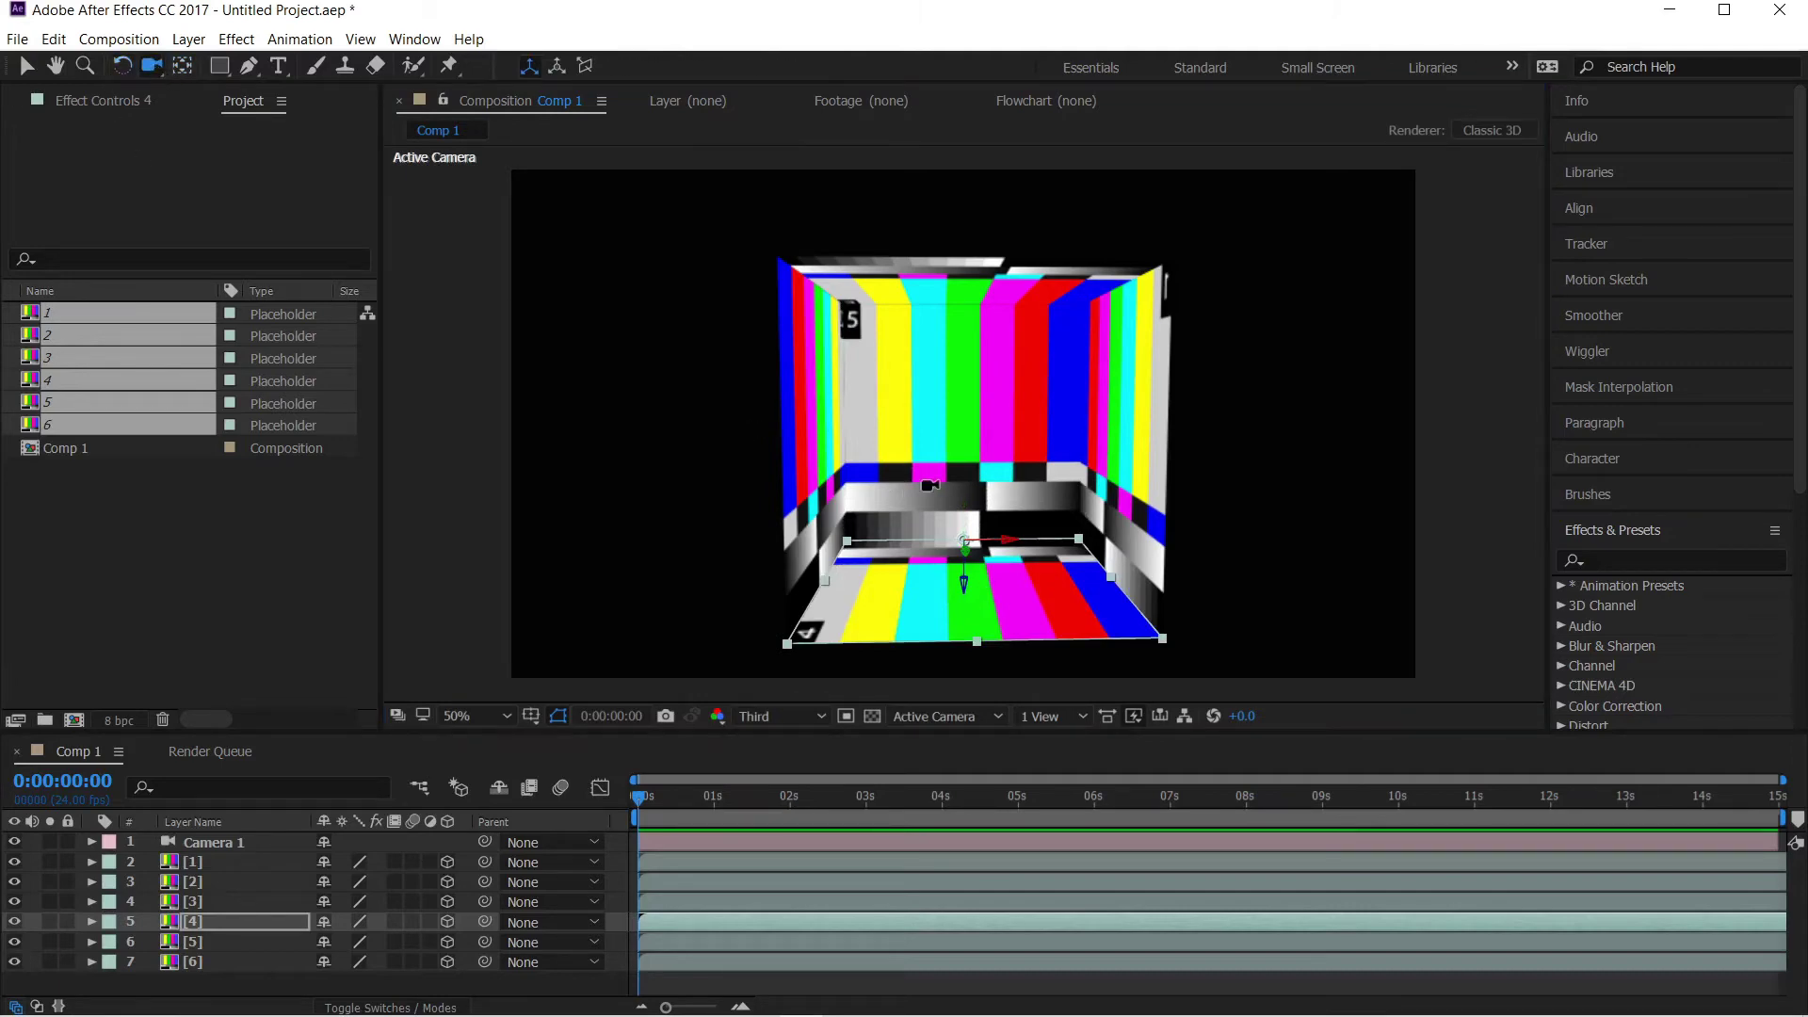
mouse_move(929, 486)
left_mouse_down()
mouse_move(929, 420)
mouse_move(1032, 456)
mouse_move(932, 473)
left_mouse_up()
left_click_drag(603, 367, 596, 365)
key("ctrl+shift+a")
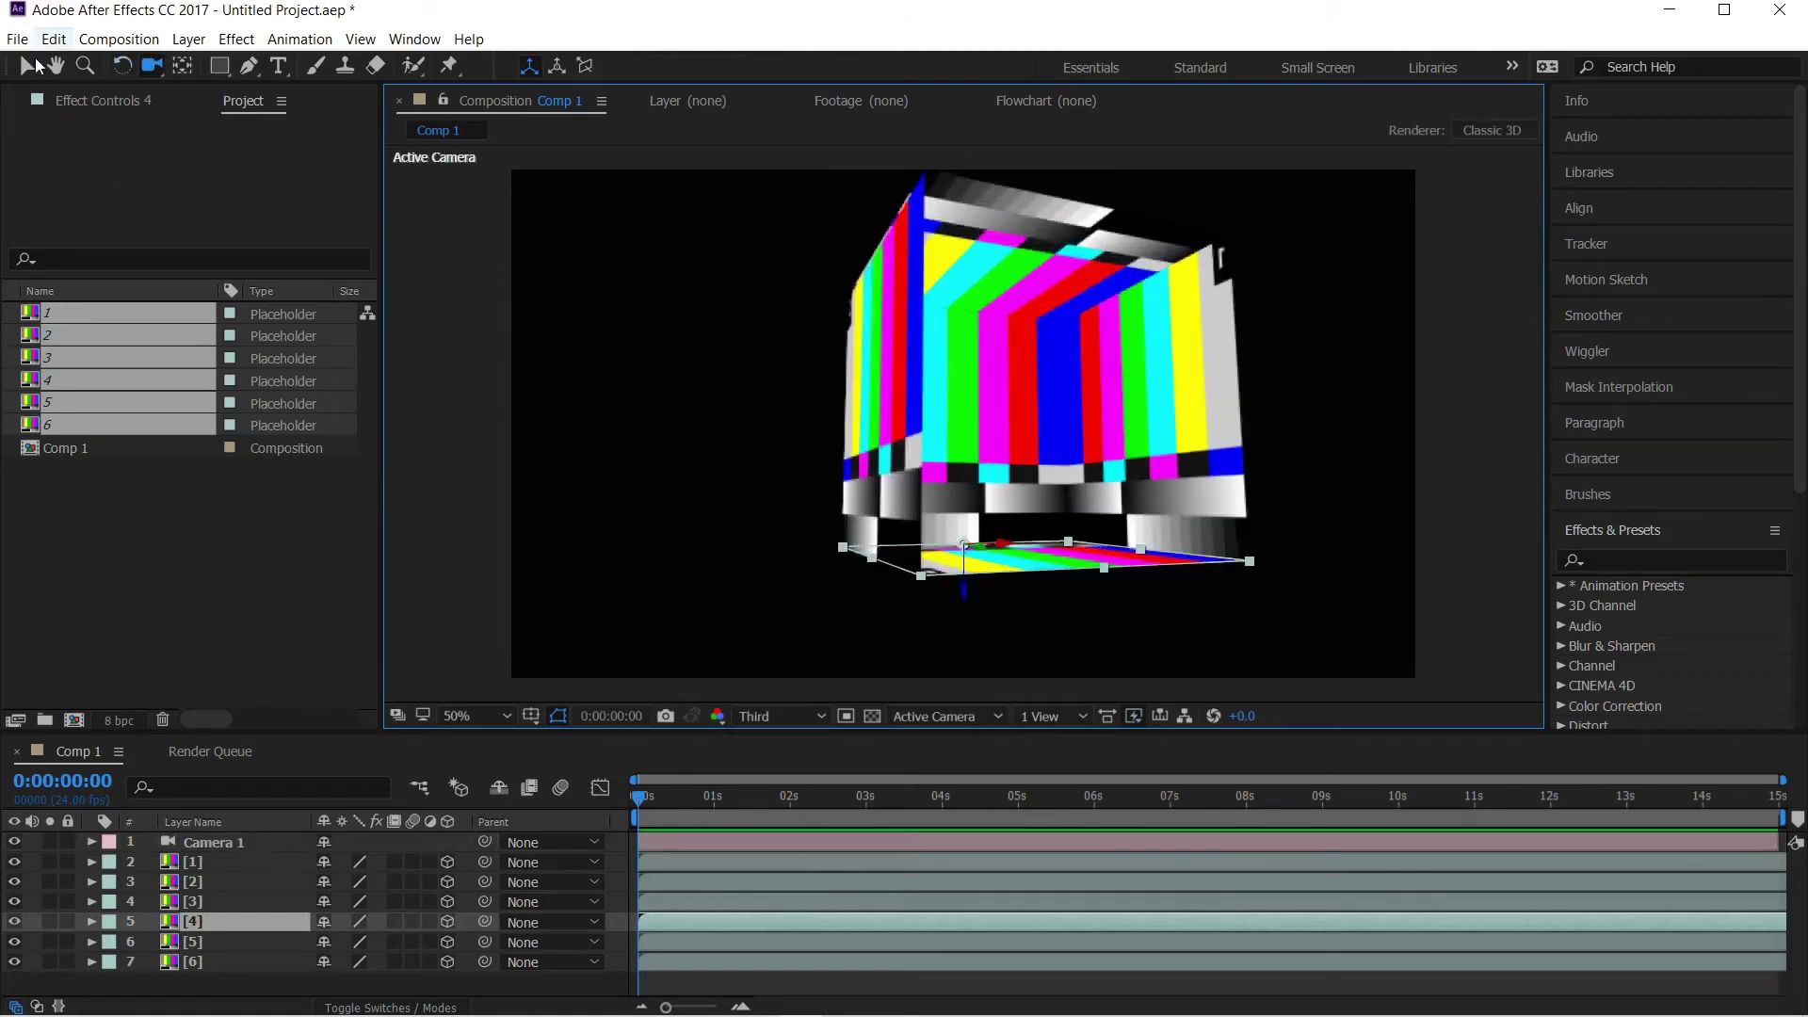
key("v")
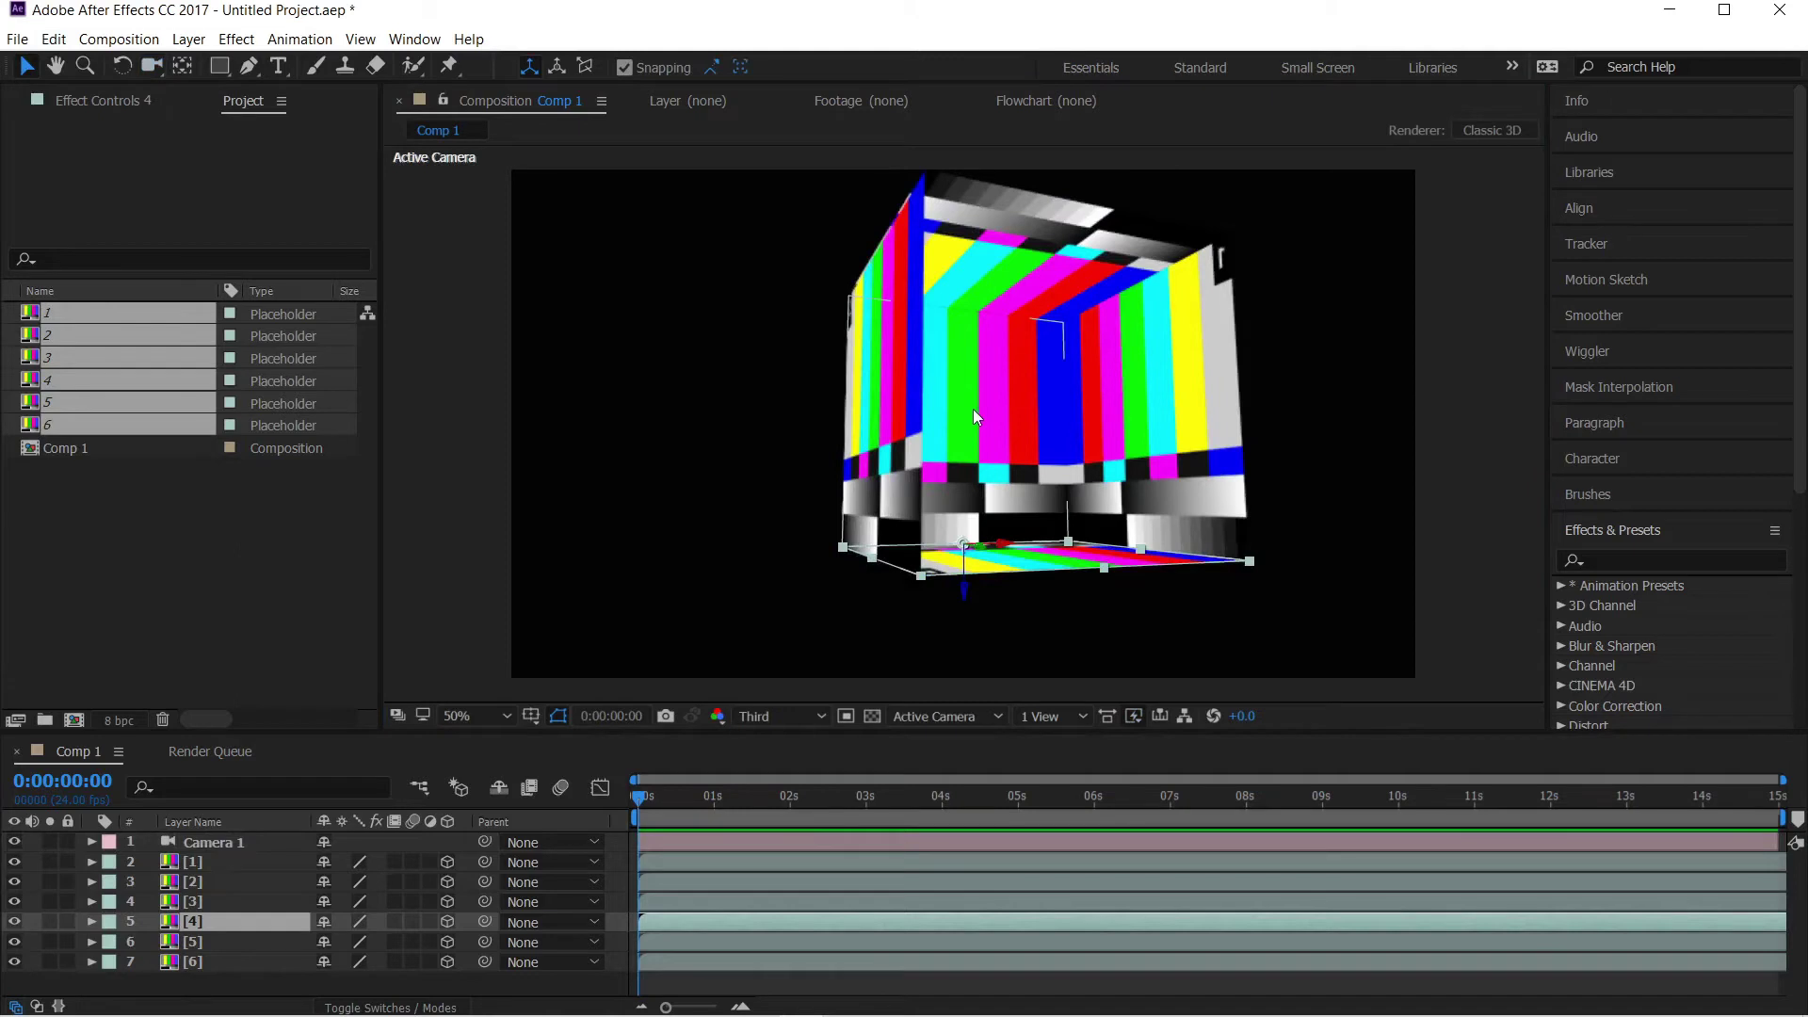
Move layer 5 forward along its Z axis to close the box's front, setting its Z position to -500
left_click(233, 944)
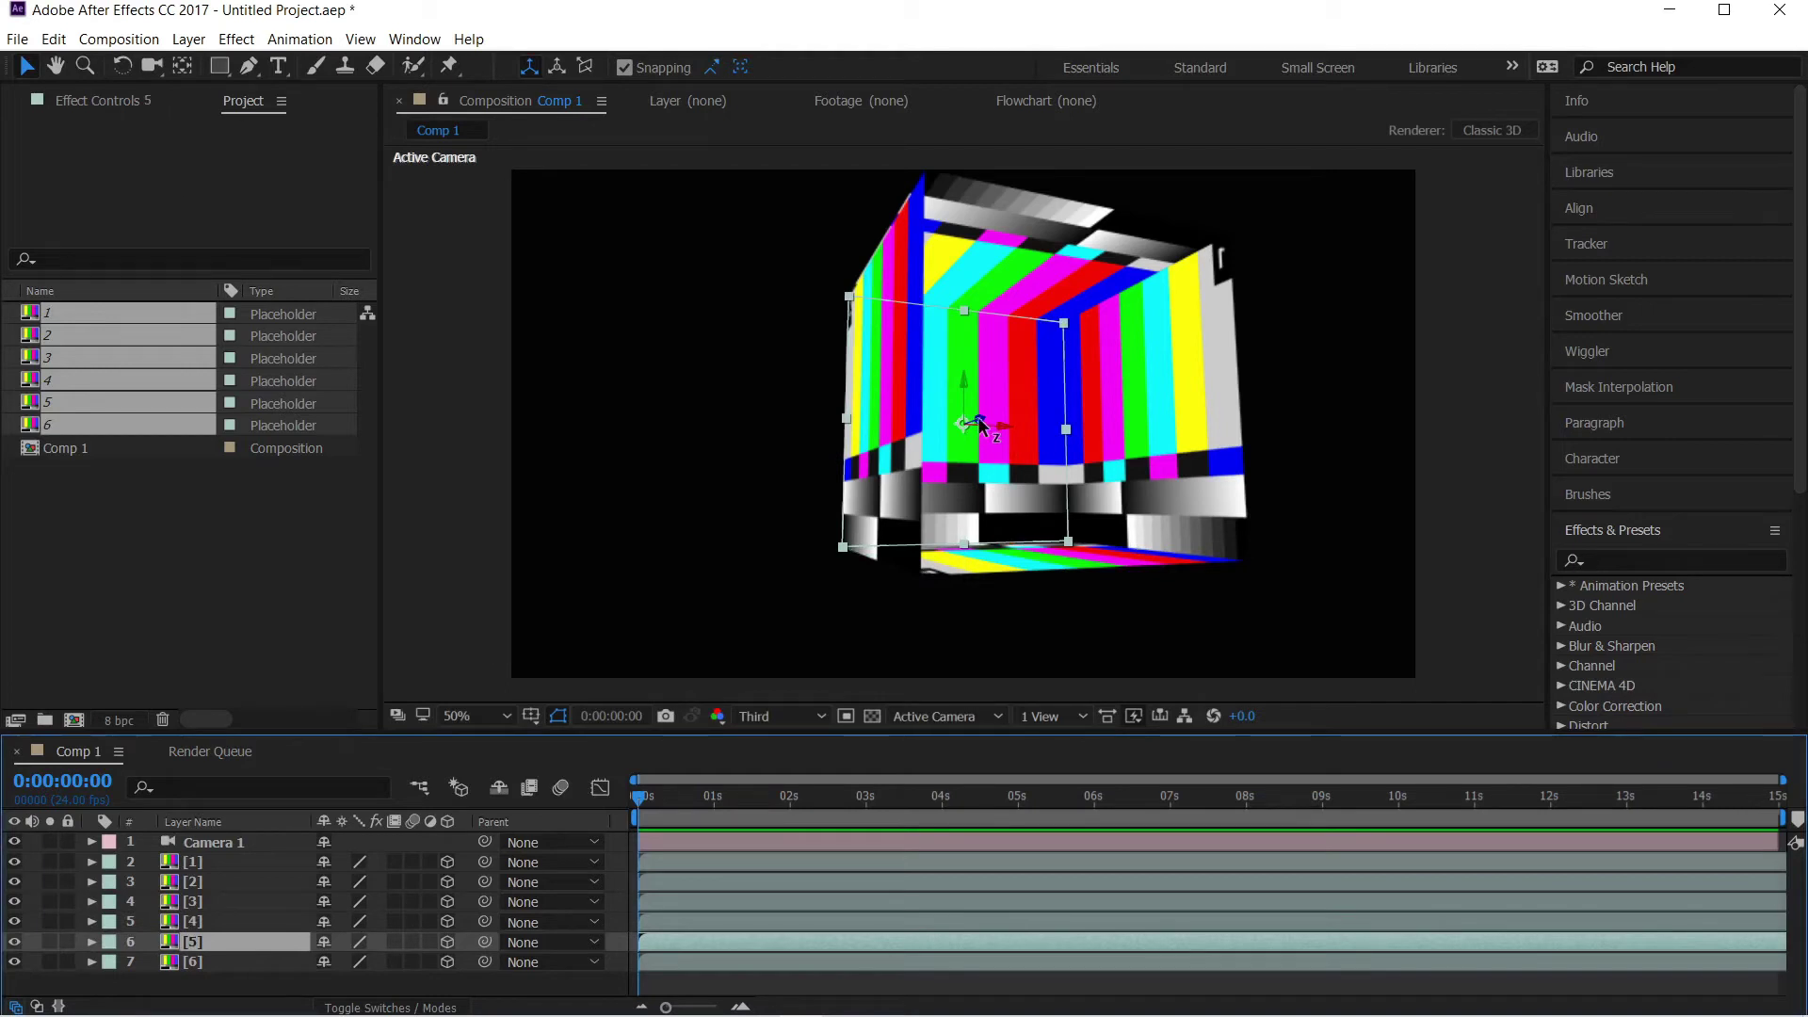
left_click_drag(981, 421, 1257, 542)
left_click(226, 941)
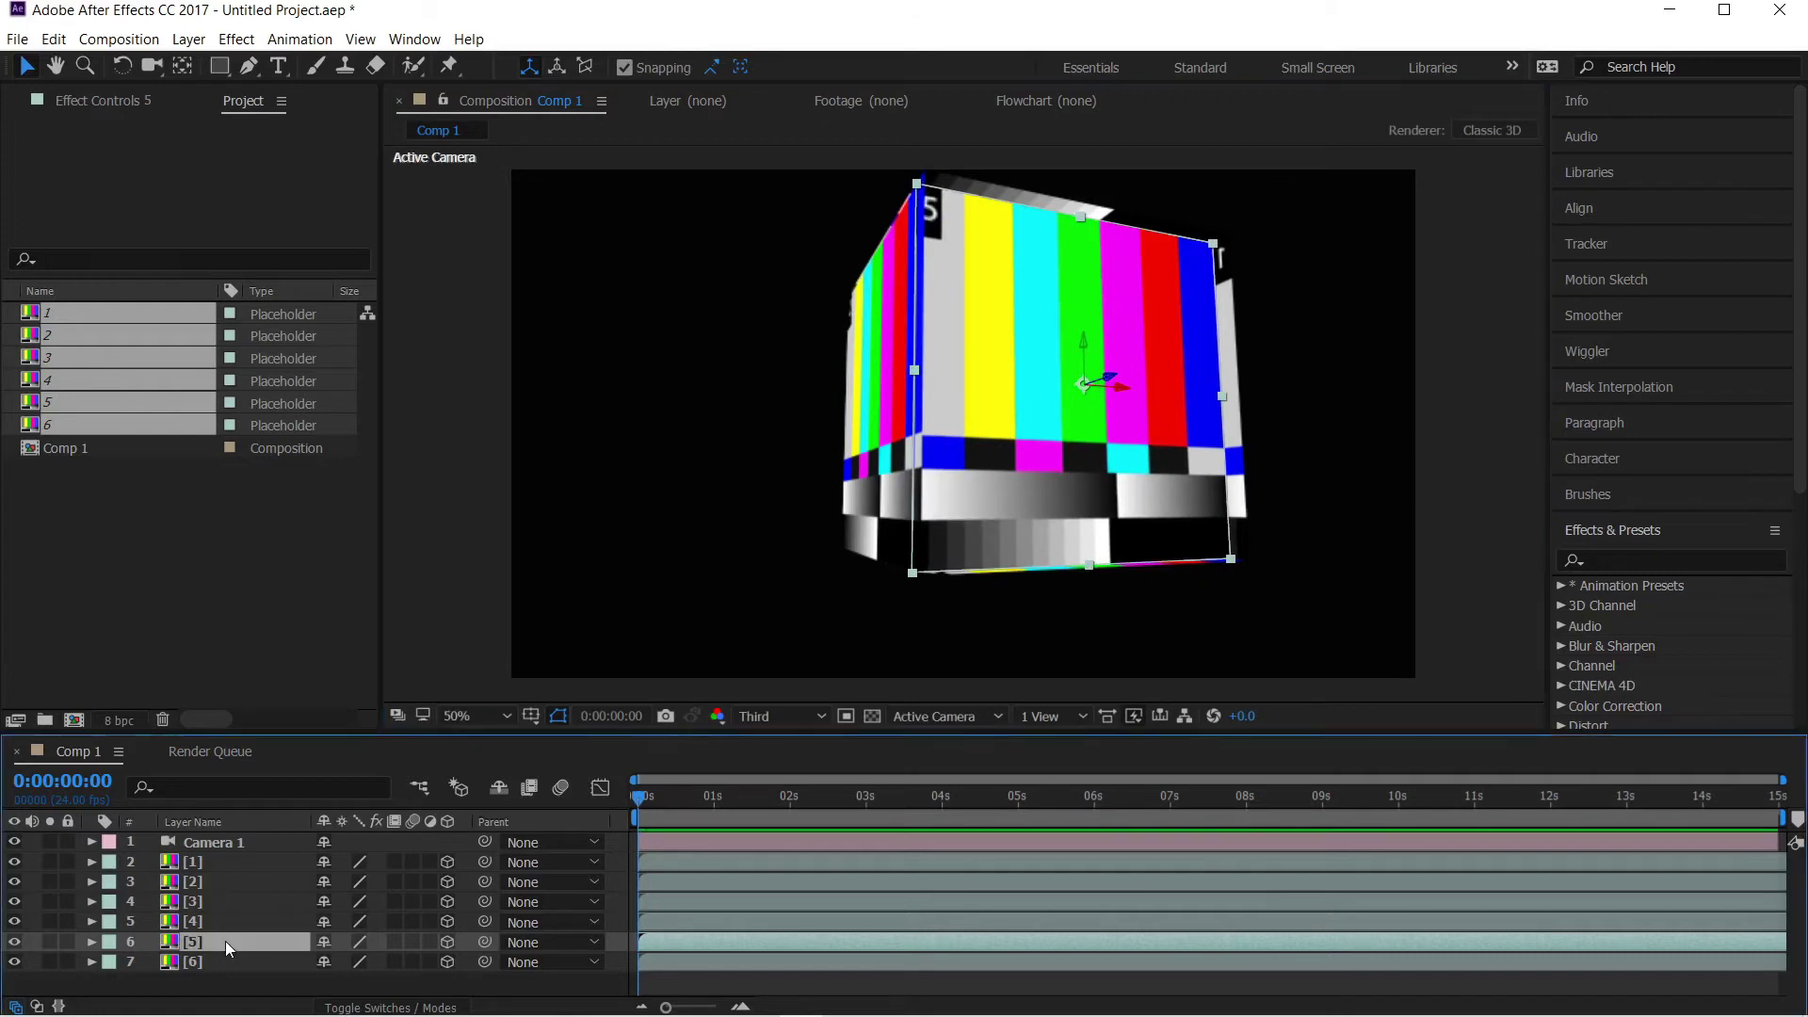
key("p")
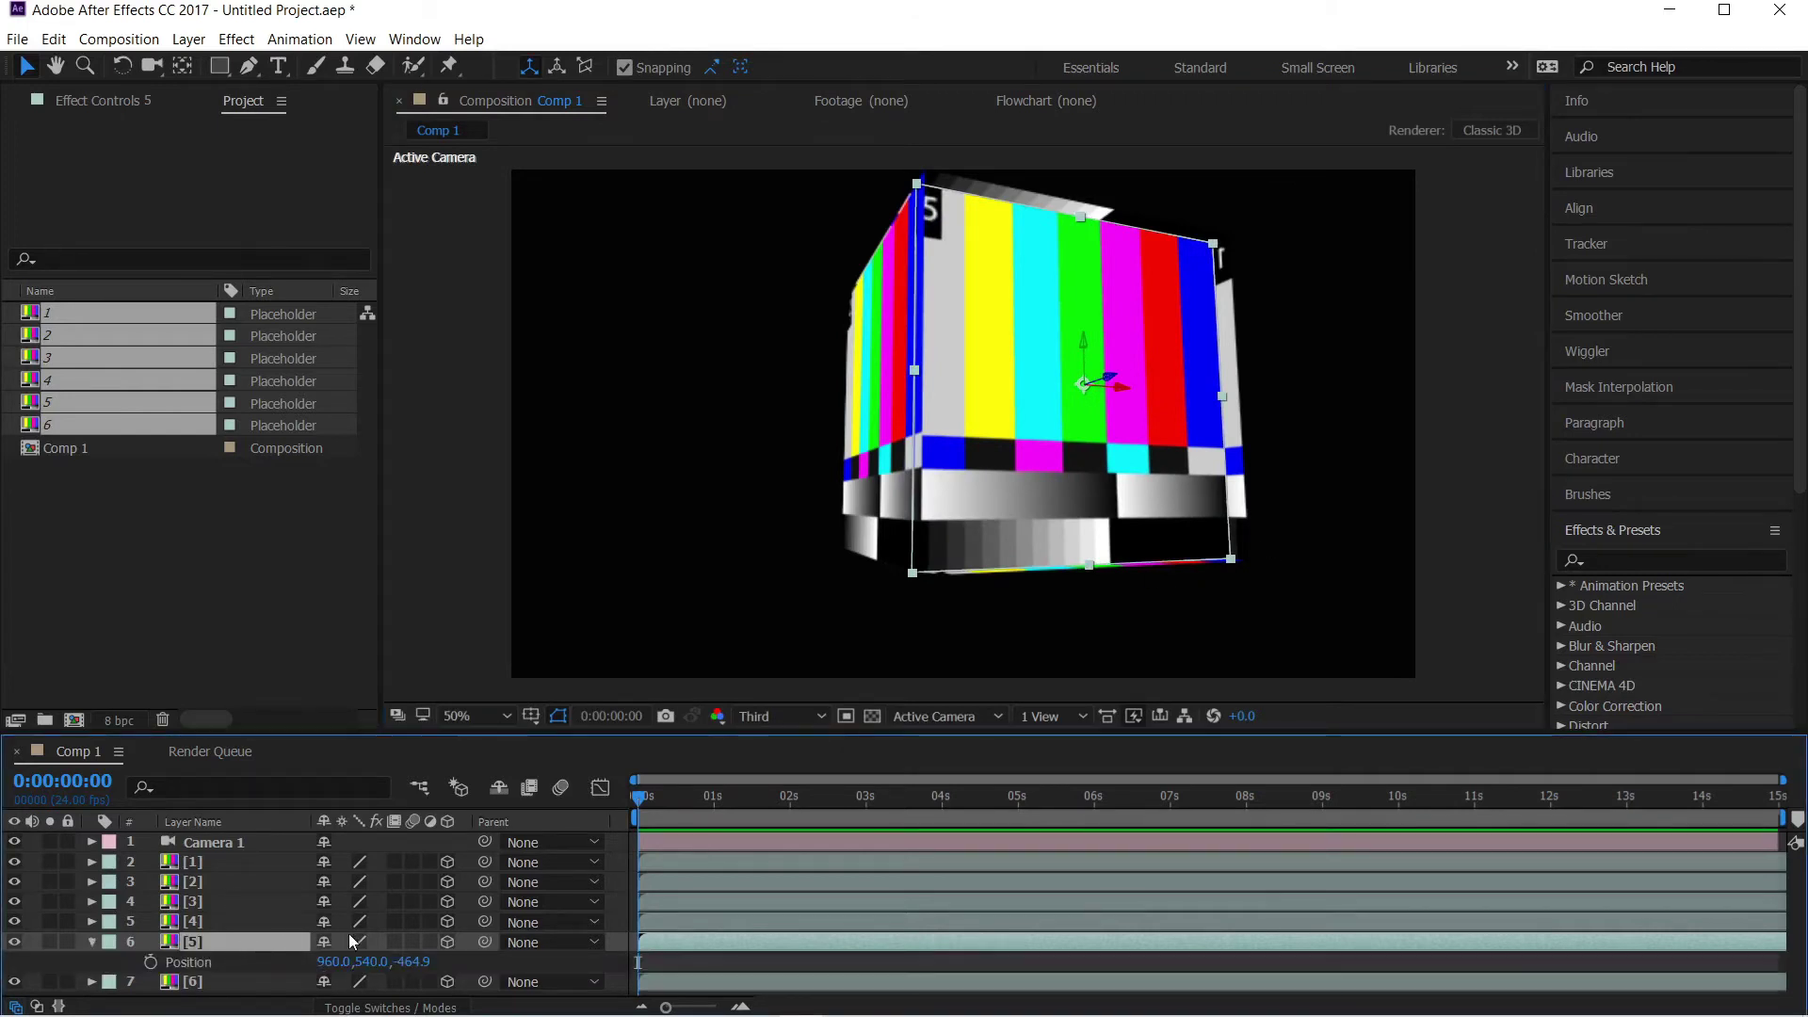
left_click(412, 962)
type("-500")
key("Return")
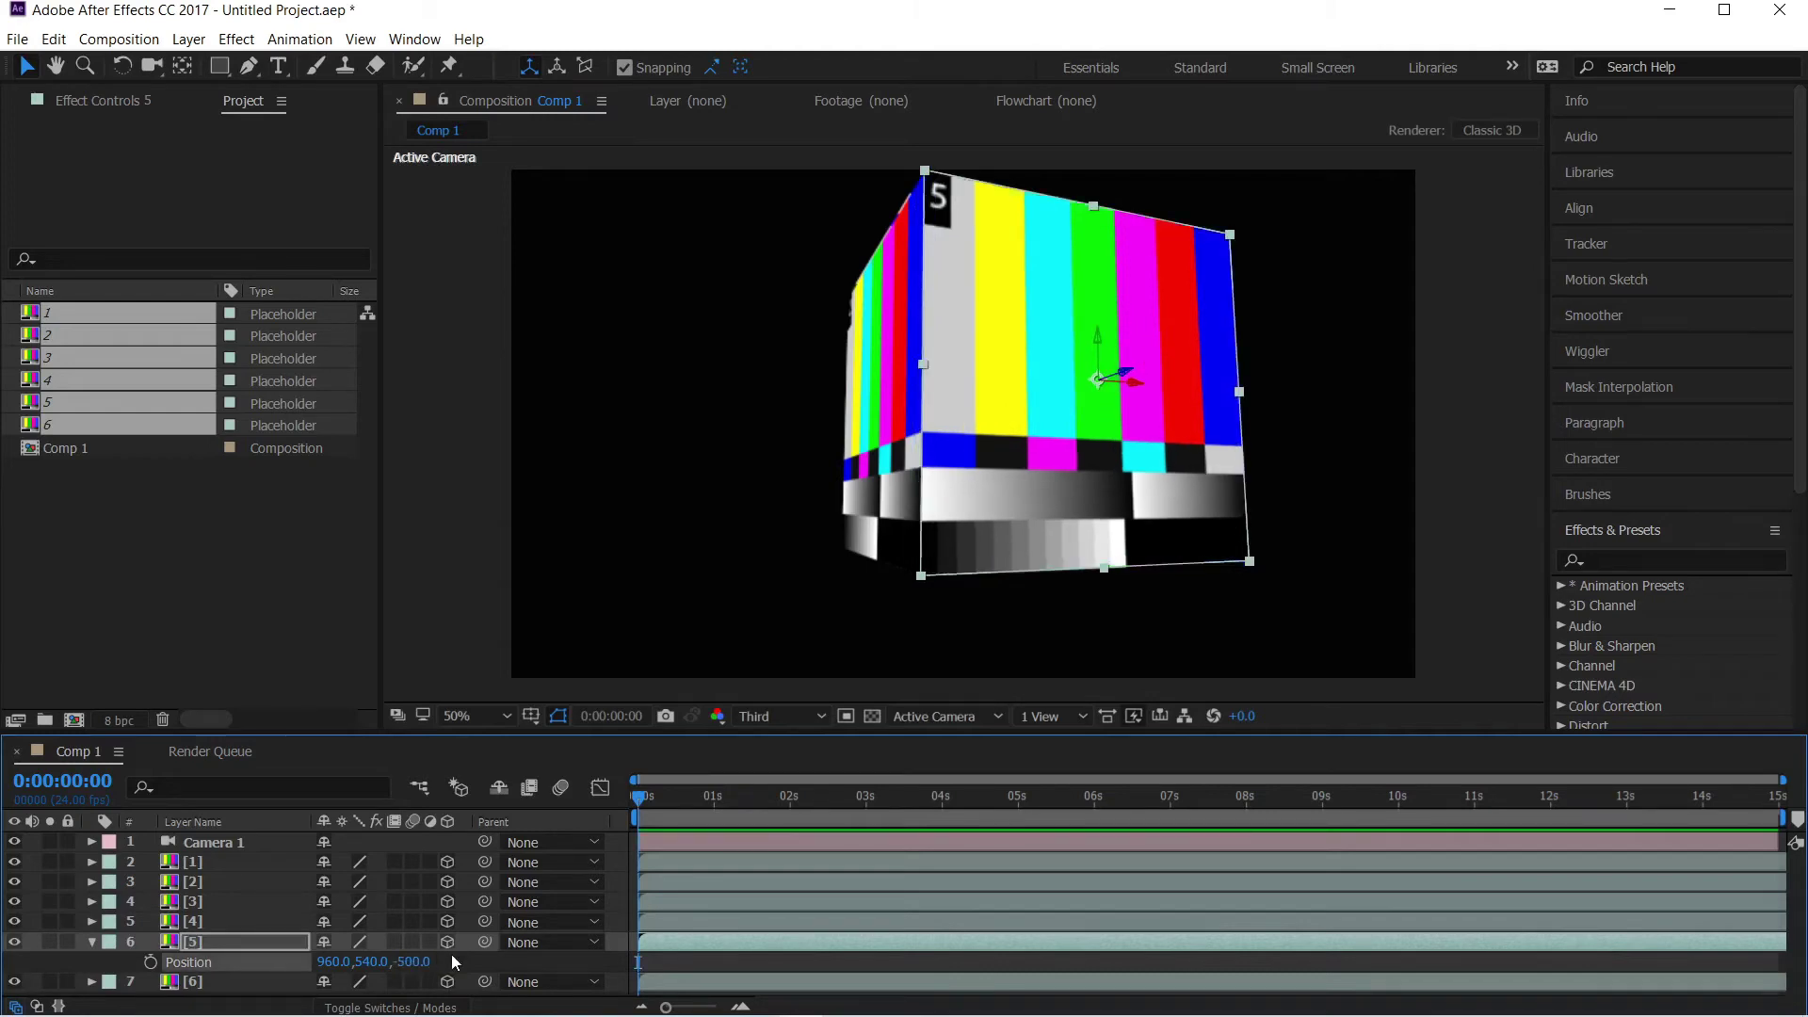
Orbit the camera until layer 5 faces it squarely, collapse layer 5's Position property and return to the Selection tool
left_click(153, 65)
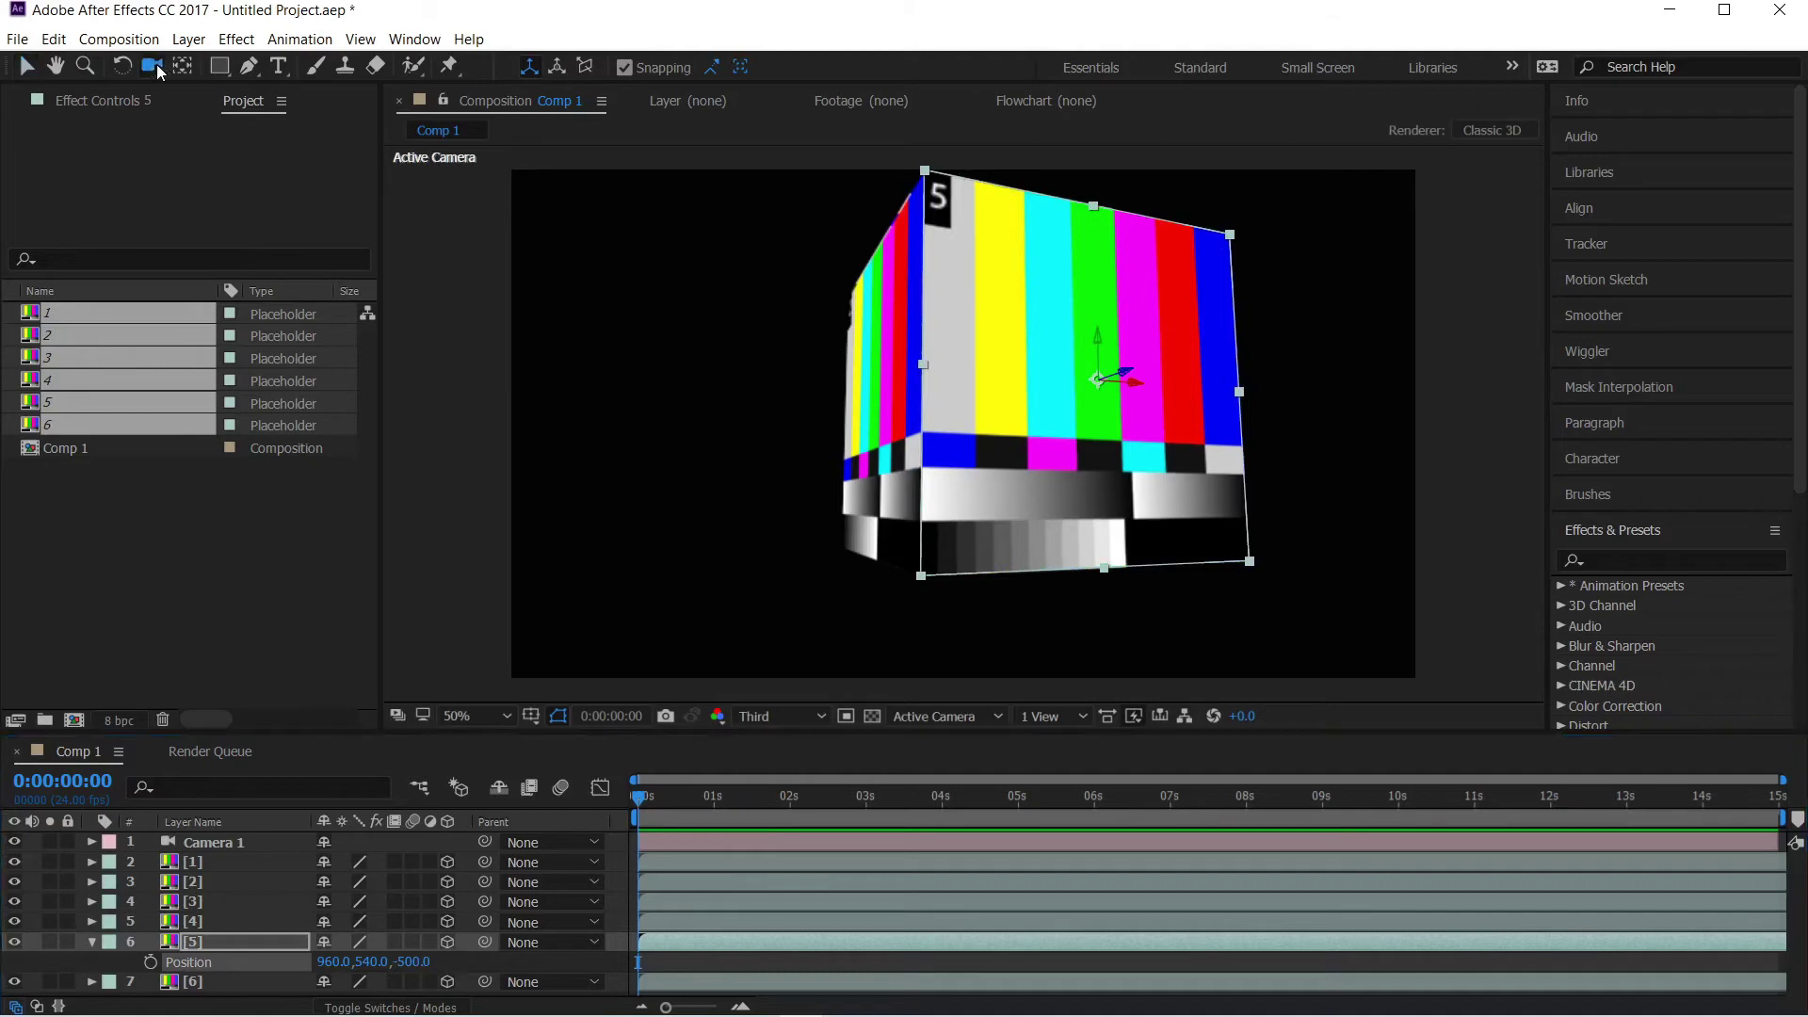
left_click_drag(975, 419, 765, 332)
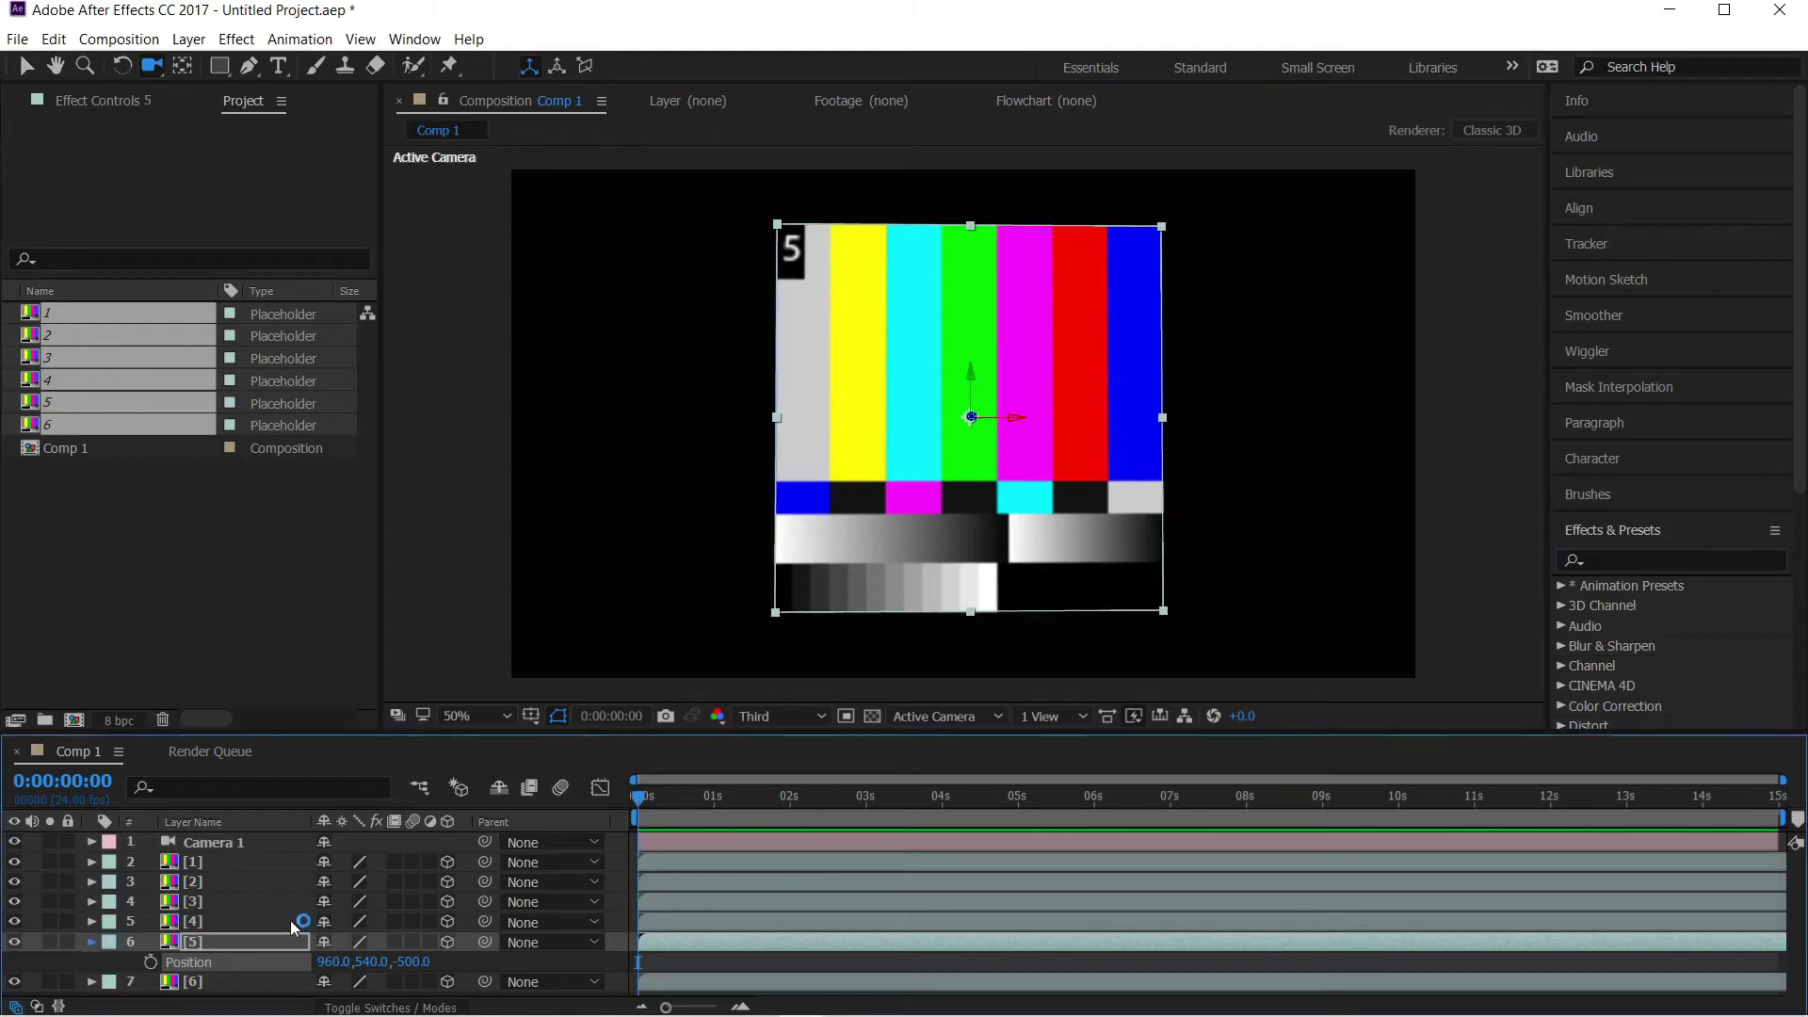
left_click(91, 942)
key("v")
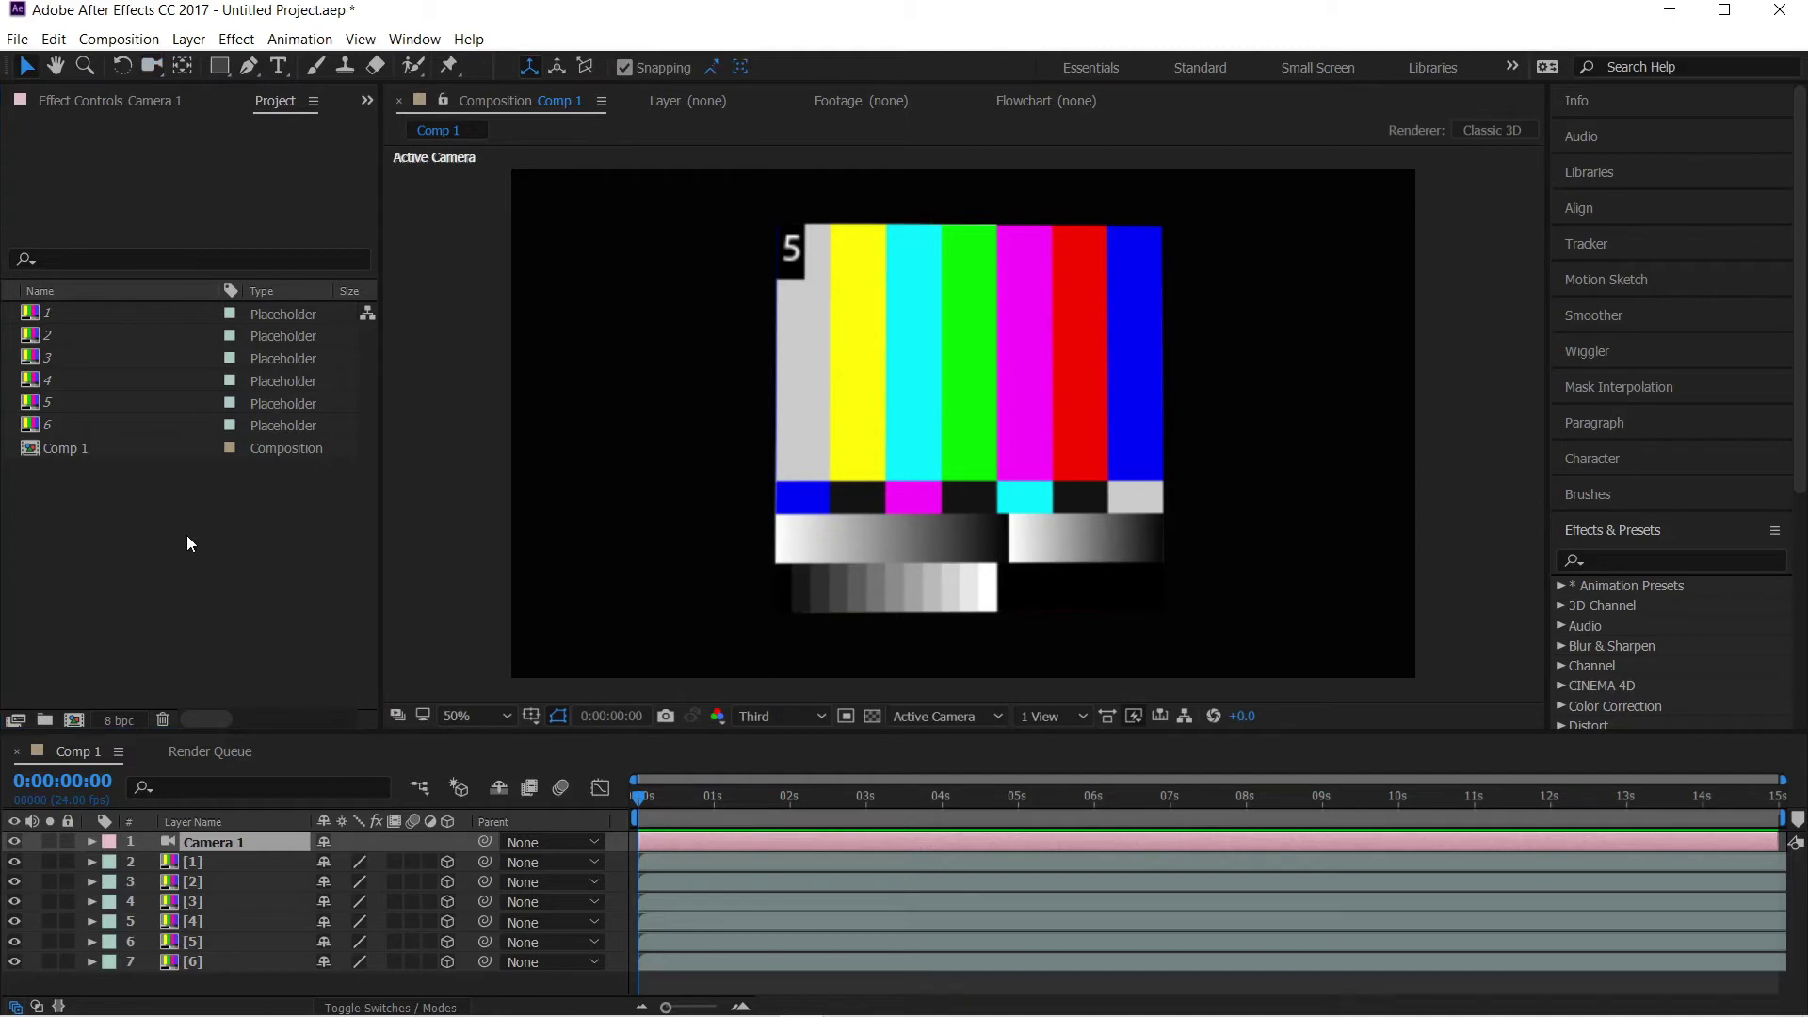
Replace the footage of placeholder 1 with the image file IMG_4251 from the Images folder
left_click(62, 313)
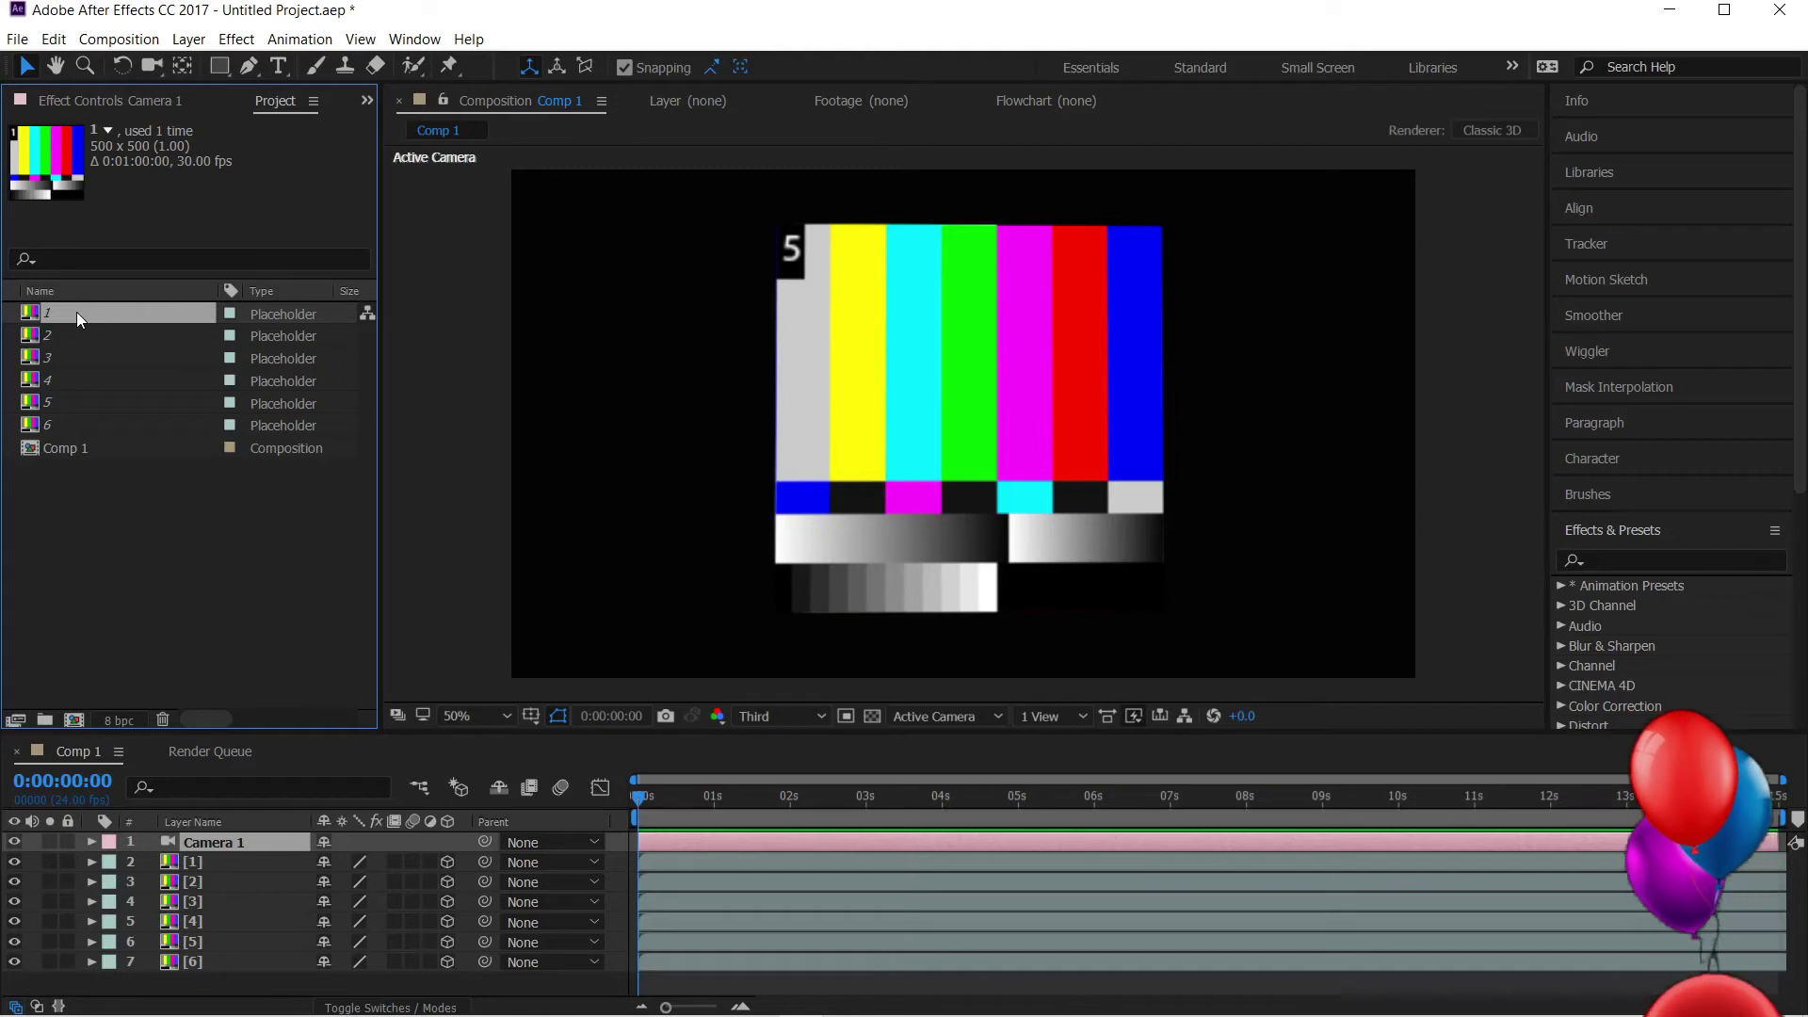
right_click(76, 312)
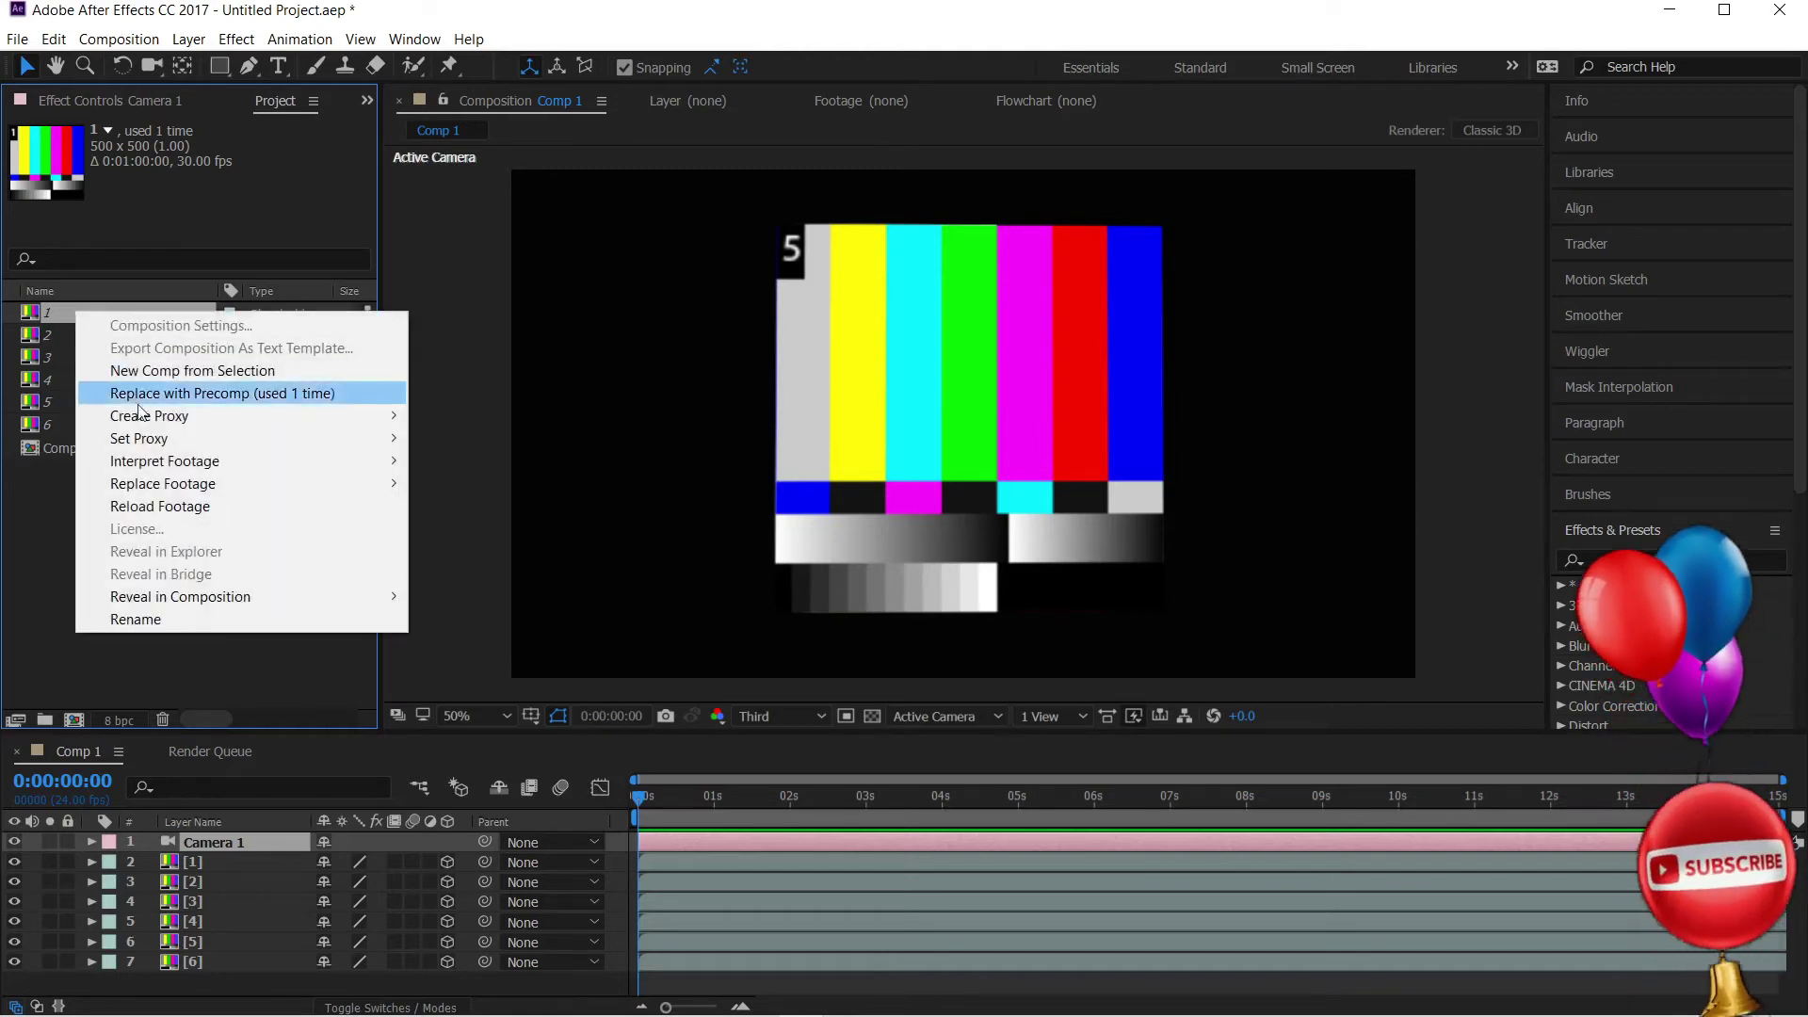
mouse_move(170, 488)
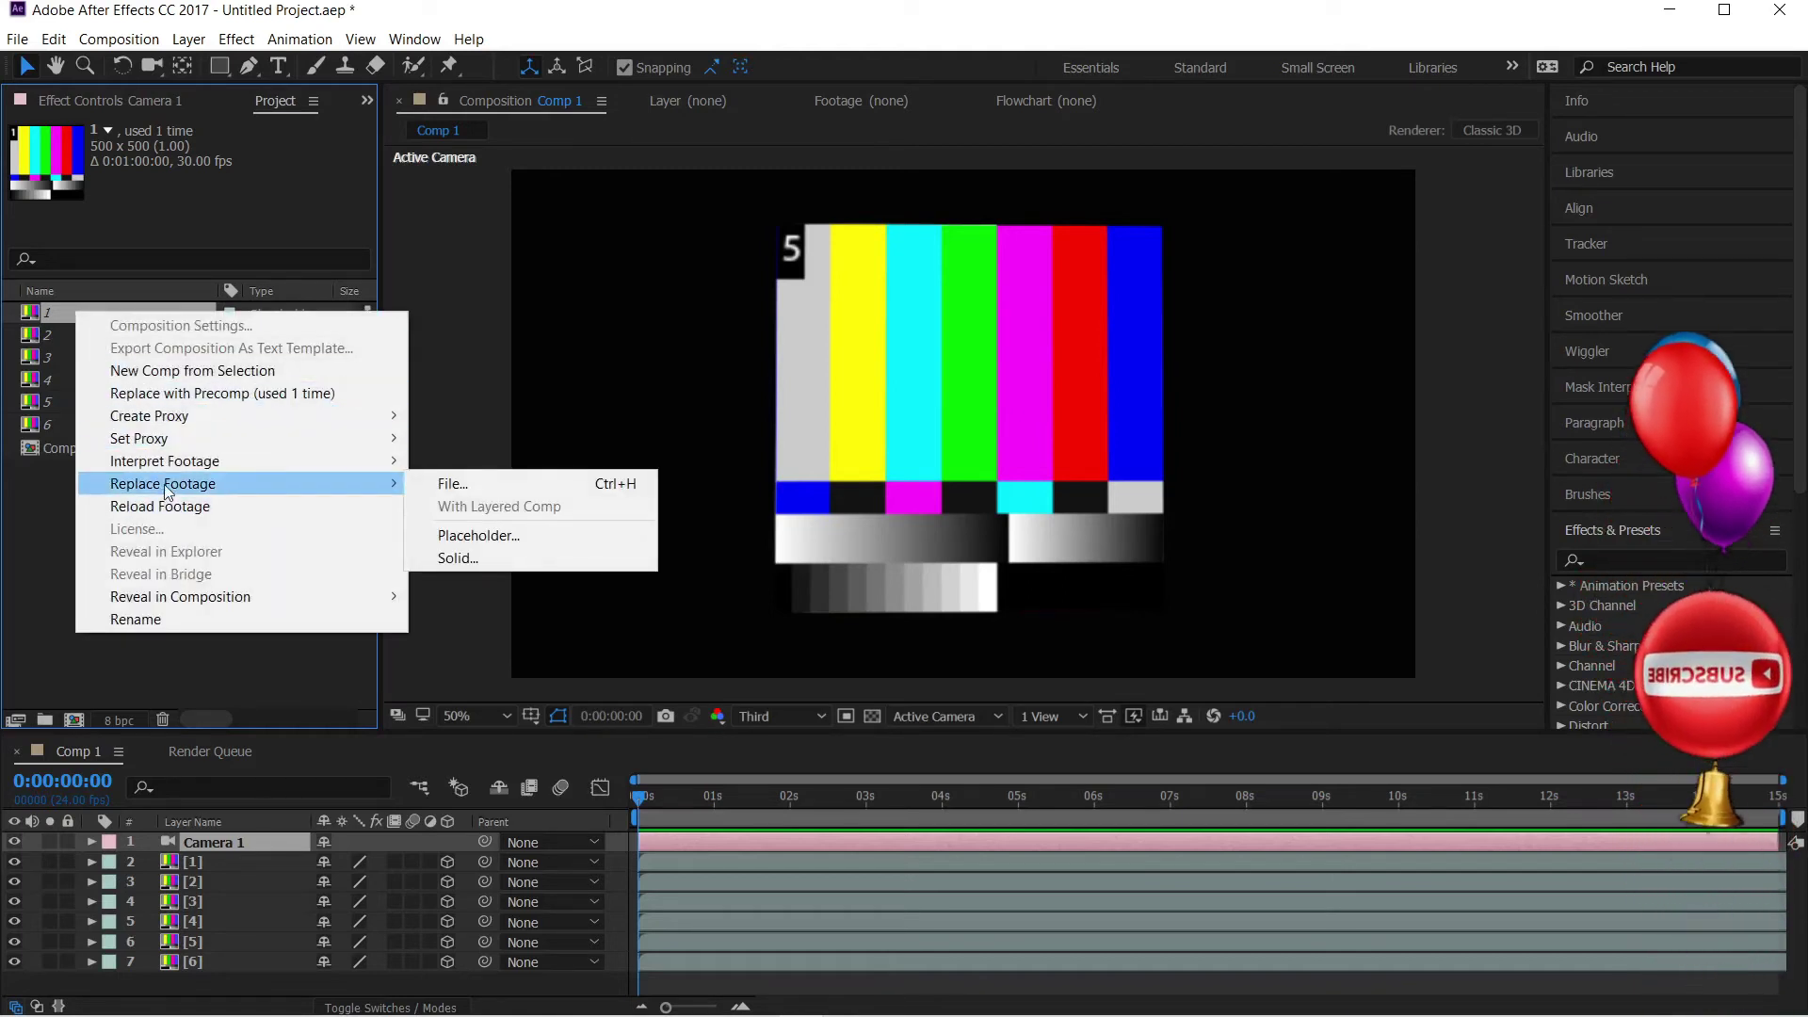
left_click(444, 483)
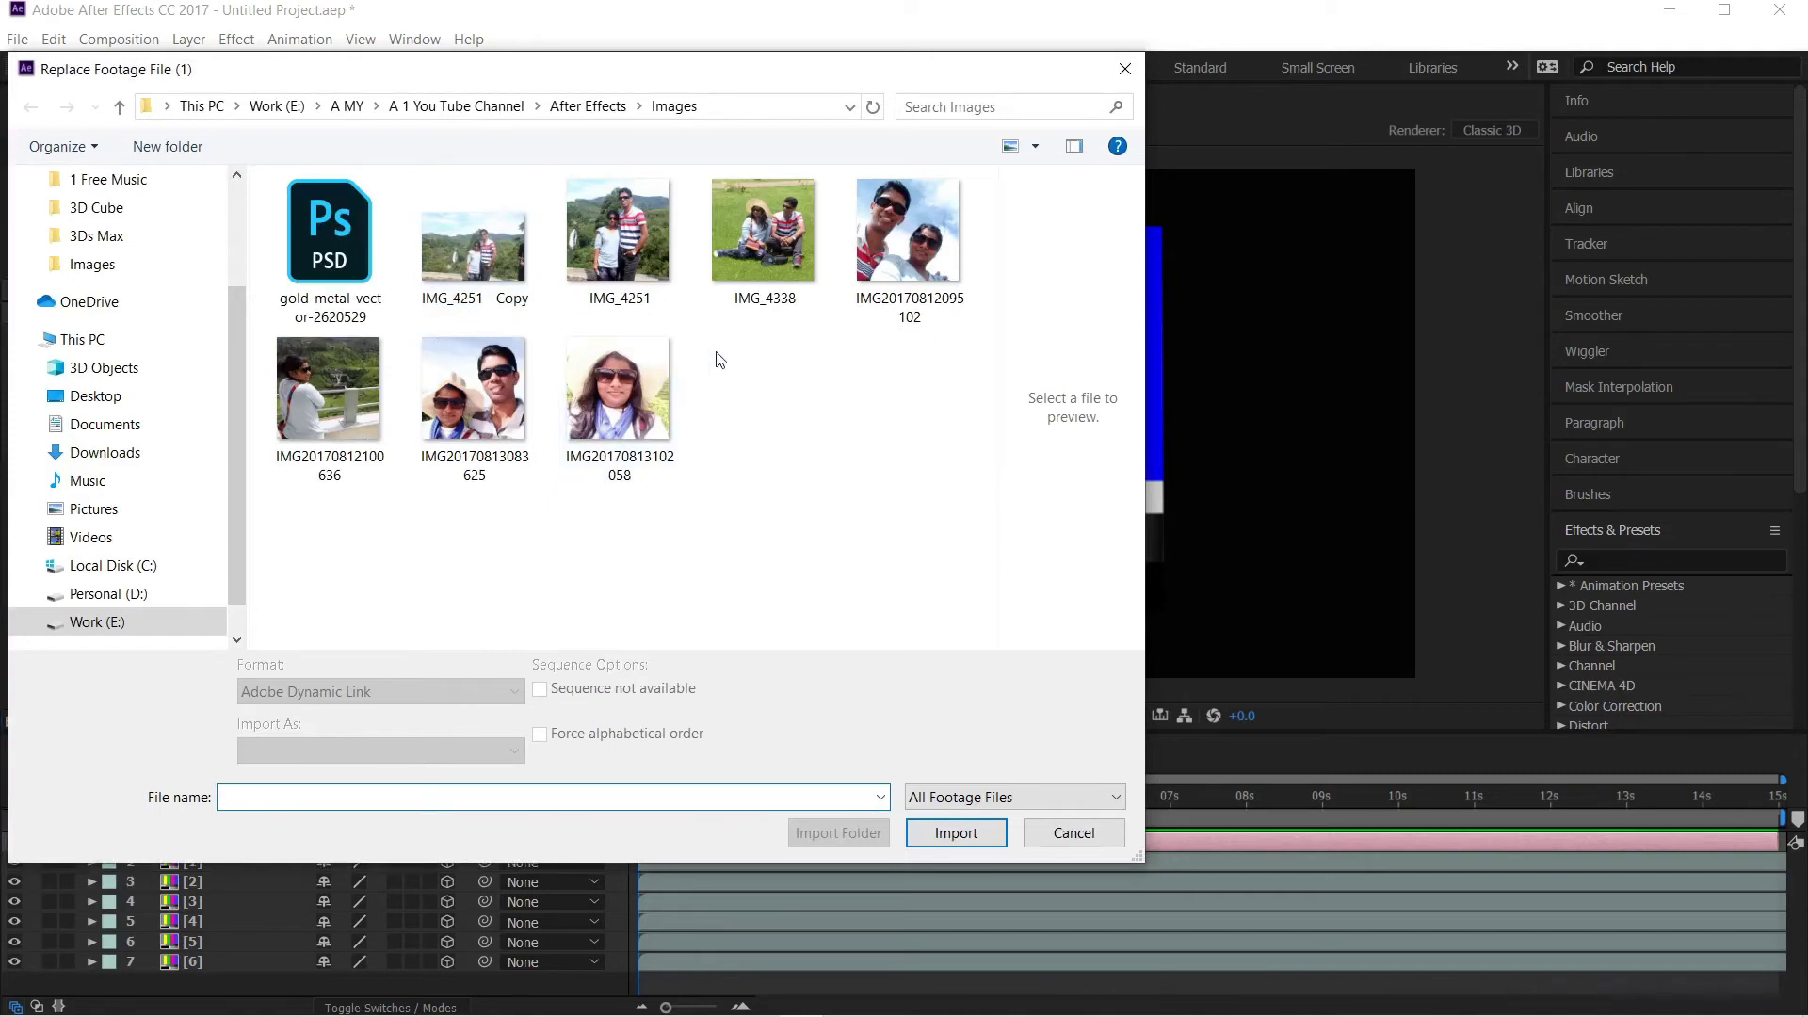
left_click(611, 223)
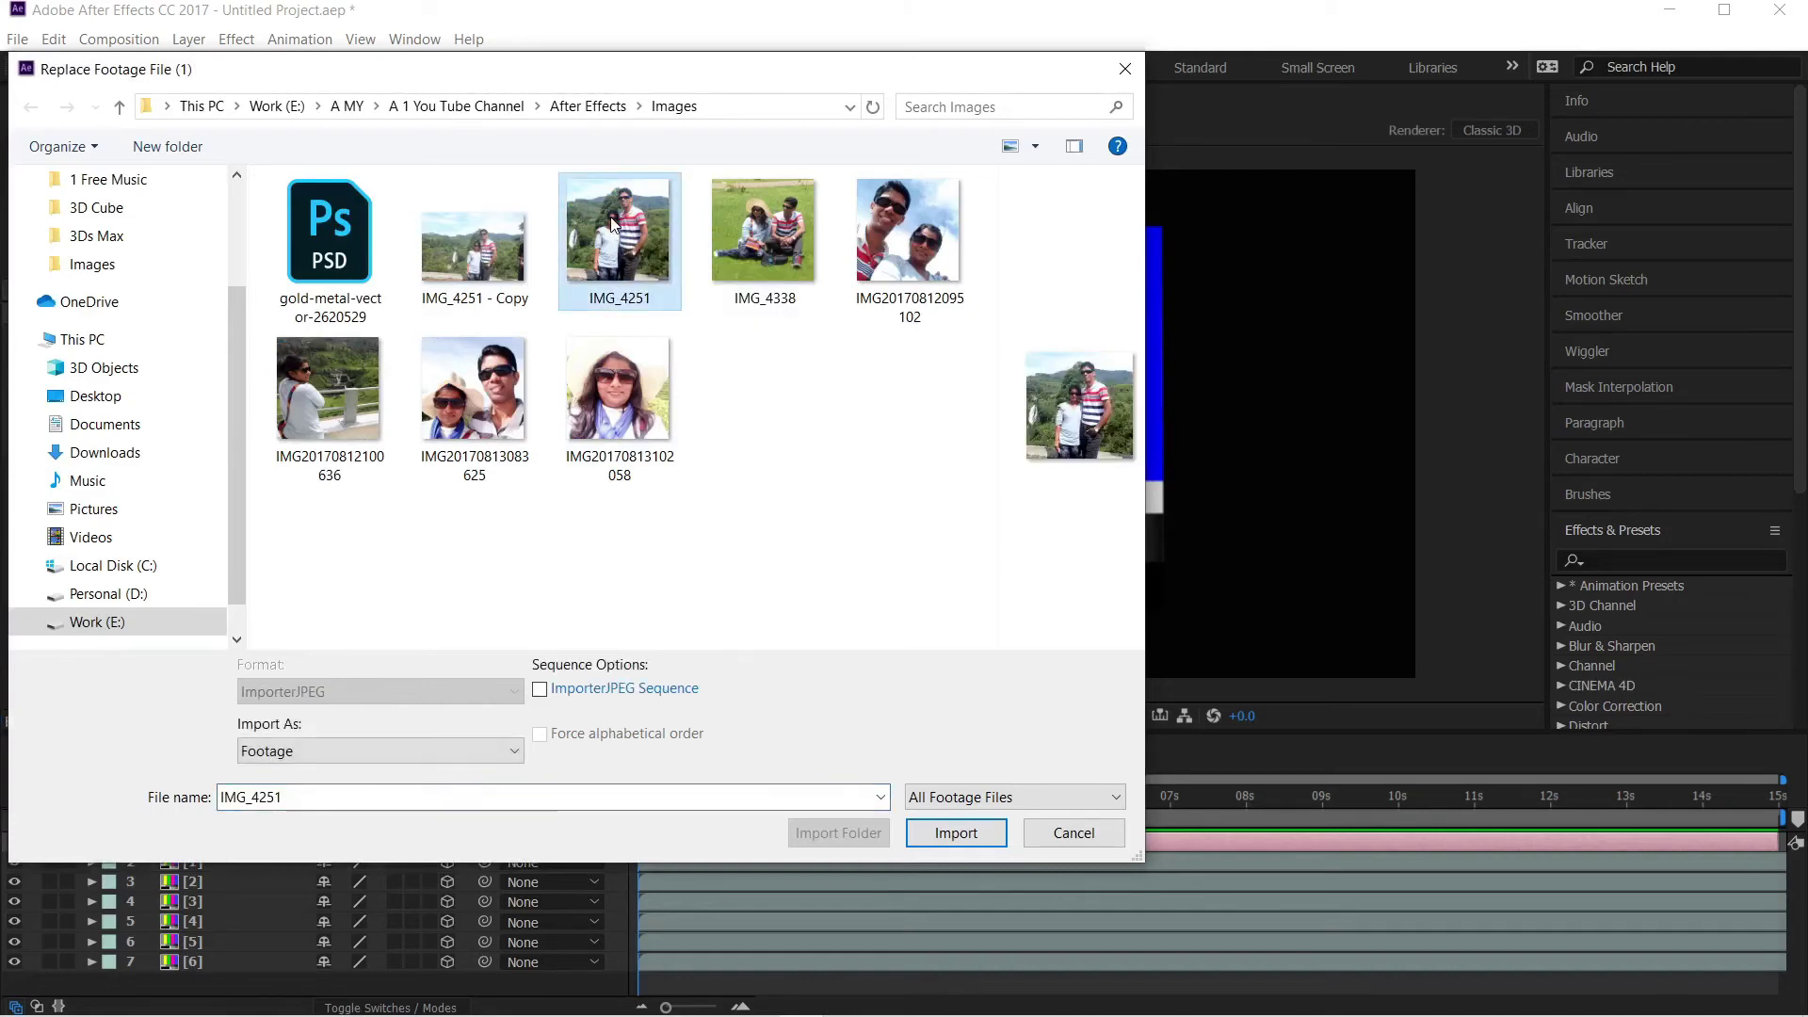
double_click(611, 223)
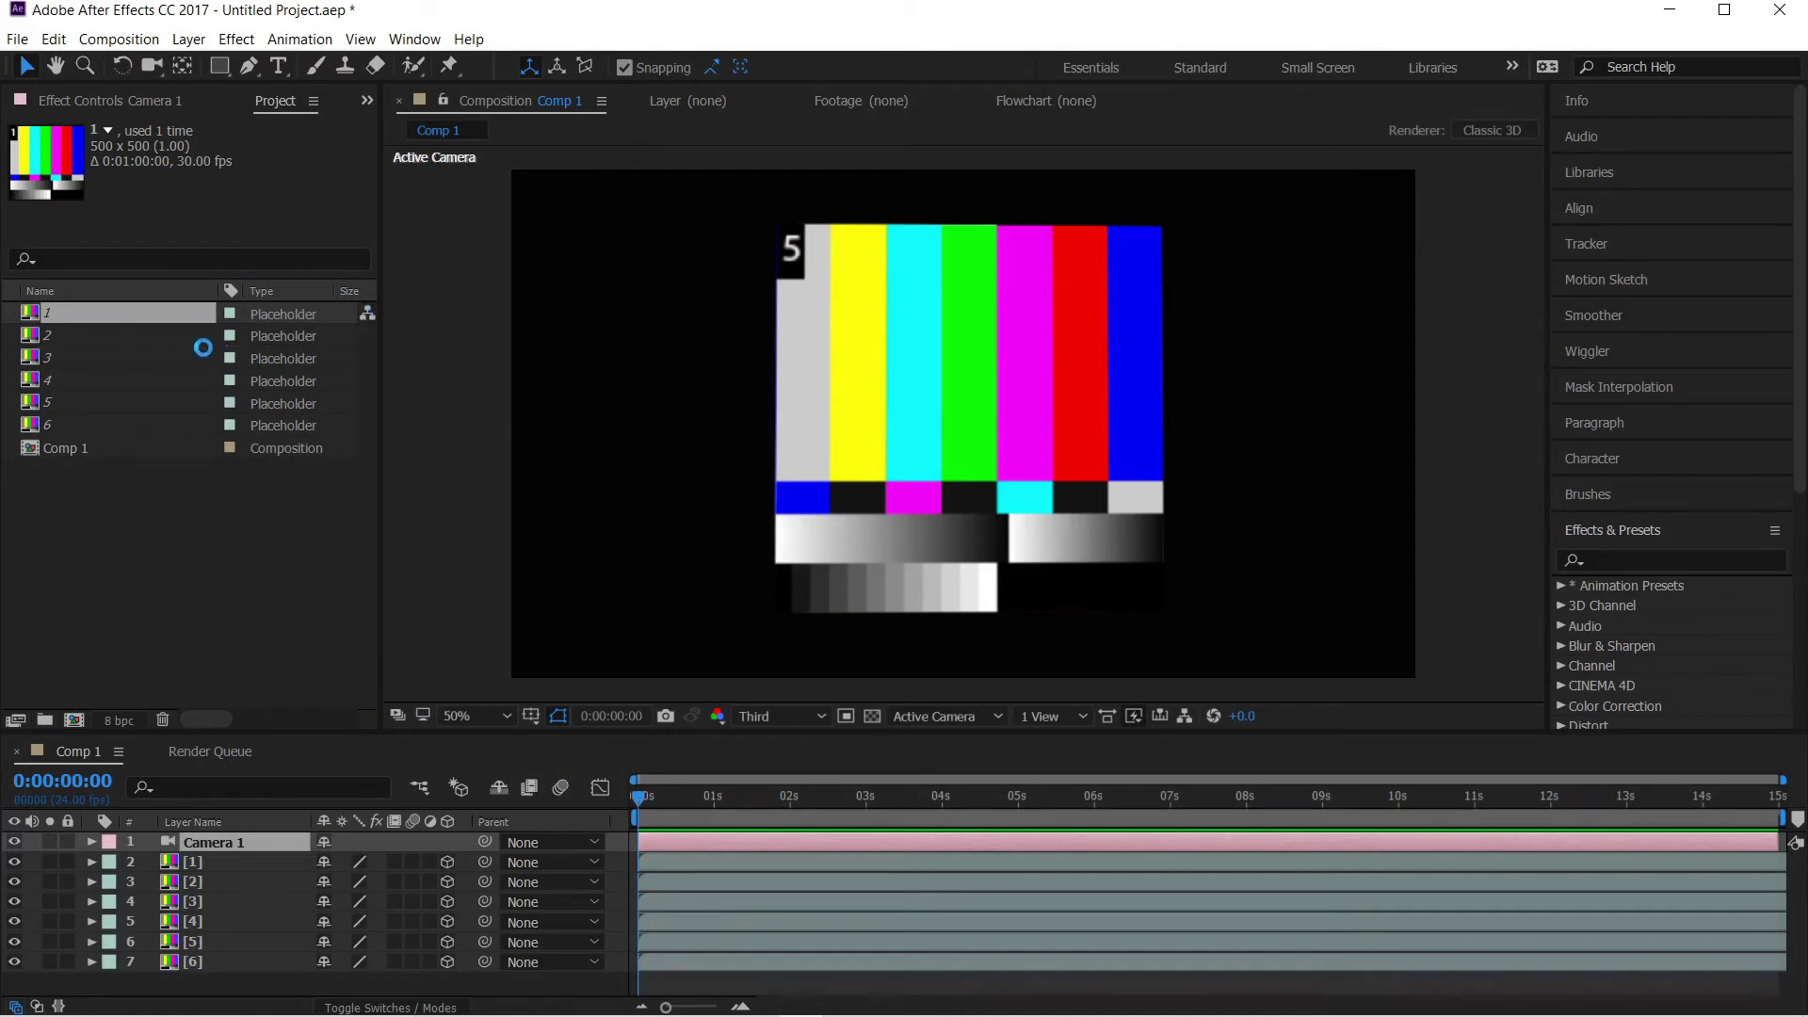
right_click(82, 331)
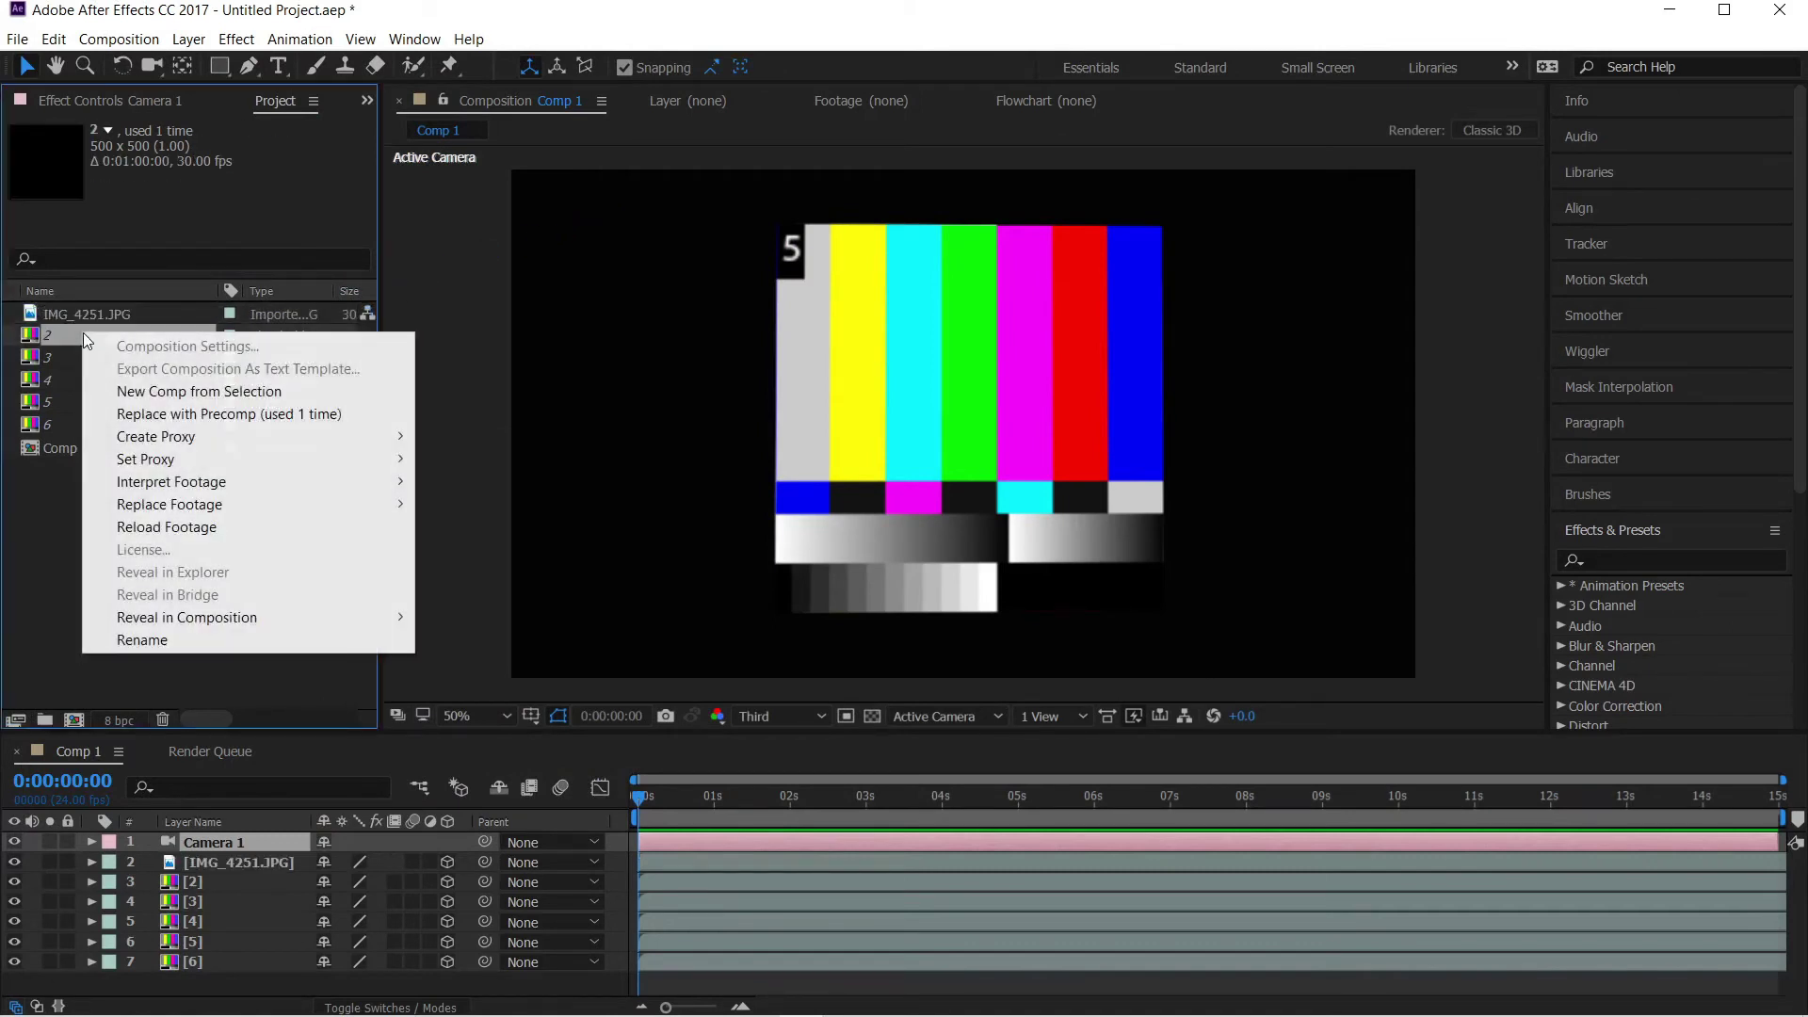
mouse_move(165, 470)
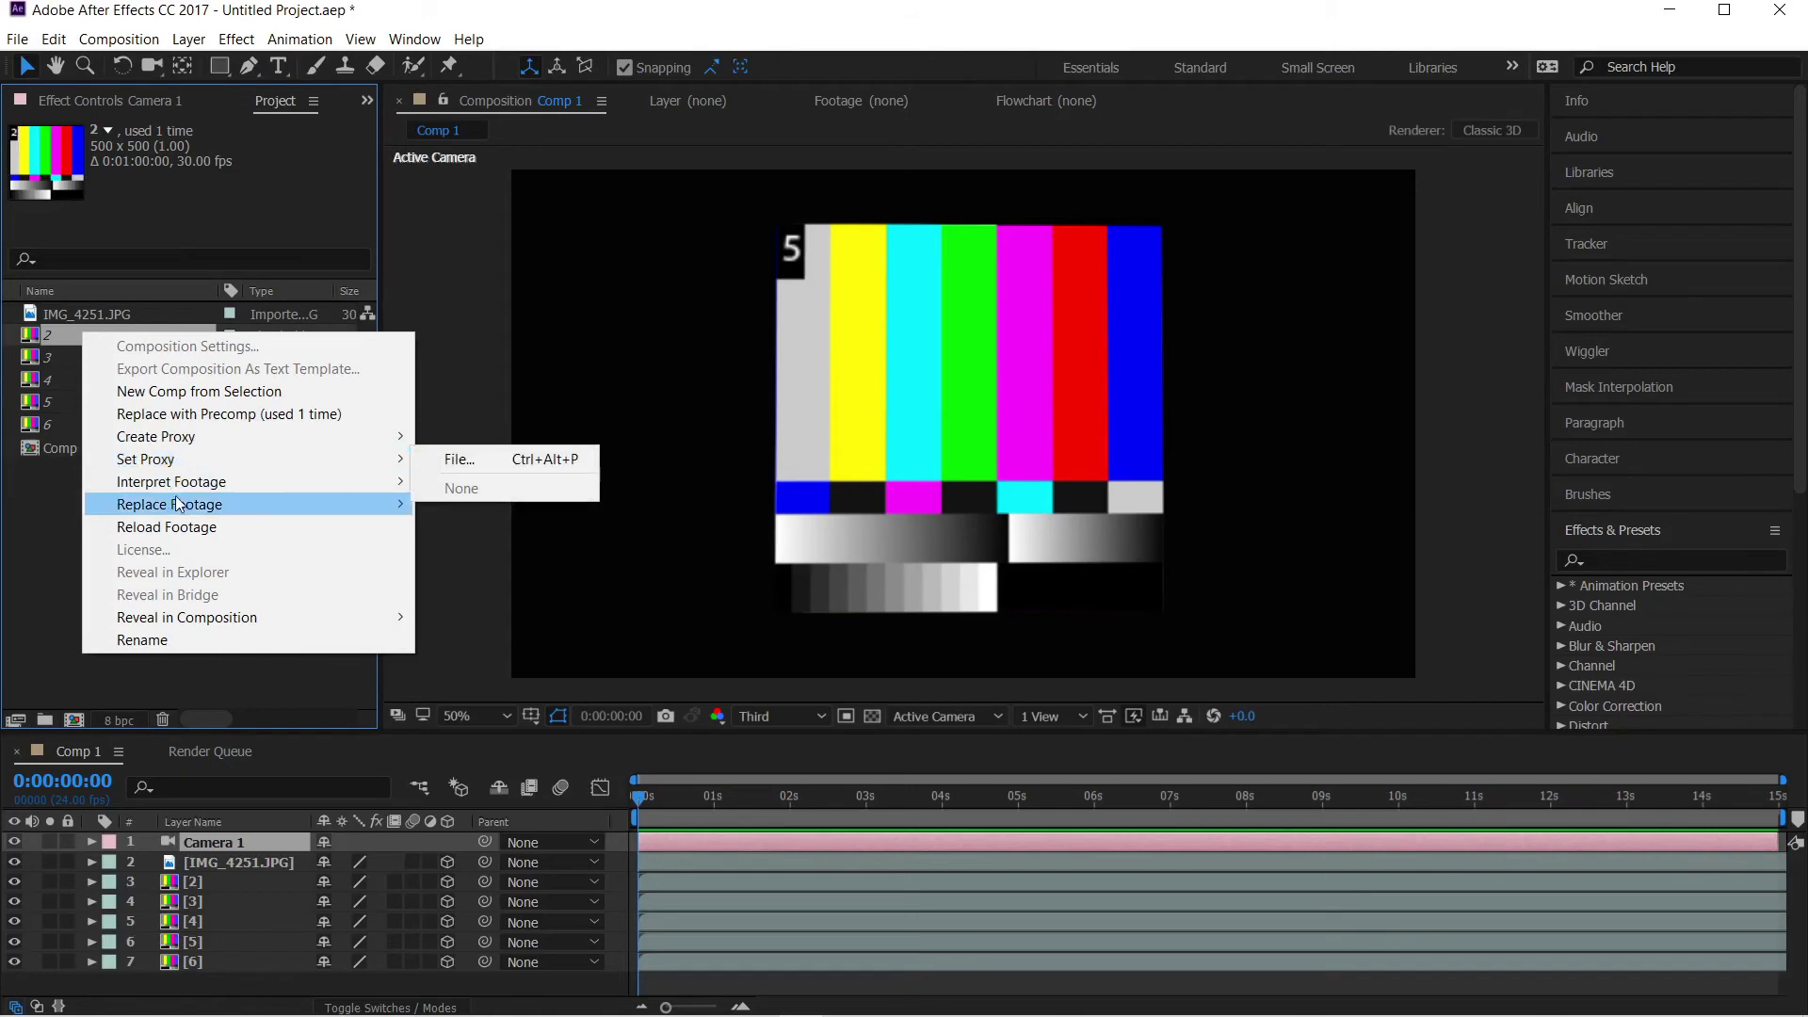
mouse_move(179, 506)
left_click(456, 505)
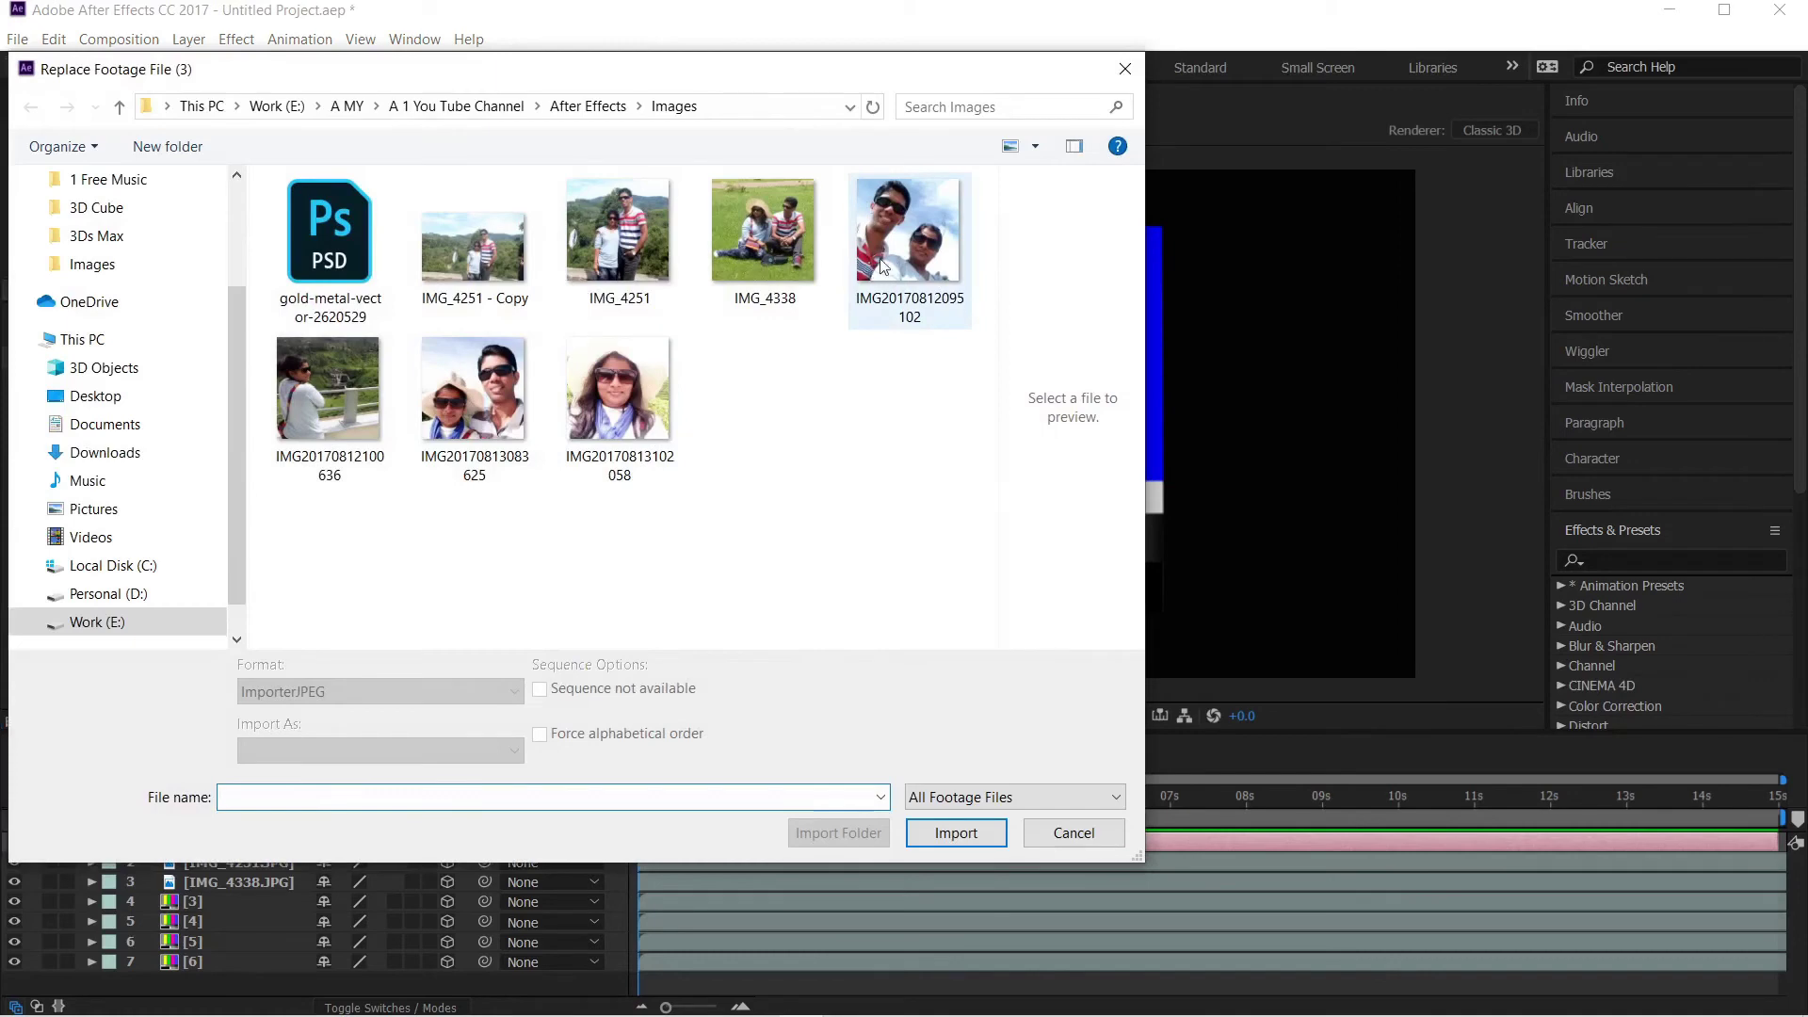
left_click(891, 240)
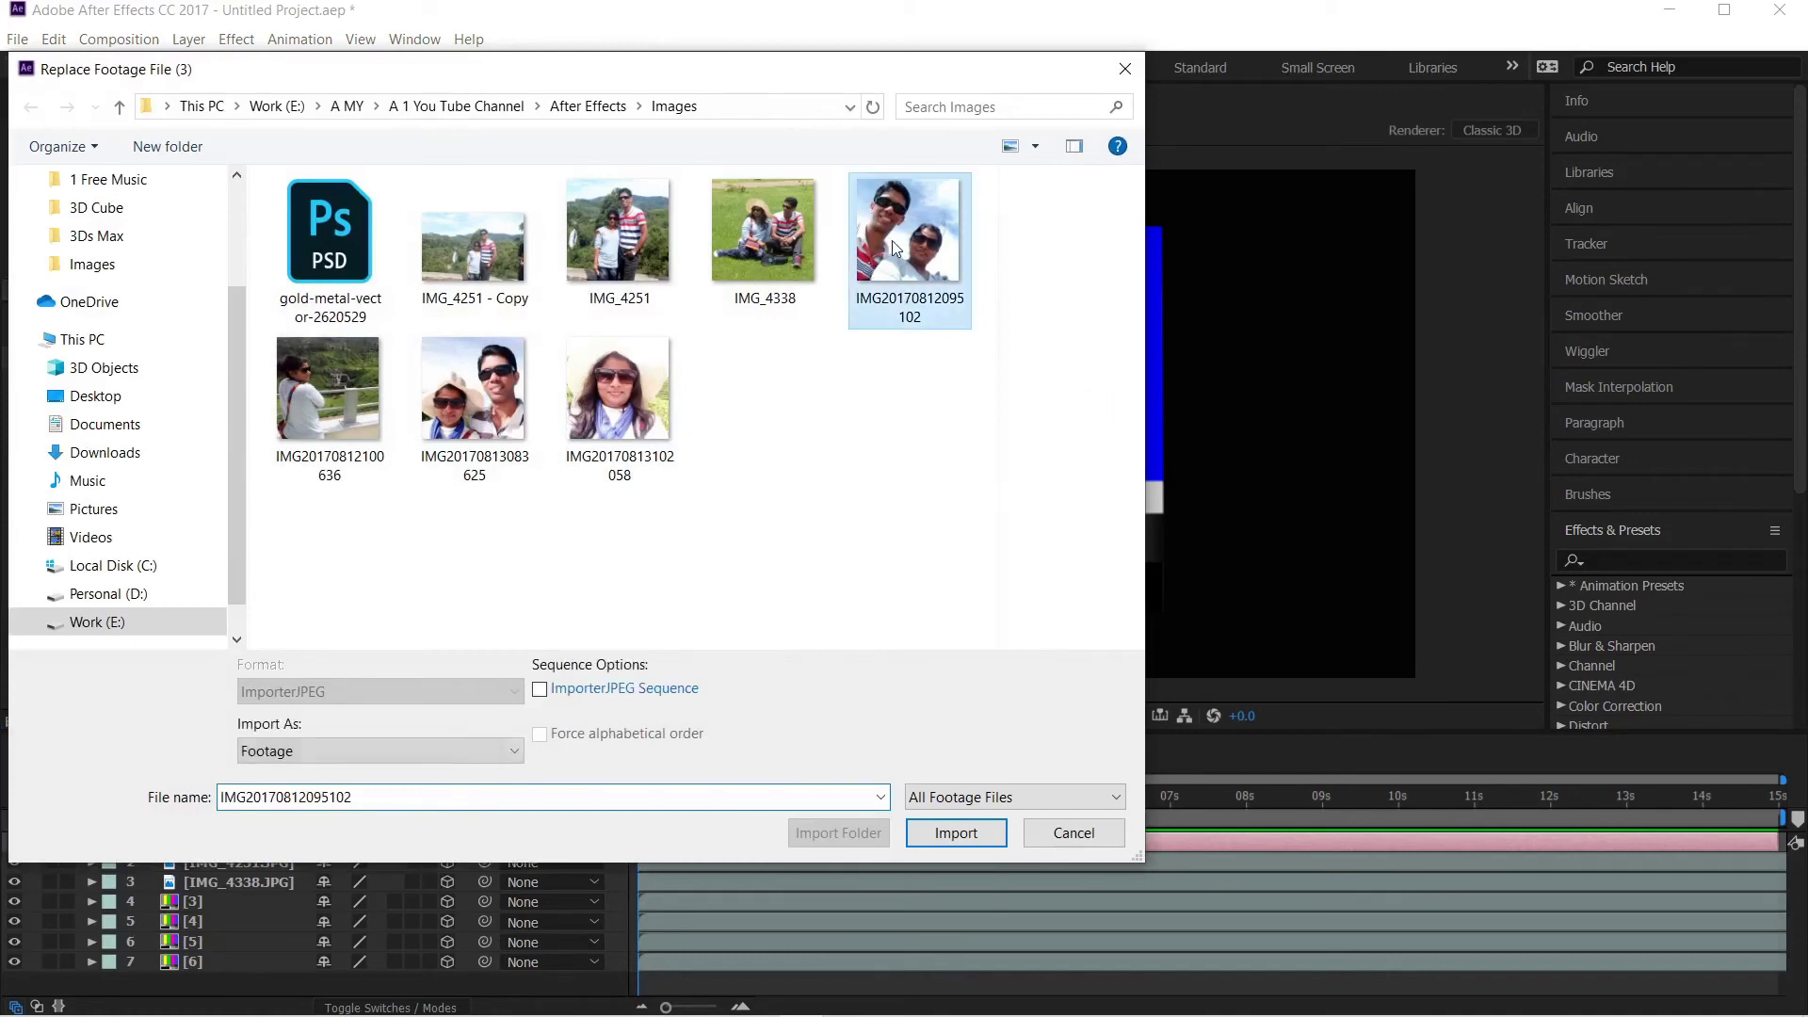
left_click(956, 833)
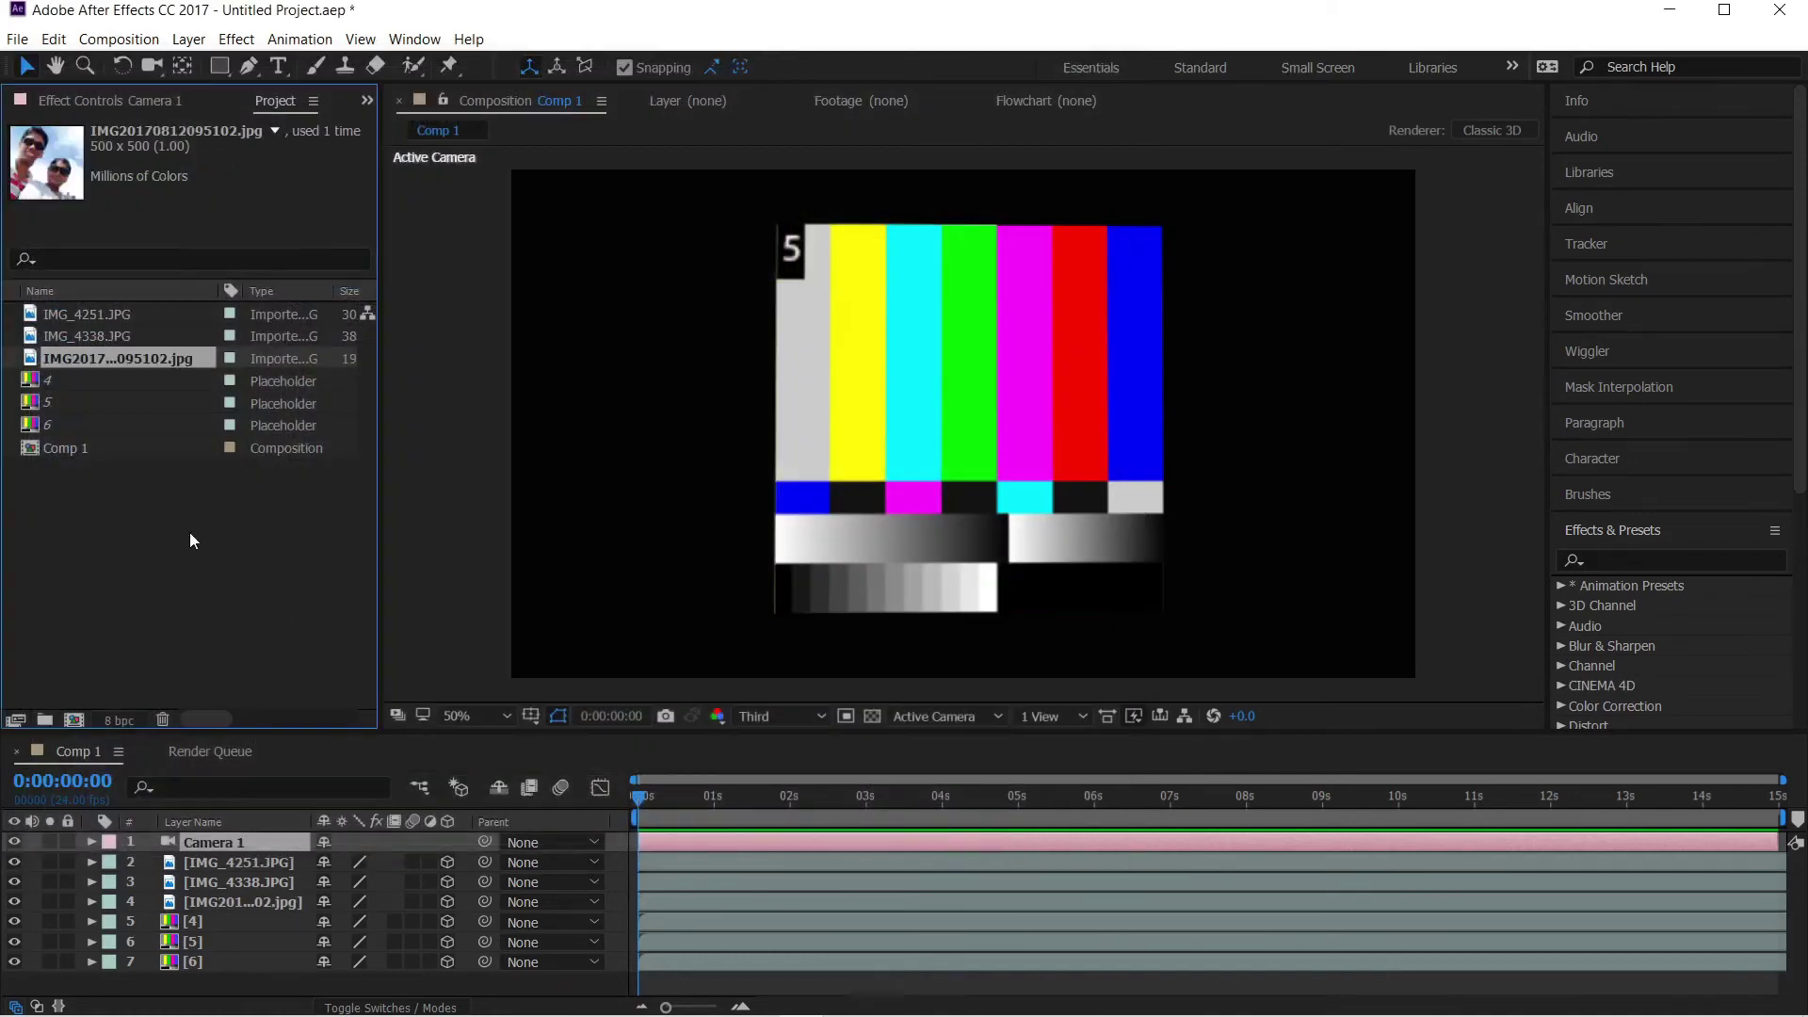
right_click(70, 378)
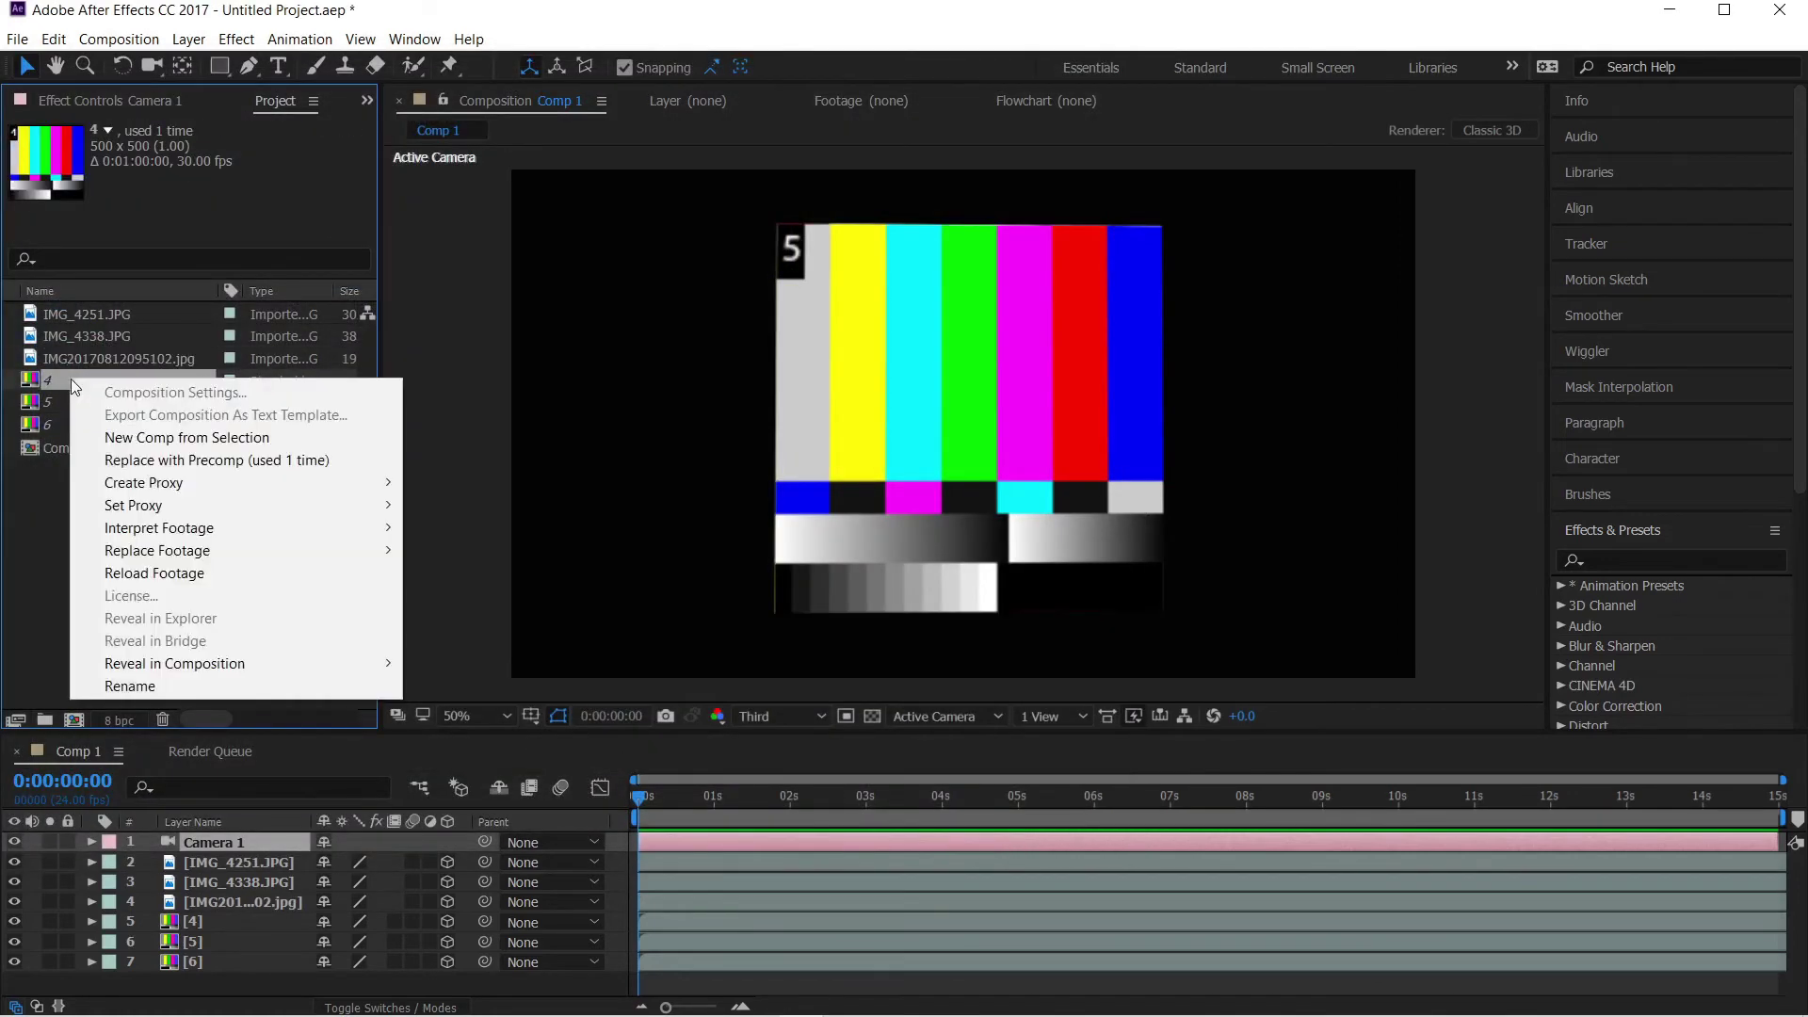
mouse_move(141, 533)
left_click(462, 533)
double_click(328, 388)
right_click(48, 404)
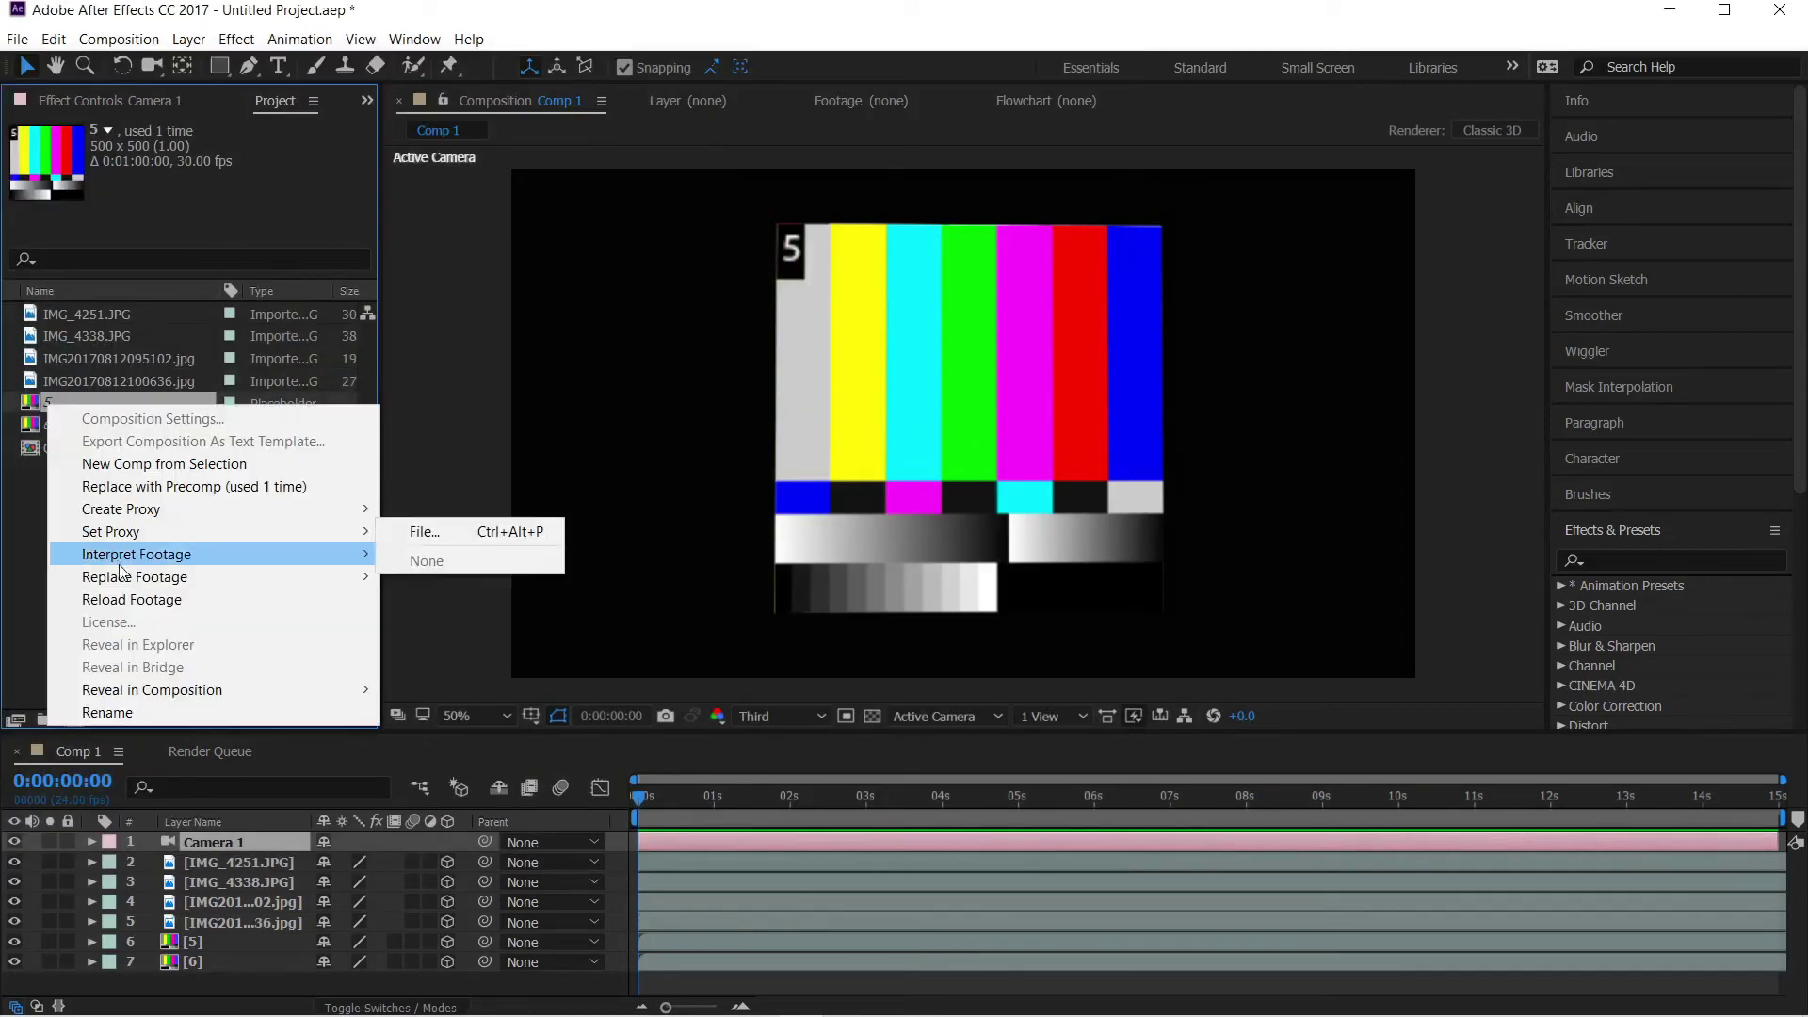
left_click(424, 554)
double_click(465, 403)
right_click(48, 425)
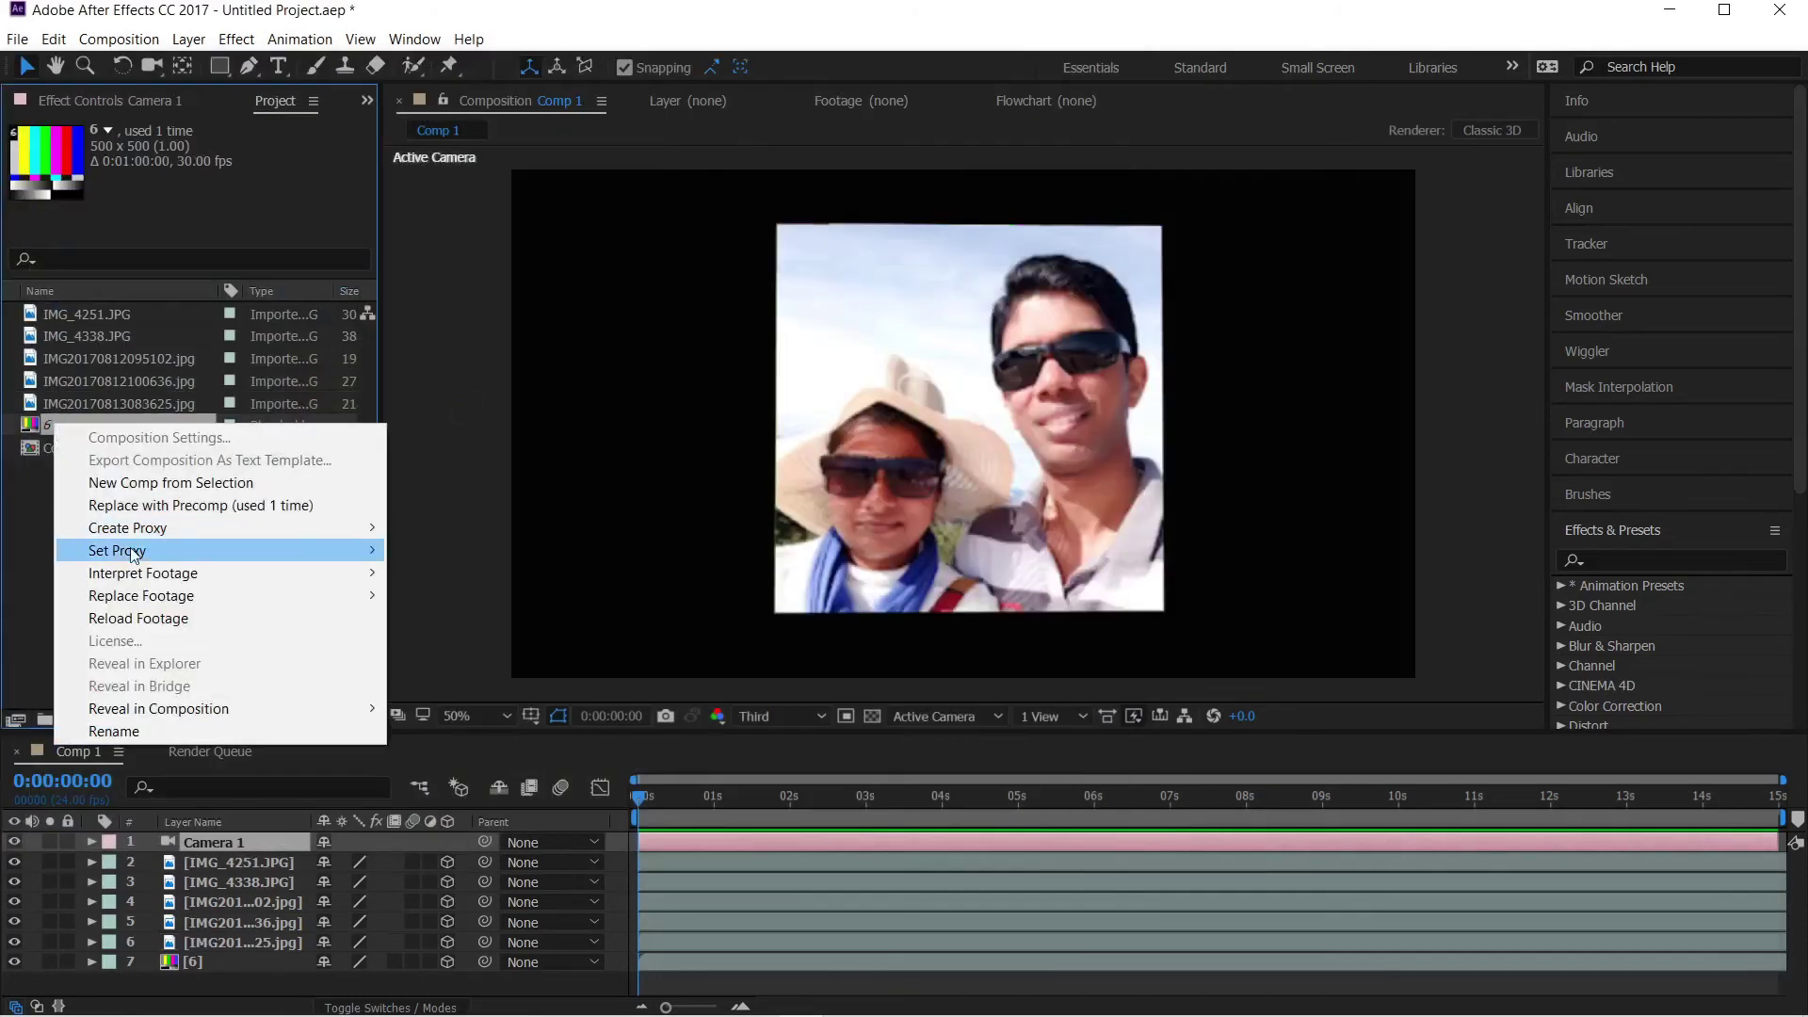
mouse_move(141, 588)
left_click(439, 590)
double_click(619, 392)
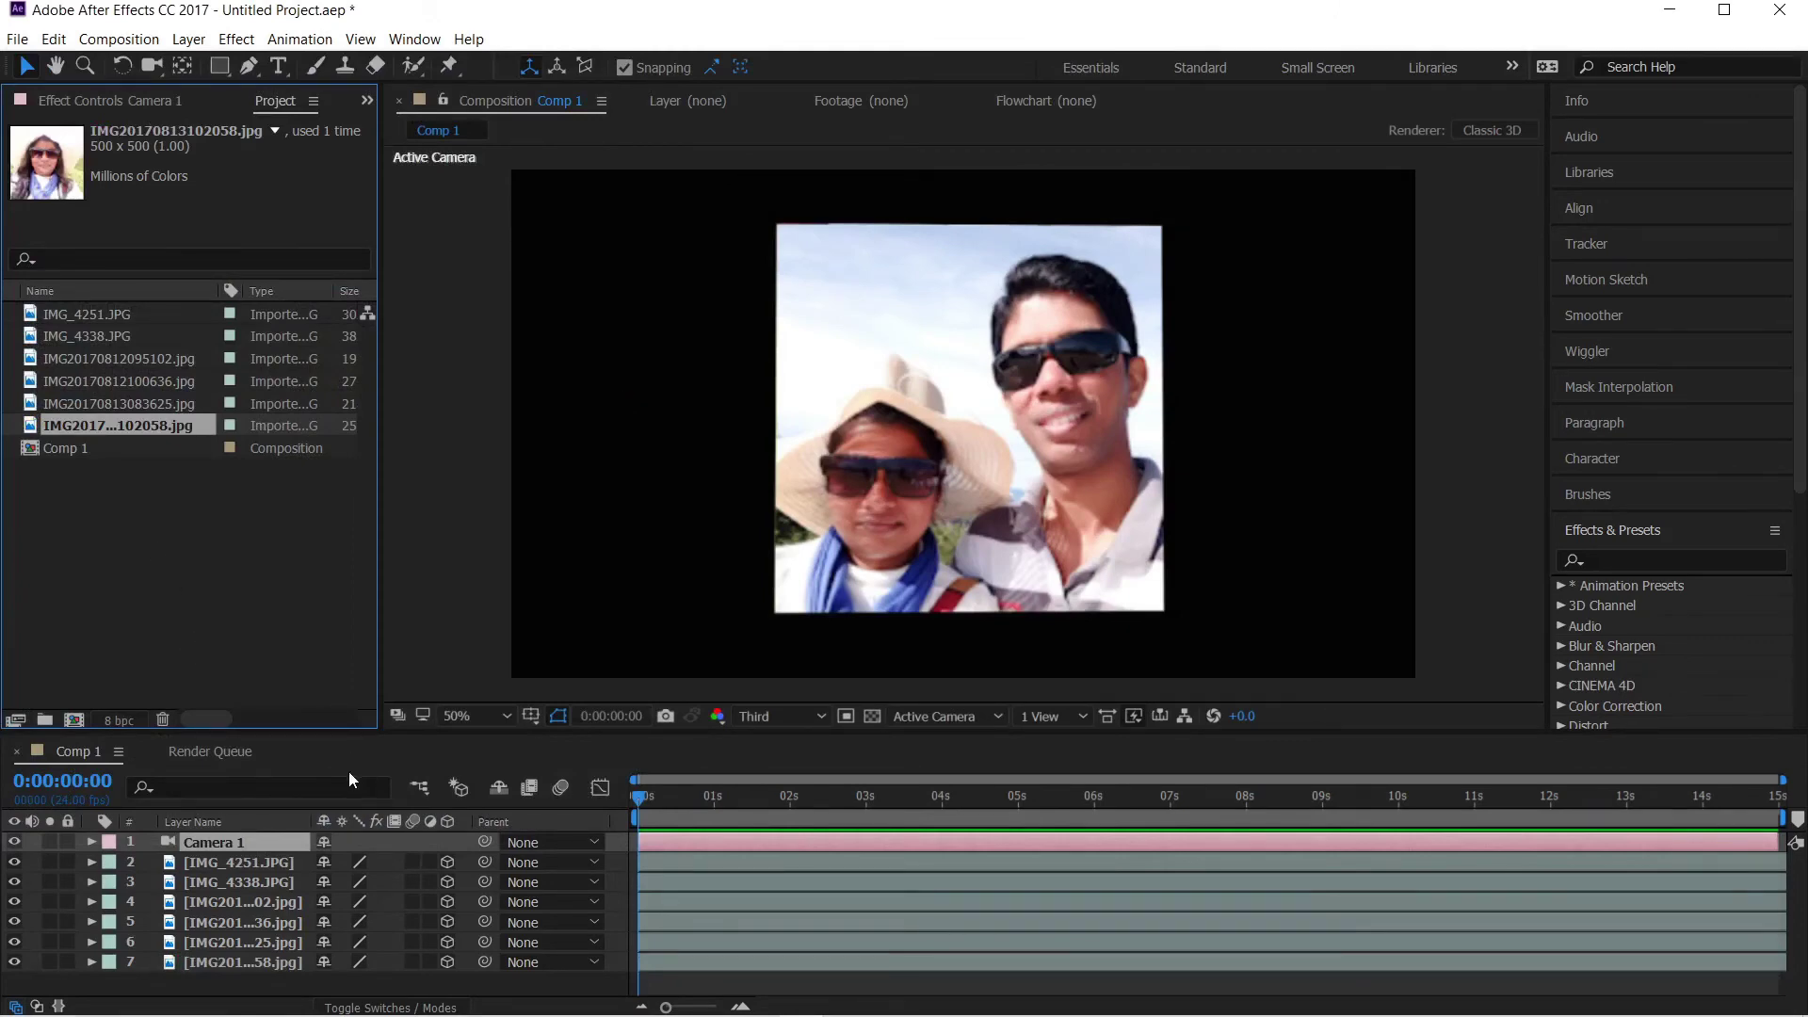
Delete the Camera 1 layer from Comp 1
left_click(300, 987)
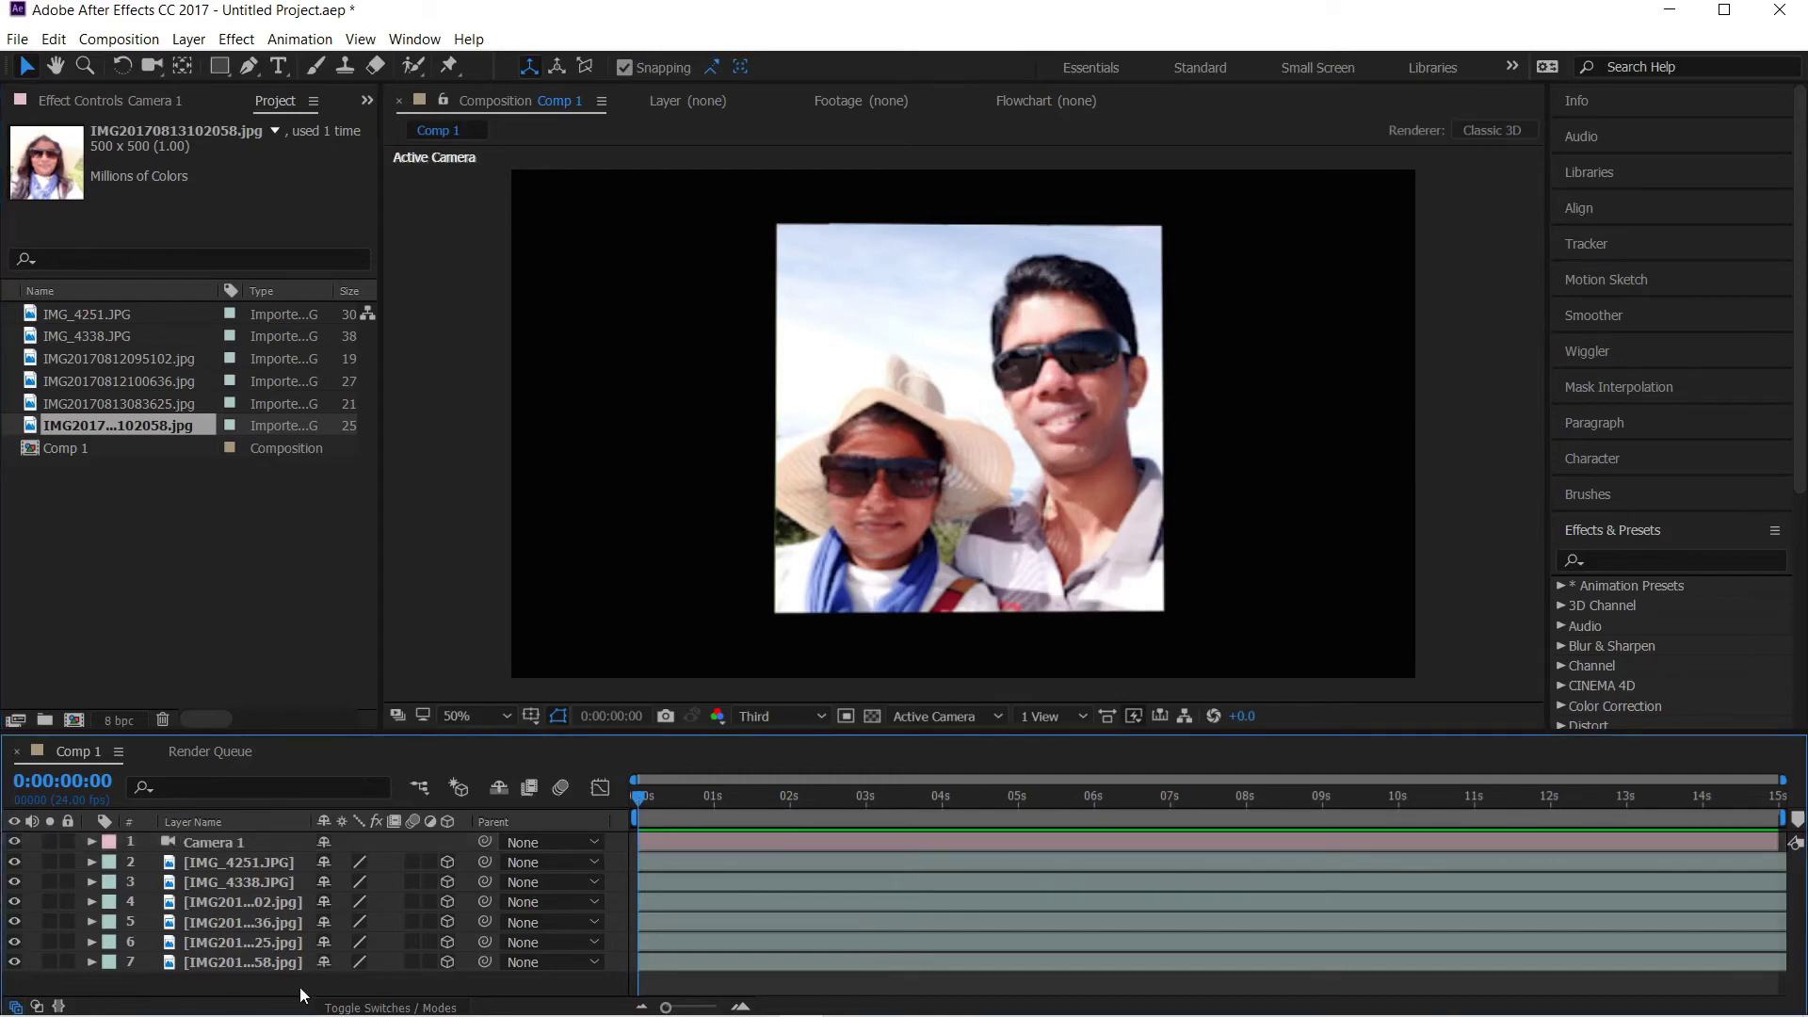
left_click(237, 840)
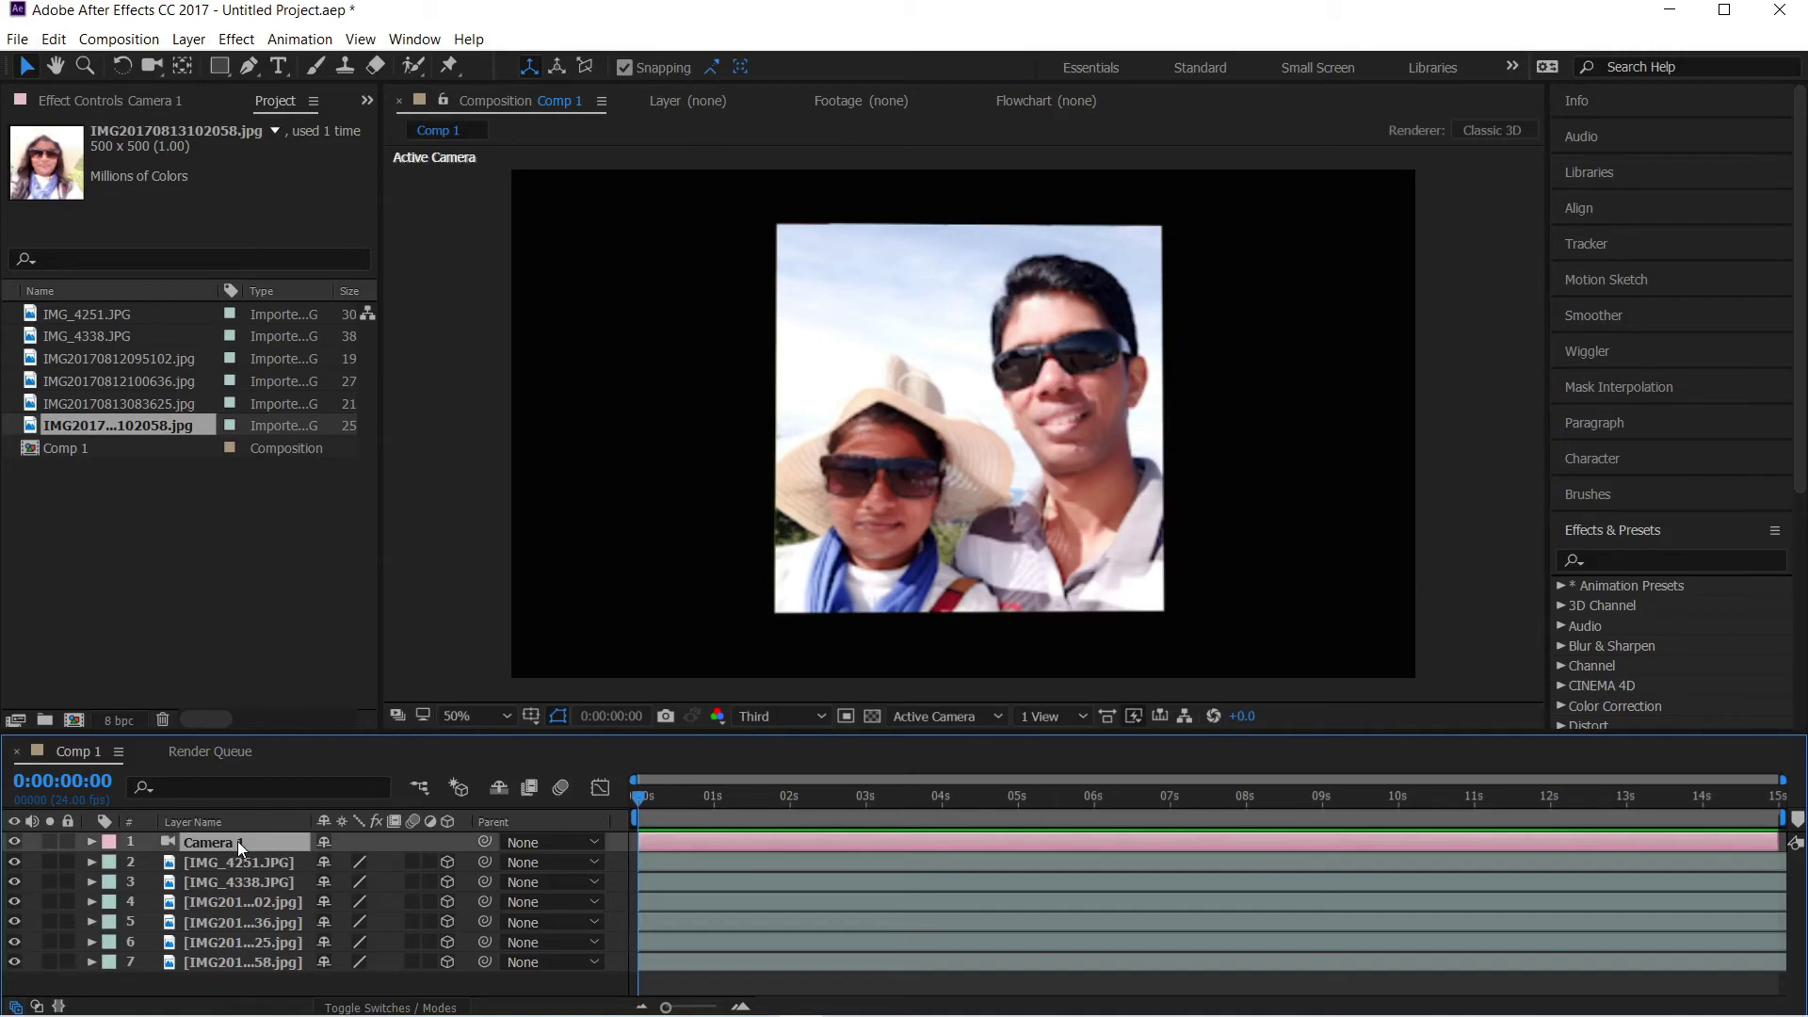
key("Delete")
Pre-compose all six image layers into a new composition named Cube 1, moving all attributes into it
key("ctrl+a")
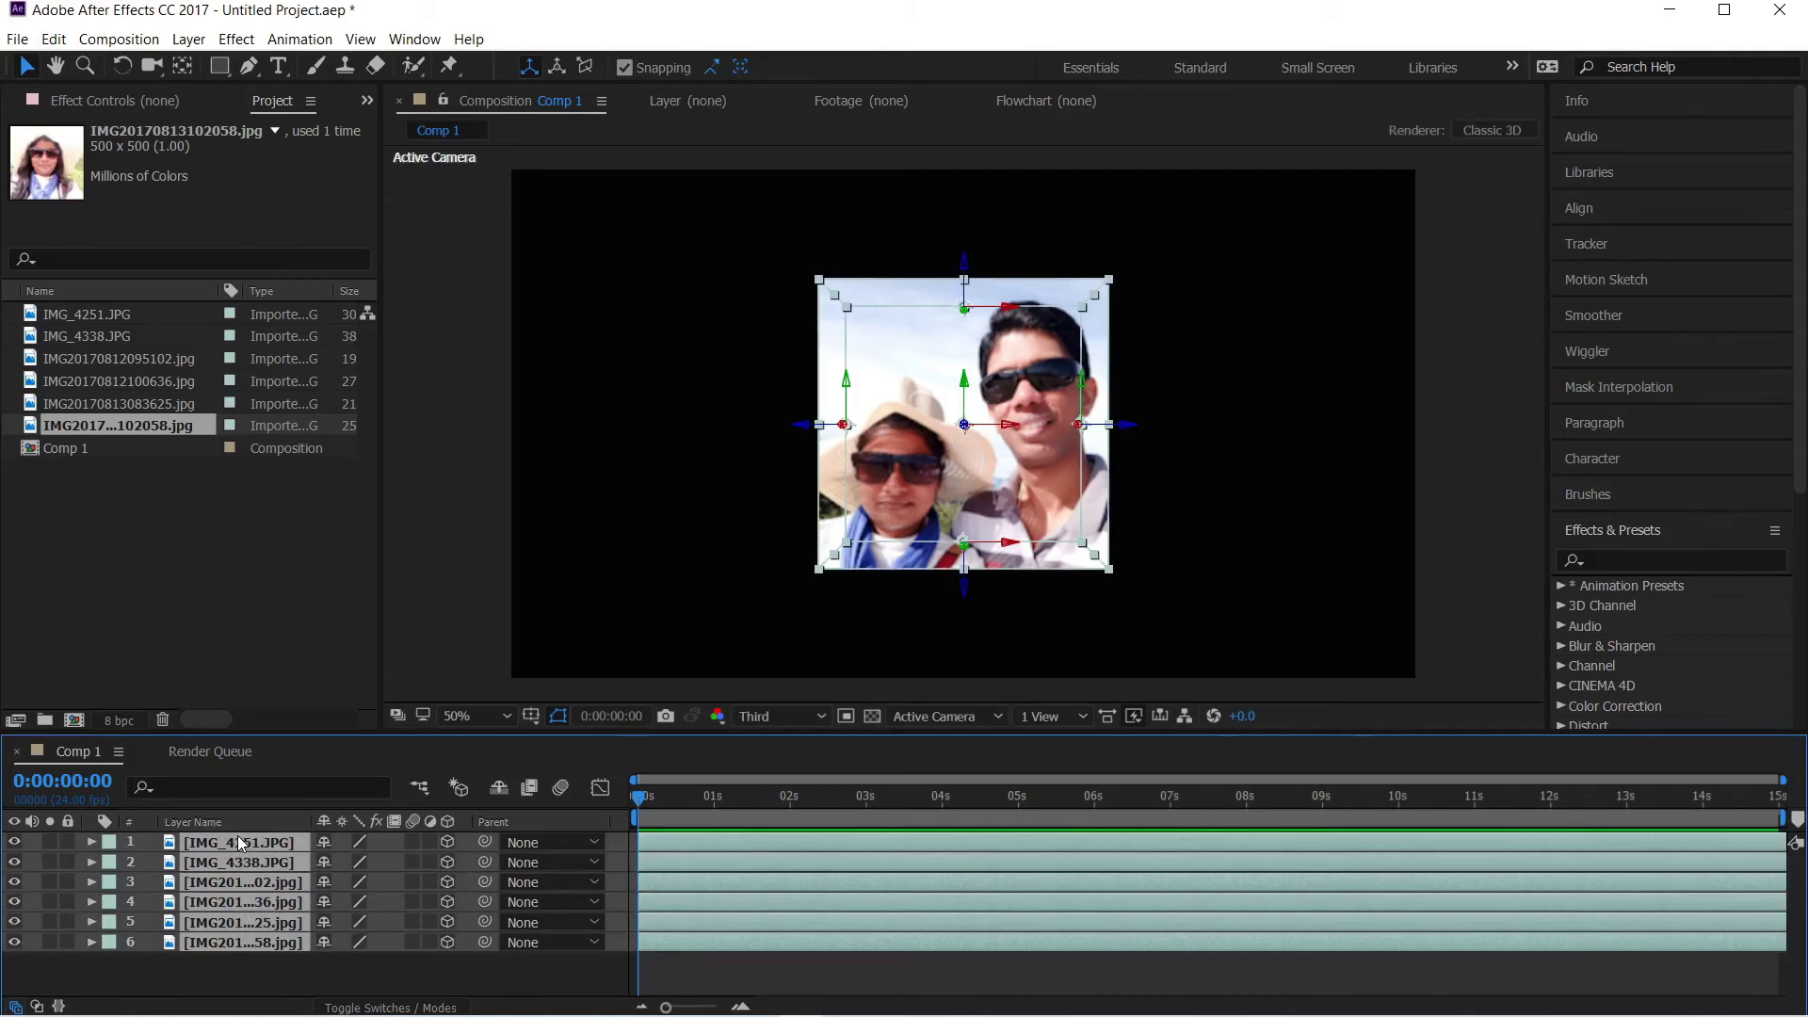
left_click_drag(262, 977, 219, 836)
left_click_drag(290, 970, 240, 839)
right_click(240, 839)
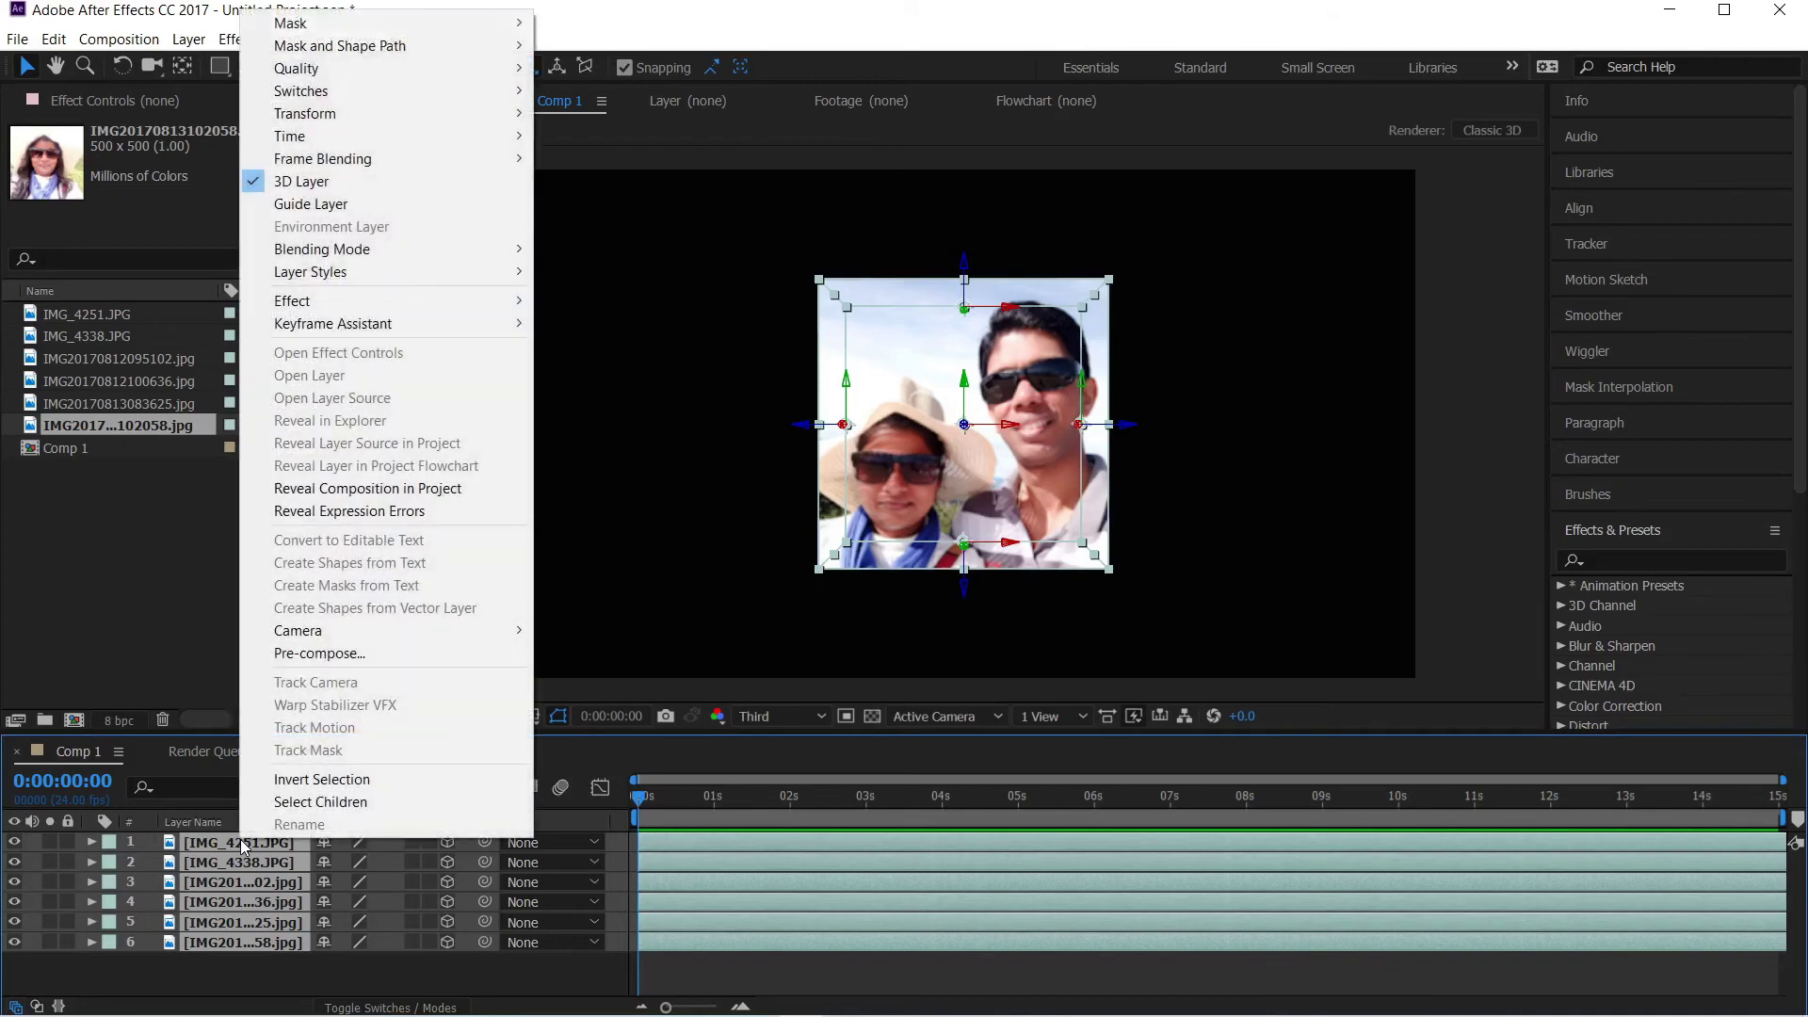
left_click(365, 653)
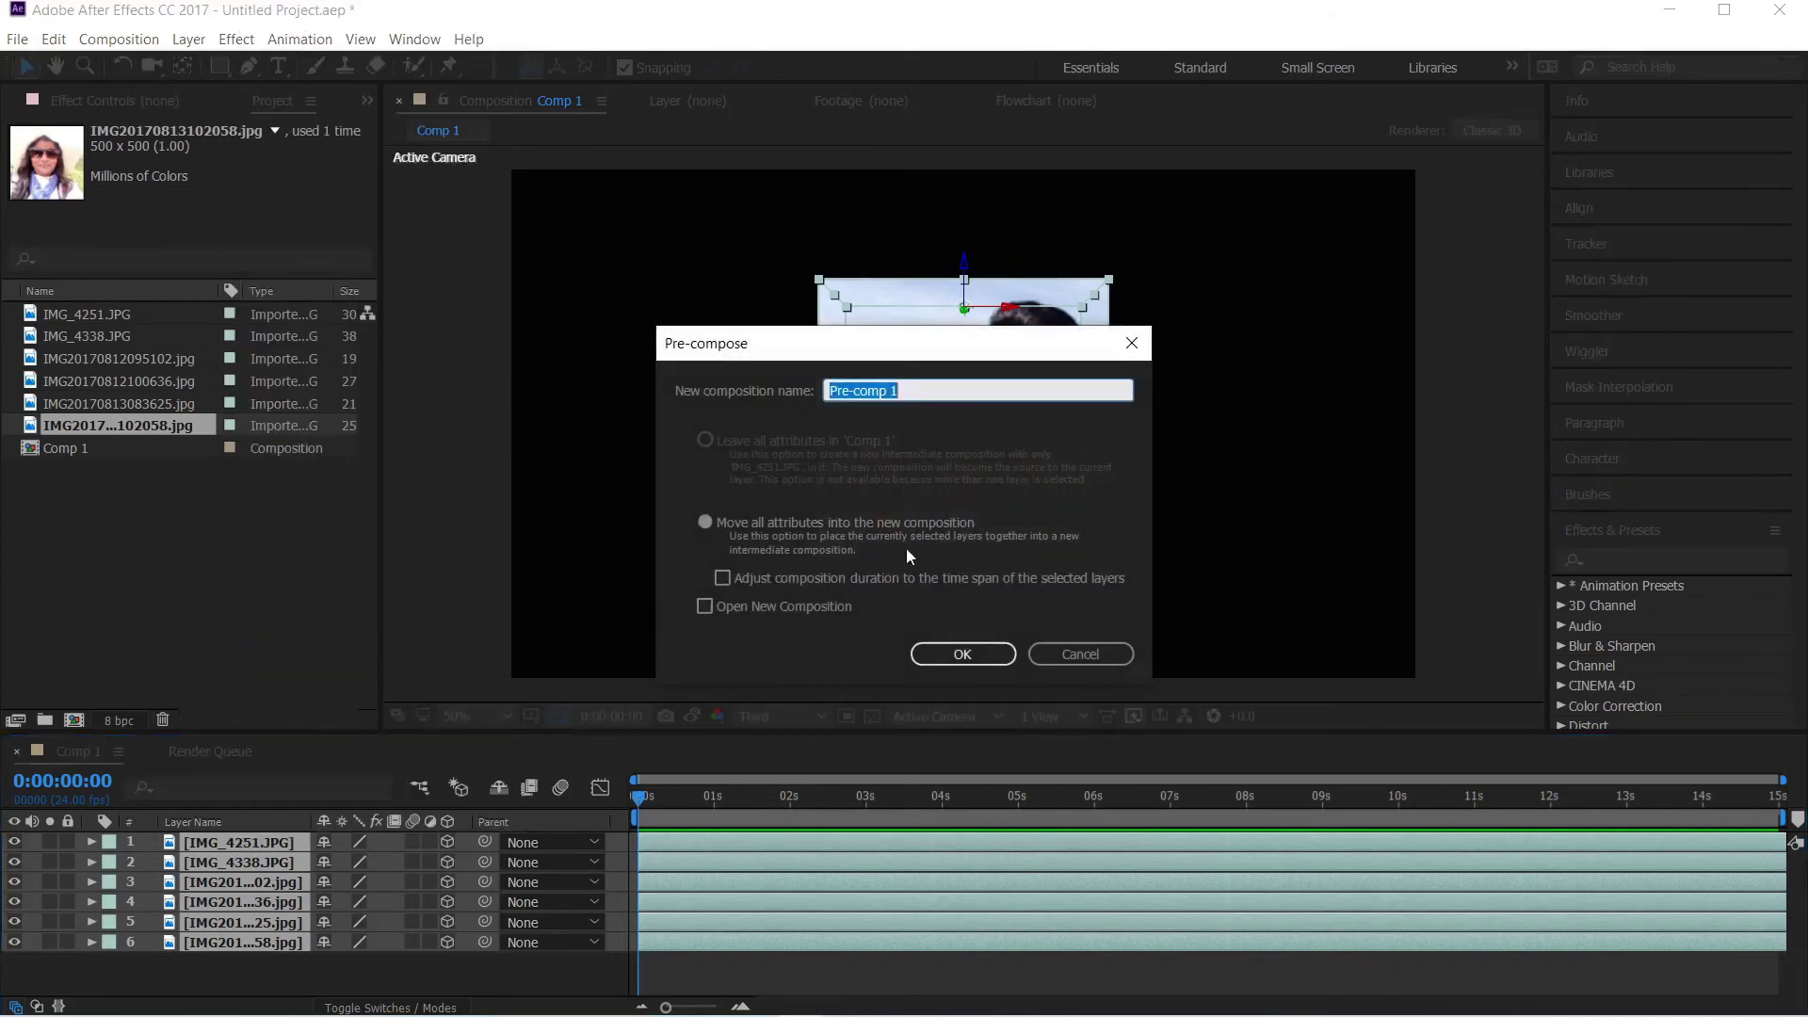
type("Cube 1")
left_click(996, 654)
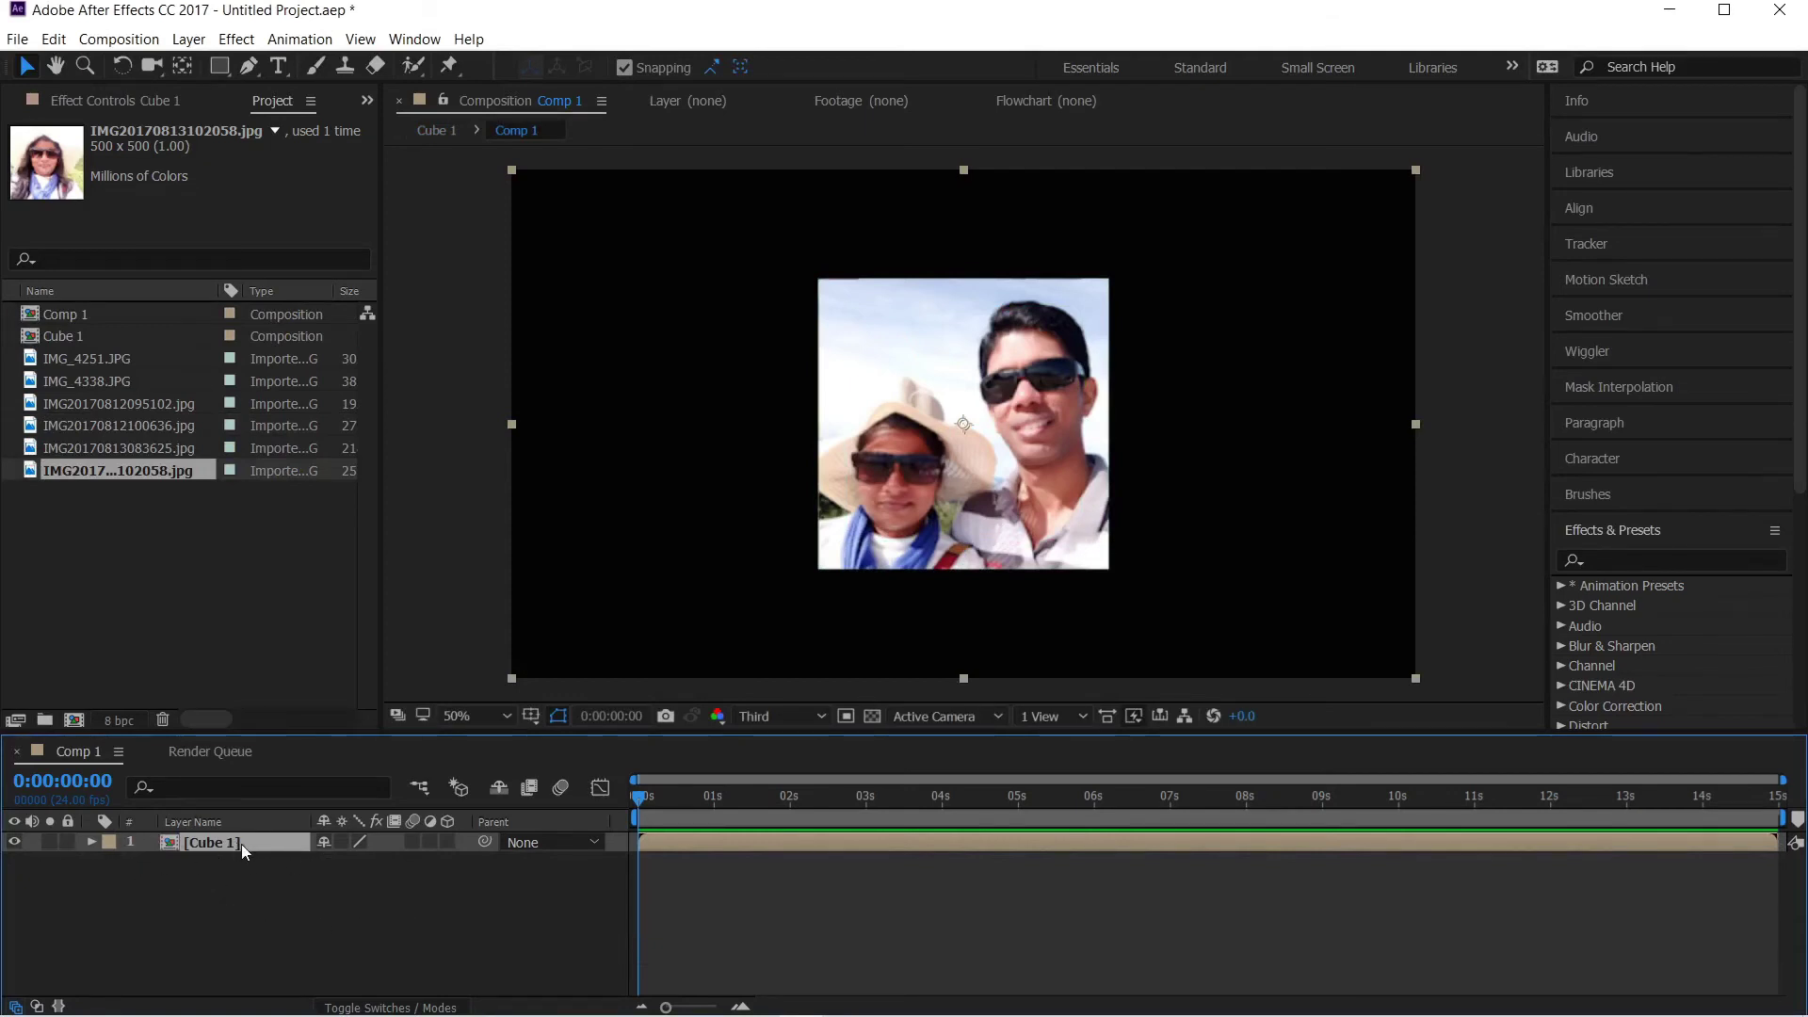
Make Cube 1 a 3D layer and enable its Collapse Transformations switch
left_click(448, 841)
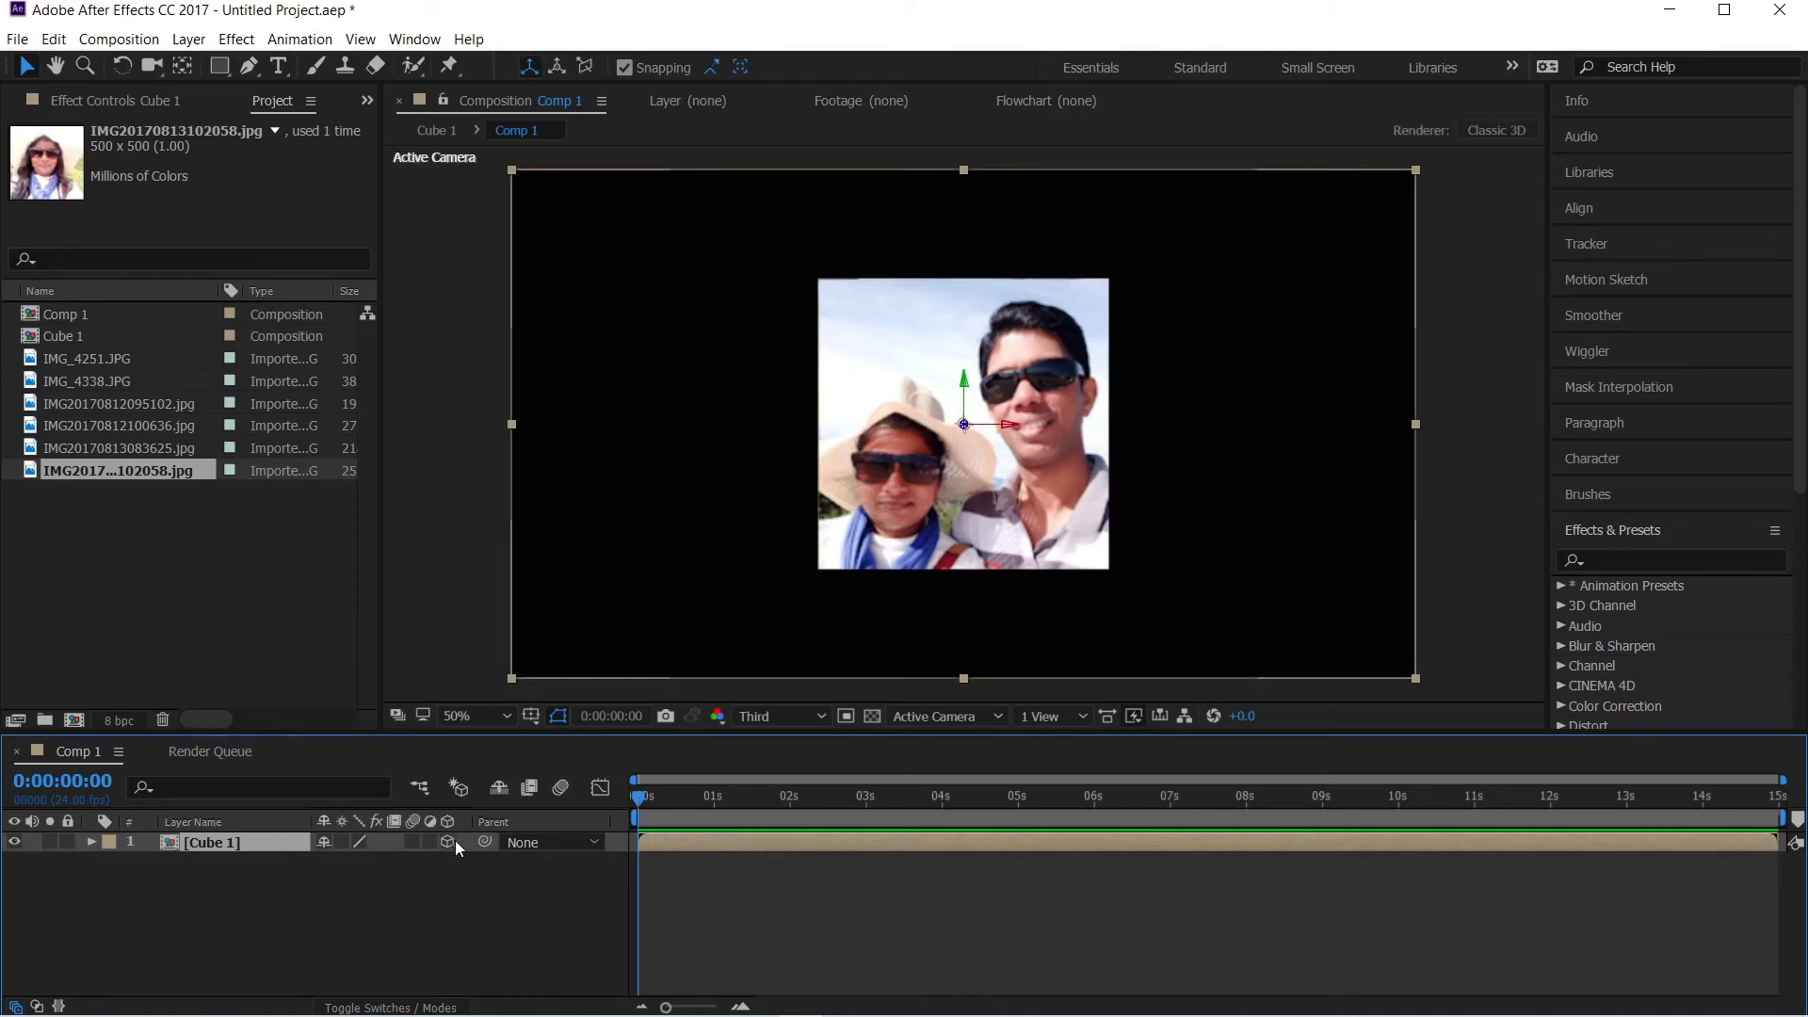
left_click(341, 842)
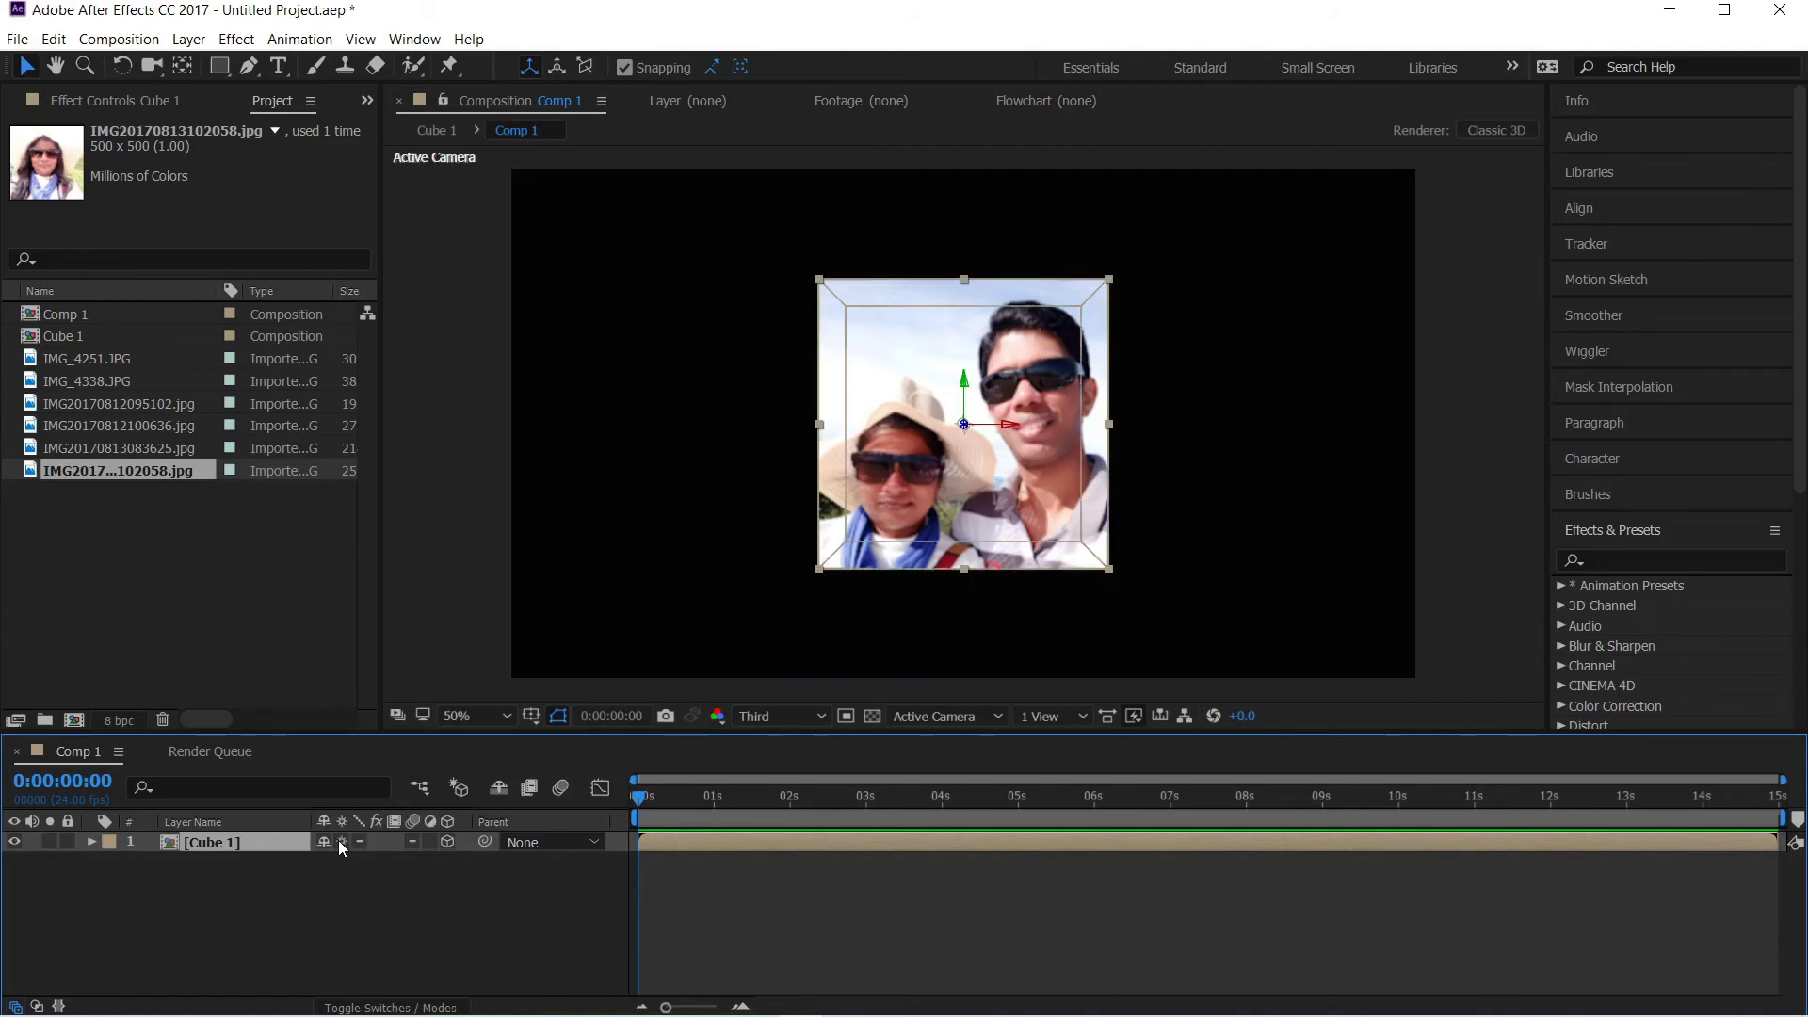
Toggle Cube 1's Collapse Transformations switch off and on repeatedly to compare both states, leaving it enabled
left_click(339, 841)
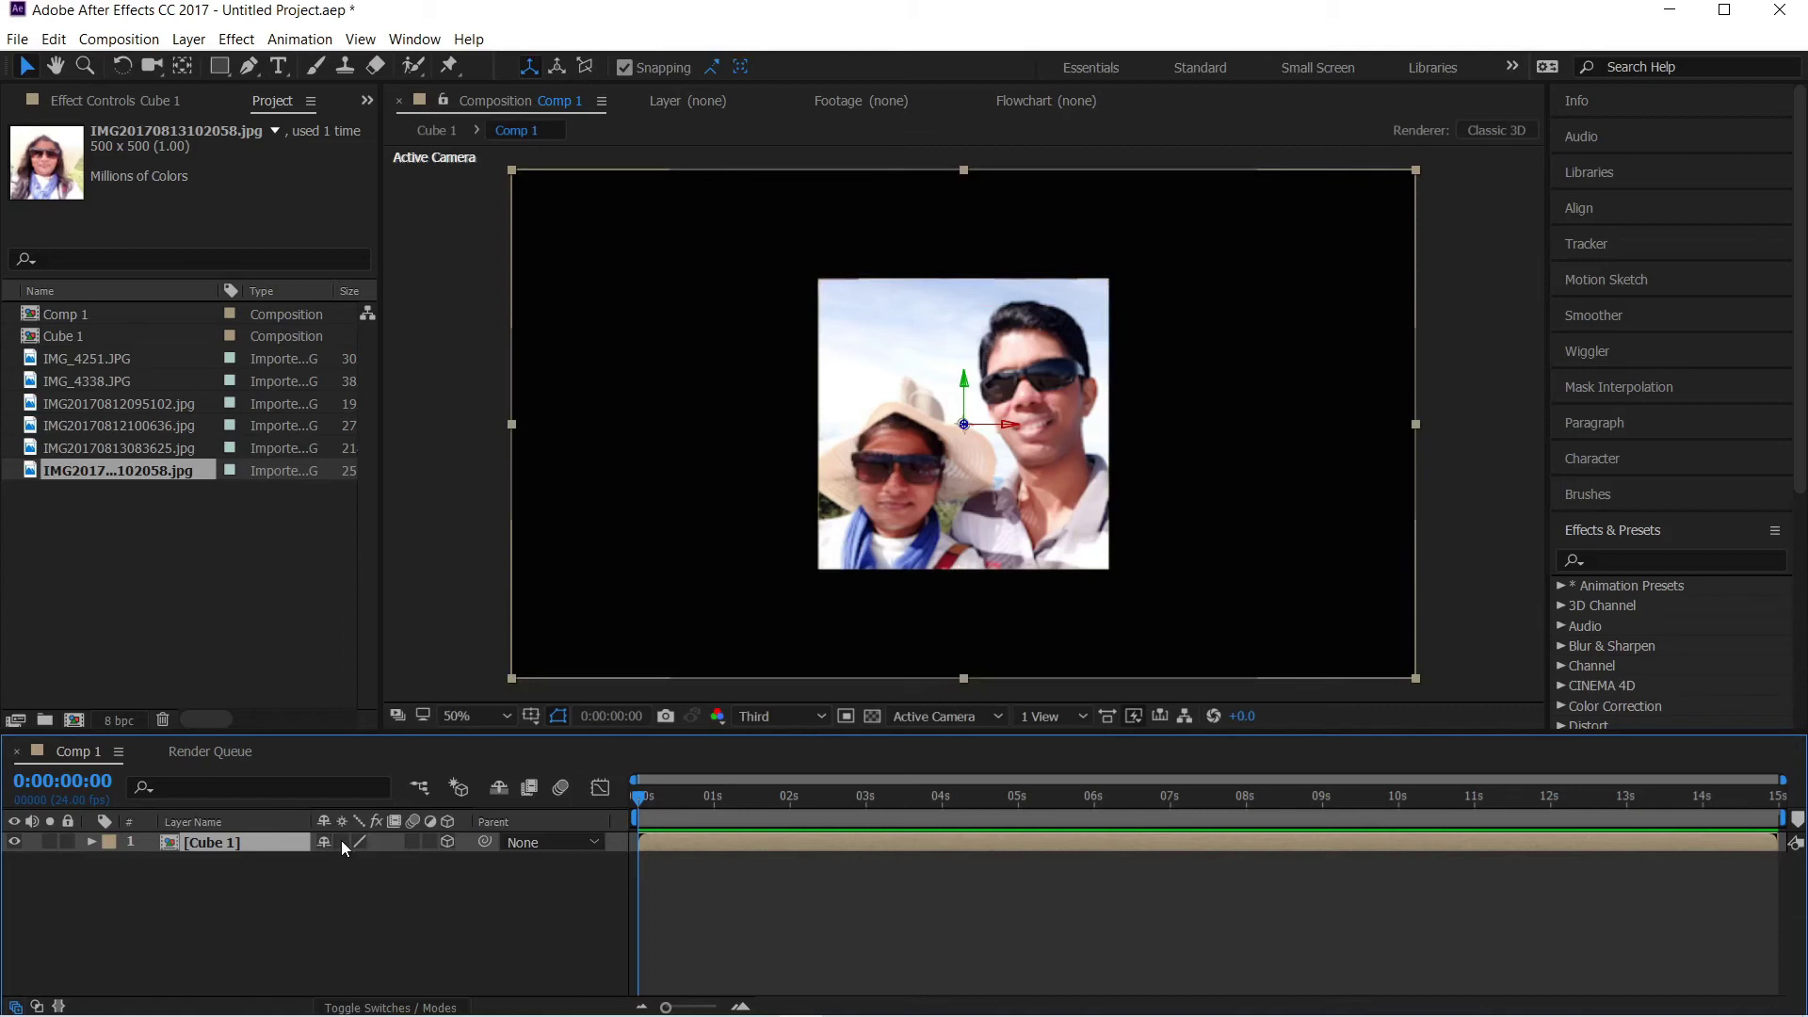
left_click(341, 840)
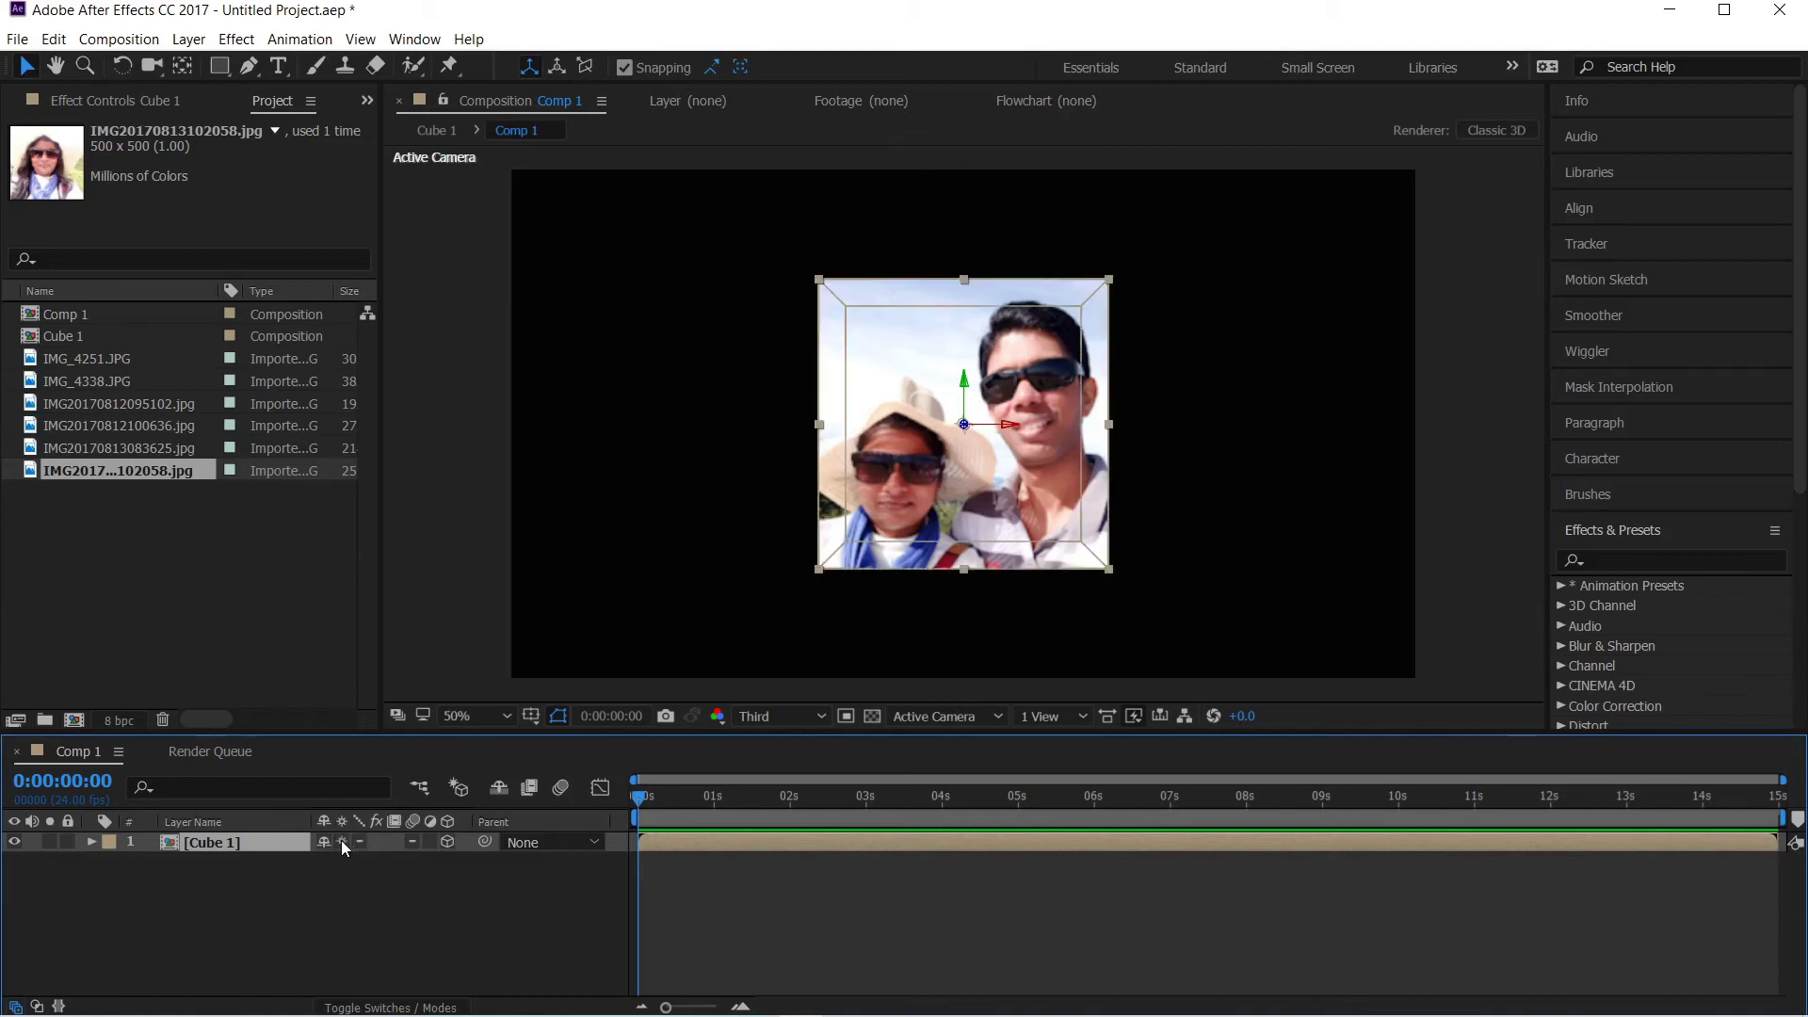
left_click(341, 840)
left_click(341, 840)
left_click(341, 840)
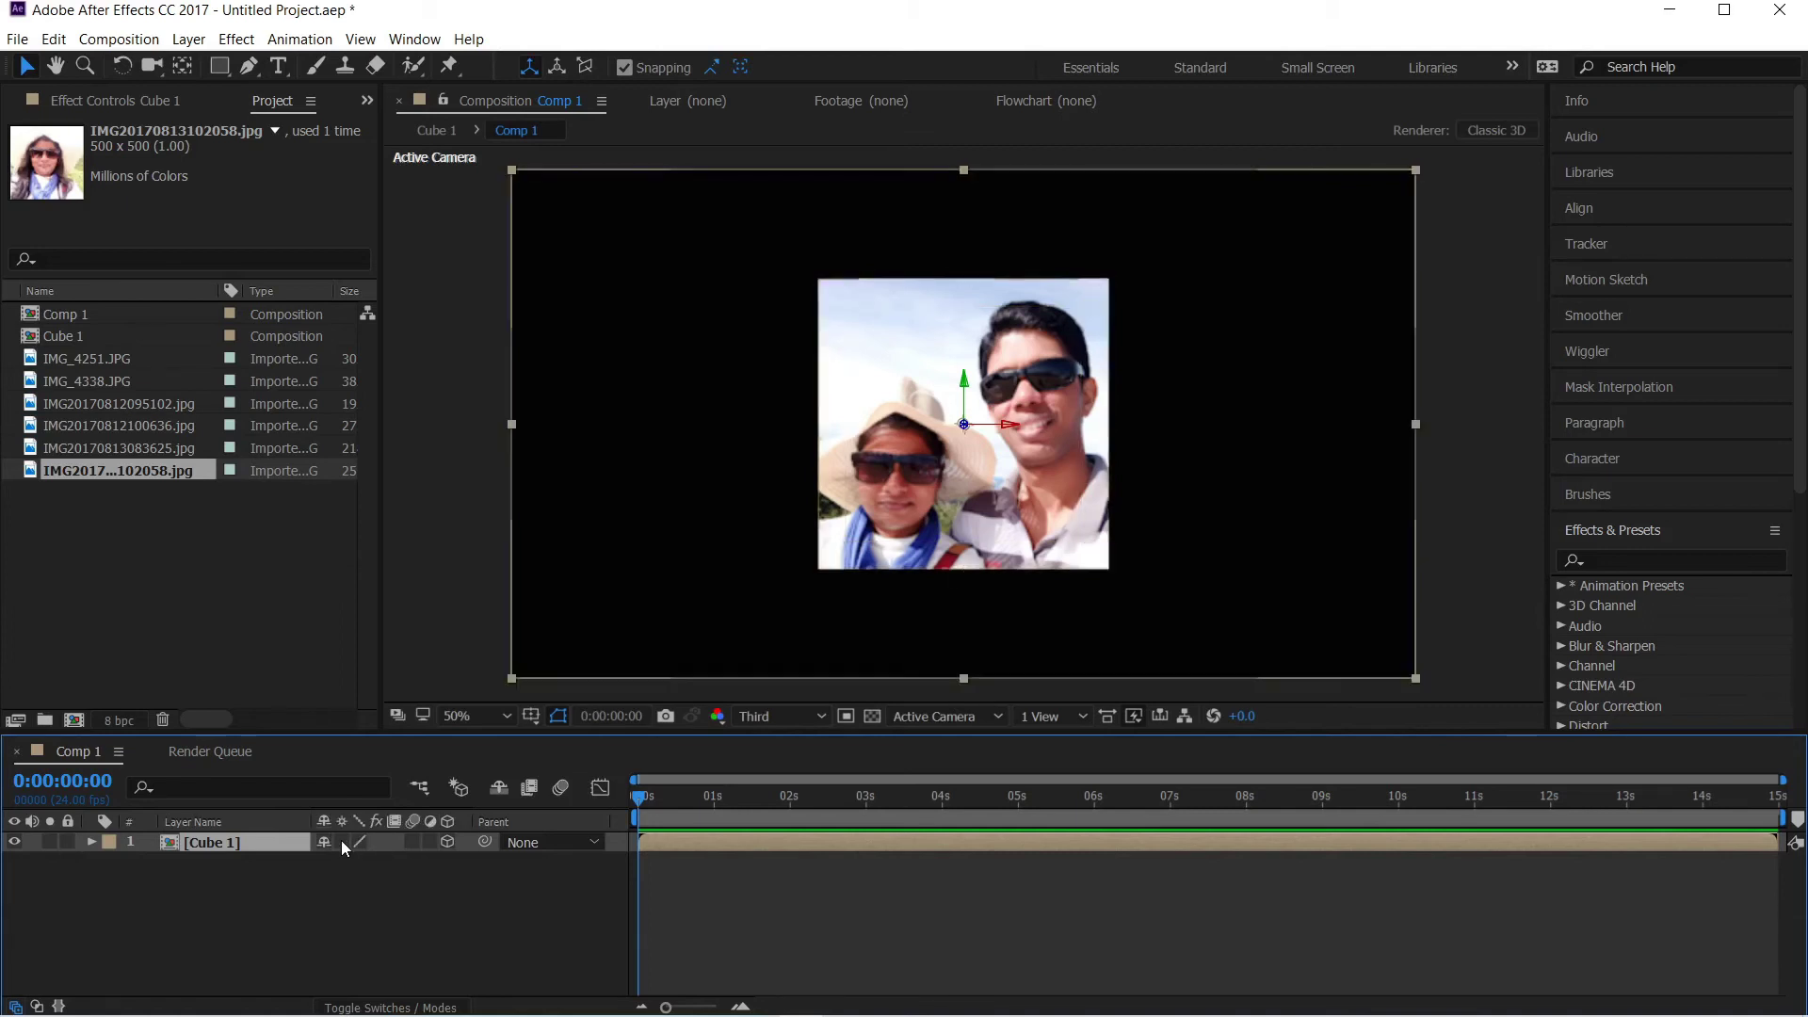
left_click(341, 840)
left_click(341, 840)
left_click(341, 840)
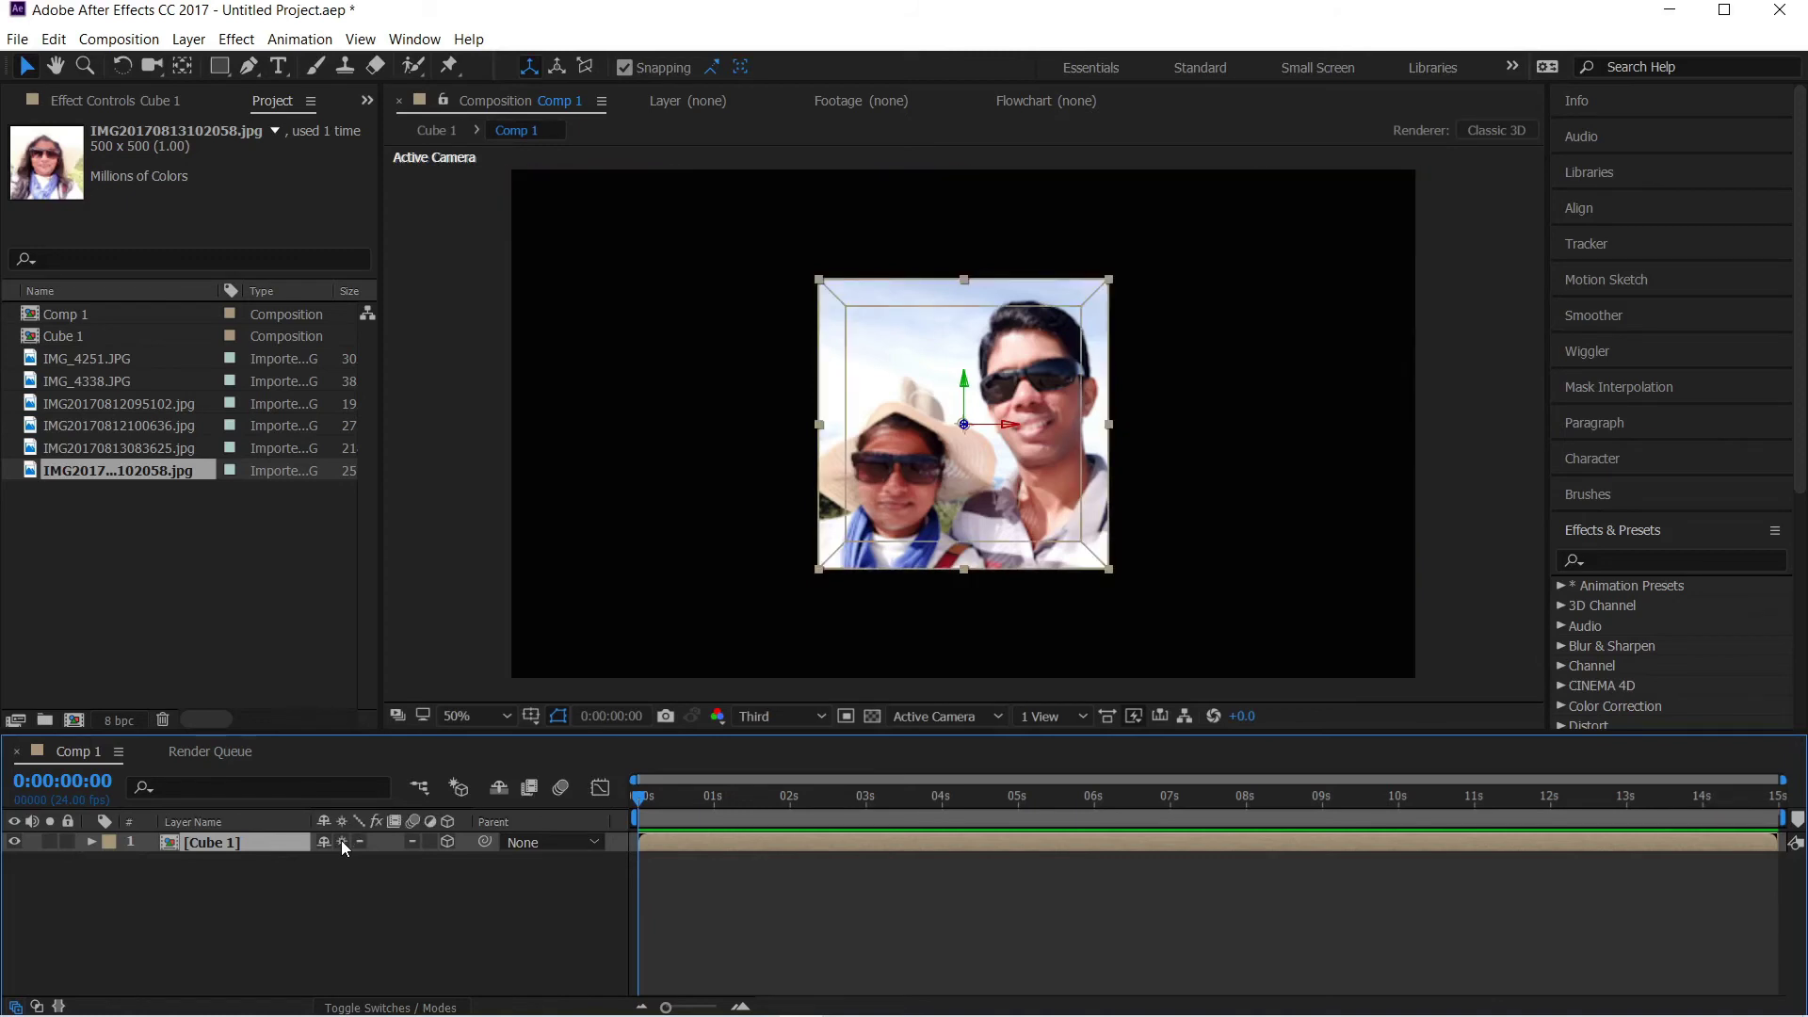
Rotate Cube 1 freehand in 3D with the Rotation tool to inspect the box, and undo the rotation
left_click(124, 66)
left_click_drag(977, 470, 867, 504)
key("ctrl+z")
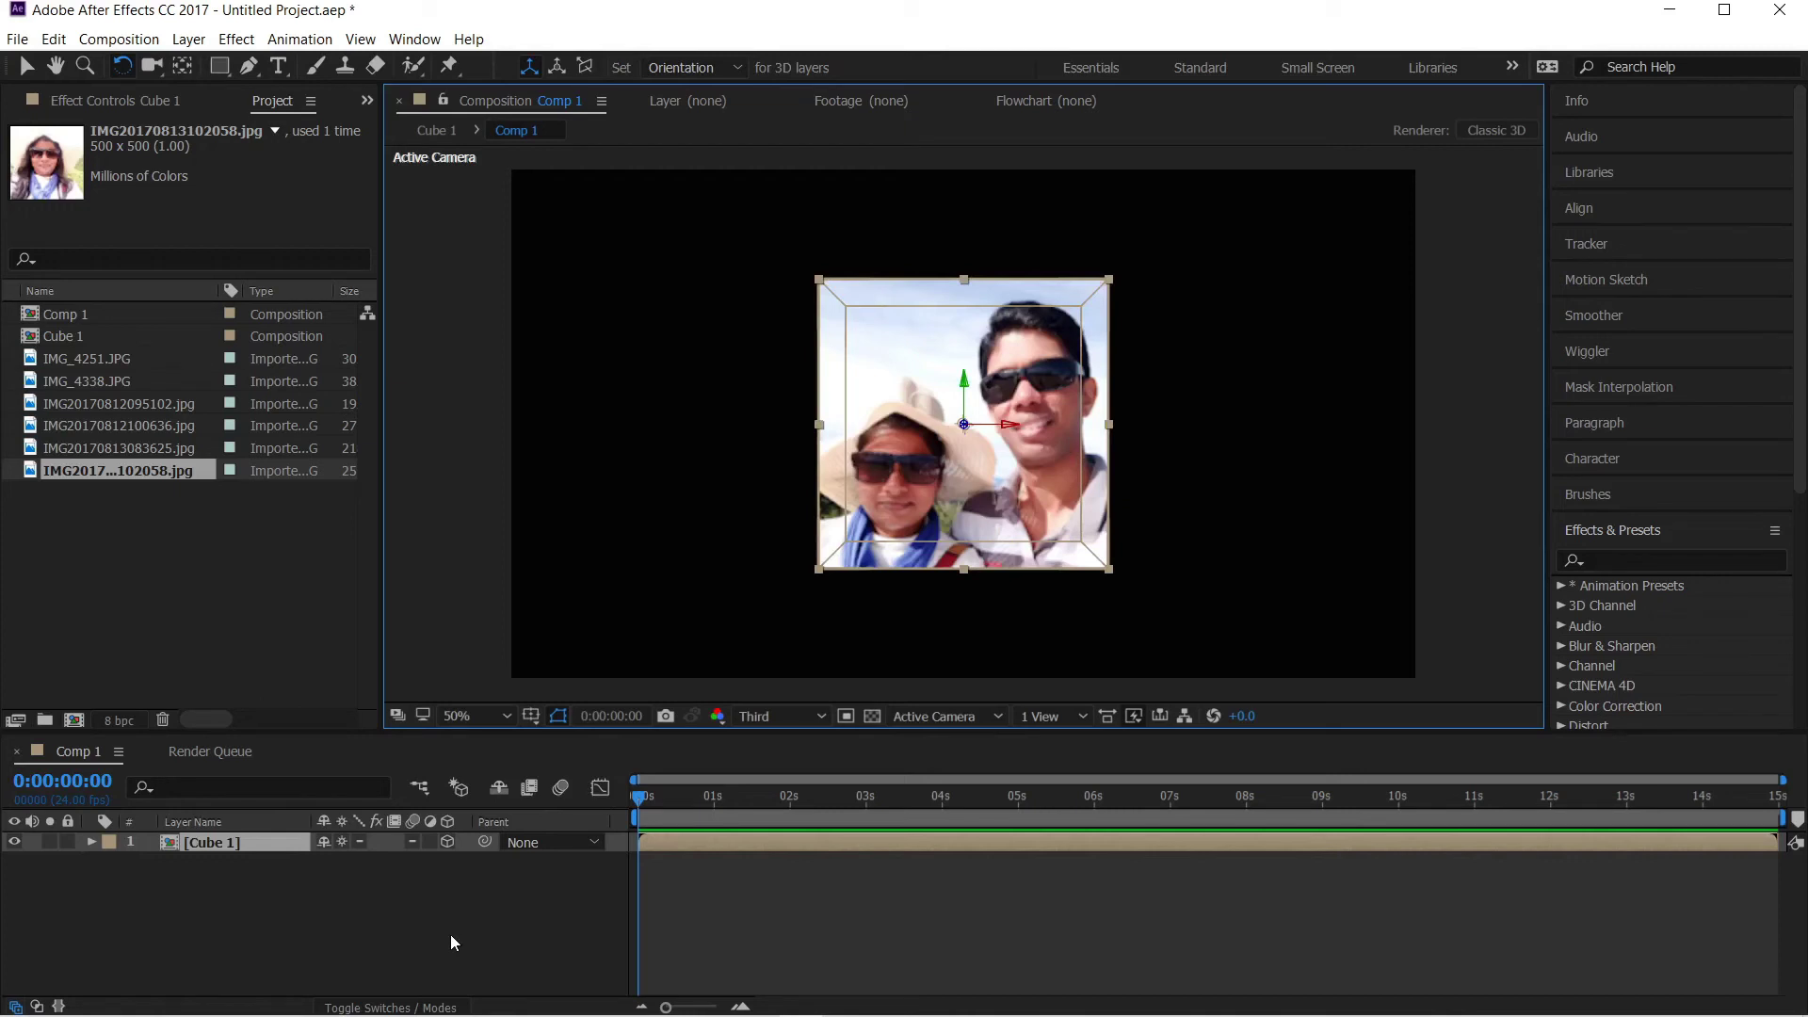
Create a dark blue 1920 x 1080 px solid layer in Comp 1
left_click(450, 934)
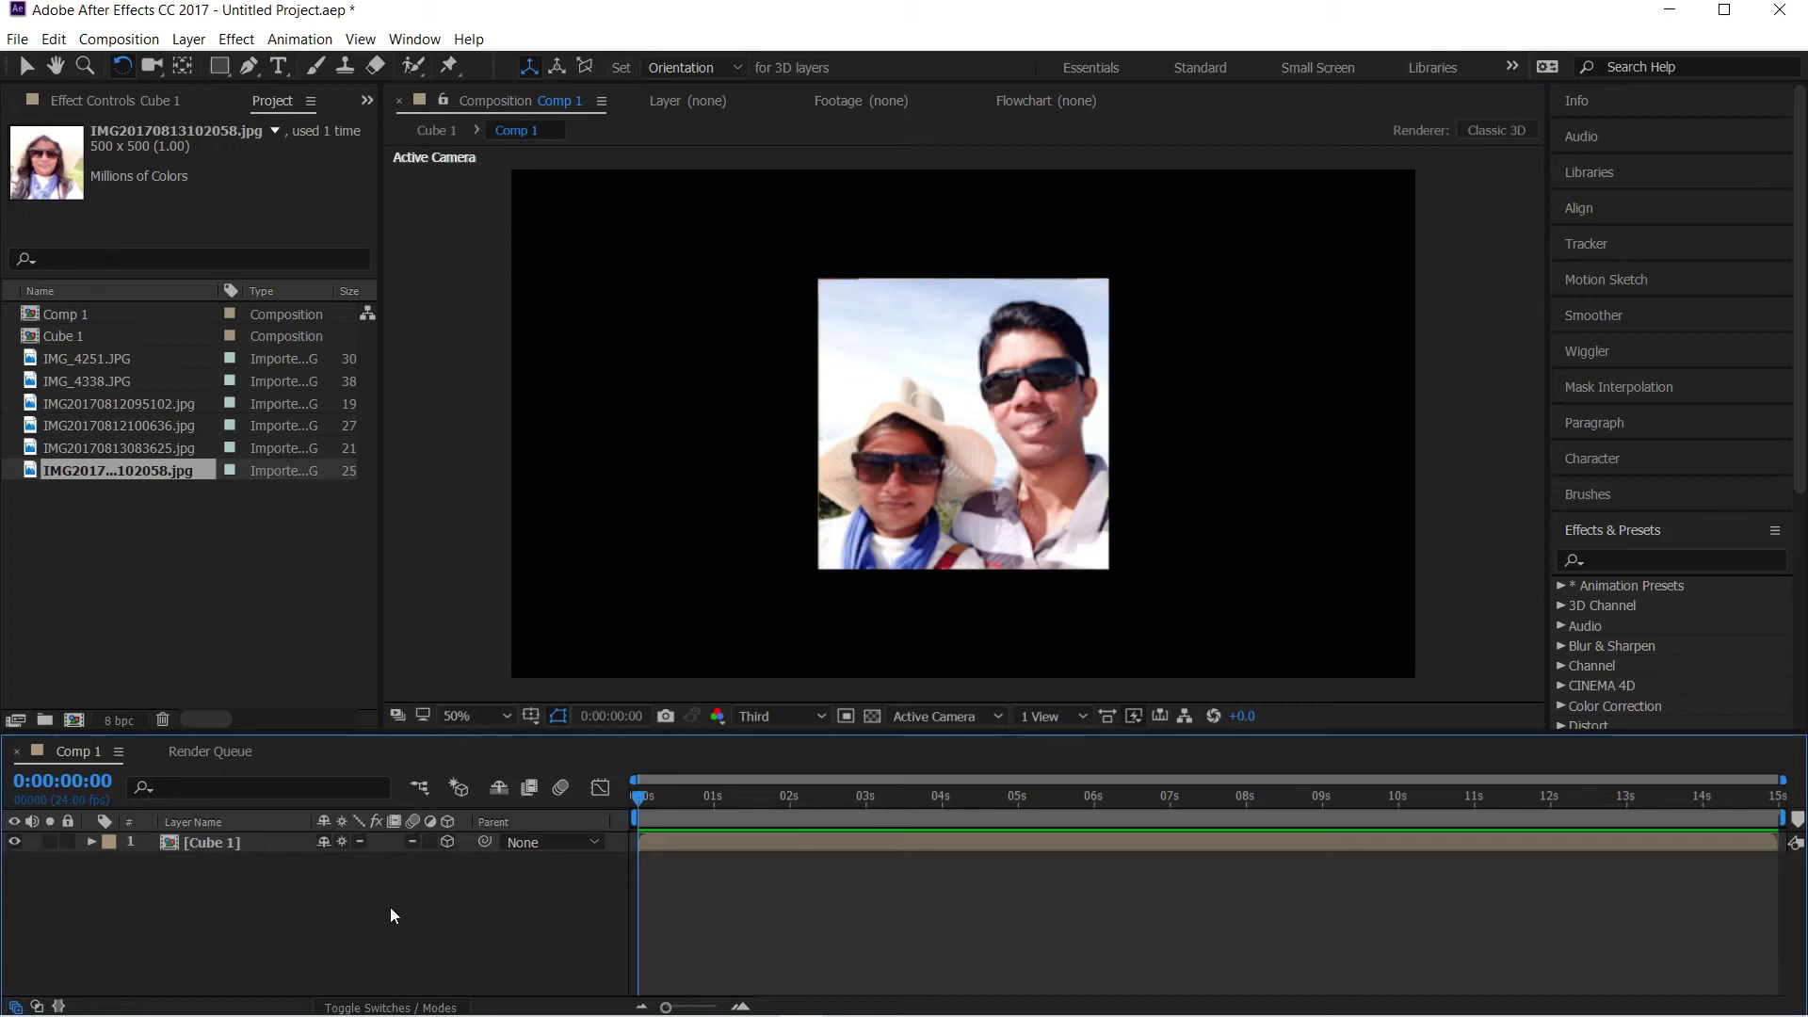
right_click(353, 902)
left_click(318, 924)
right_click(315, 921)
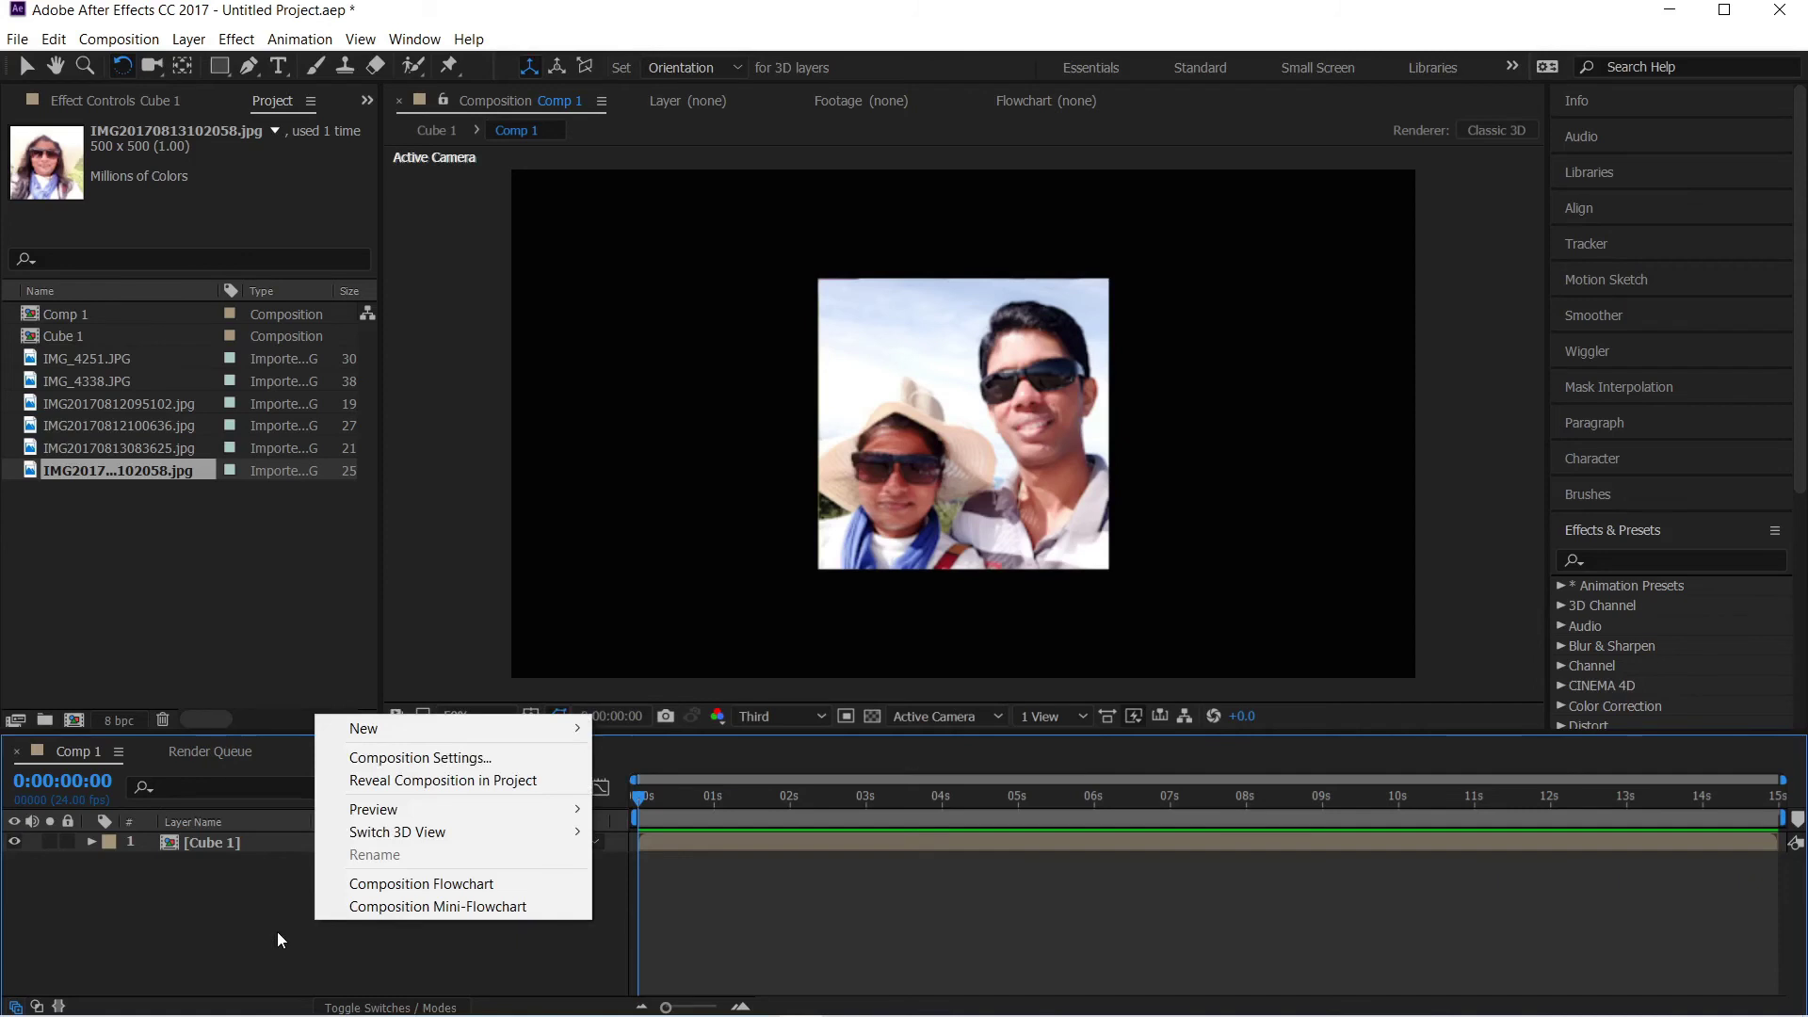
mouse_move(397, 729)
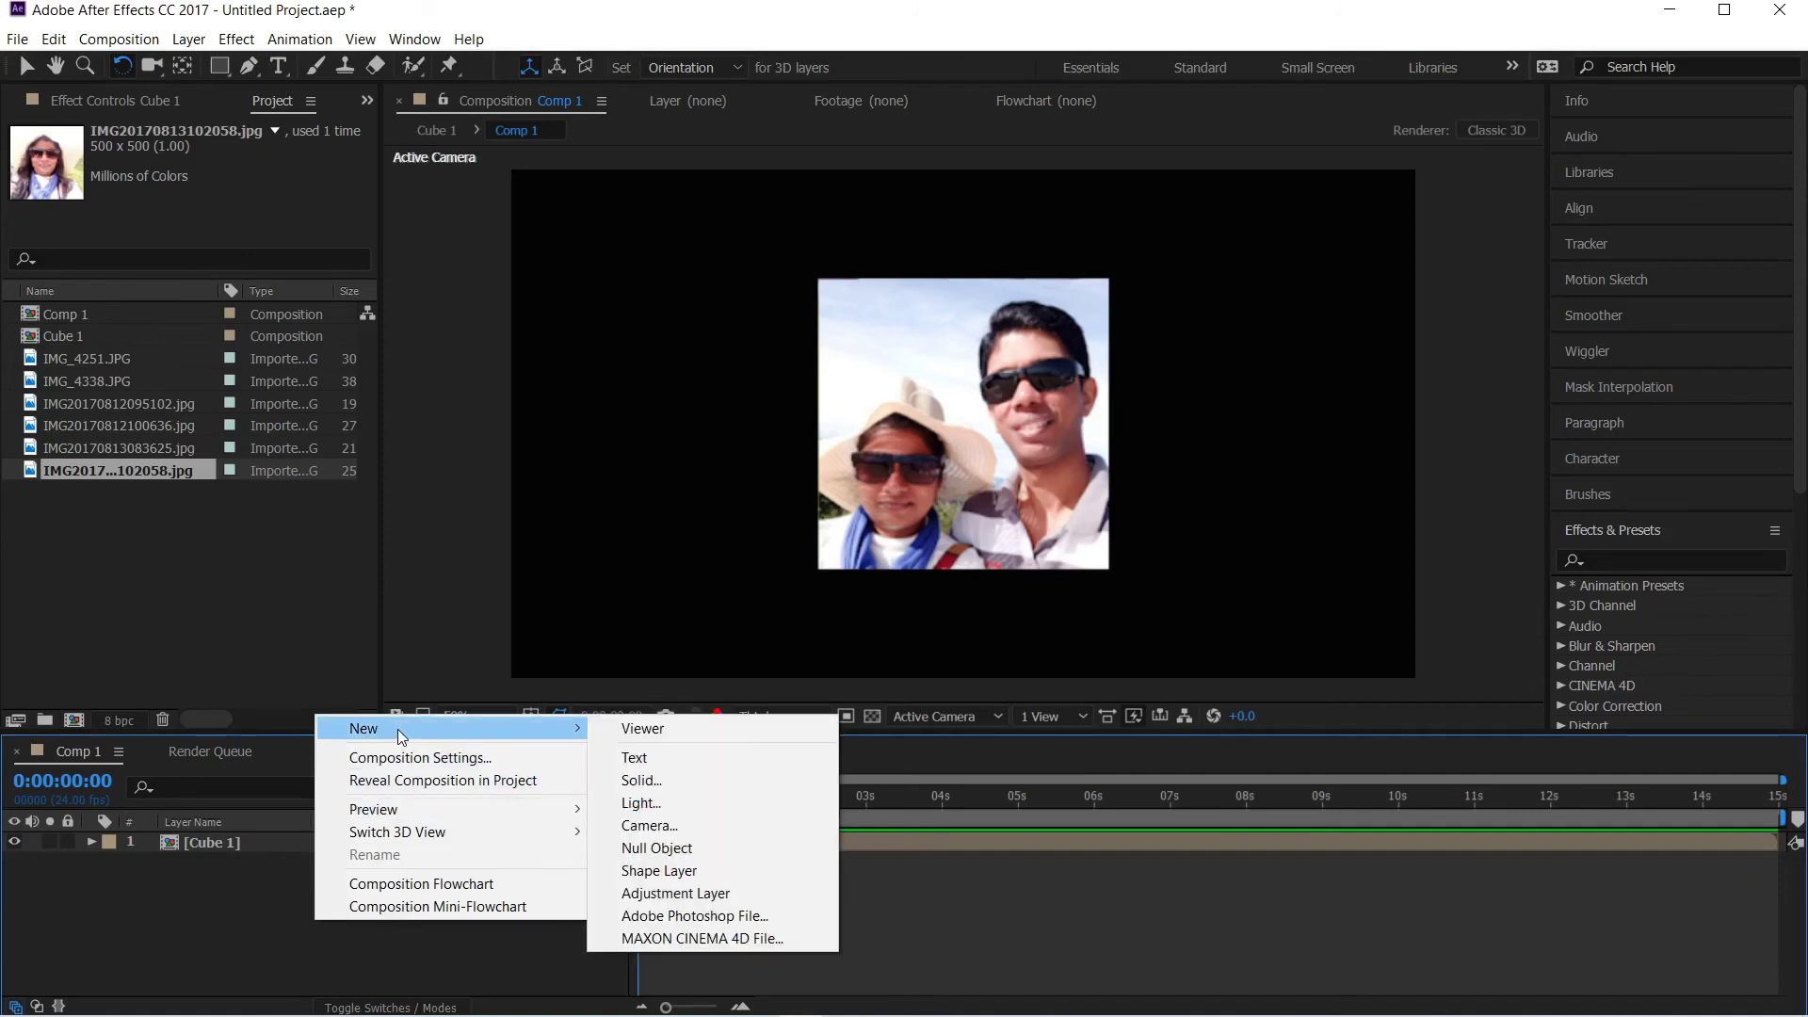
left_click(676, 782)
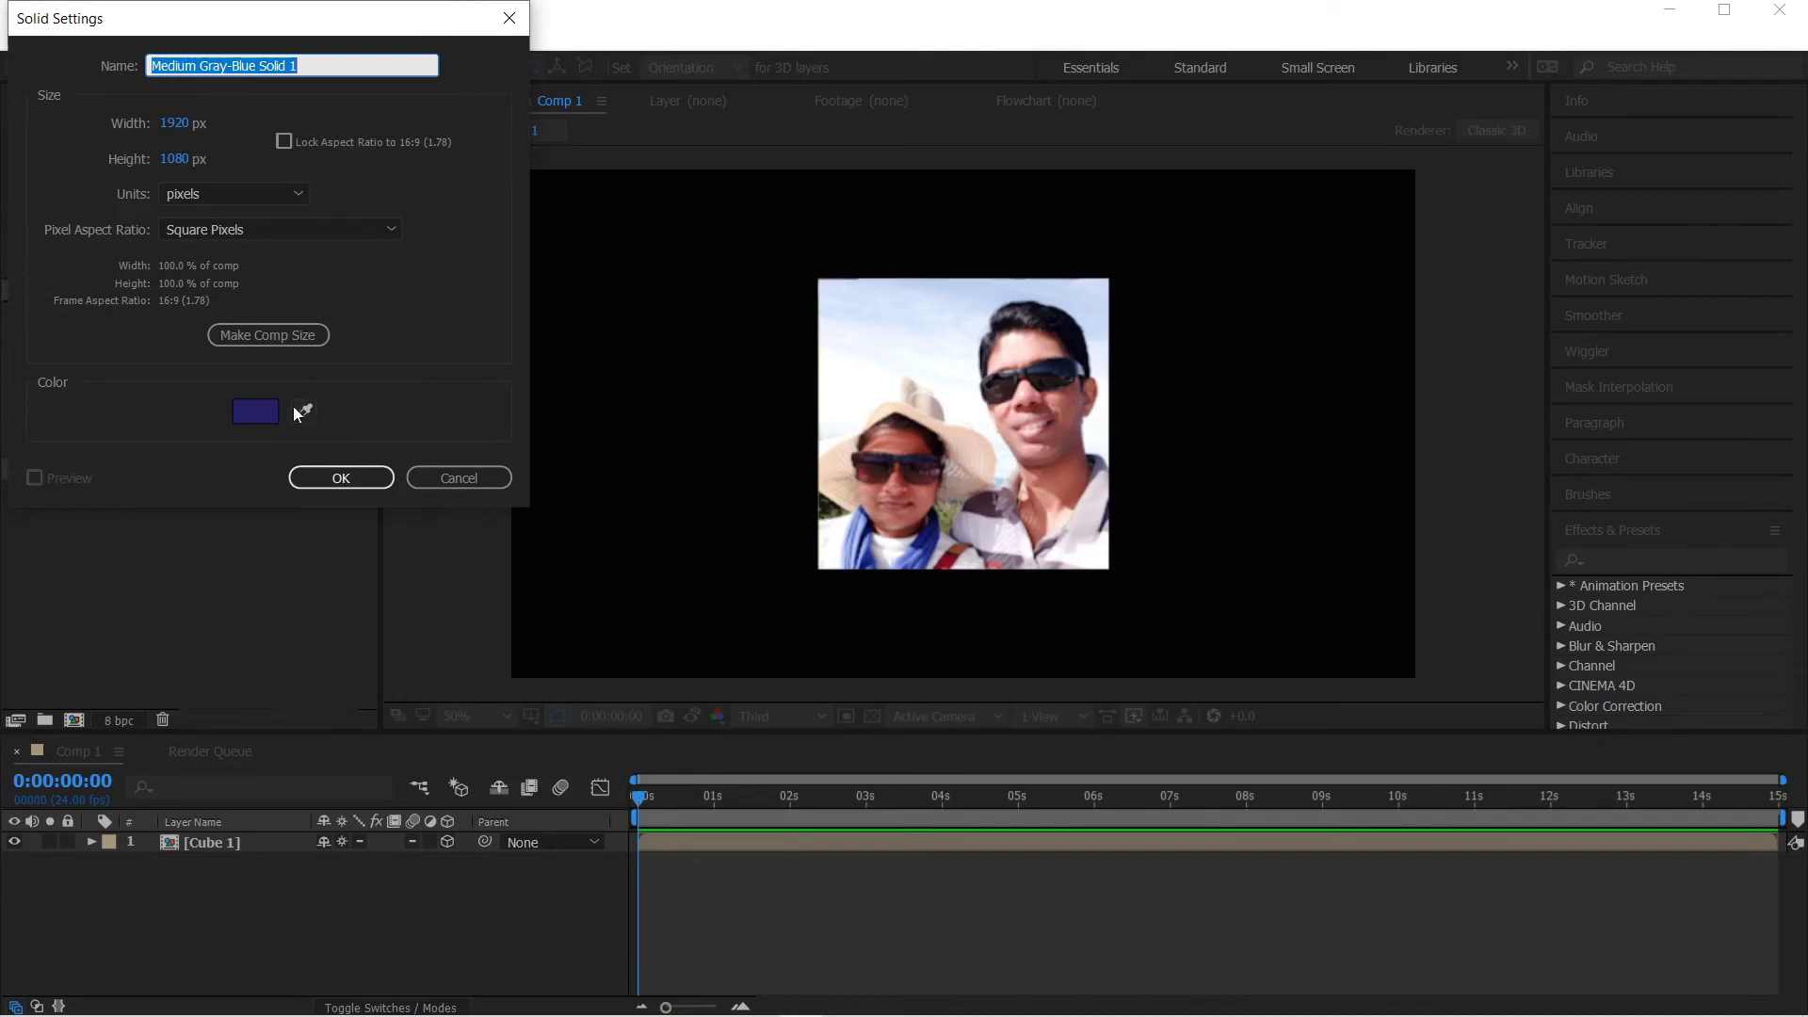
left_click(341, 478)
Move the dark blue solid below the Cube 1 layer so that it serves as the background
left_click(341, 913)
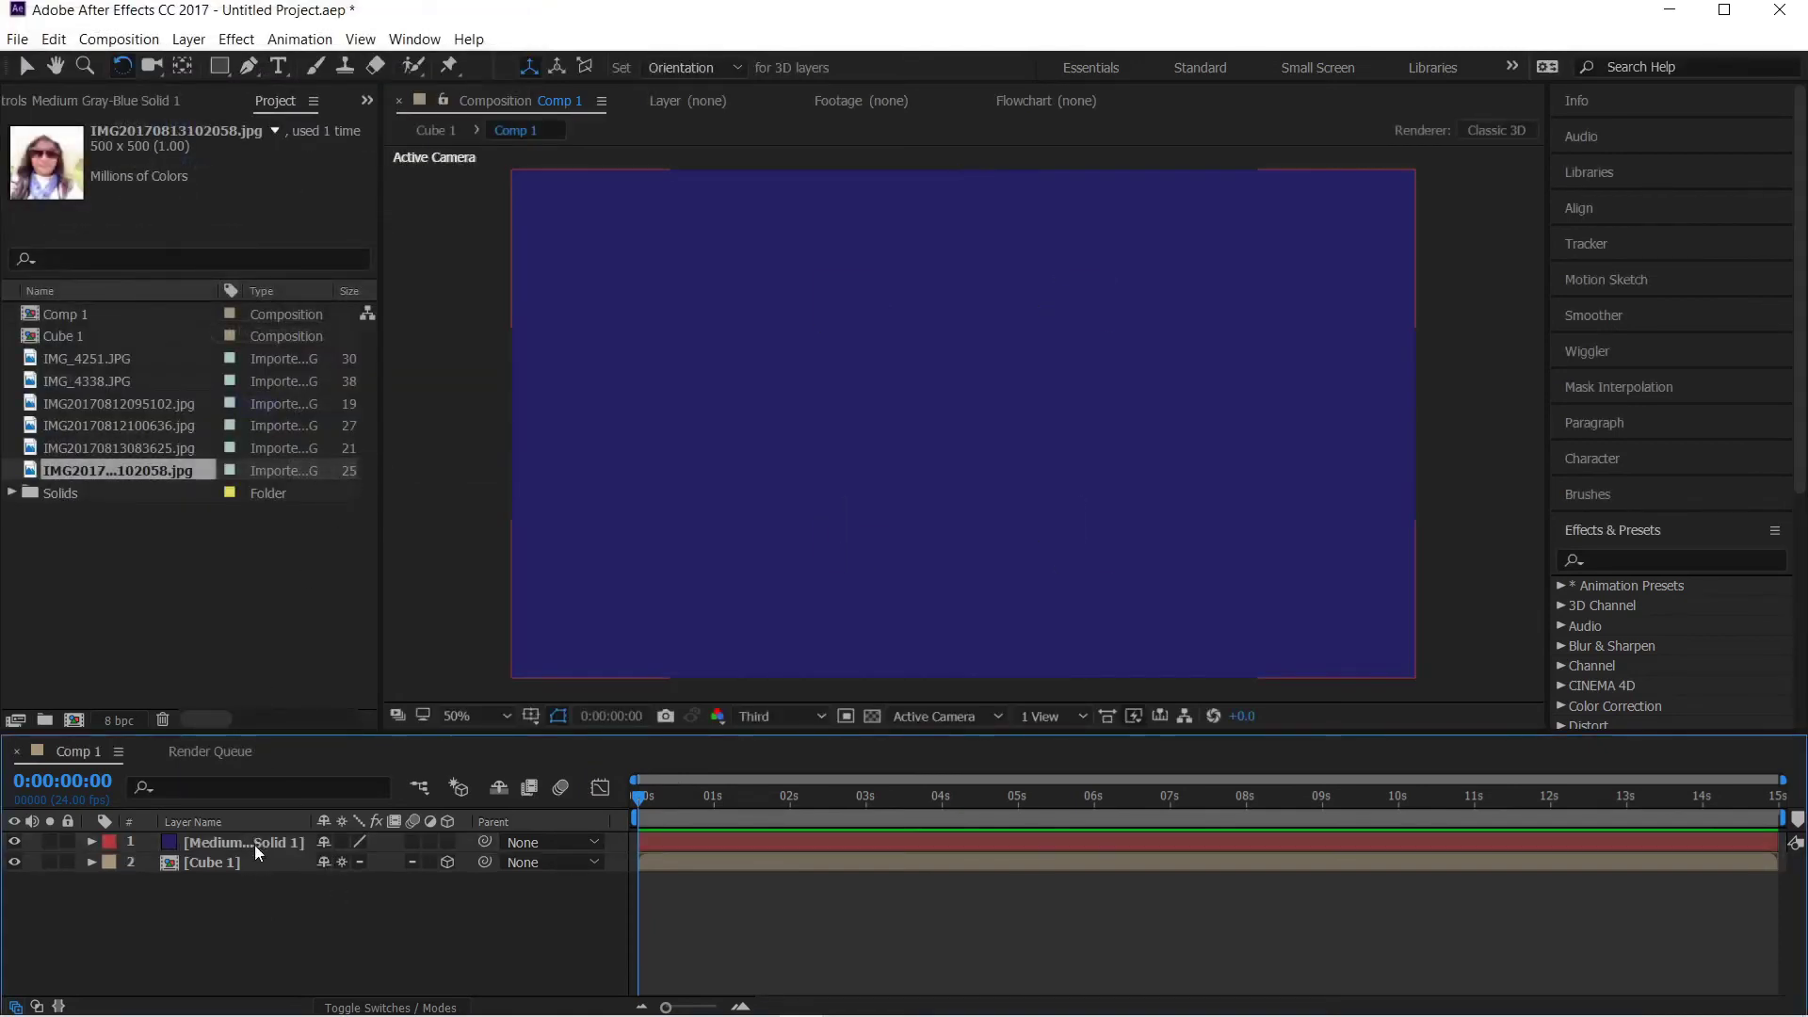
left_click(252, 862)
left_click_drag(251, 843, 260, 895)
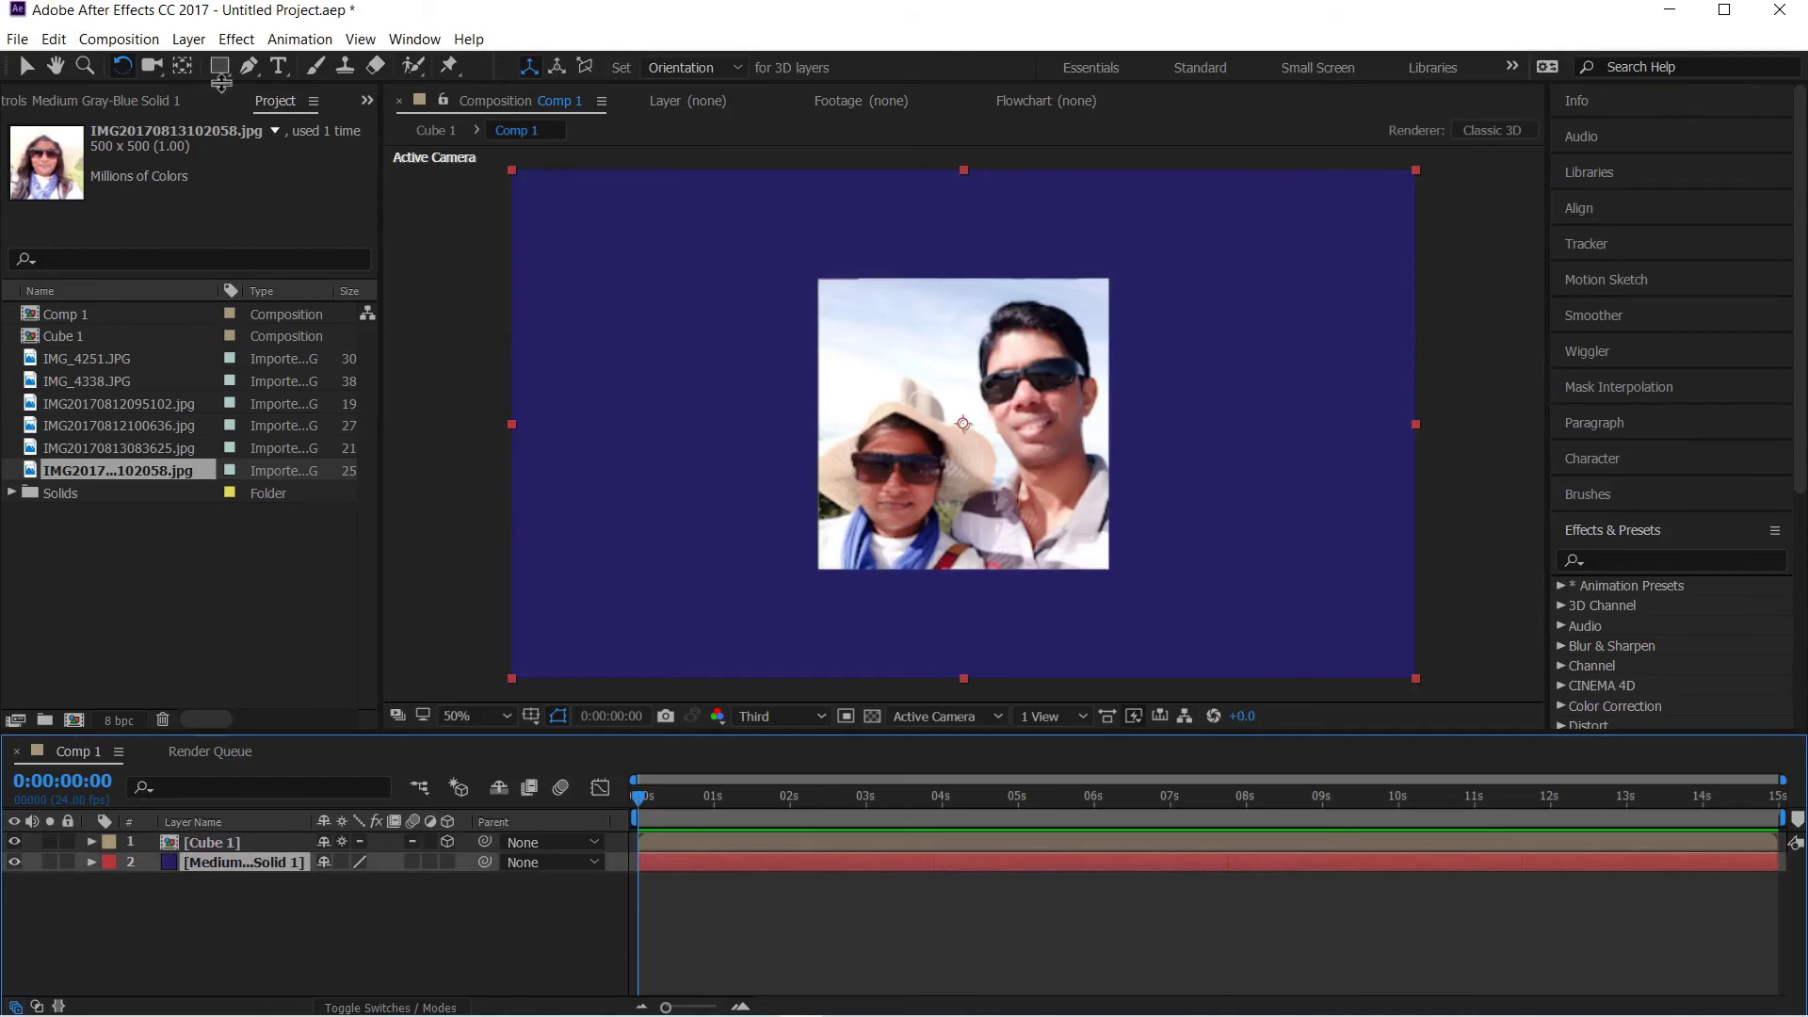
Apply the Gradient Ramp effect to the background solid
left_click(237, 39)
mouse_move(190, 40)
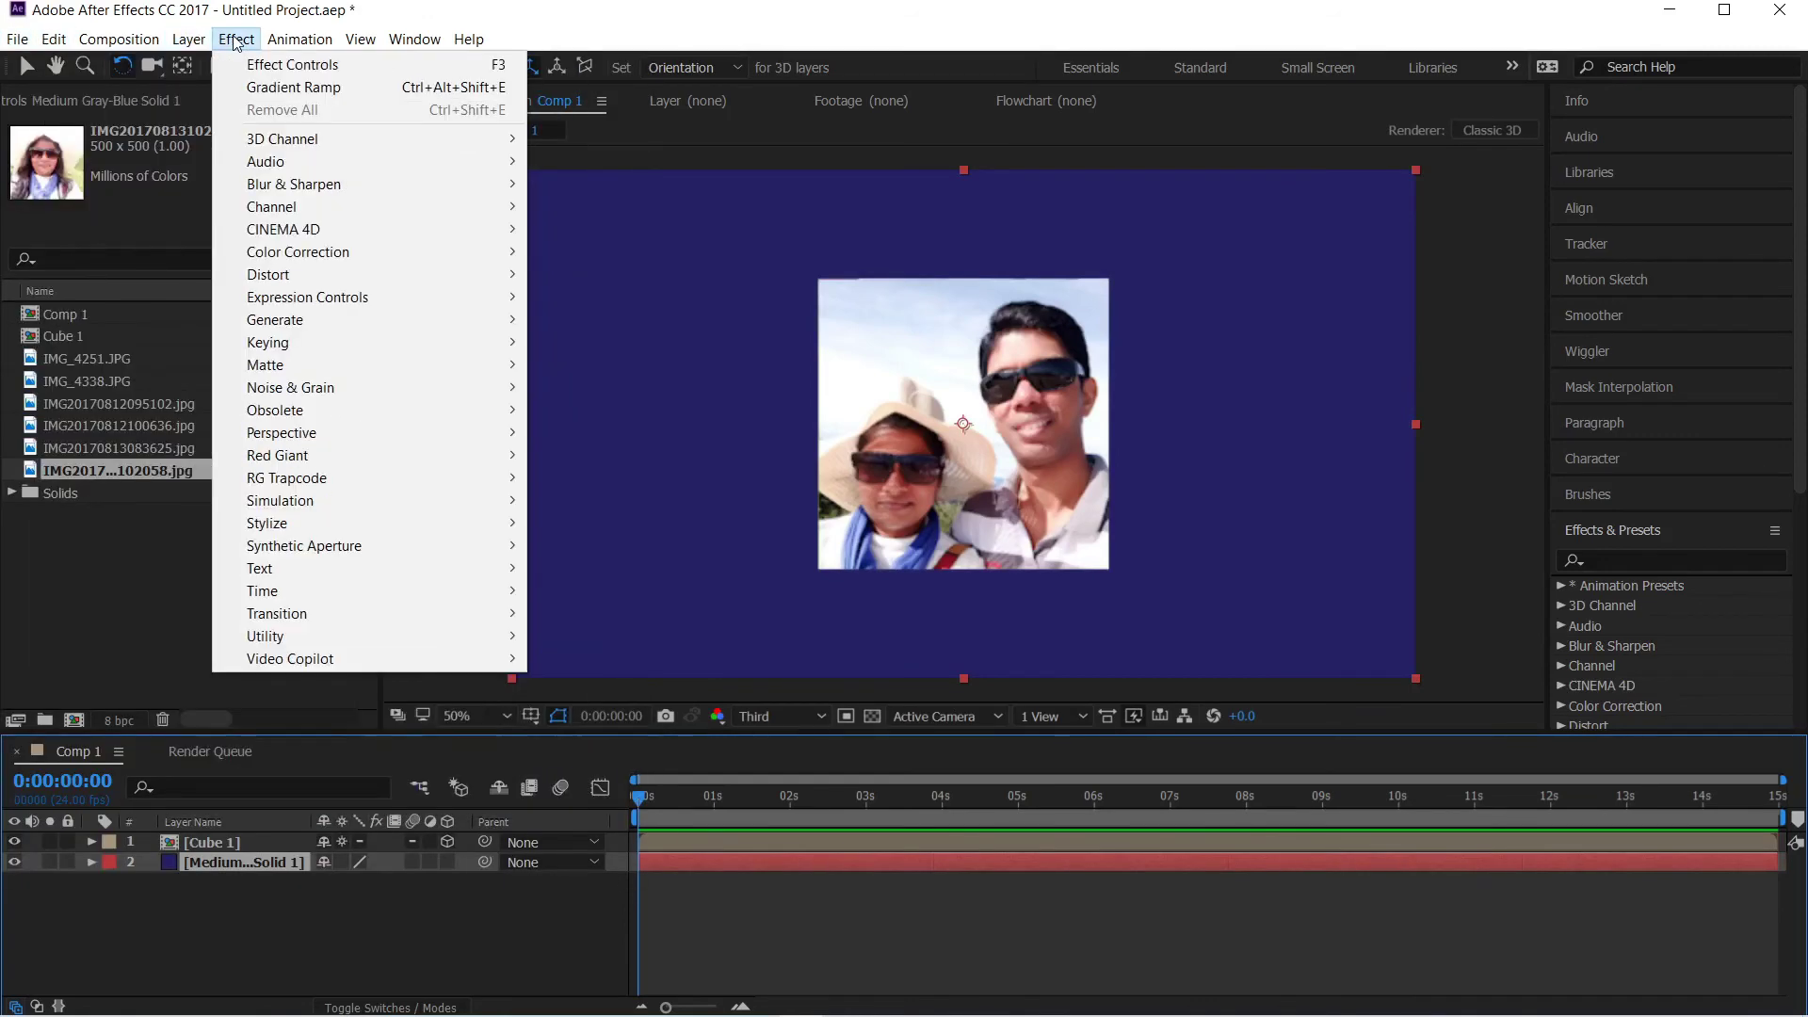
mouse_move(341, 326)
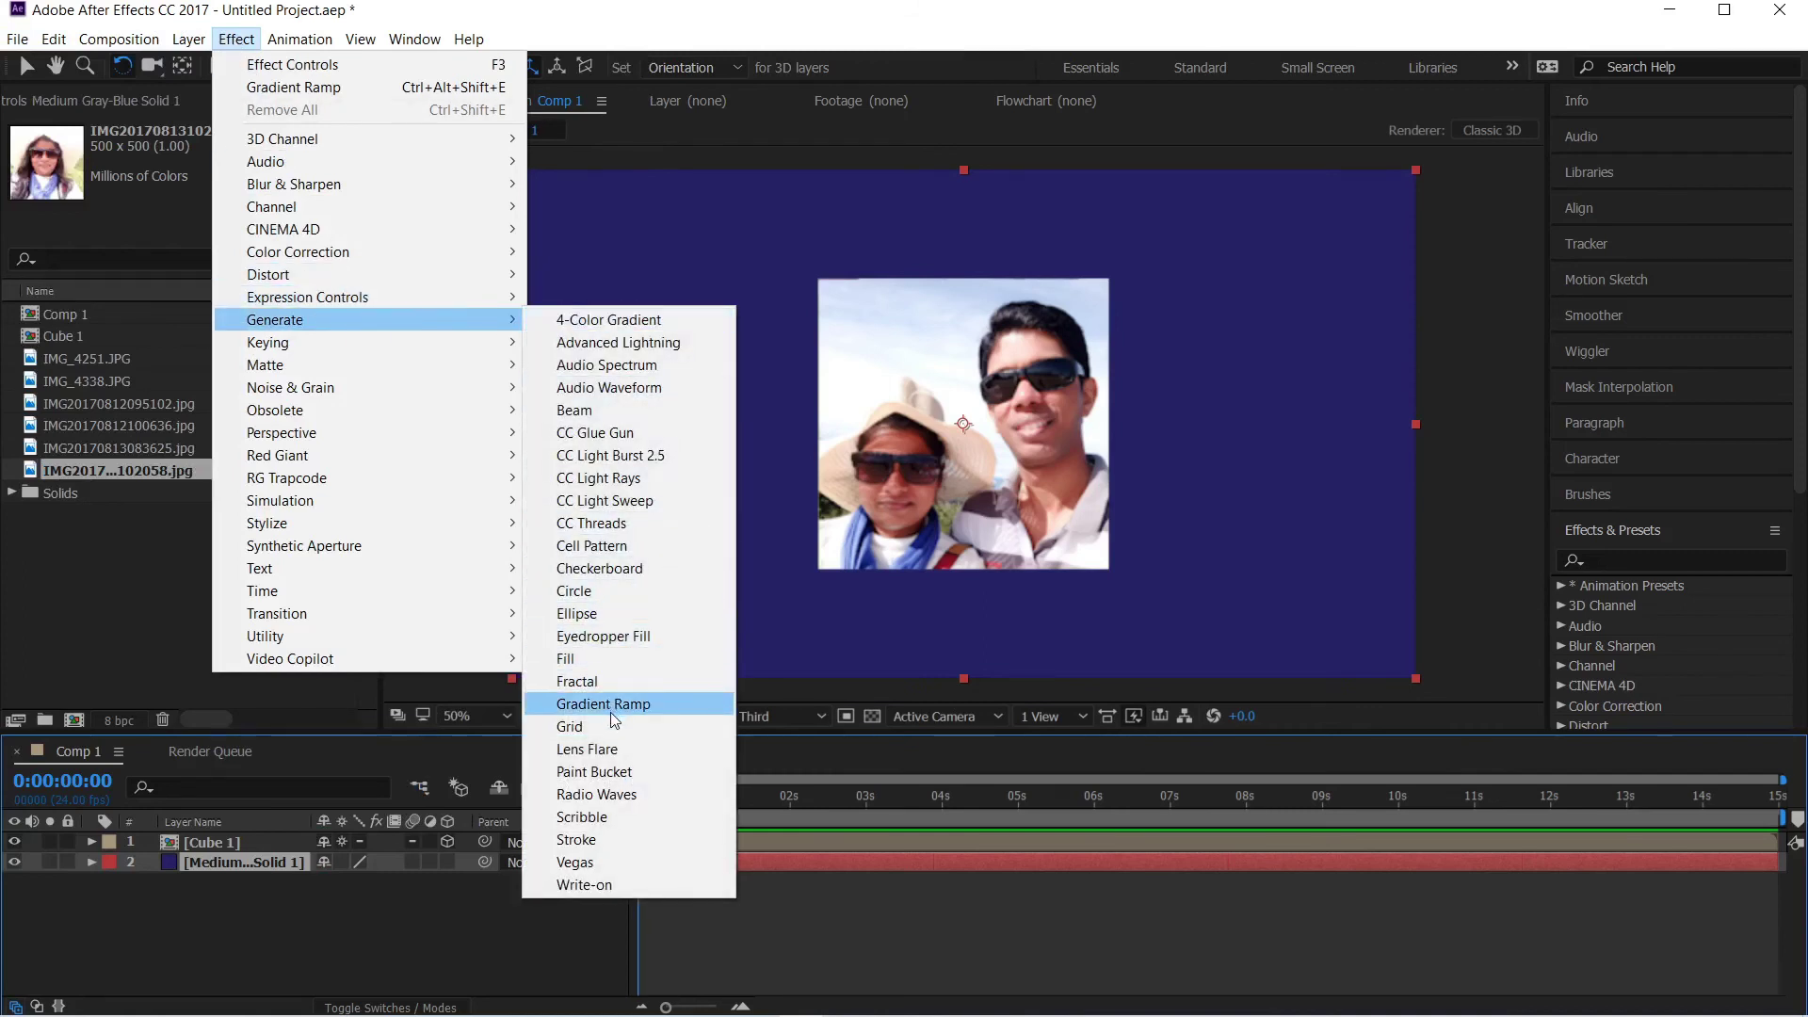
left_click(661, 704)
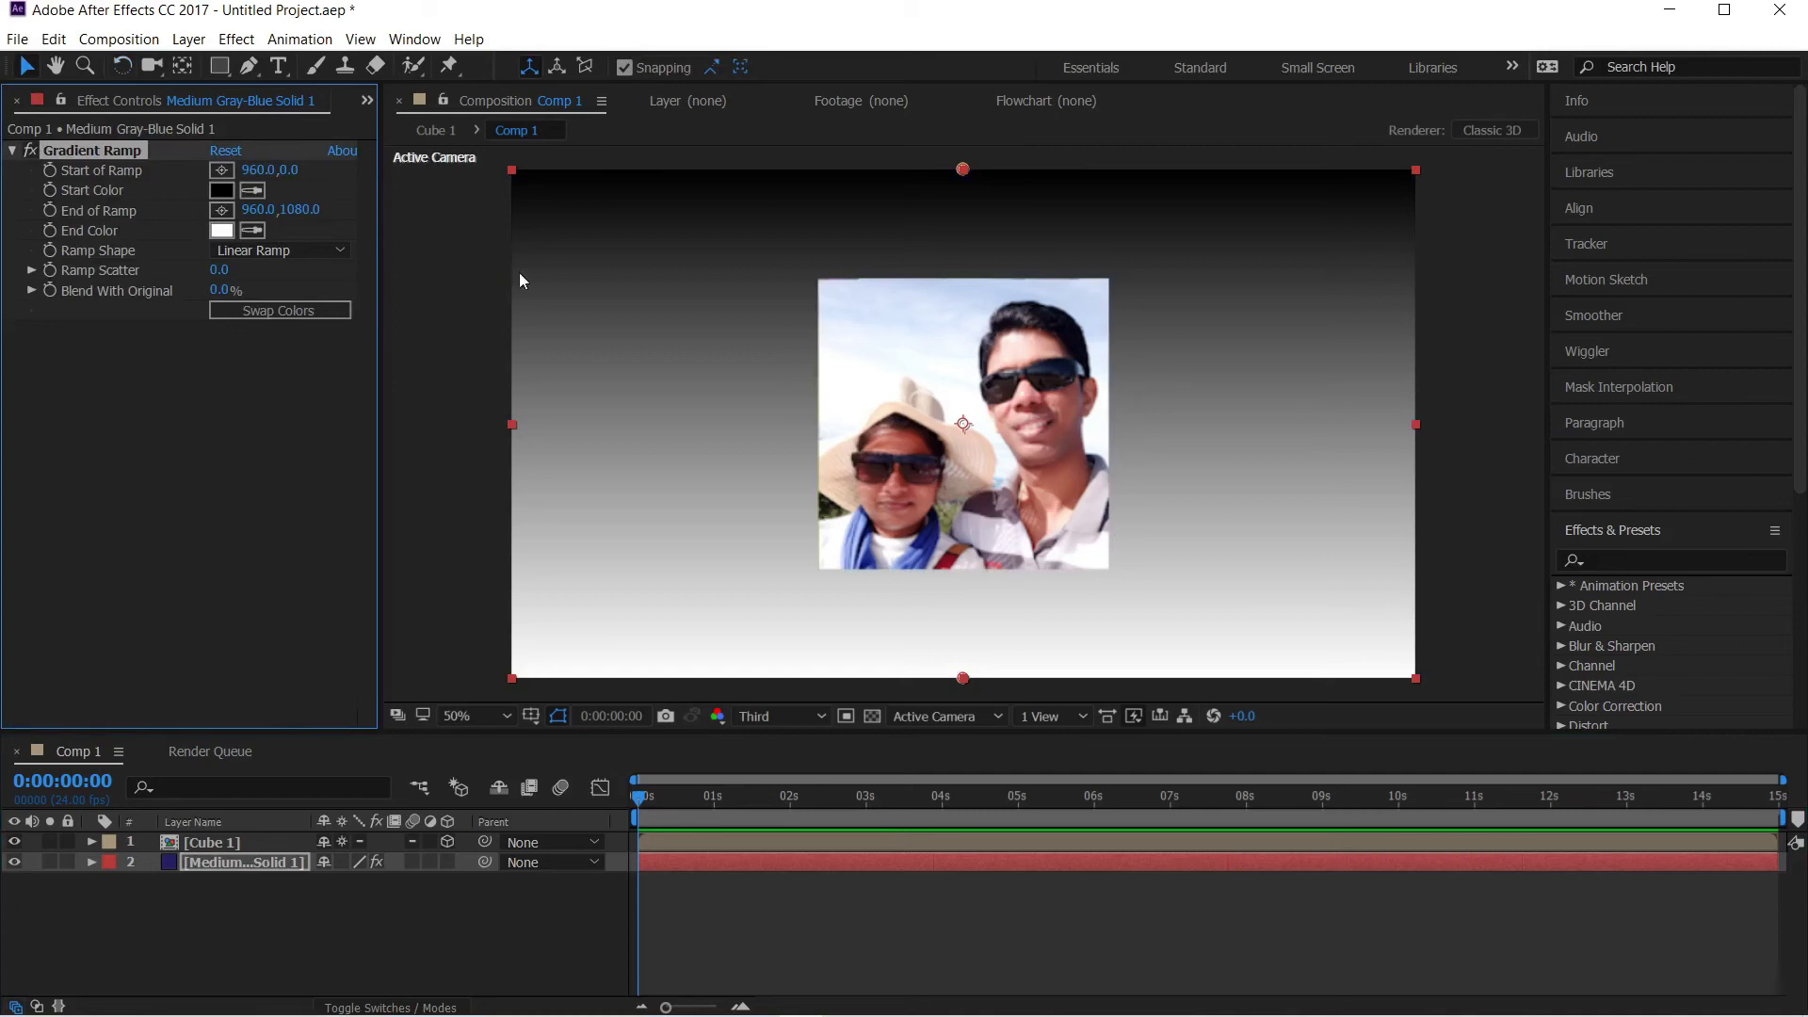
Keep the gradient's start color black, set its end color to dark blue and its ramp shape to Radial Ramp
left_click(224, 192)
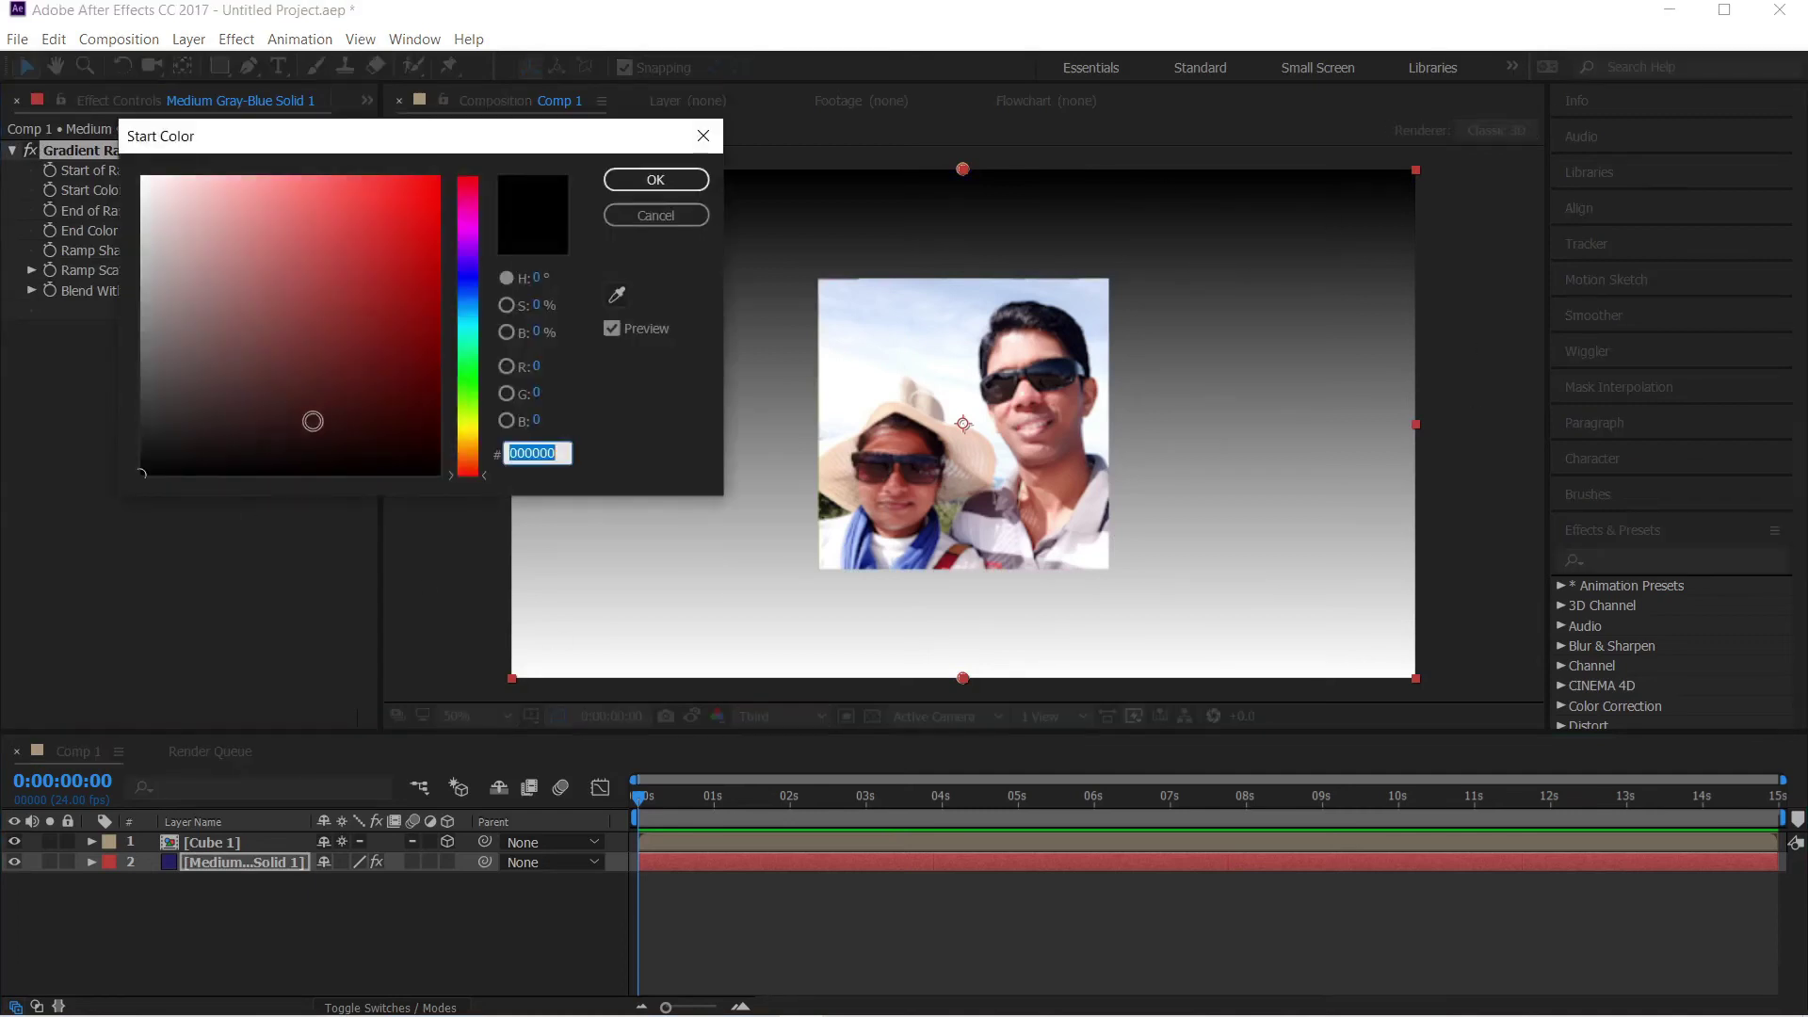
left_click(629, 215)
left_click(221, 231)
left_click(403, 230)
left_click_drag(403, 229, 441, 275)
left_click(656, 180)
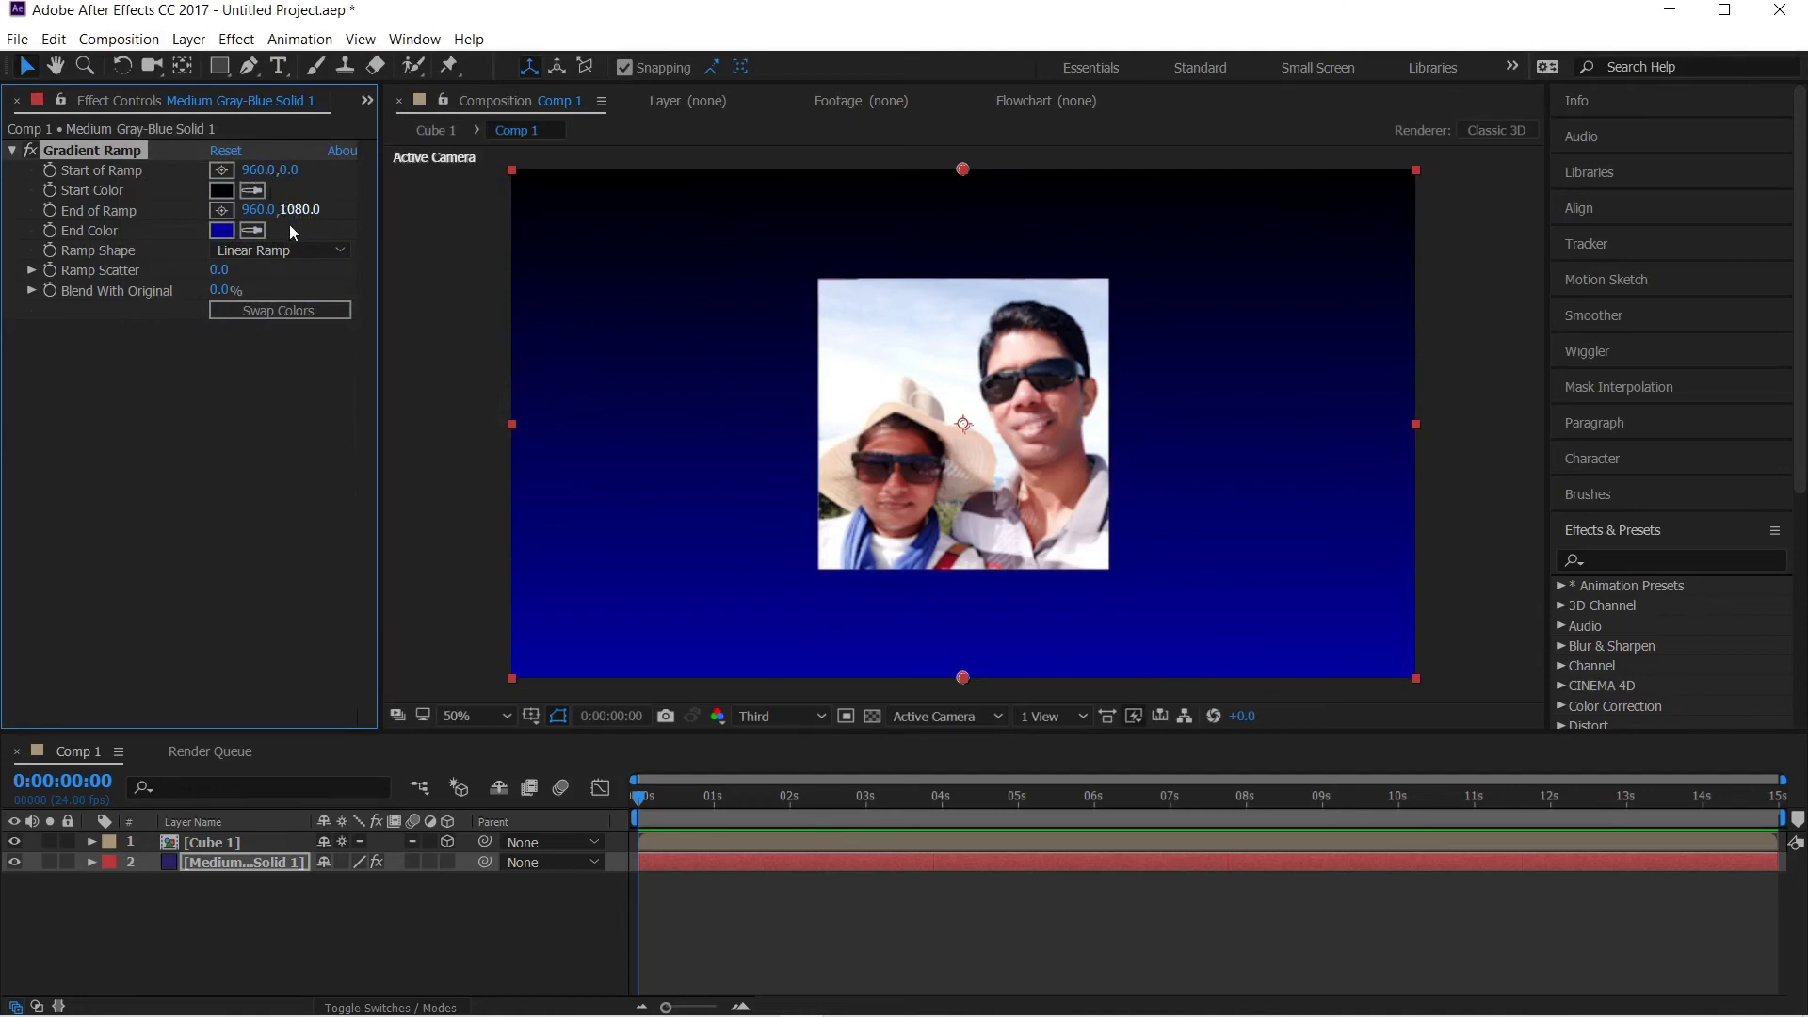
left_click(282, 251)
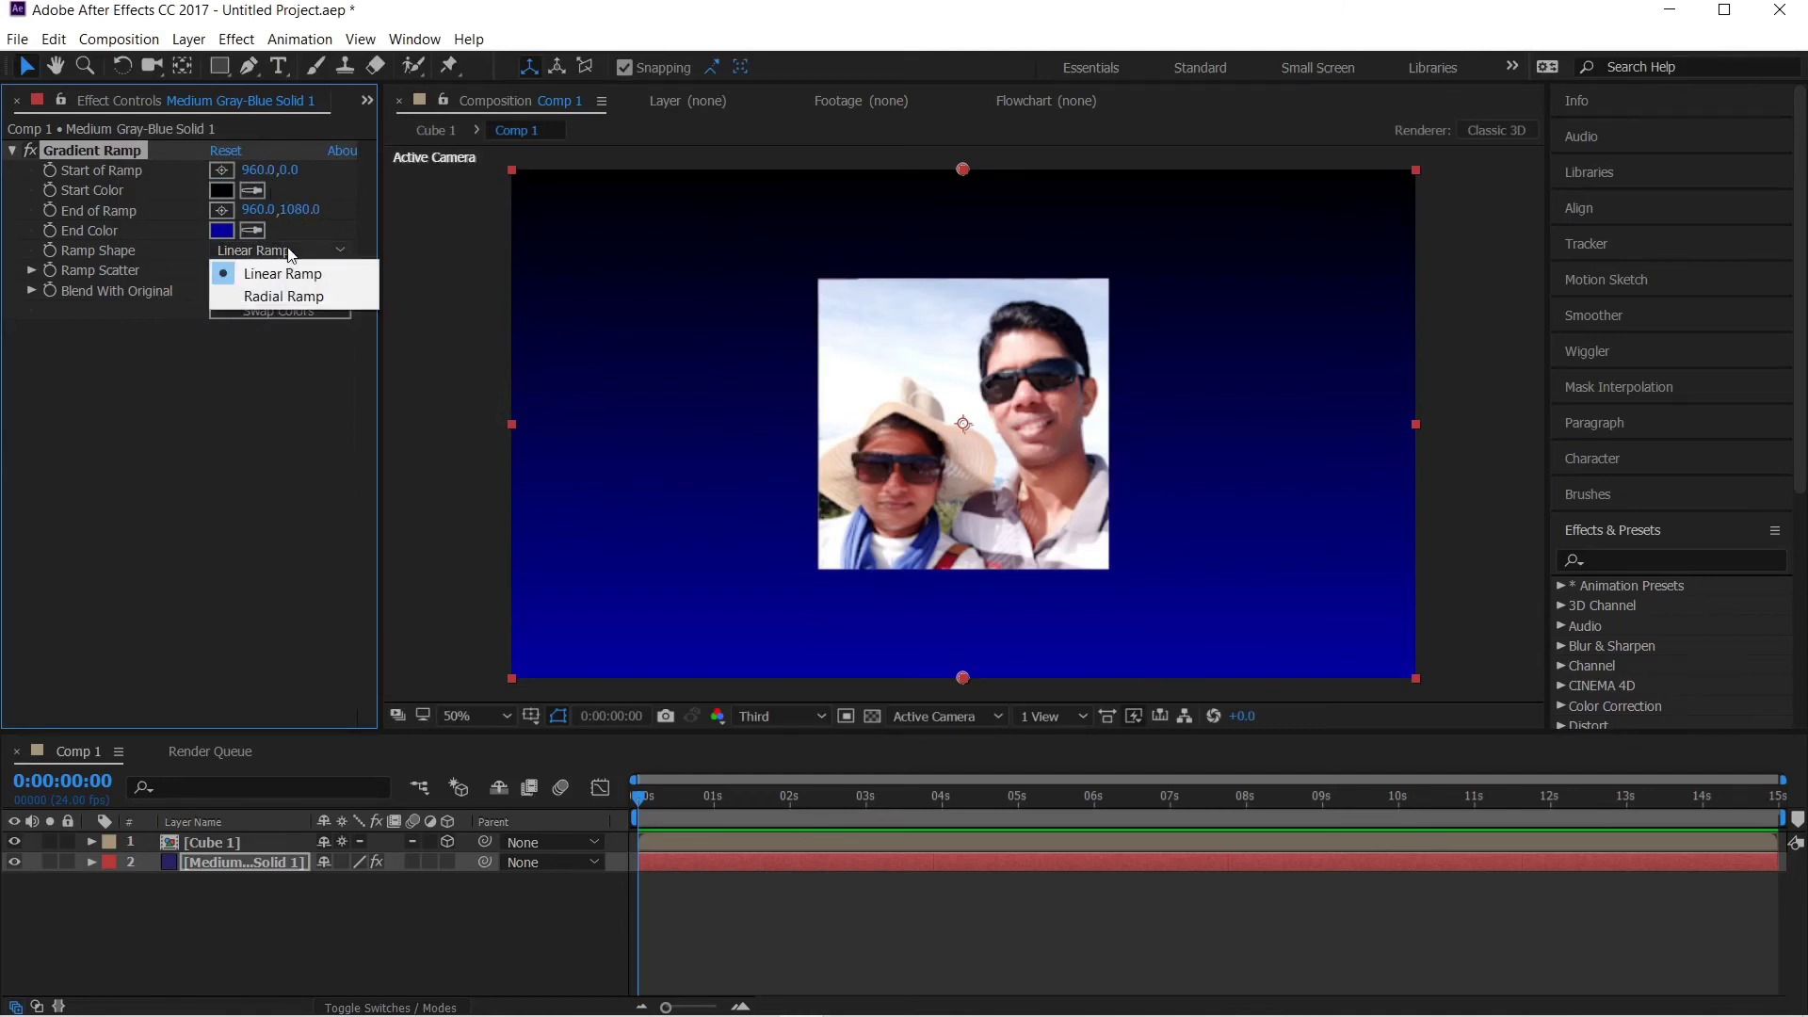
left_click(282, 297)
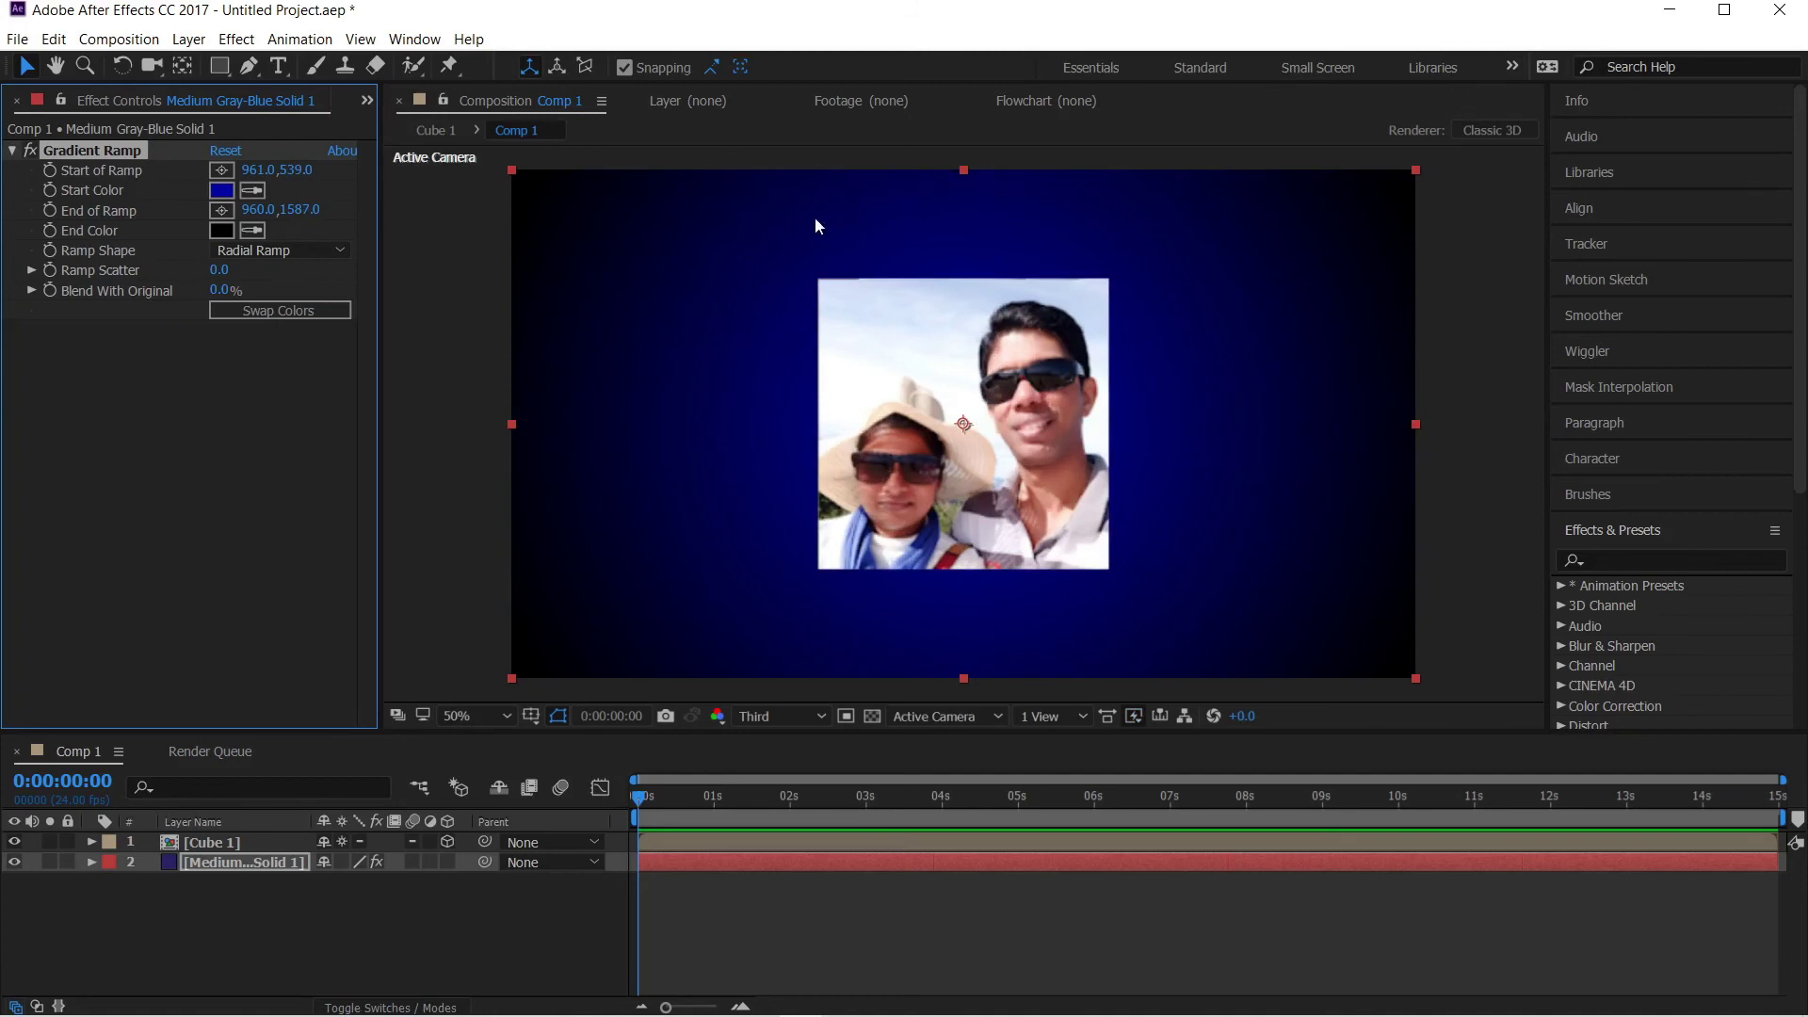
Keyframe the X, Y and Z Rotation of the Cube 1 layer at 0 seconds, keeping all three at 0°
left_click(448, 902)
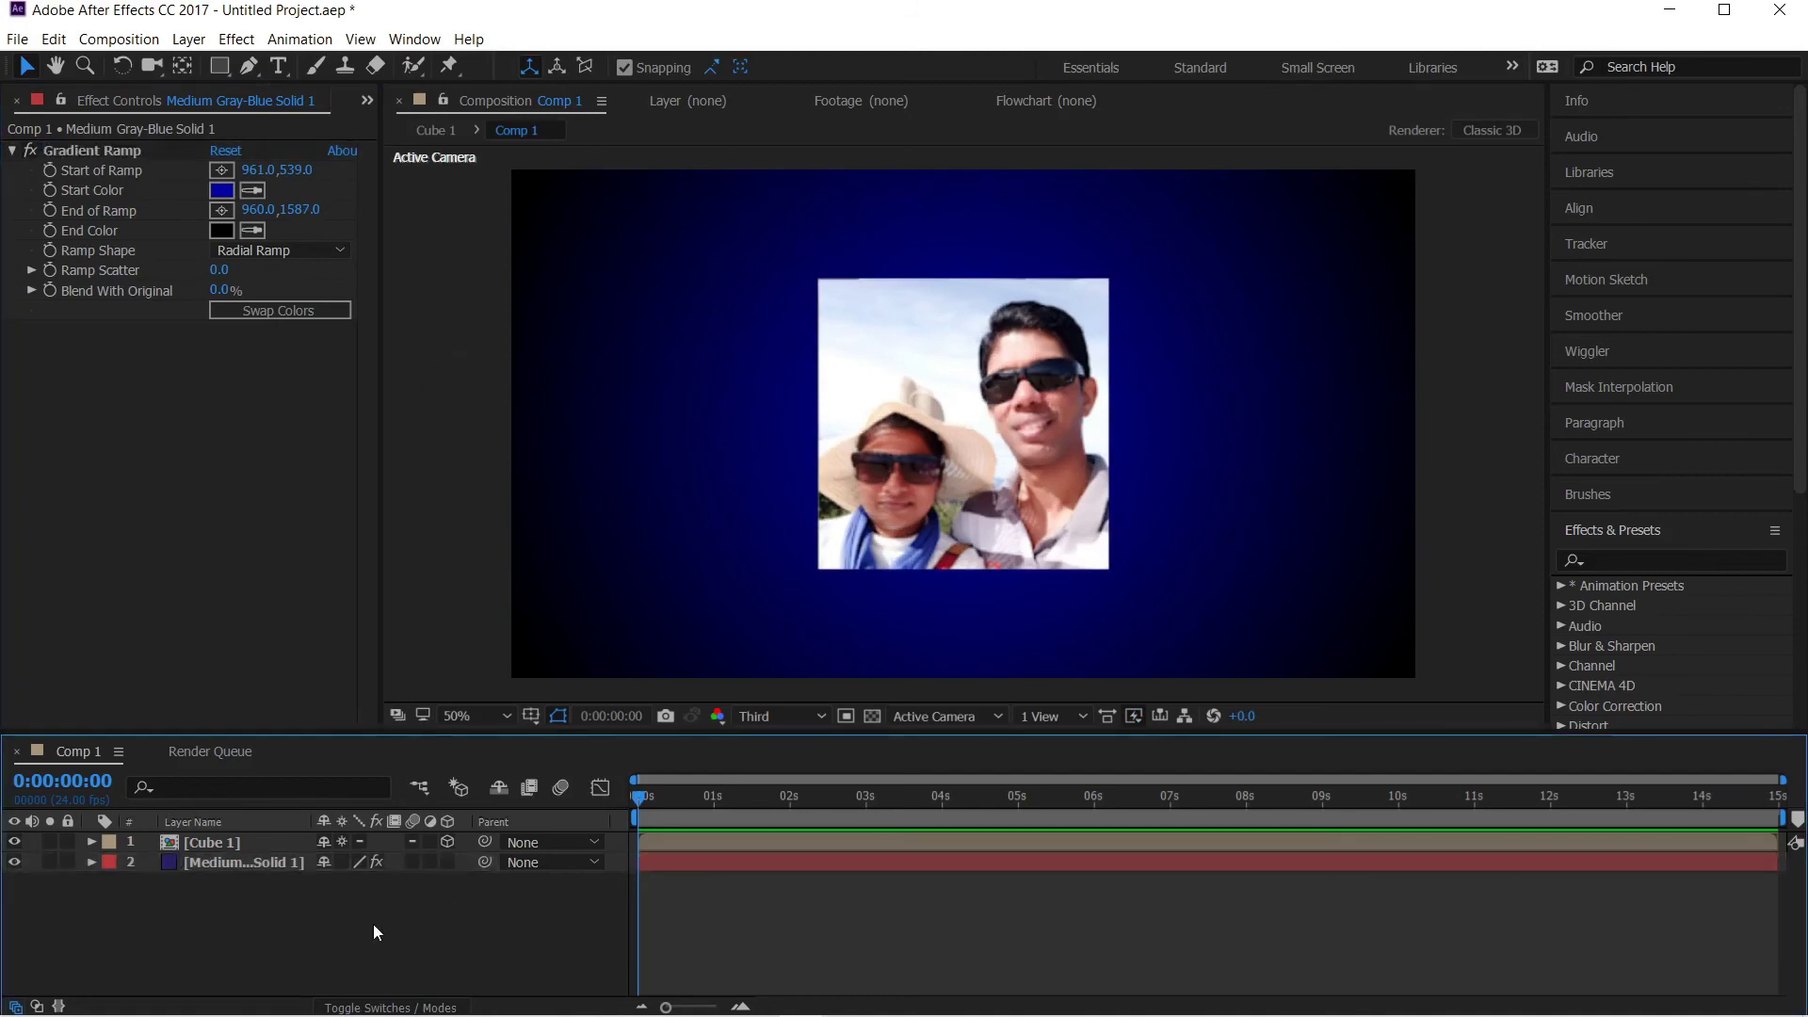
left_click(285, 842)
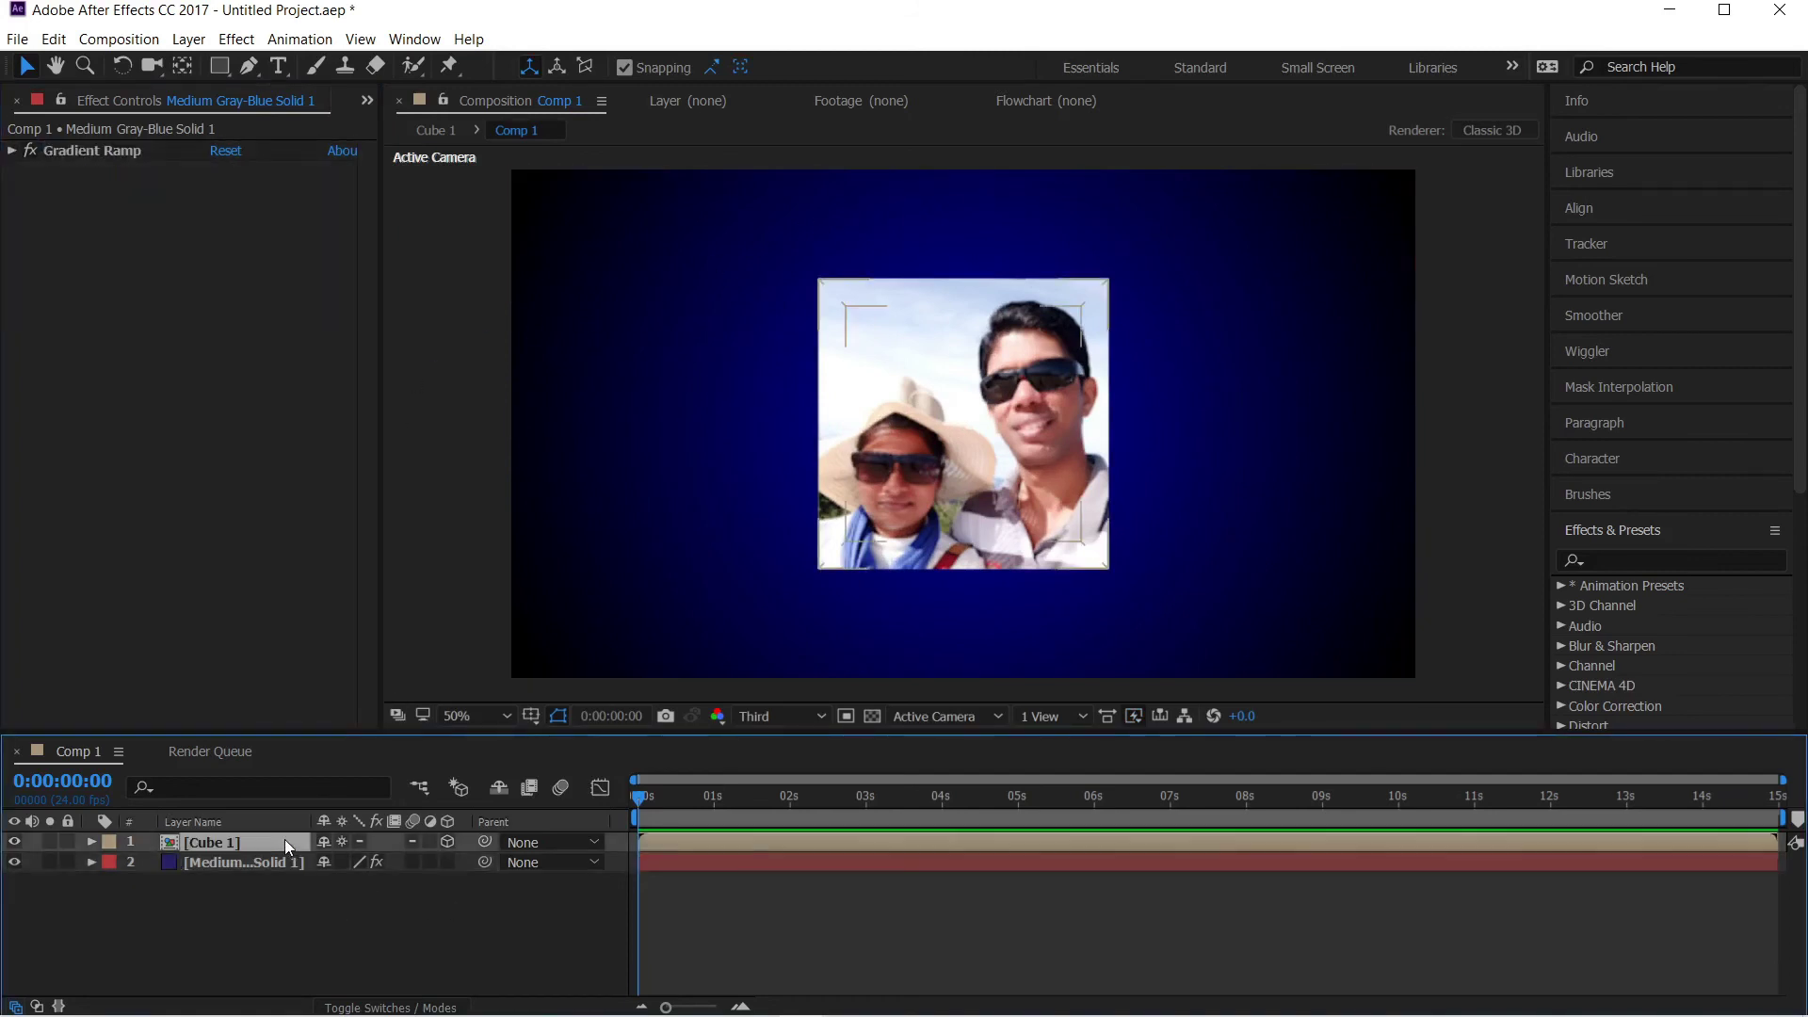
left_click(297, 902)
left_click(235, 842)
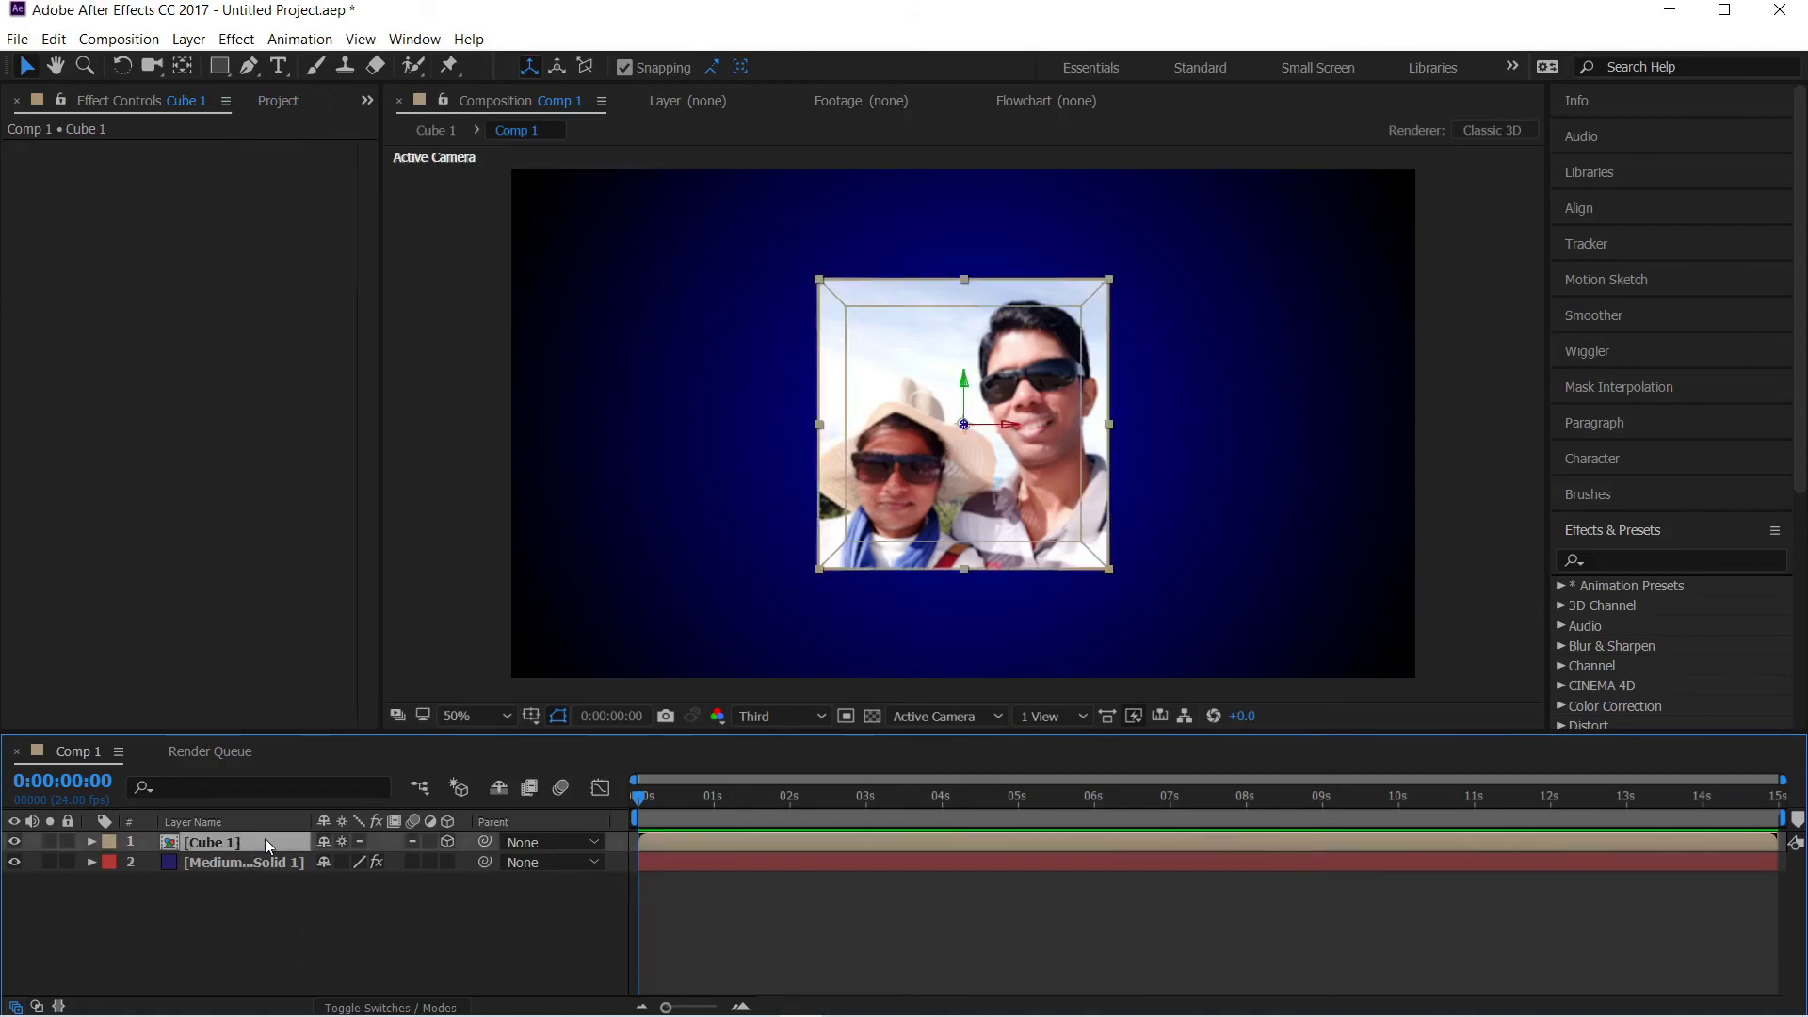
key("r")
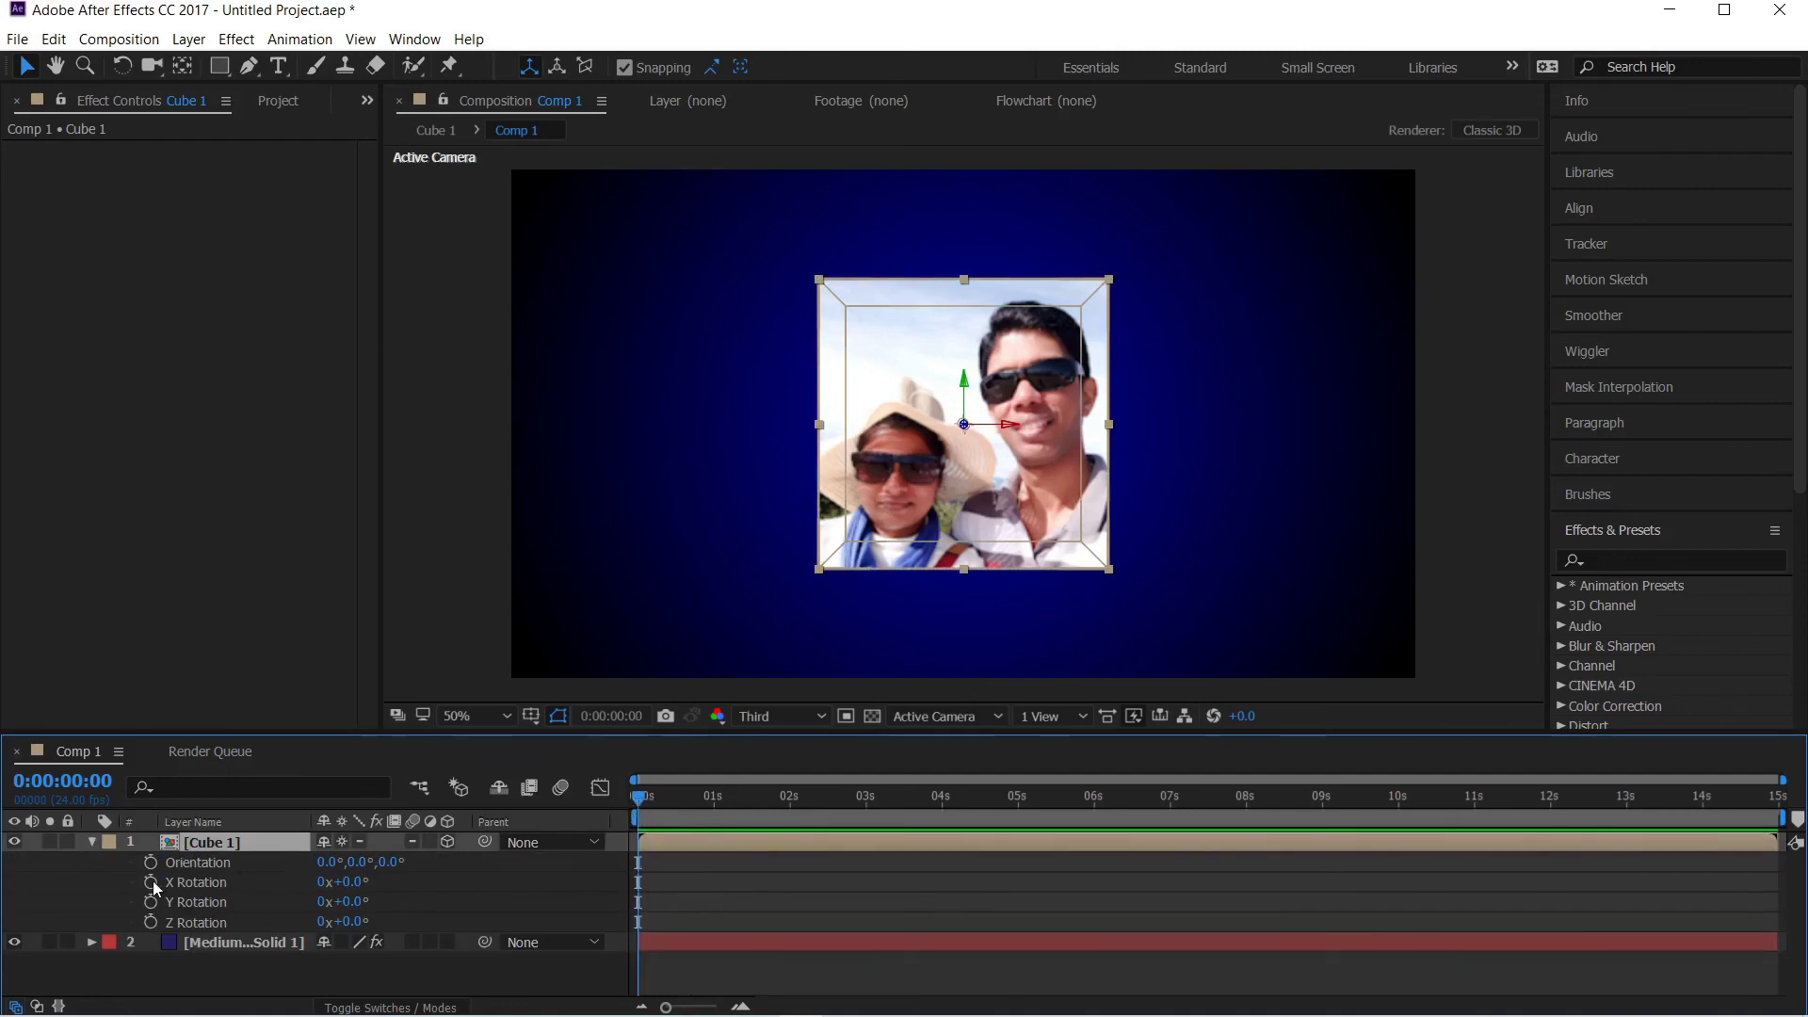
left_click_drag(152, 882, 151, 923)
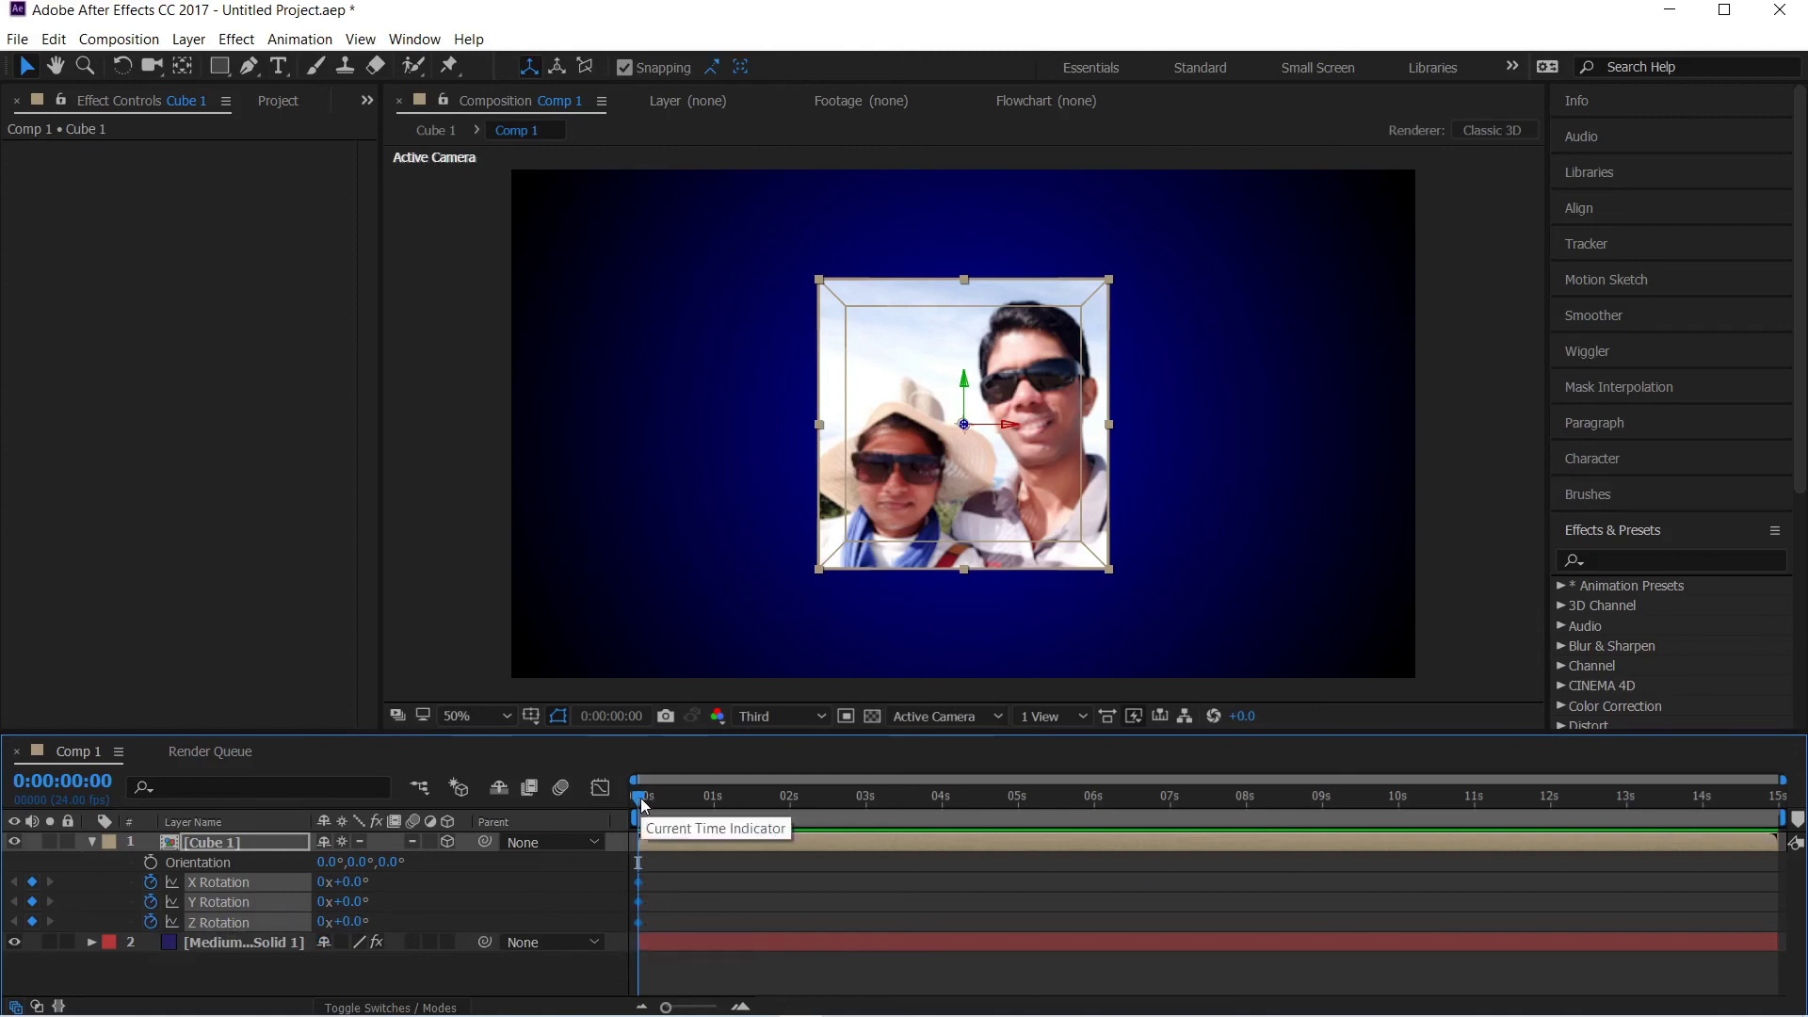
At 0:00:14:23, set Cube 1's X, Y and Z Rotation to one full revolution each, and preview the animation from the start
left_click_drag(640, 798, 1780, 816)
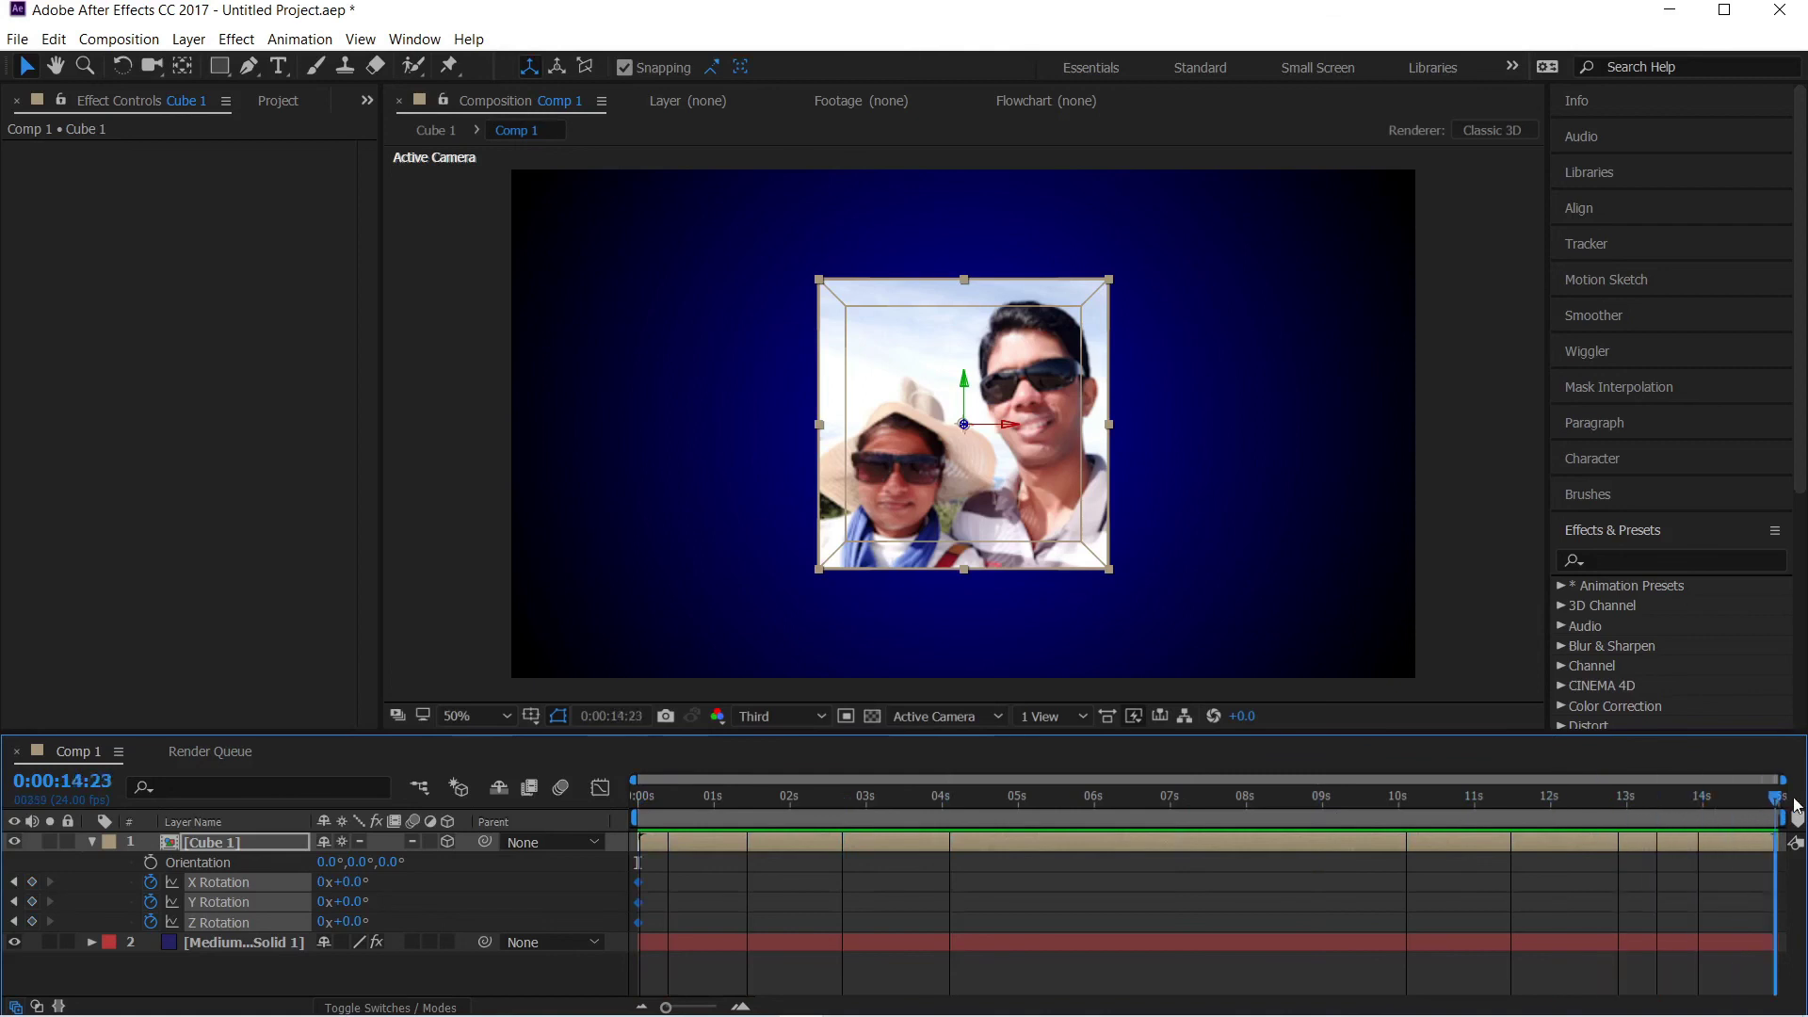
left_click(321, 882)
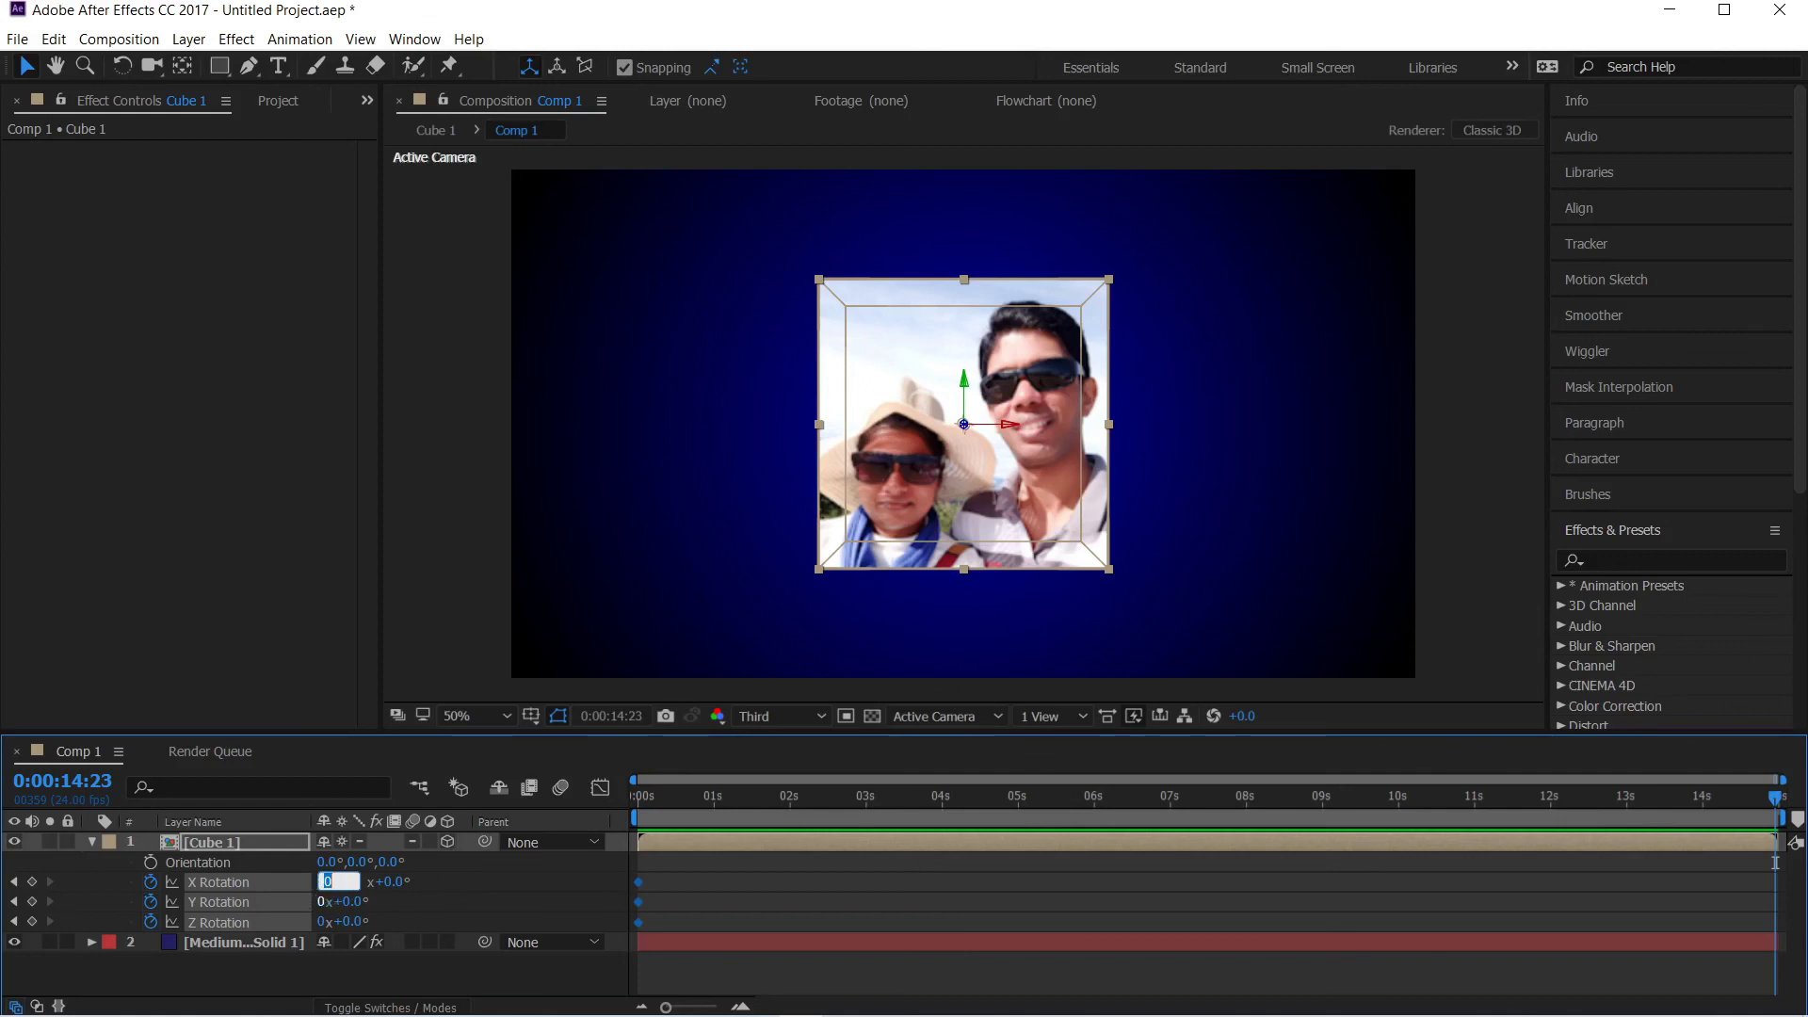
type("1")
left_click(483, 873)
left_click(322, 902)
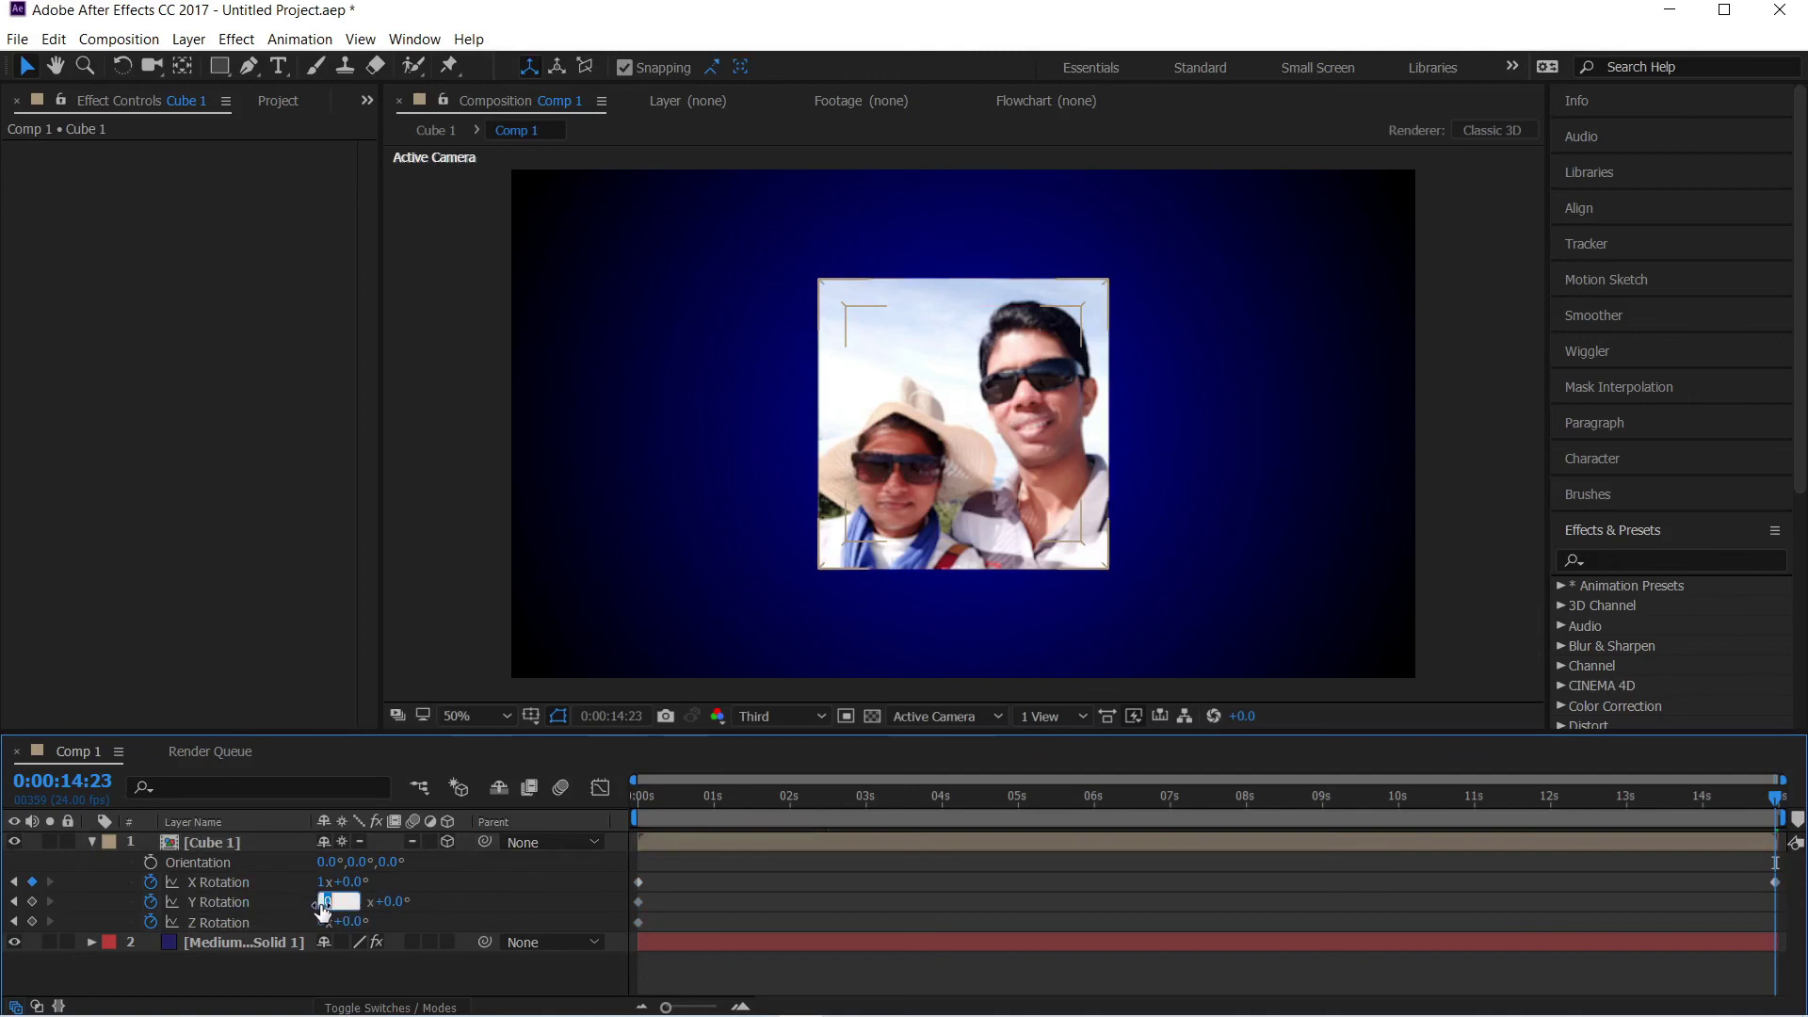
type("1")
left_click(467, 897)
type("1")
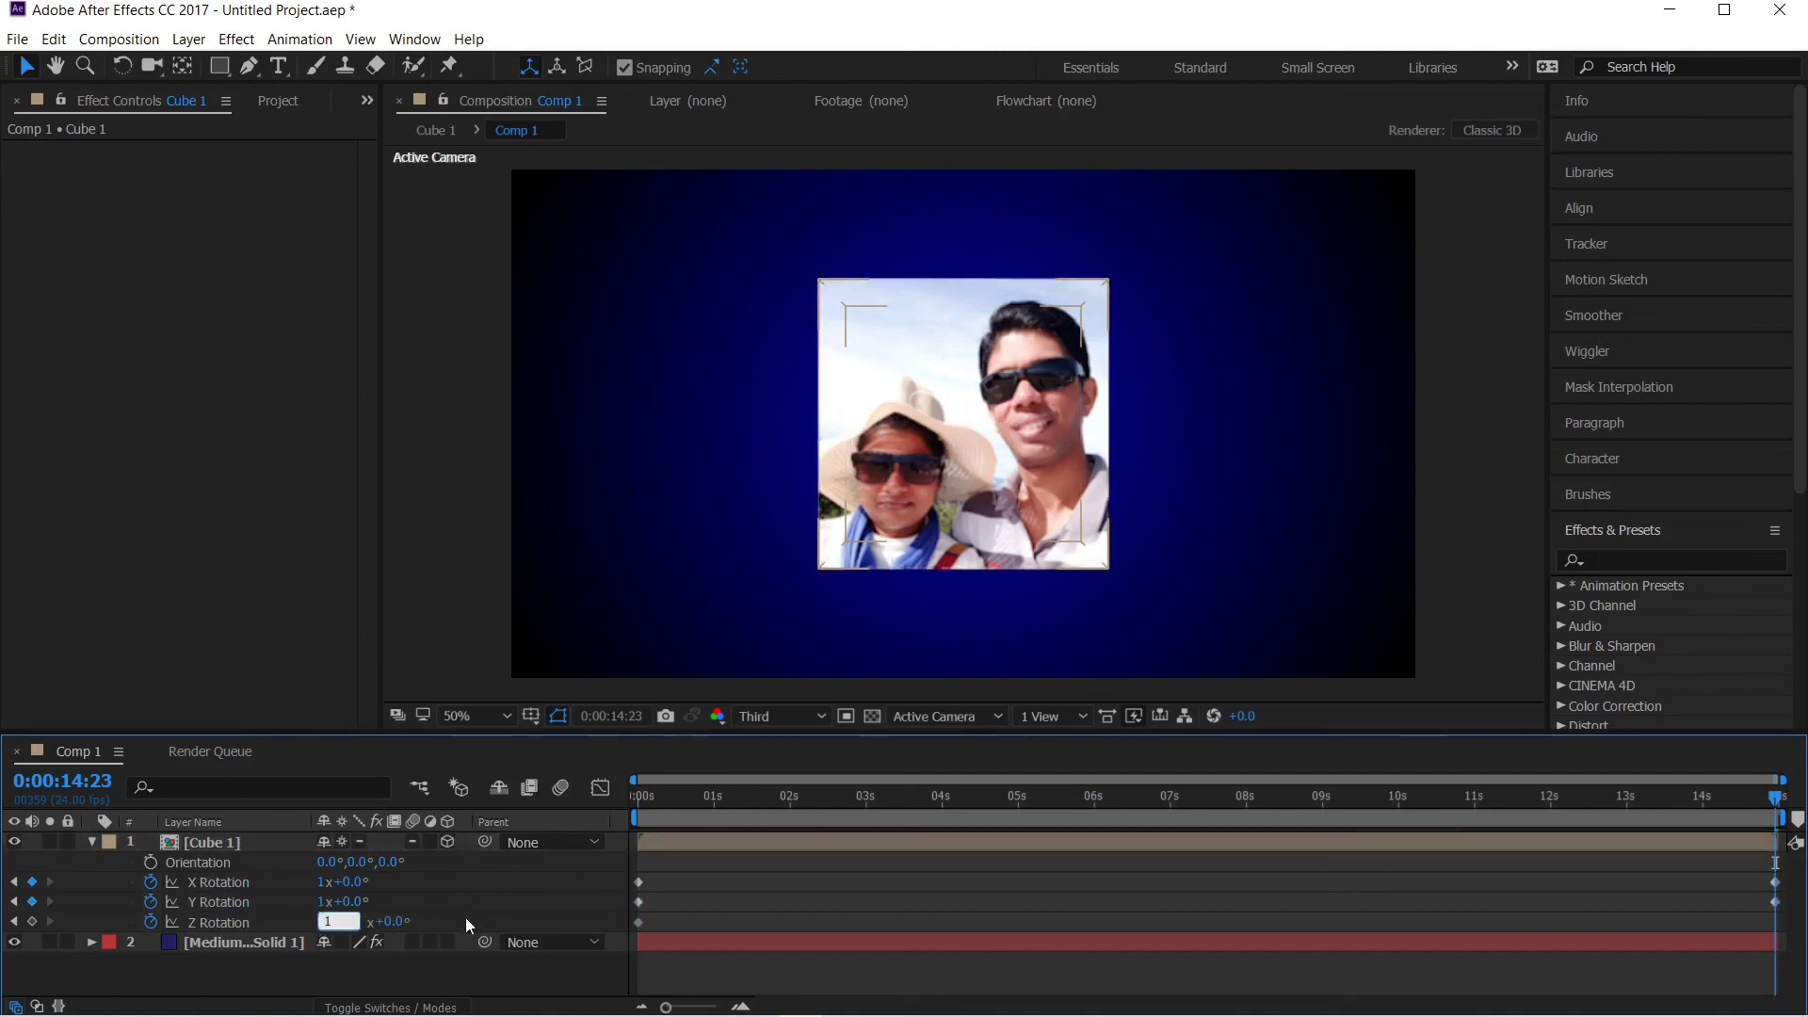
left_click(483, 901)
left_click(640, 798)
key("space")
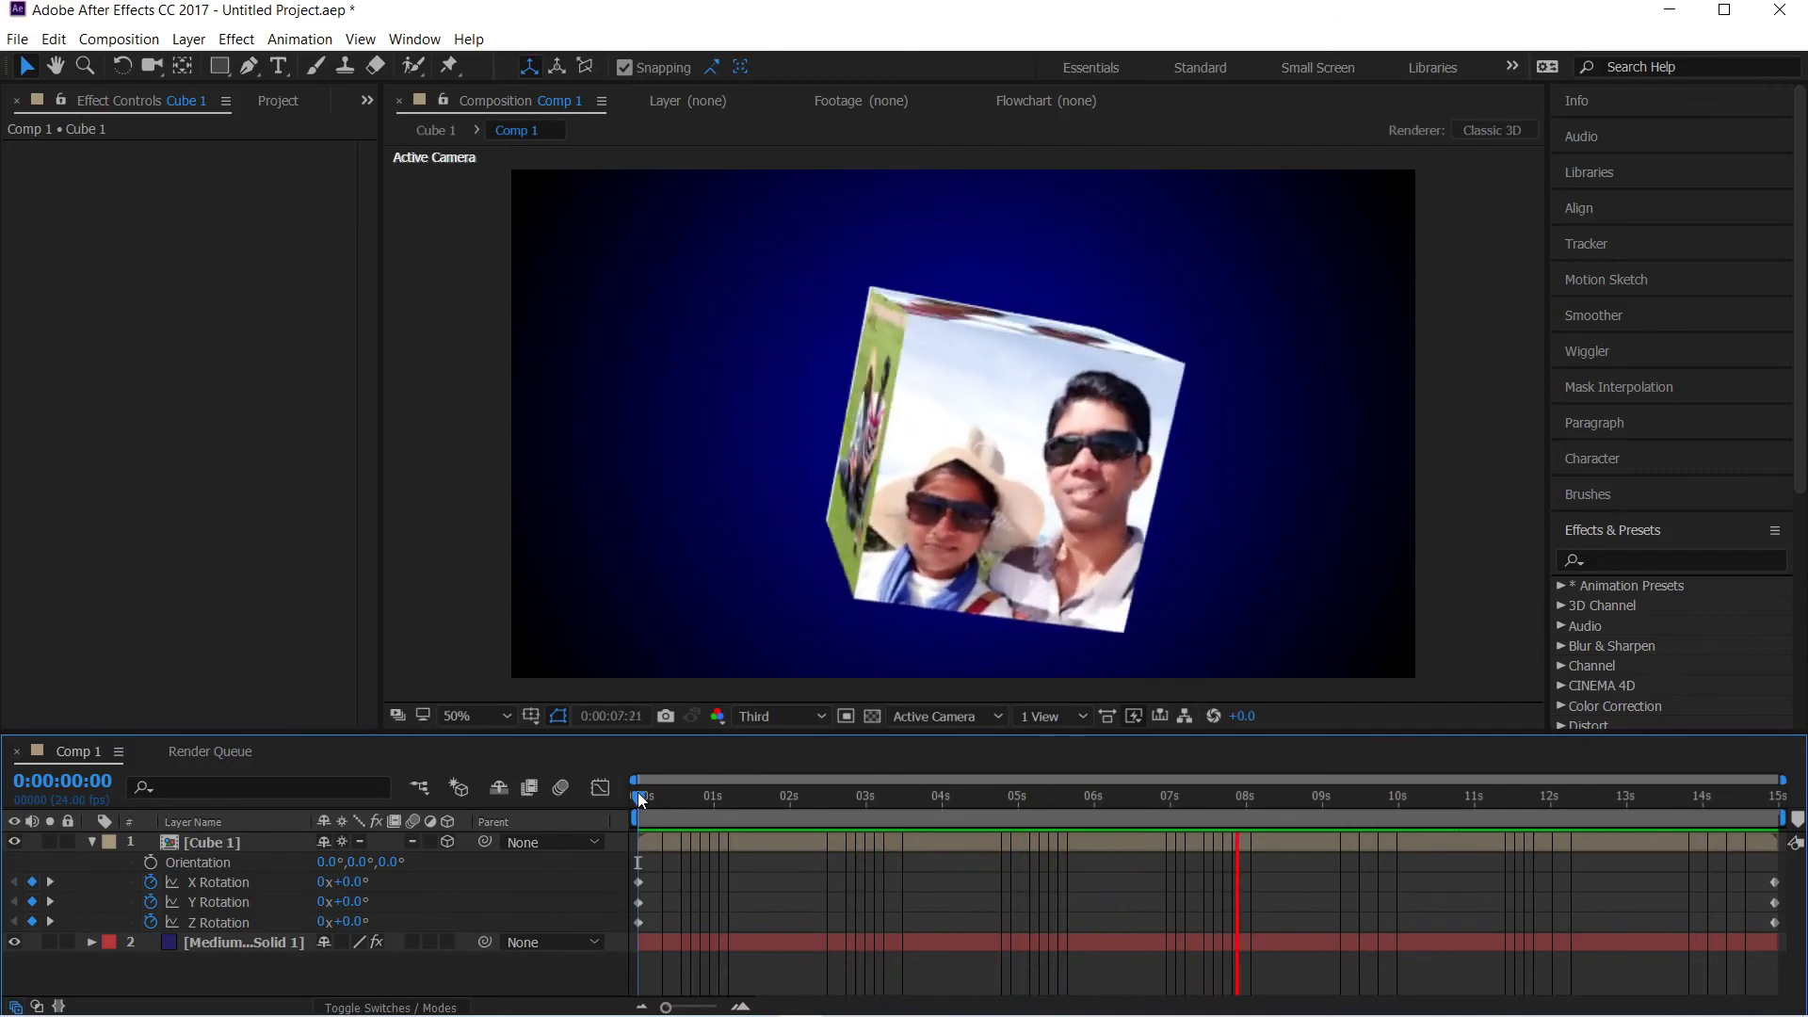